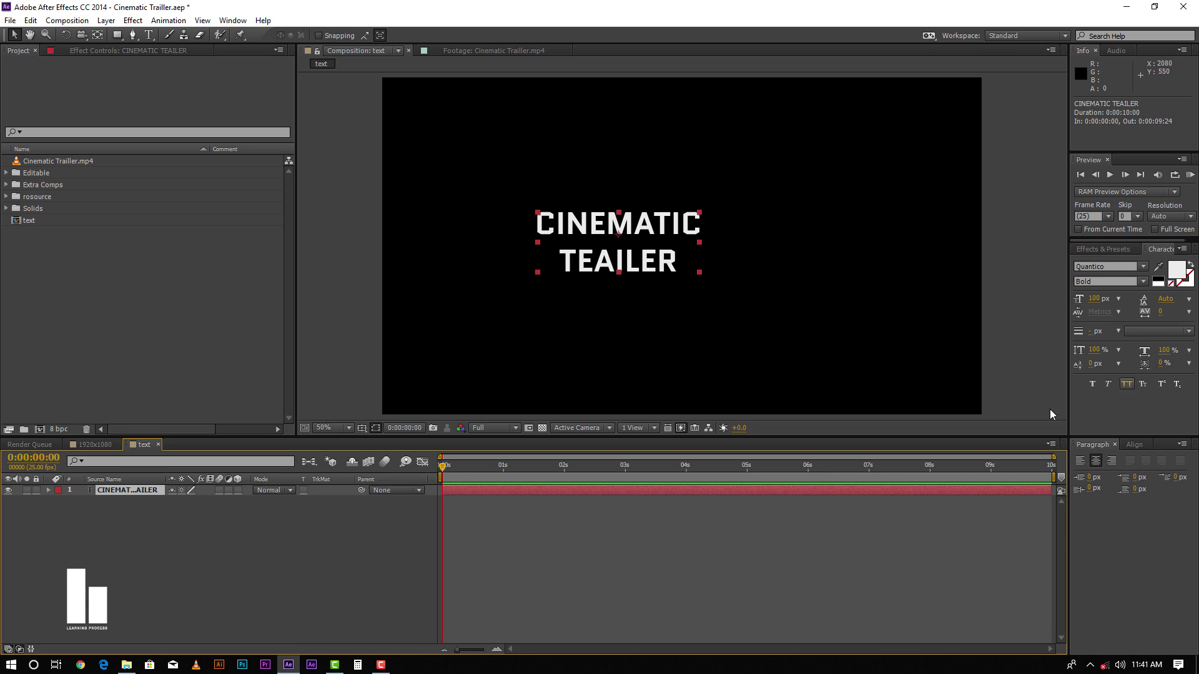
Check the title against the 1920x1080 reference comp, then reselect the title layer in the text comp
left_click(1137, 444)
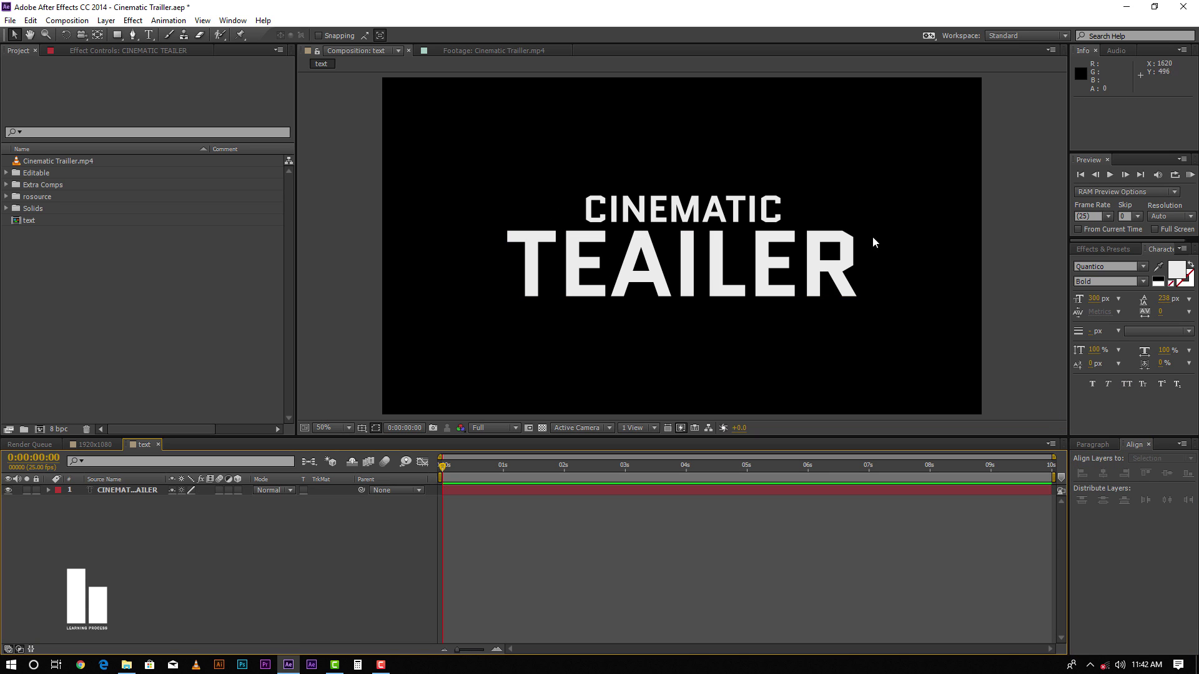
left_click_drag(803, 325, 786, 316)
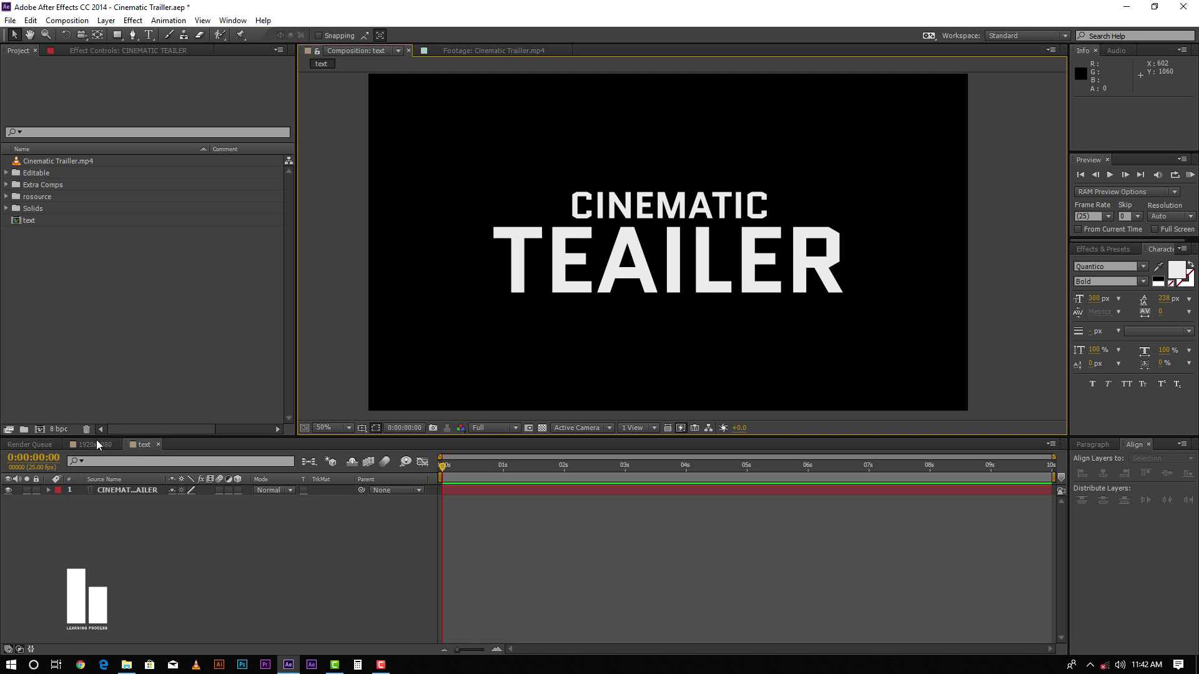
left_click(87, 446)
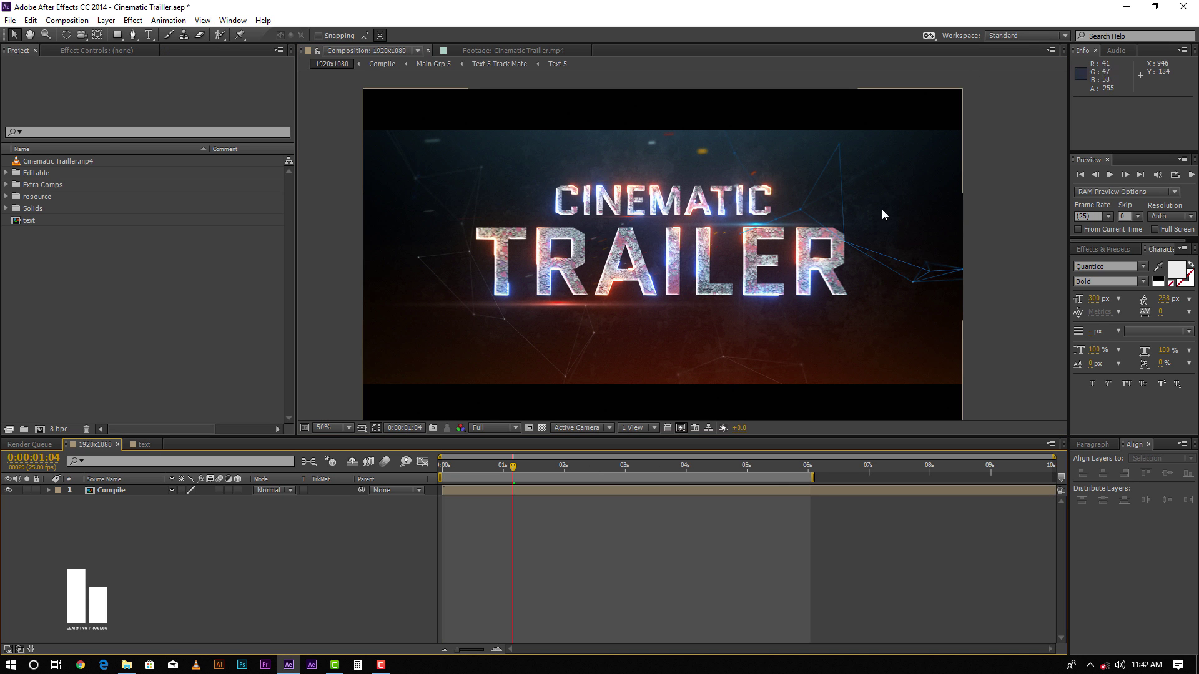
left_click(143, 446)
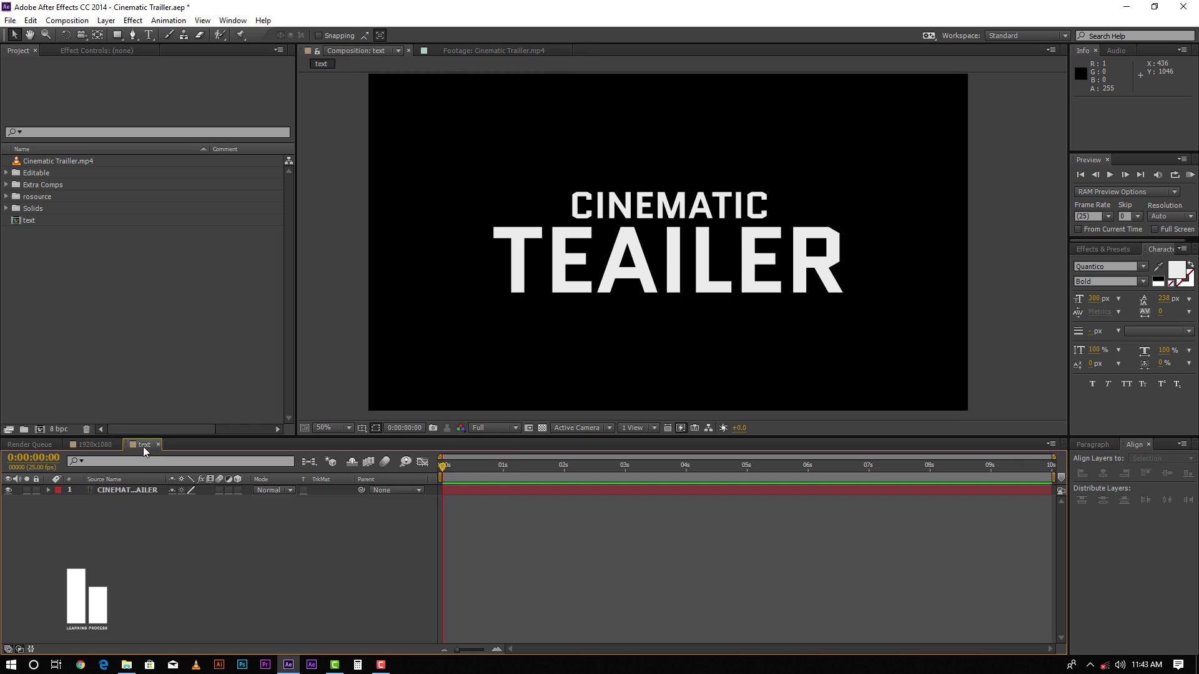
left_click(540, 490)
left_click(606, 565)
left_click(509, 489)
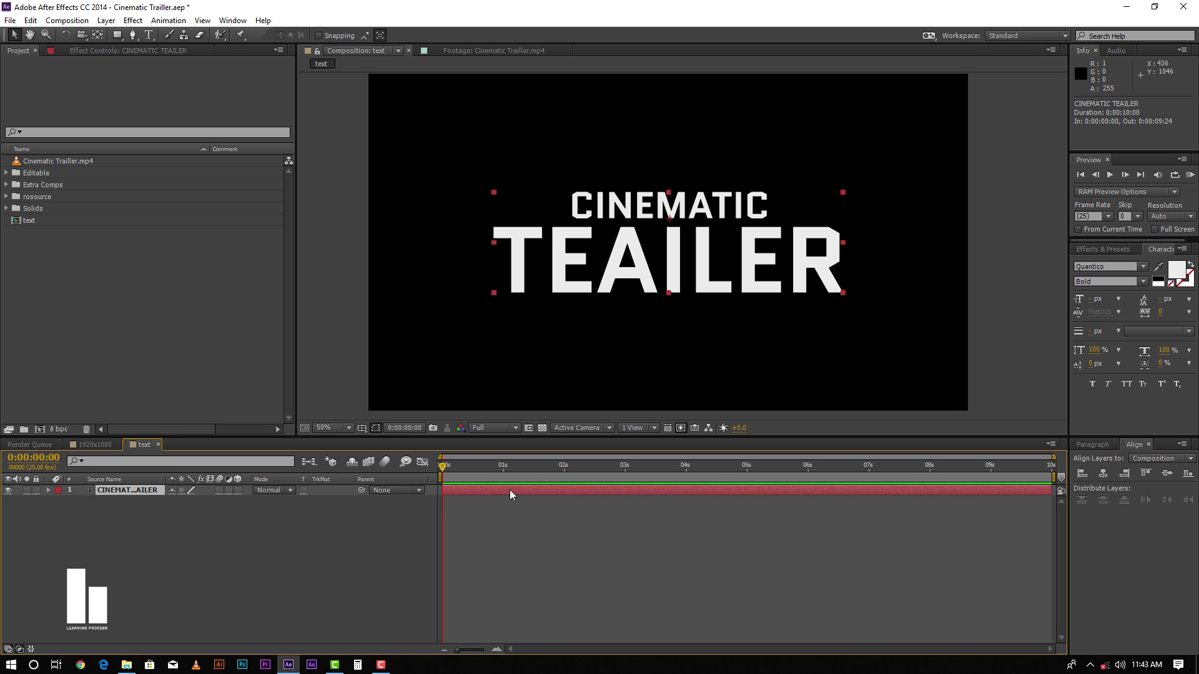
Precompose the title as 'CINEMATIC TEAILER Comp' with all attributes moved, then duplicate the precomp layer
key("ctrl+shift+c")
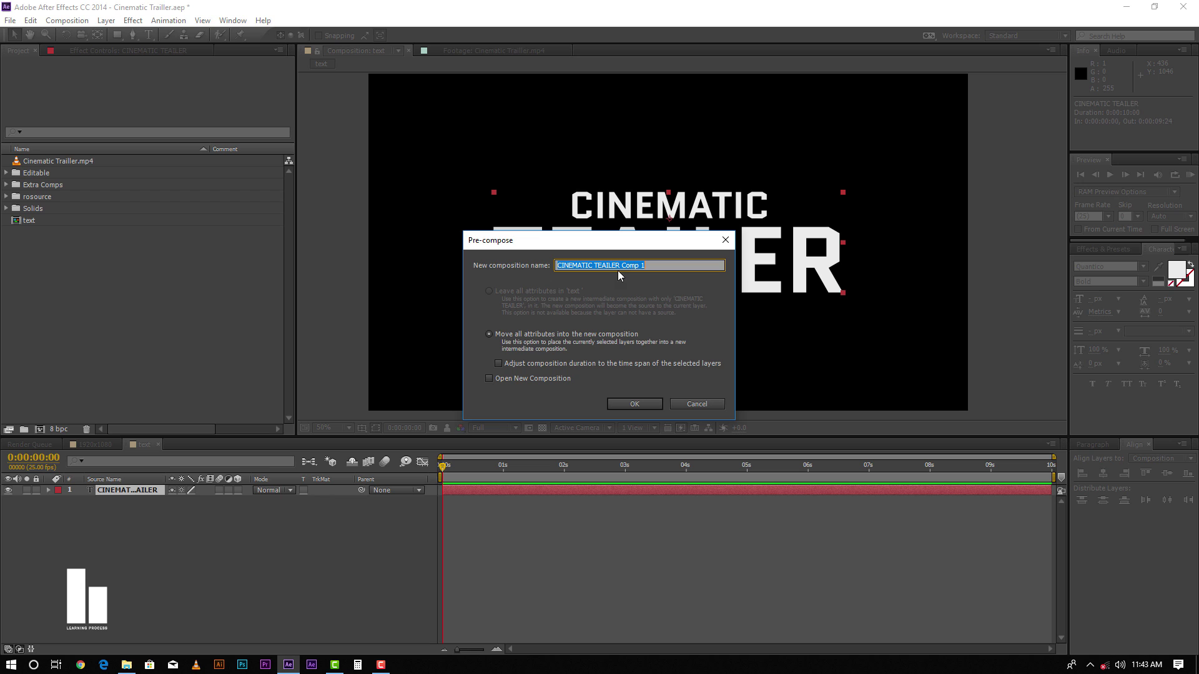
left_click(641, 264)
left_click(645, 406)
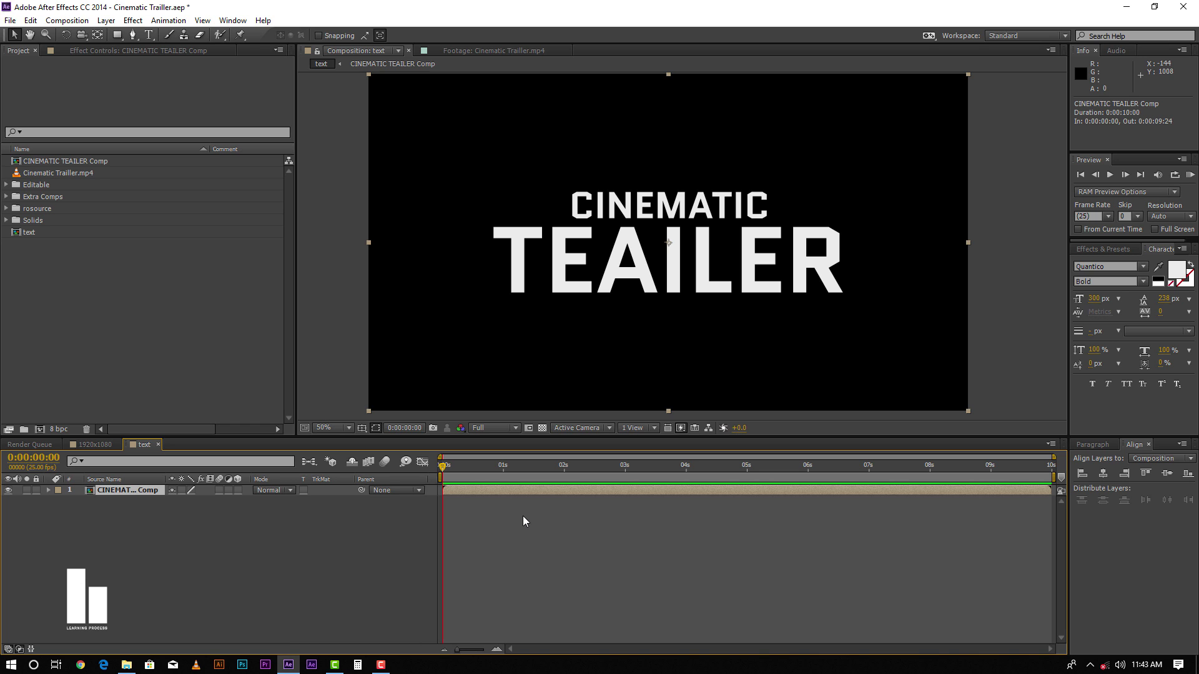
key("ctrl+d")
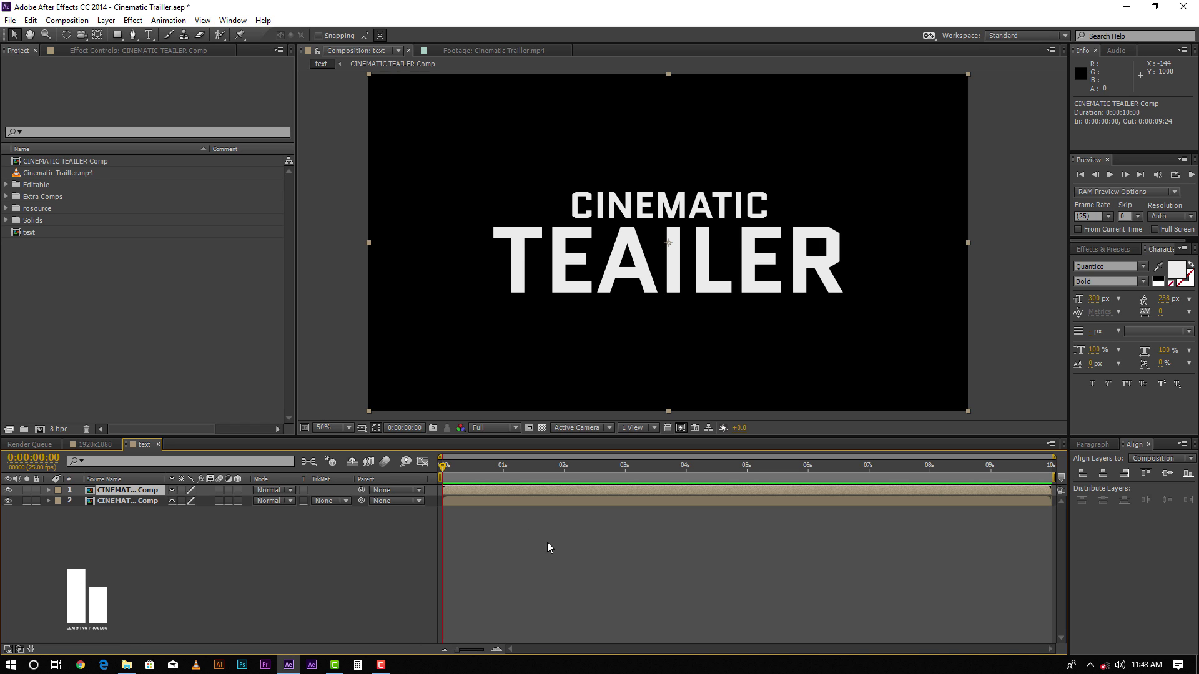
Add RustMixedOnPaint023_COL_VAR1_1K.jpg to the text comp beneath the title copies
left_click(546, 542)
left_click(534, 501)
left_click(170, 357)
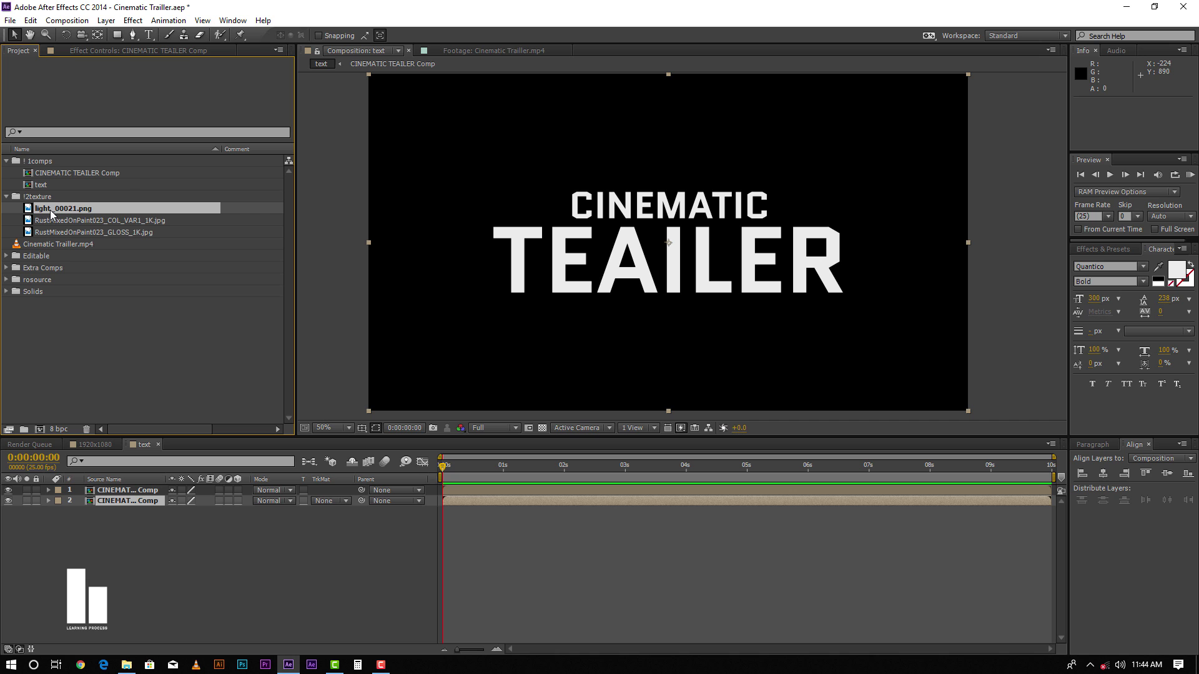
left_click(51, 209)
left_click(66, 220)
left_click(57, 235)
left_click(73, 218)
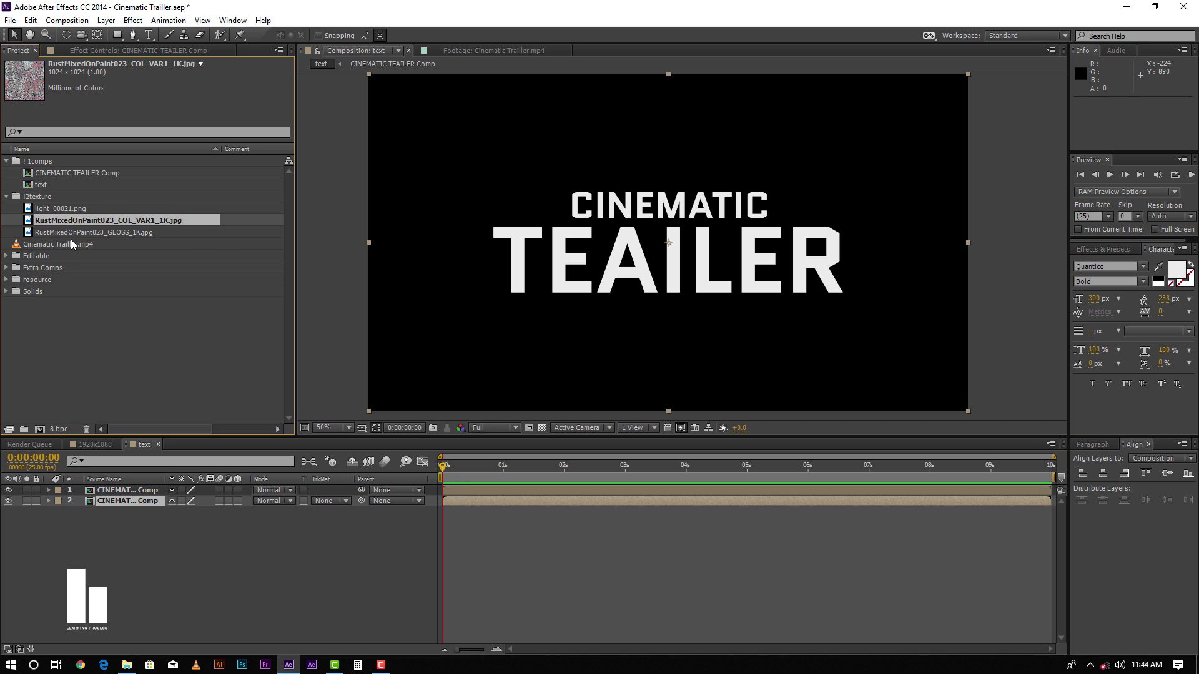
left_click(70, 241)
left_click(70, 233)
left_click(69, 220)
left_click(81, 232)
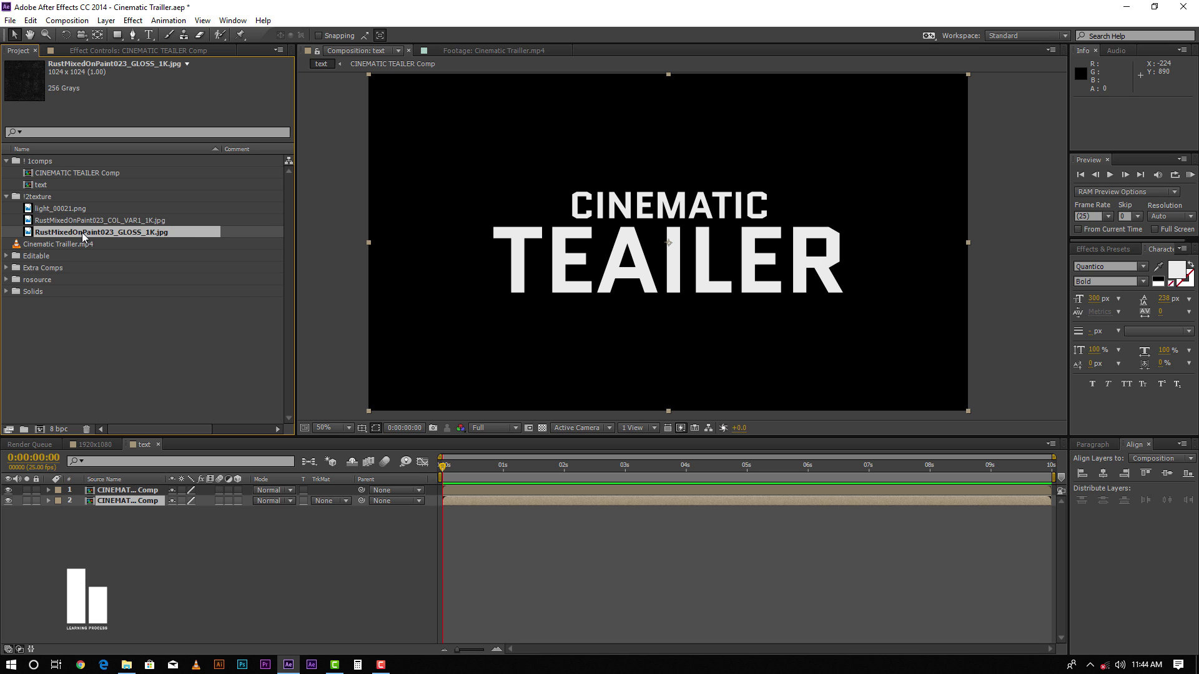
left_click(70, 211)
left_click(69, 220)
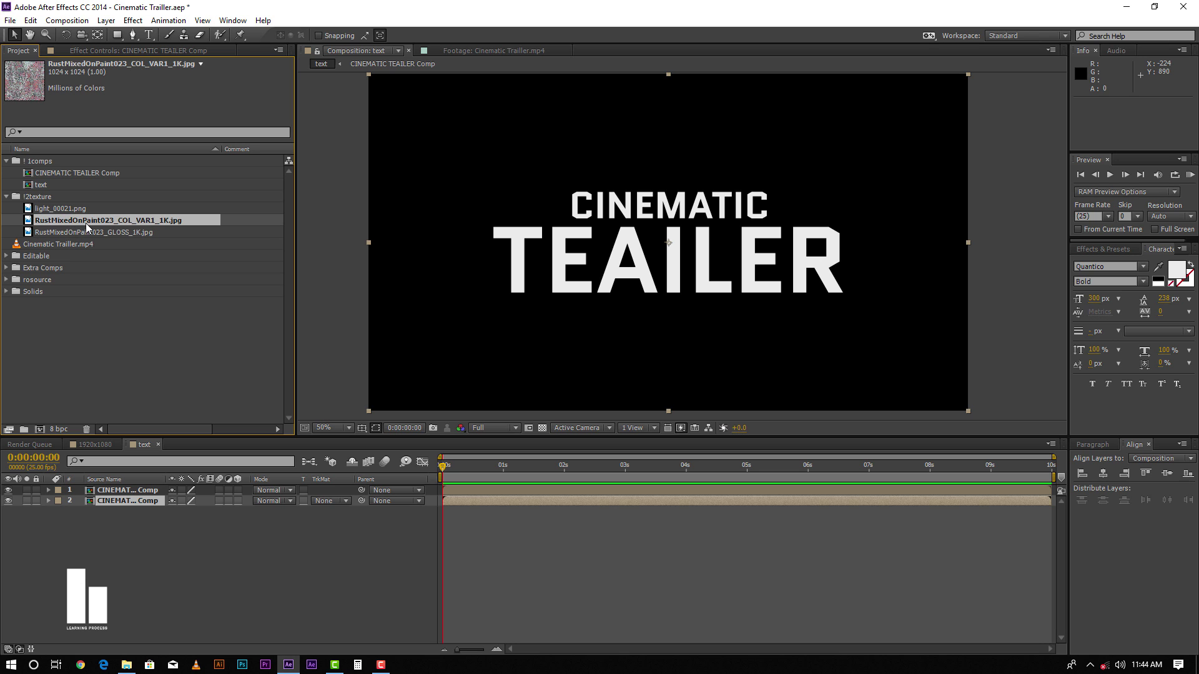
left_click_drag(85, 221, 101, 611)
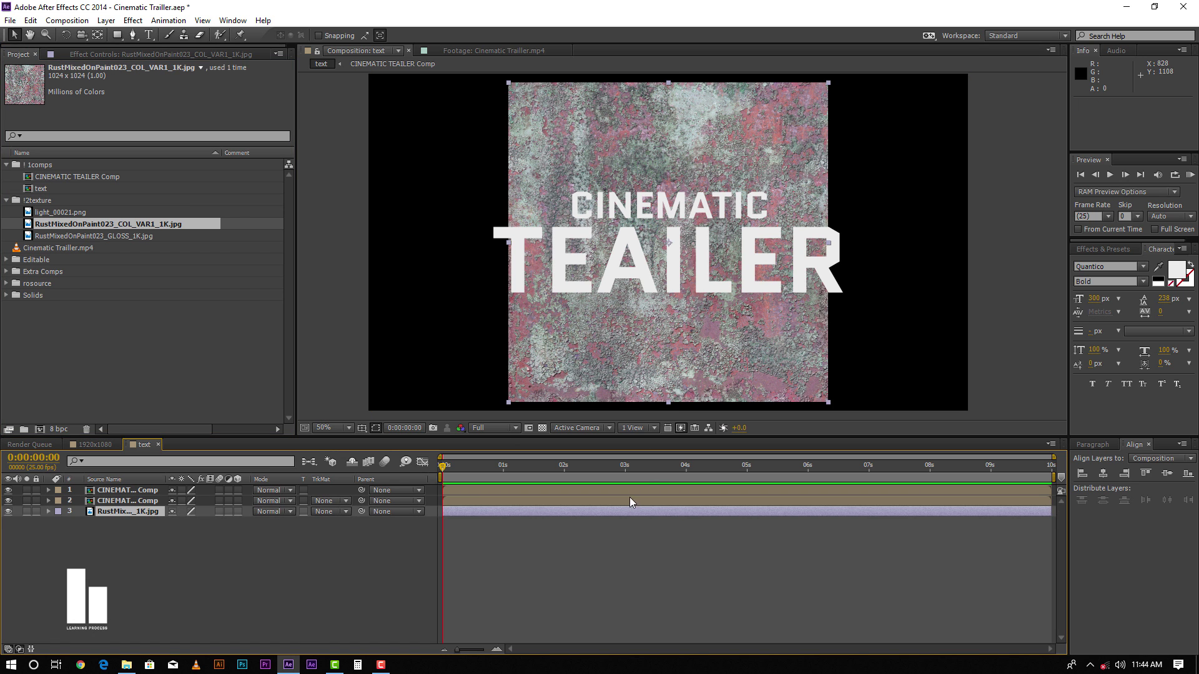
Rotate the rust texture layer 45° and scale it up to 108%
left_click(570, 511)
key("r")
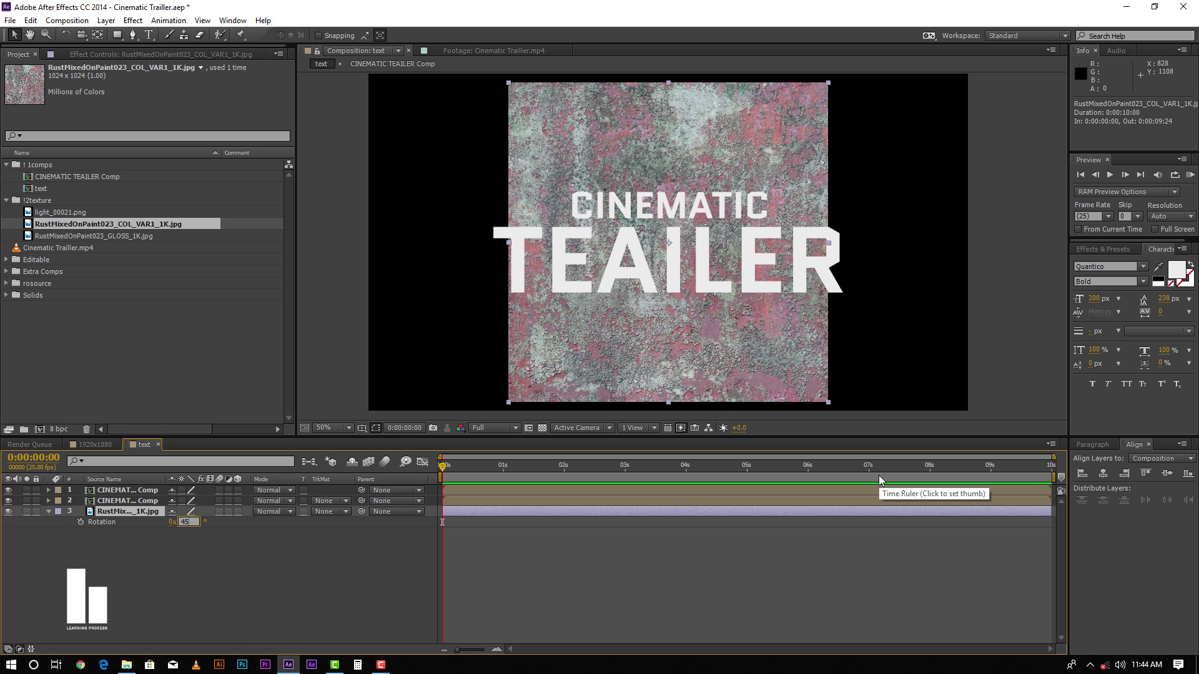
key("Return")
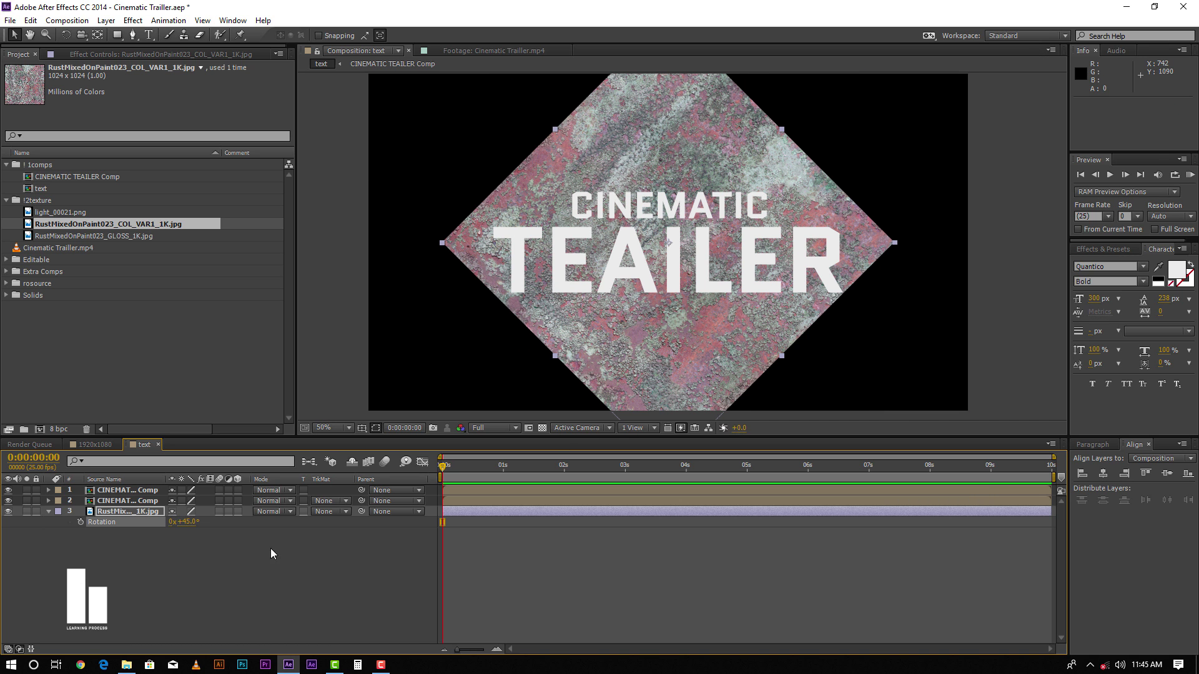
key("s")
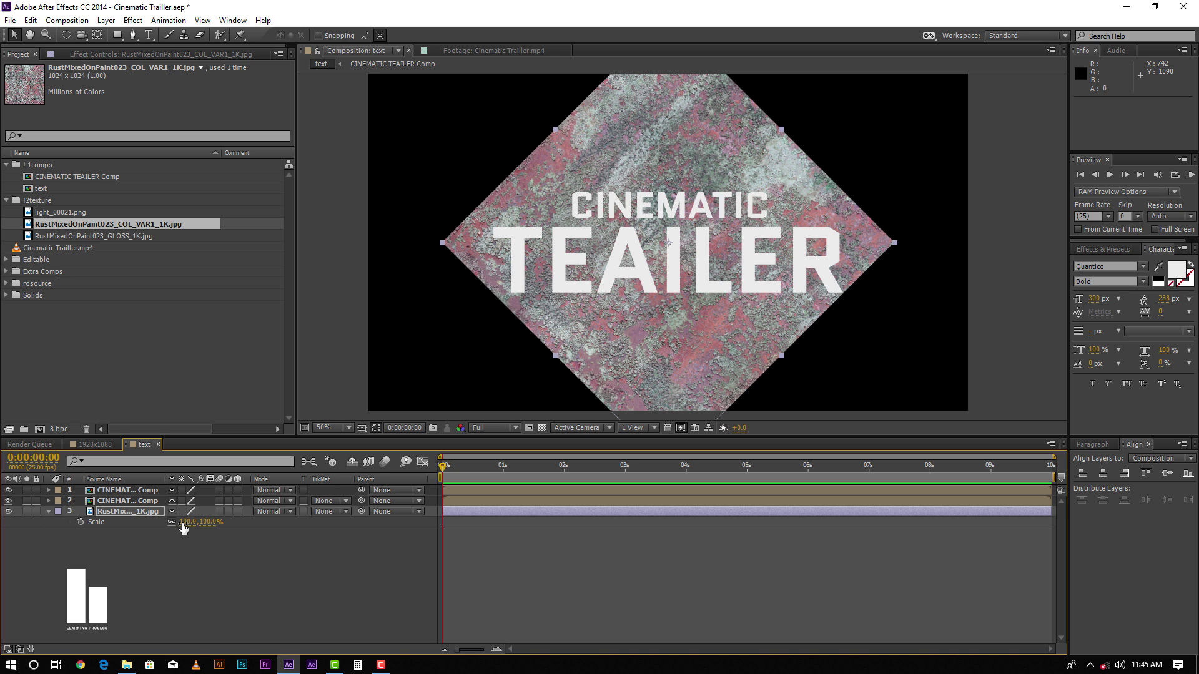
left_click_drag(182, 522, 186, 522)
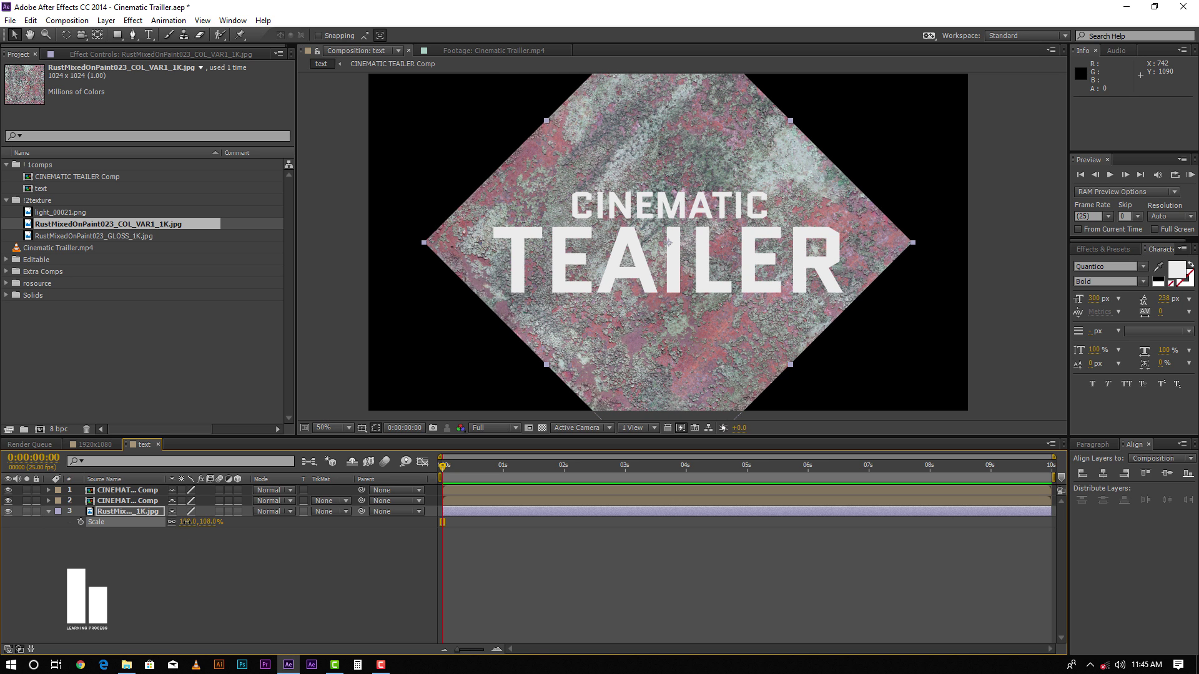
left_click(241, 583)
left_click(489, 513)
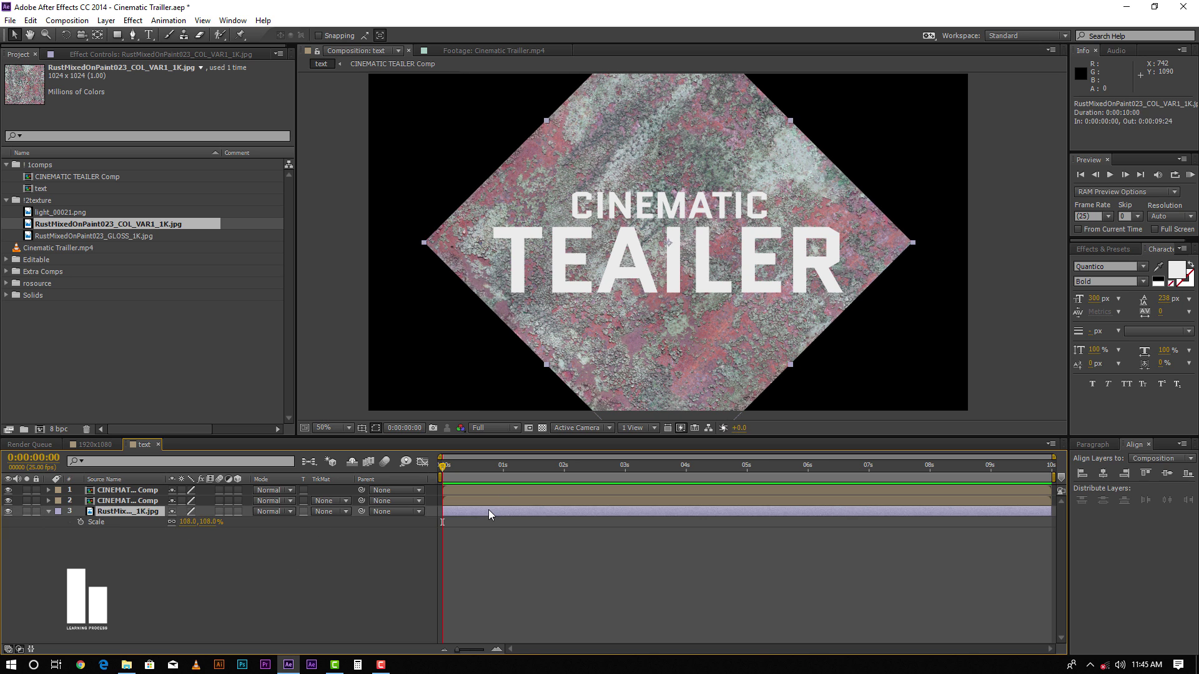
left_click(330, 512)
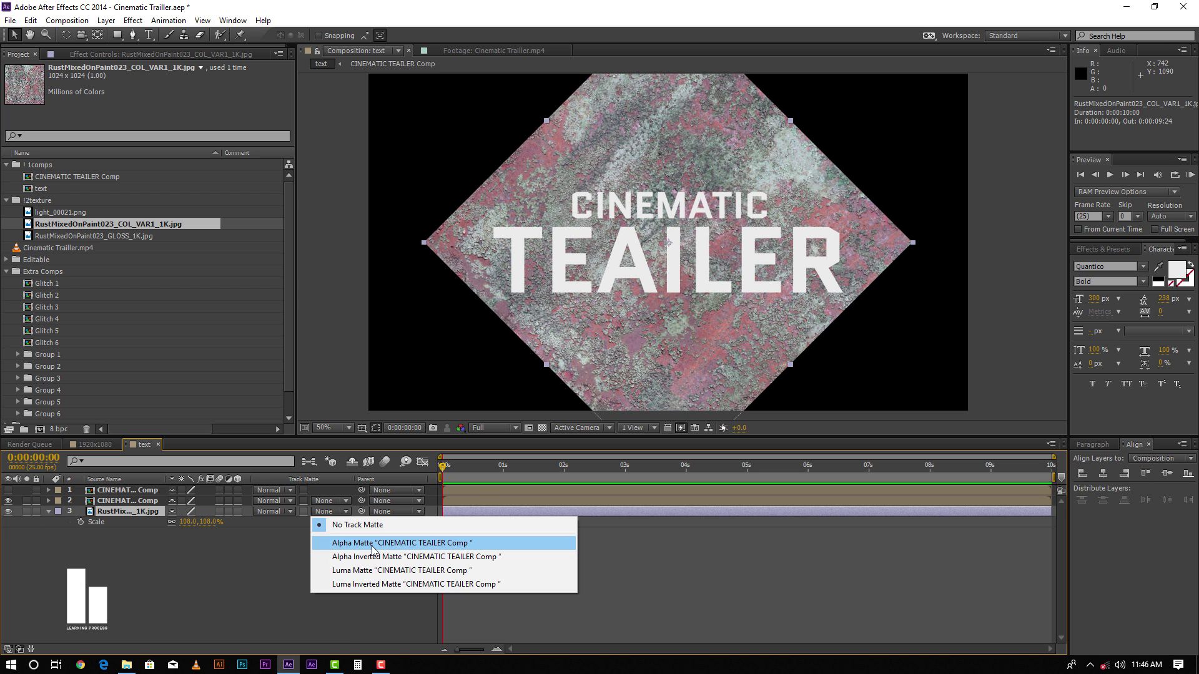
Set the rust texture's track matte to Alpha Matte using the lower title copy
left_click(372, 544)
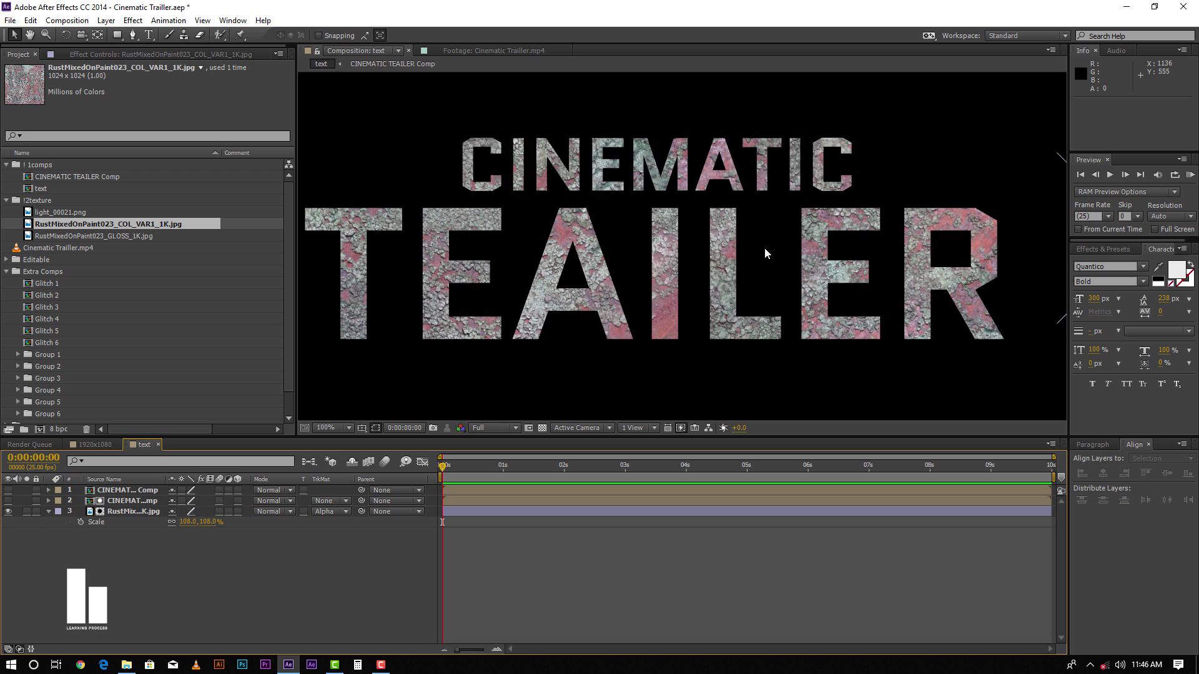
scroll(754, 249, "up", 2)
left_click_drag(703, 260, 796, 246)
scroll(795, 246, "down", 2)
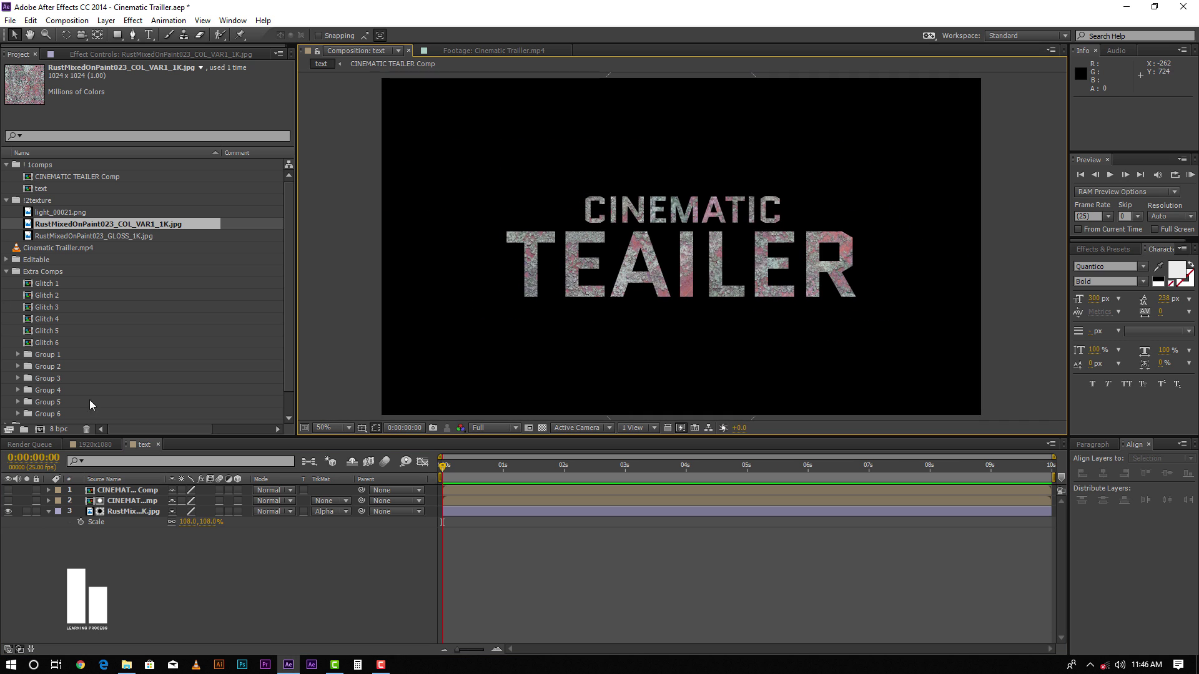
Compare with the reference comp, then turn on visibility for the top title copy
left_click(98, 444)
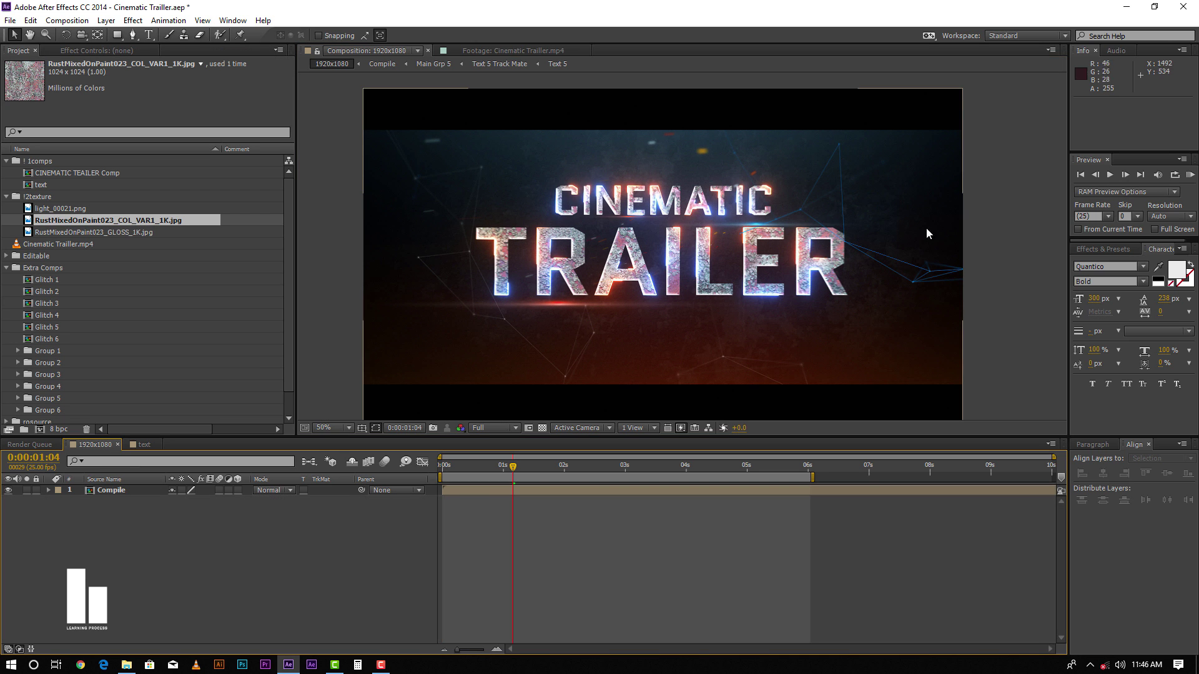
left_click(144, 445)
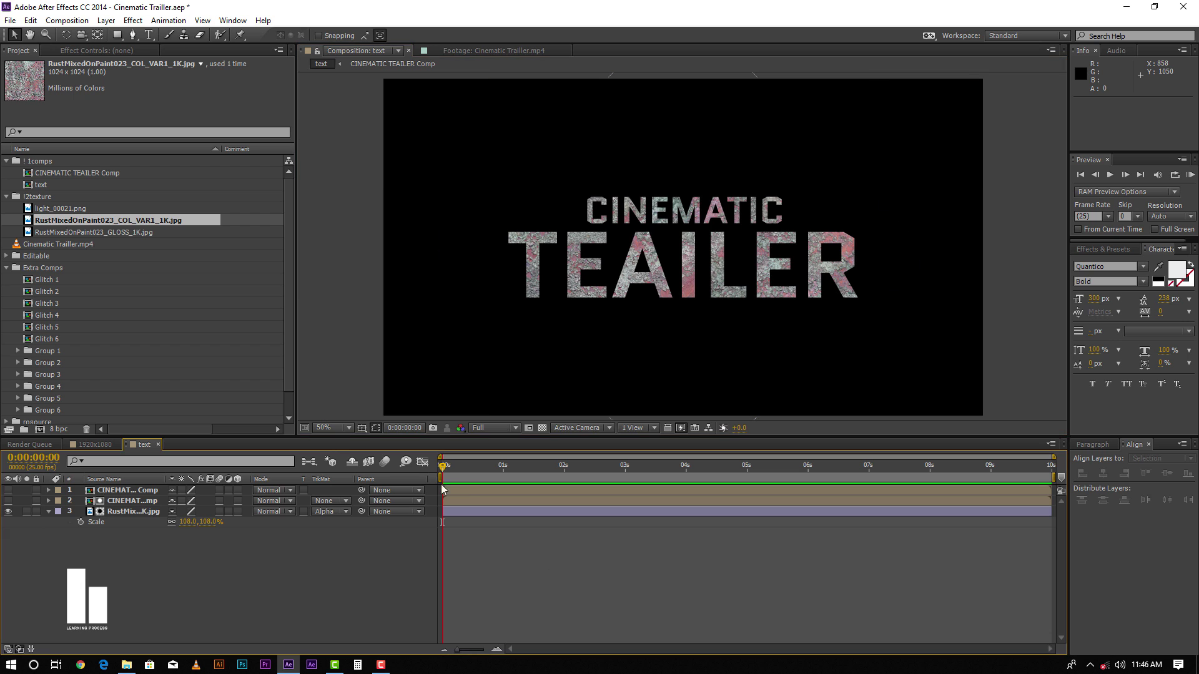
left_click(464, 488)
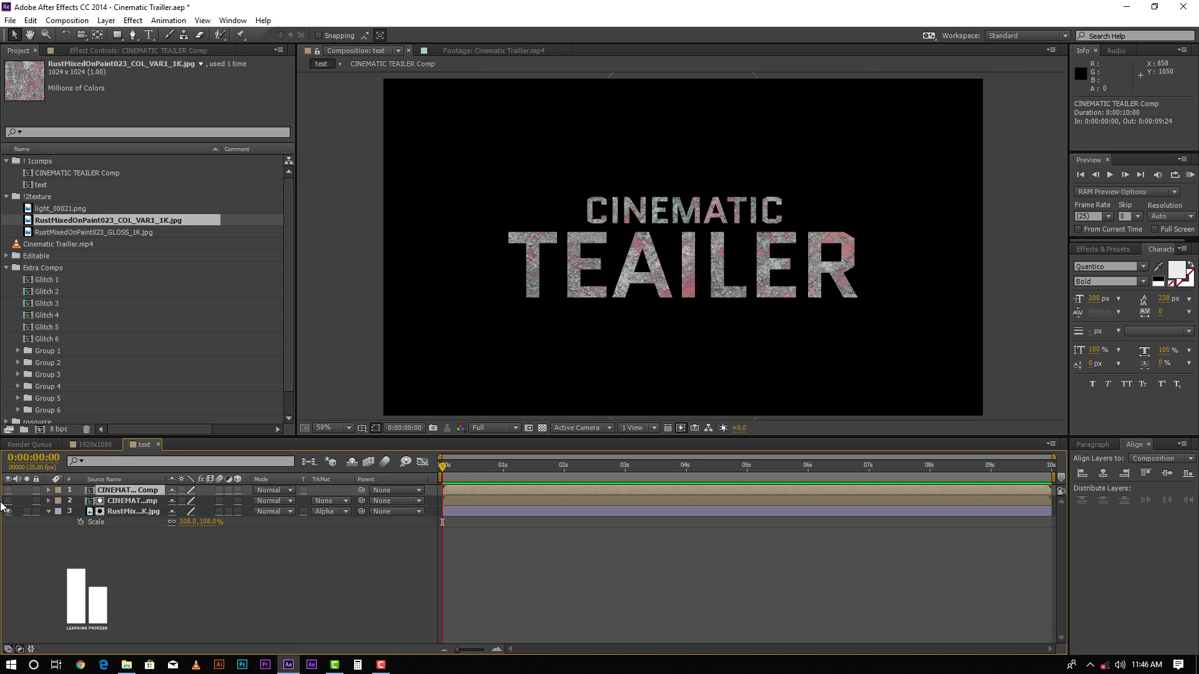
left_click(8, 490)
left_click(593, 519)
left_click(562, 494)
left_click(100, 53)
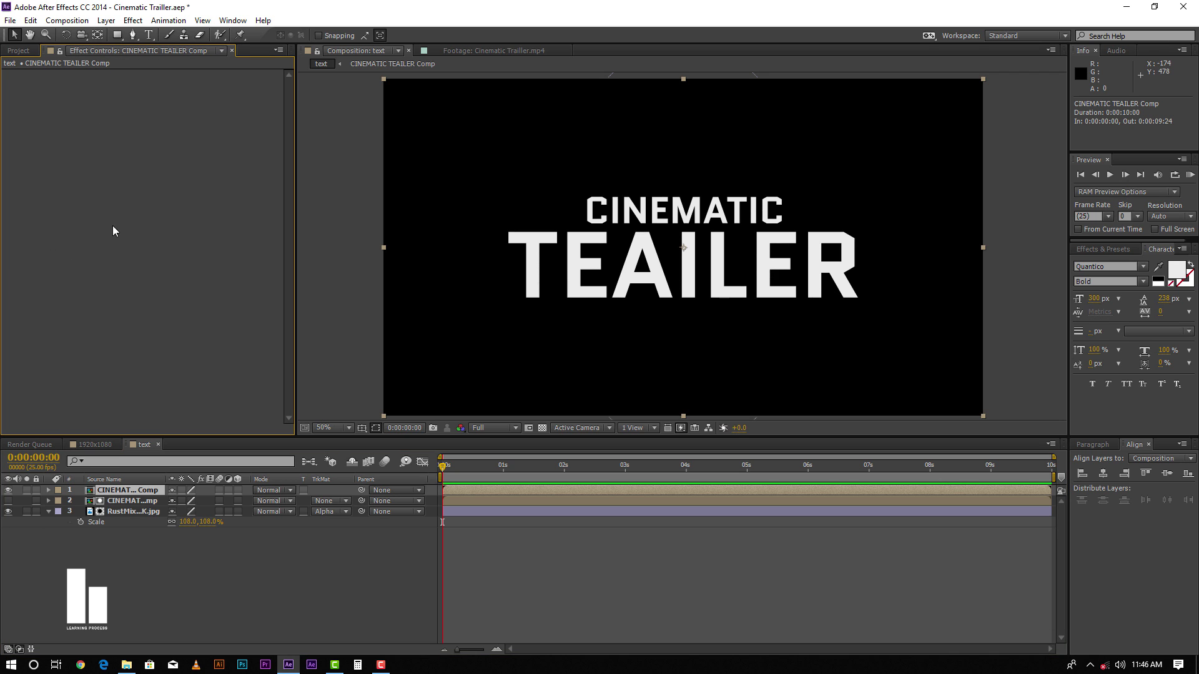
Apply a Fill effect to the top title copy with the colour set to black
left_click(526, 576)
left_click(501, 489)
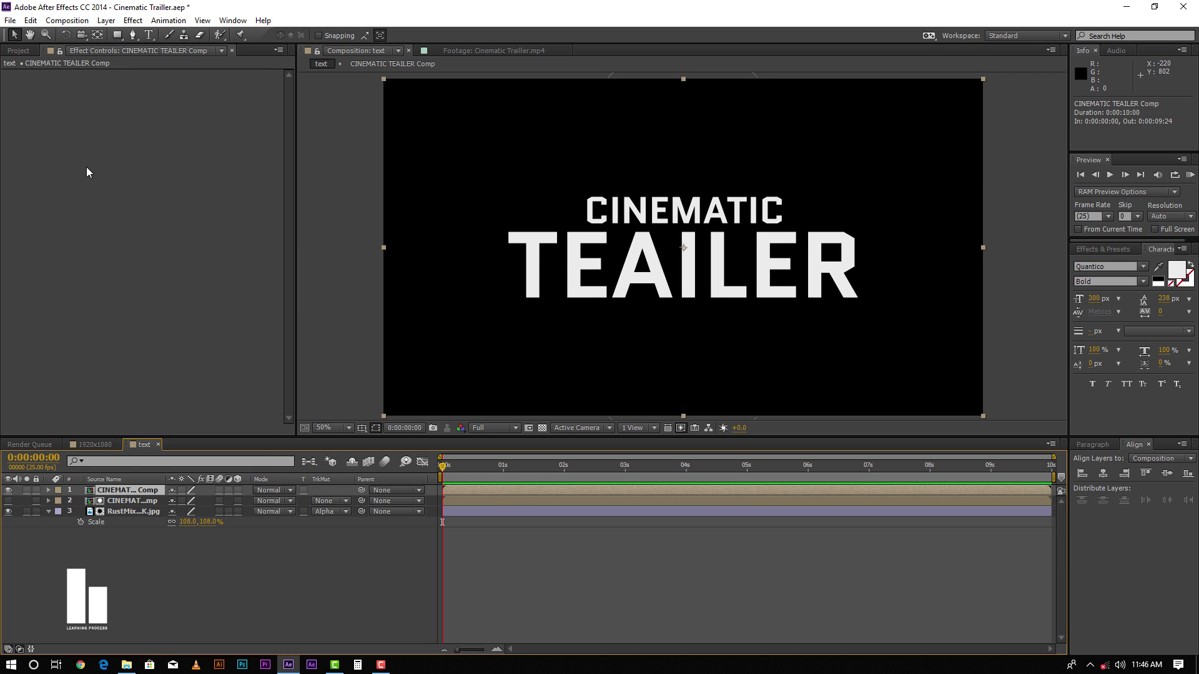
right_click(88, 170)
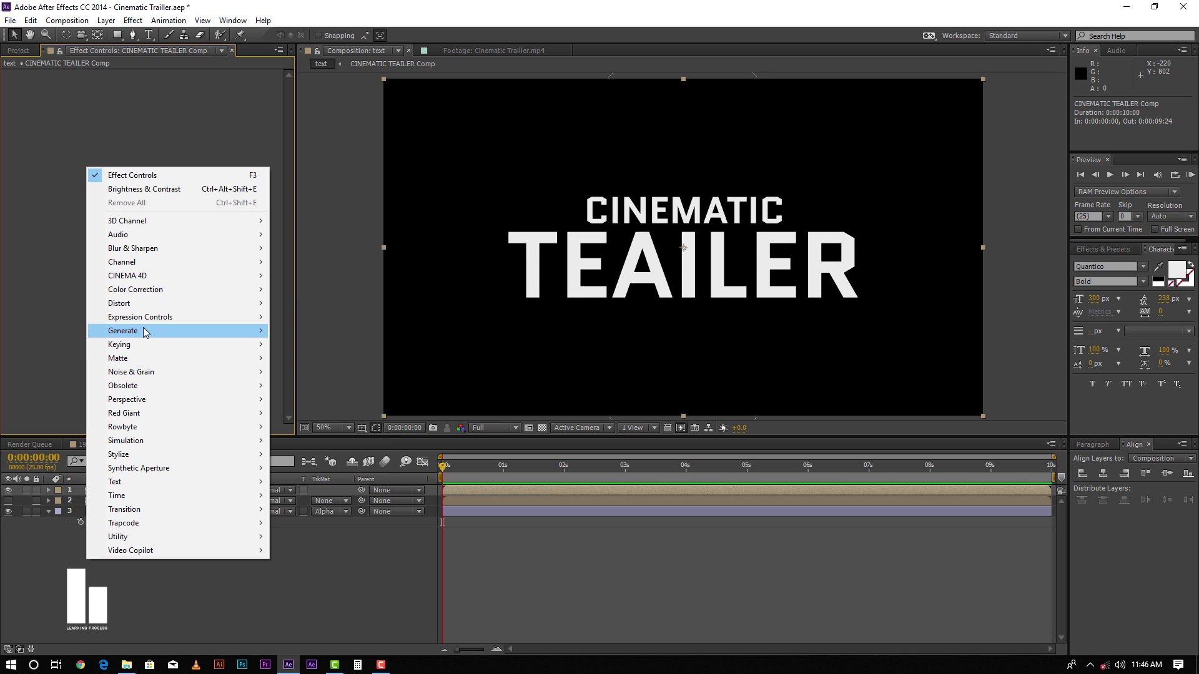
mouse_move(145, 331)
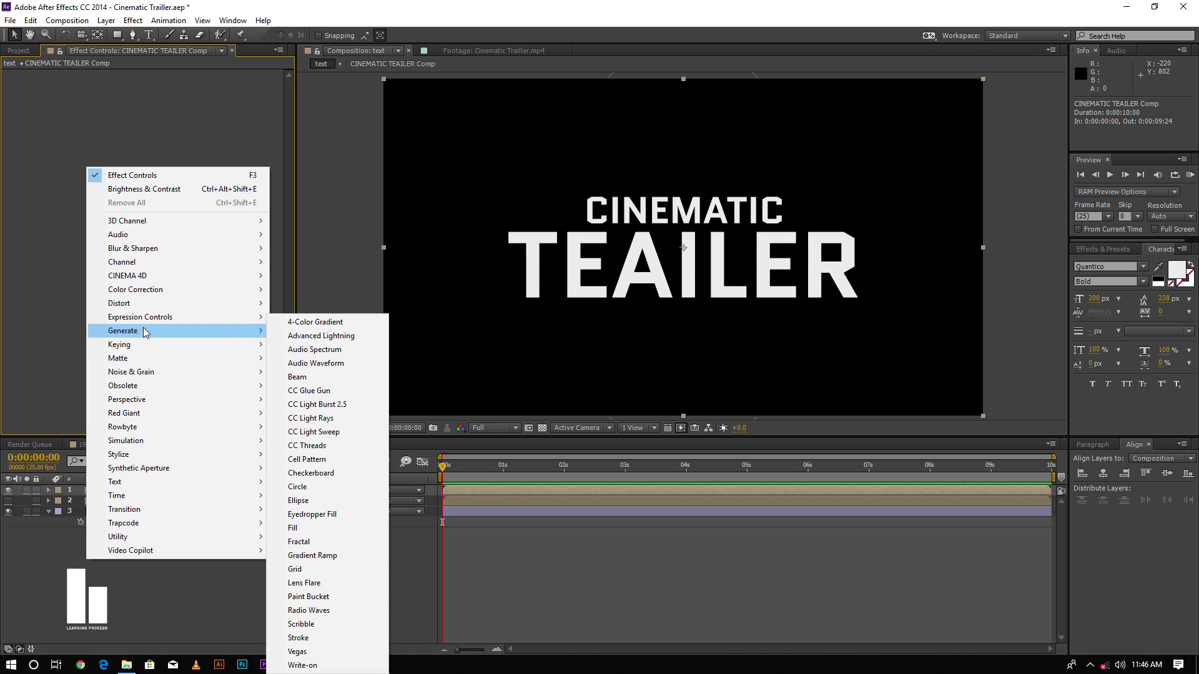
left_click(299, 528)
left_click(164, 107)
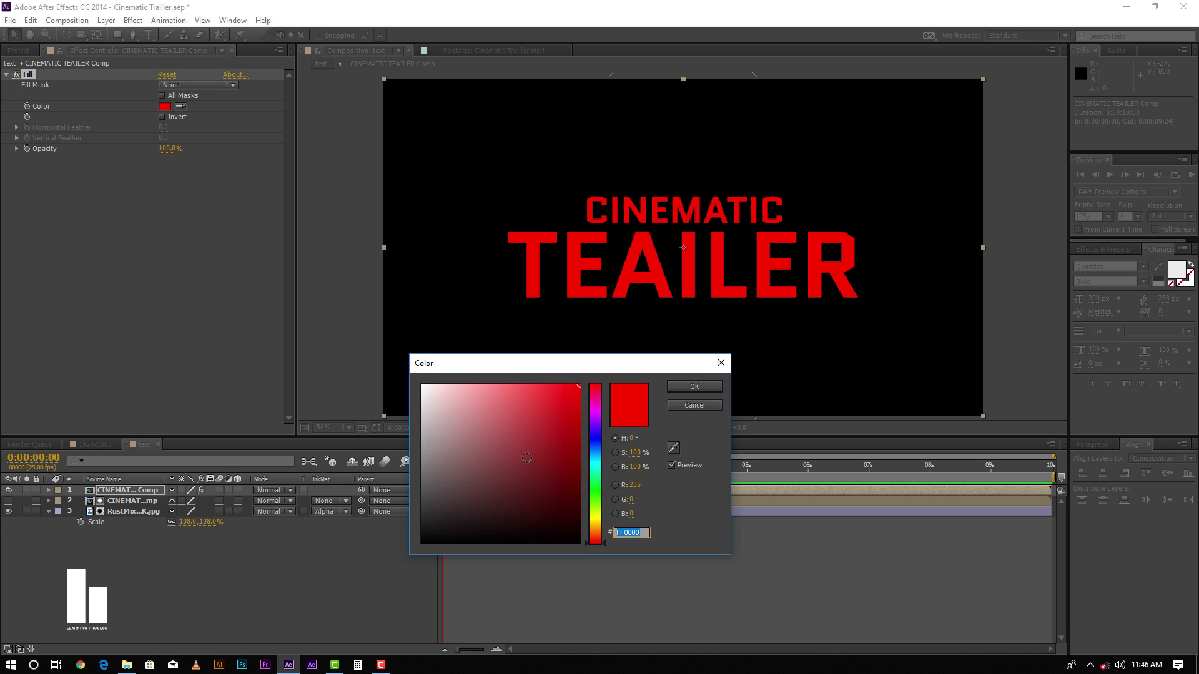
left_click_drag(528, 459, 340, 561)
left_click(685, 388)
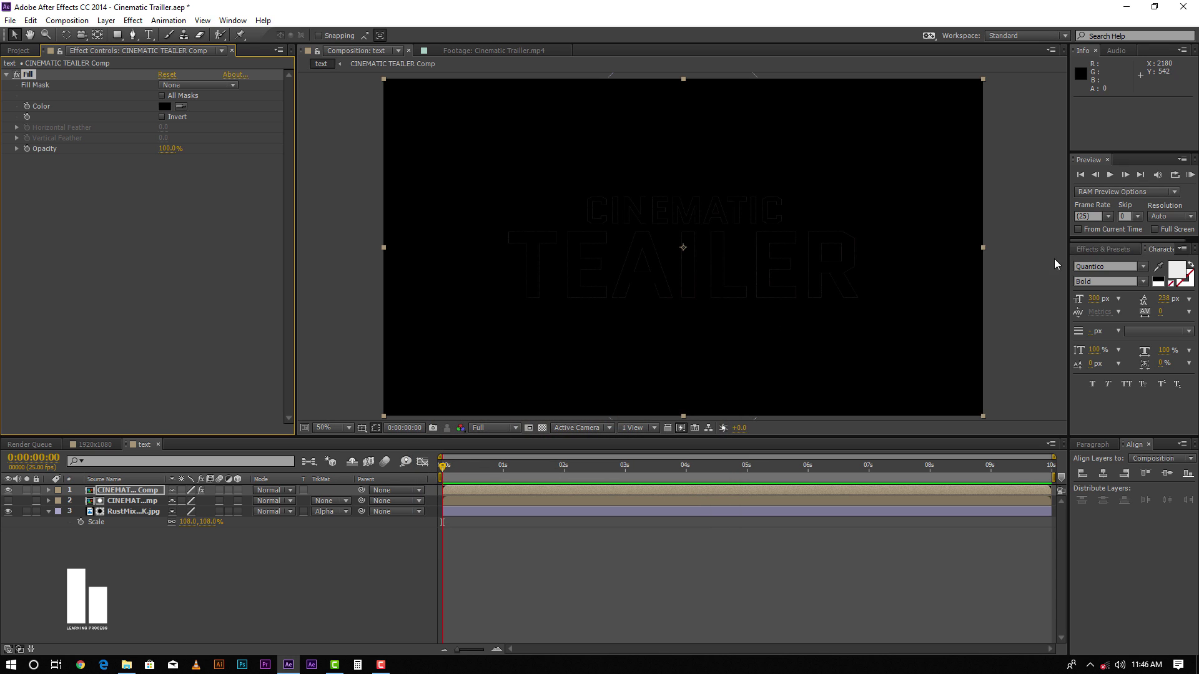
Find Bevel Alpha by searching 'alp', apply it to the title layer, and set Light Angle to -232°
left_click(1101, 253)
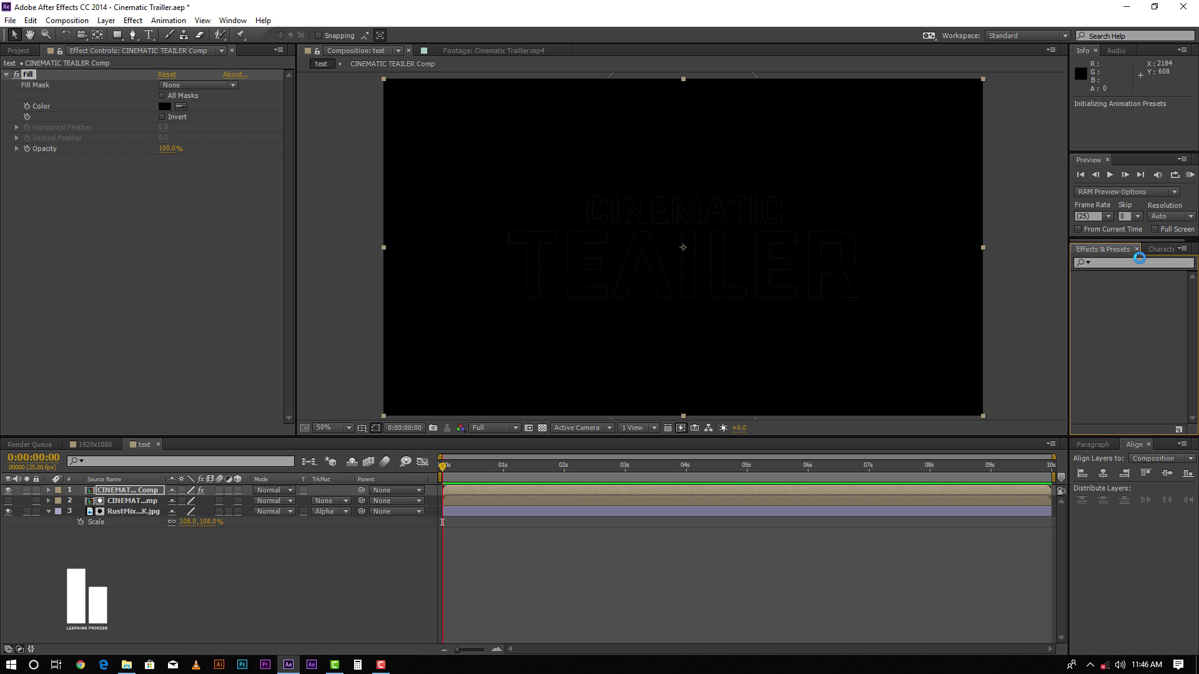
left_click(1140, 261)
type("alp")
left_click(1121, 372)
left_click_drag(1120, 372, 573, 494)
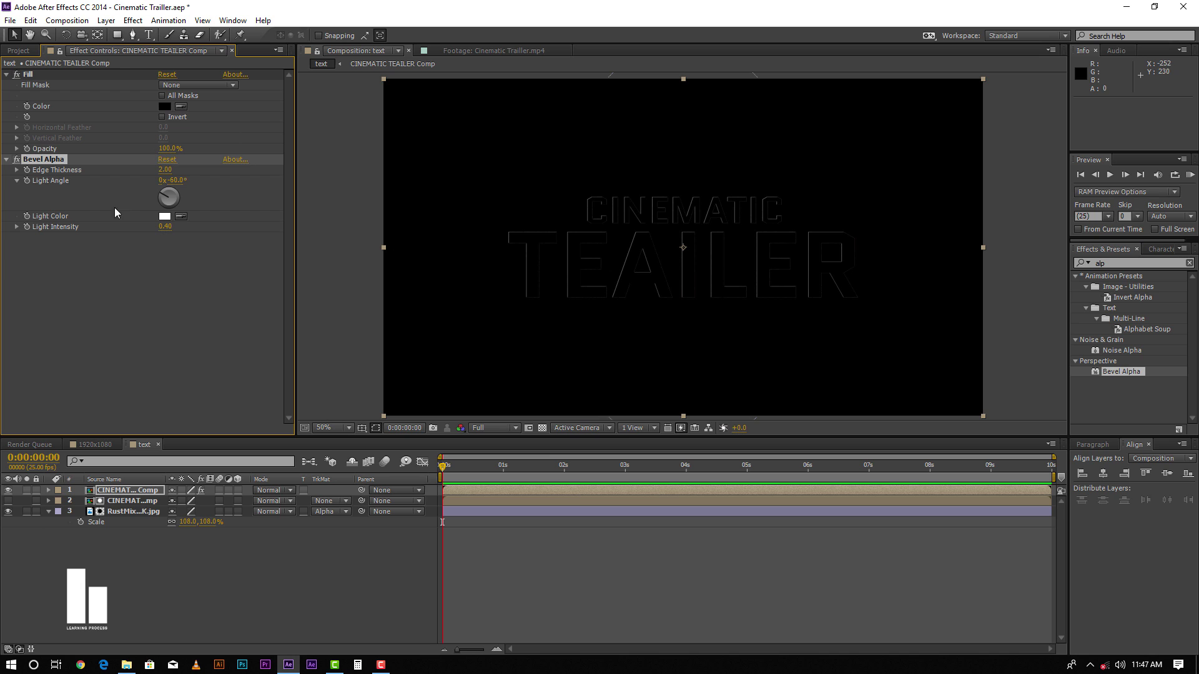
left_click_drag(173, 182, 81, 183)
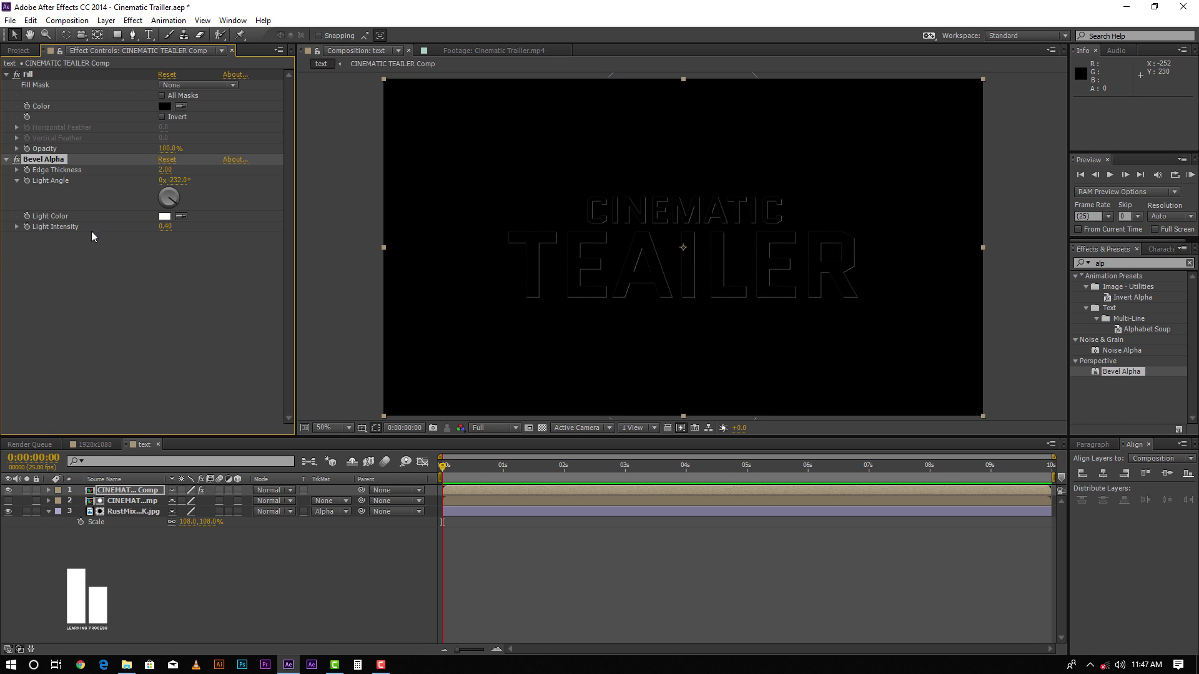
Set the title comp layer's blending mode to Add
left_click(269, 491)
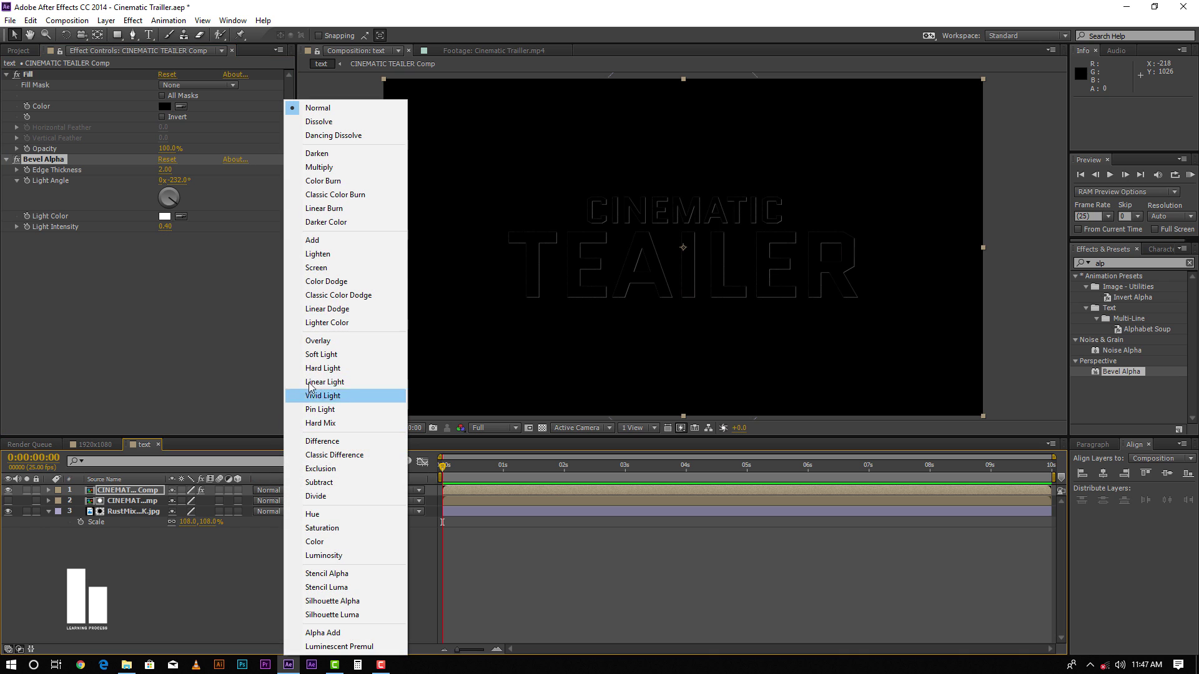
left_click(324, 246)
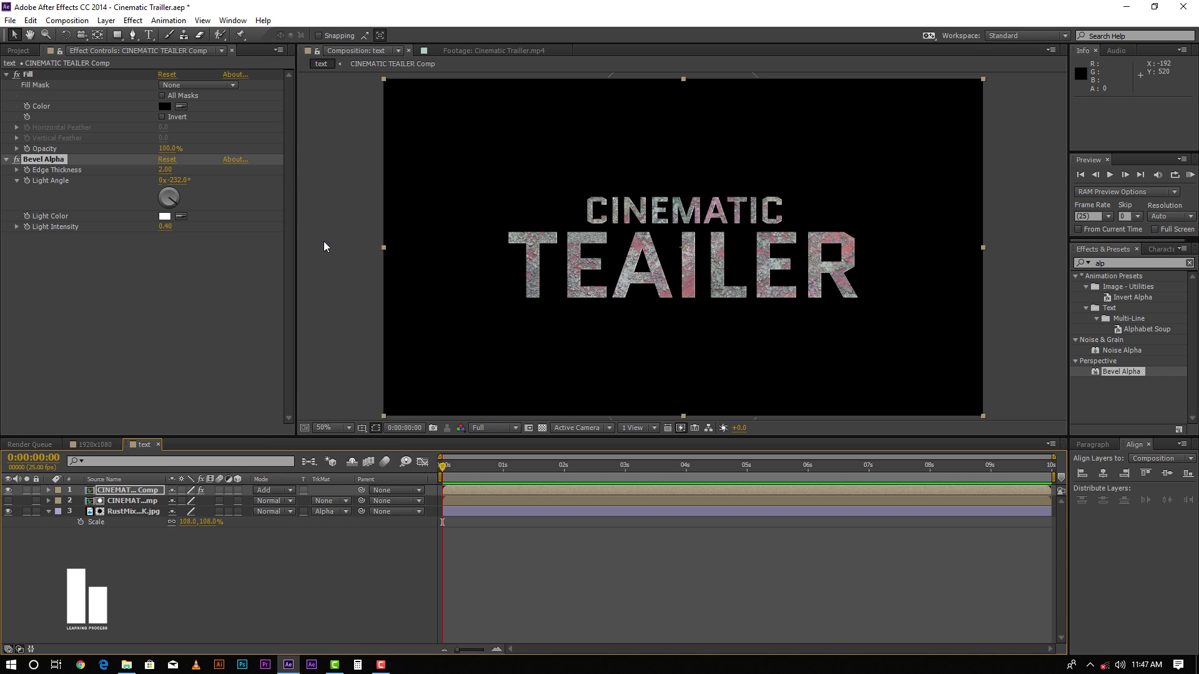
left_click(544, 615)
left_click(505, 494)
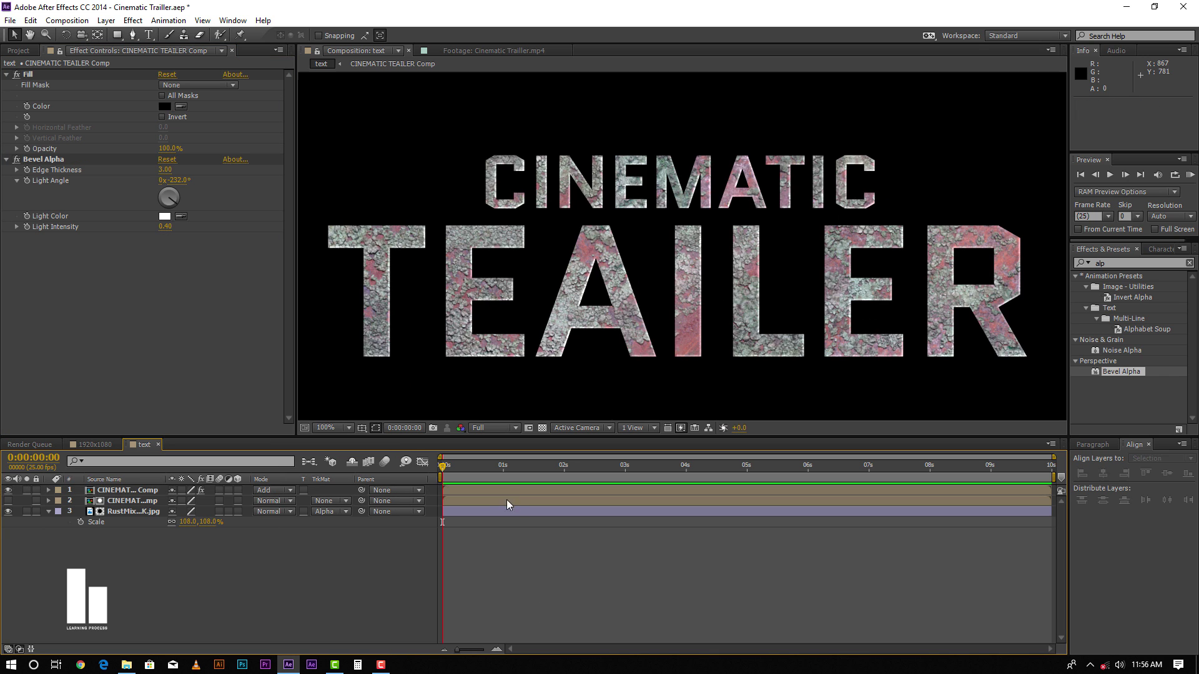
left_click(508, 494)
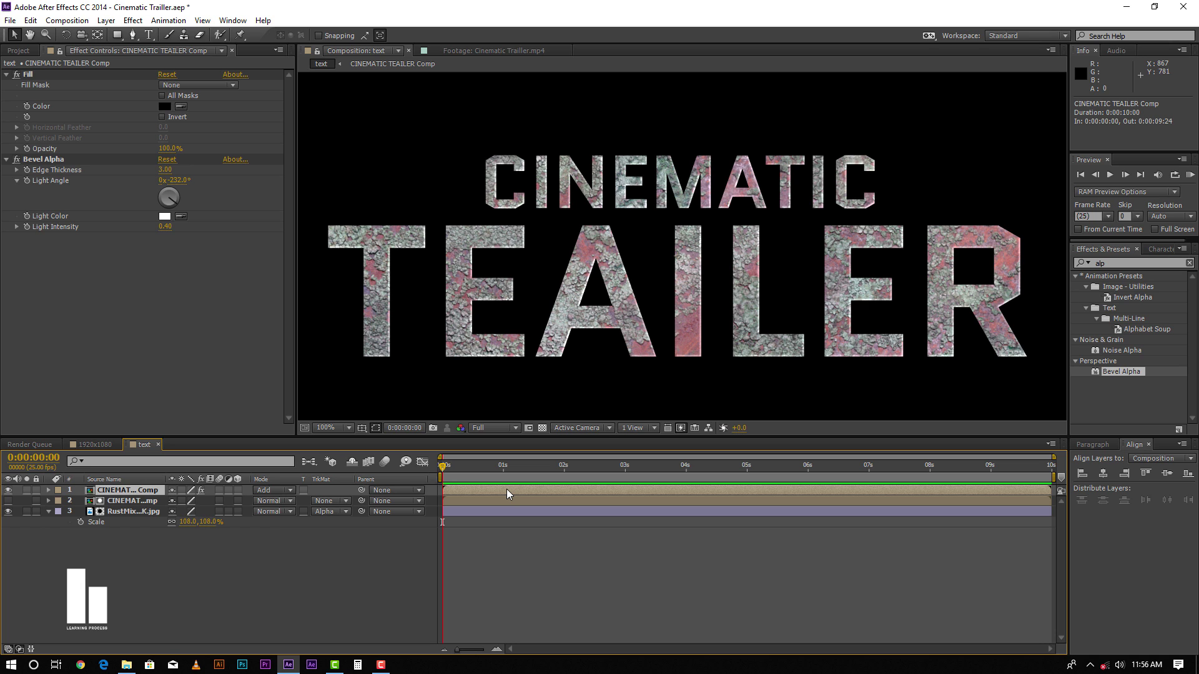
Duplicate the bevelled title comp layer with Ctrl+D
key("ctrl+d")
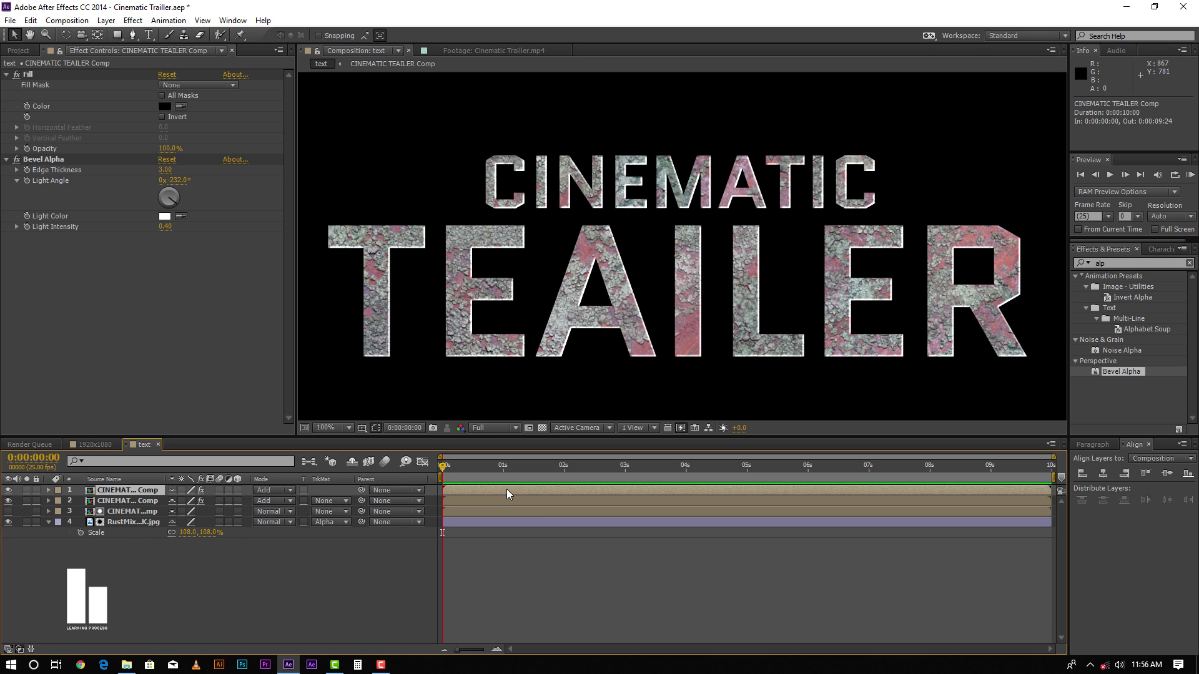
left_click(517, 549)
left_click(515, 494)
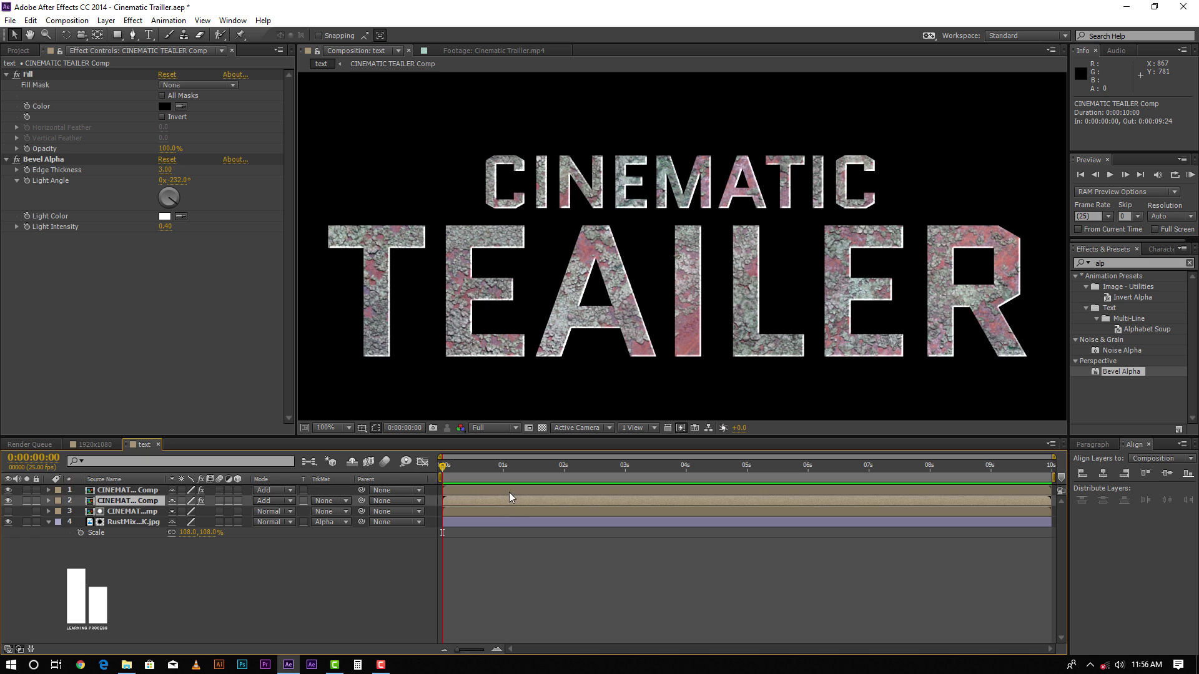
left_click(546, 576)
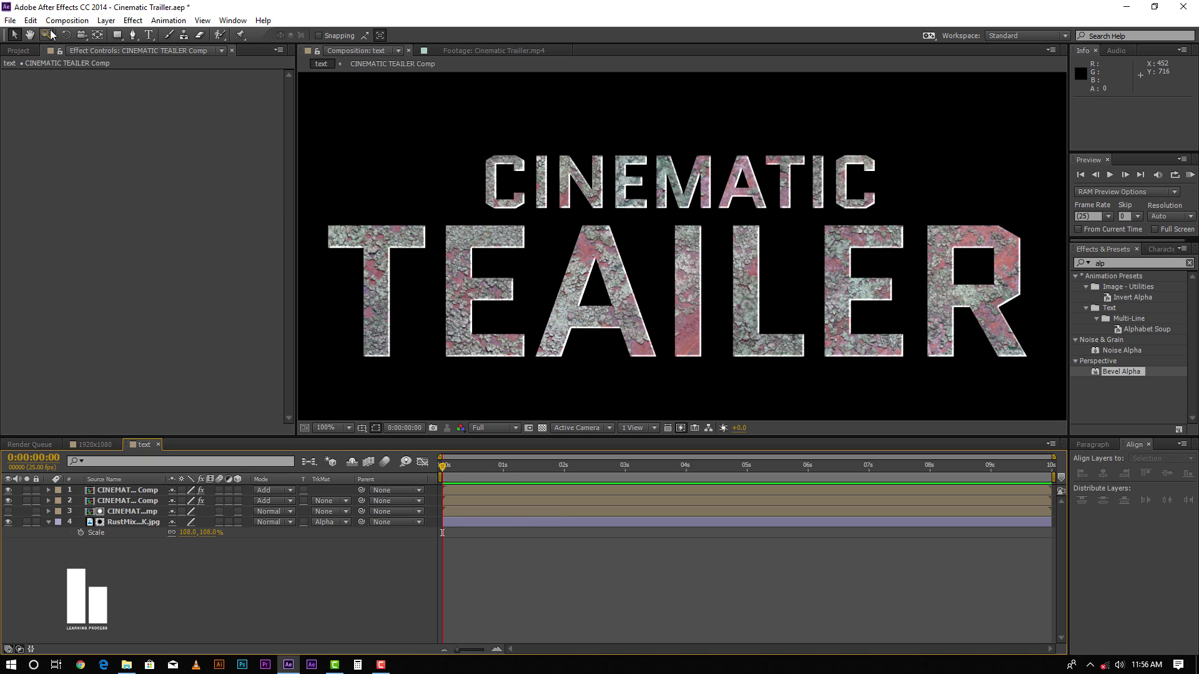
left_click(17, 53)
Create a new composition named 'main comp' at 1920×1080, 25 fps, 10 s
right_click(65, 382)
left_click(78, 376)
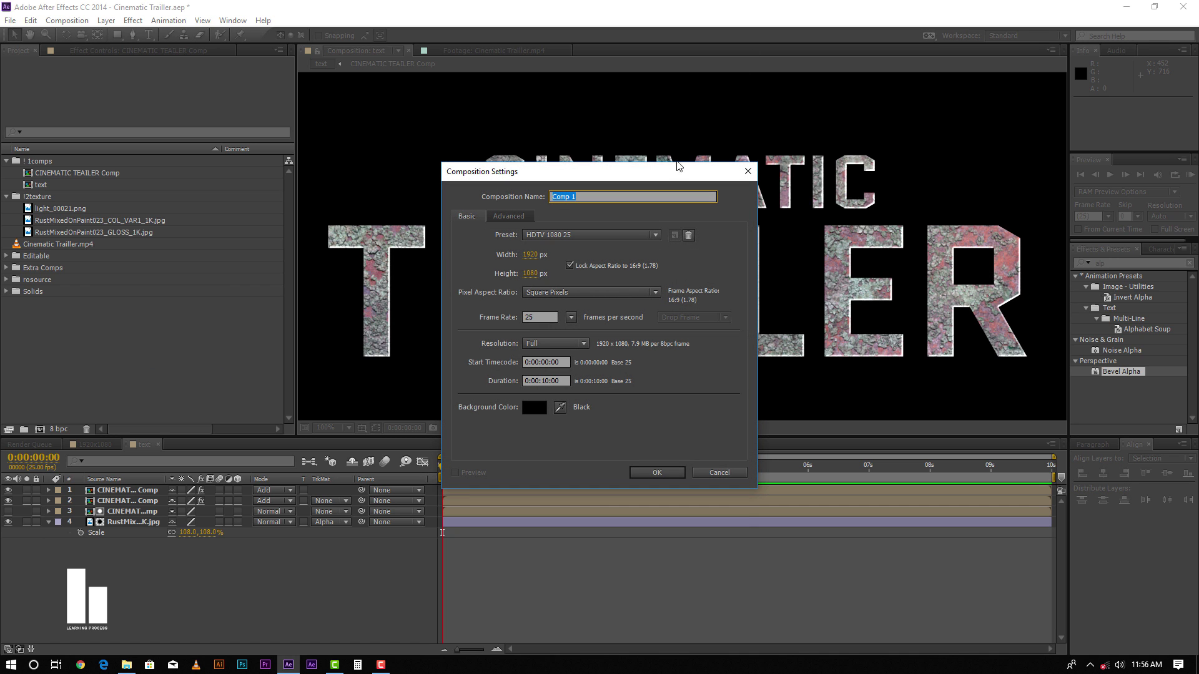
type("main comp")
key("Return")
Place the 'text' comp into main comp and make it a 3D layer
left_click_drag(42, 196, 84, 519)
scroll(698, 210, "down", 2)
scroll(698, 209, "up", 2)
scroll(699, 225, "down", 2)
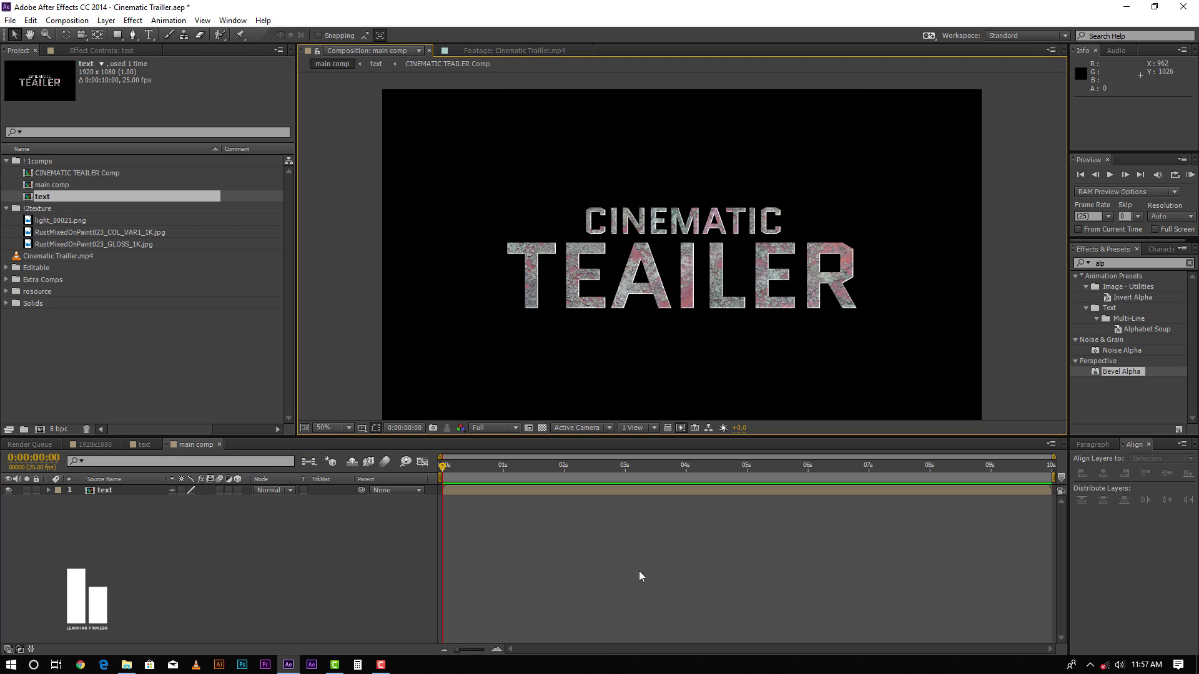
left_click(523, 488)
left_click(238, 490)
left_click(539, 507)
left_click(541, 487)
left_click(315, 562)
left_click(487, 490)
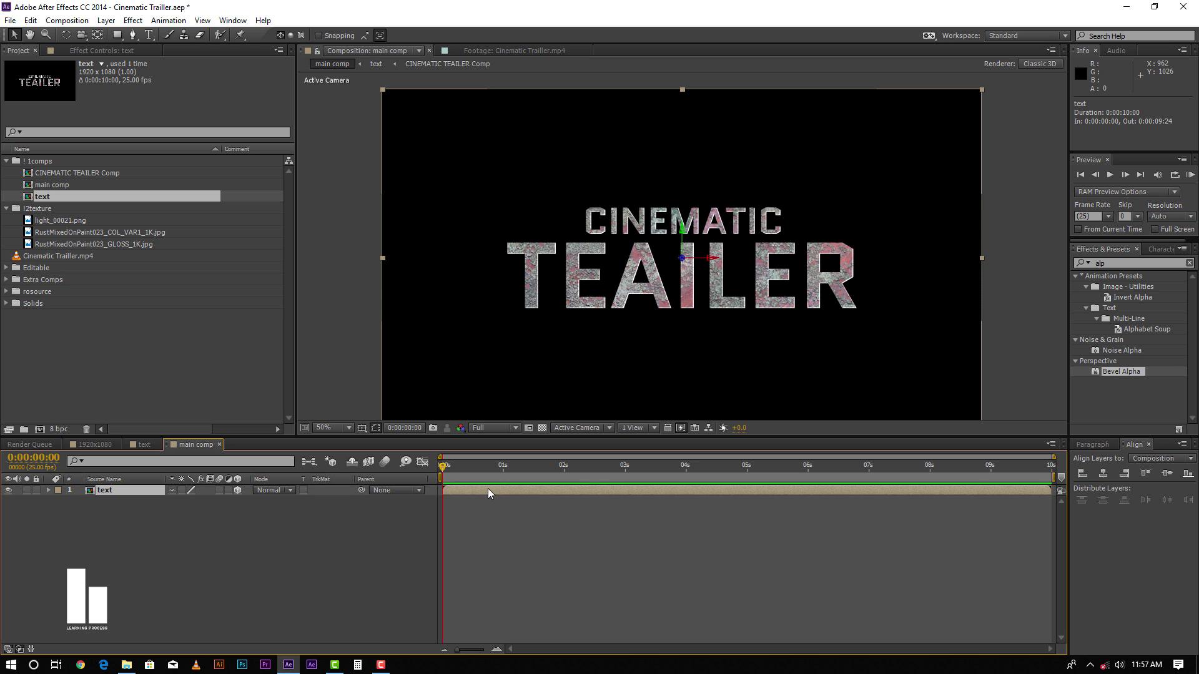
left_click(48, 320)
left_click(7, 291)
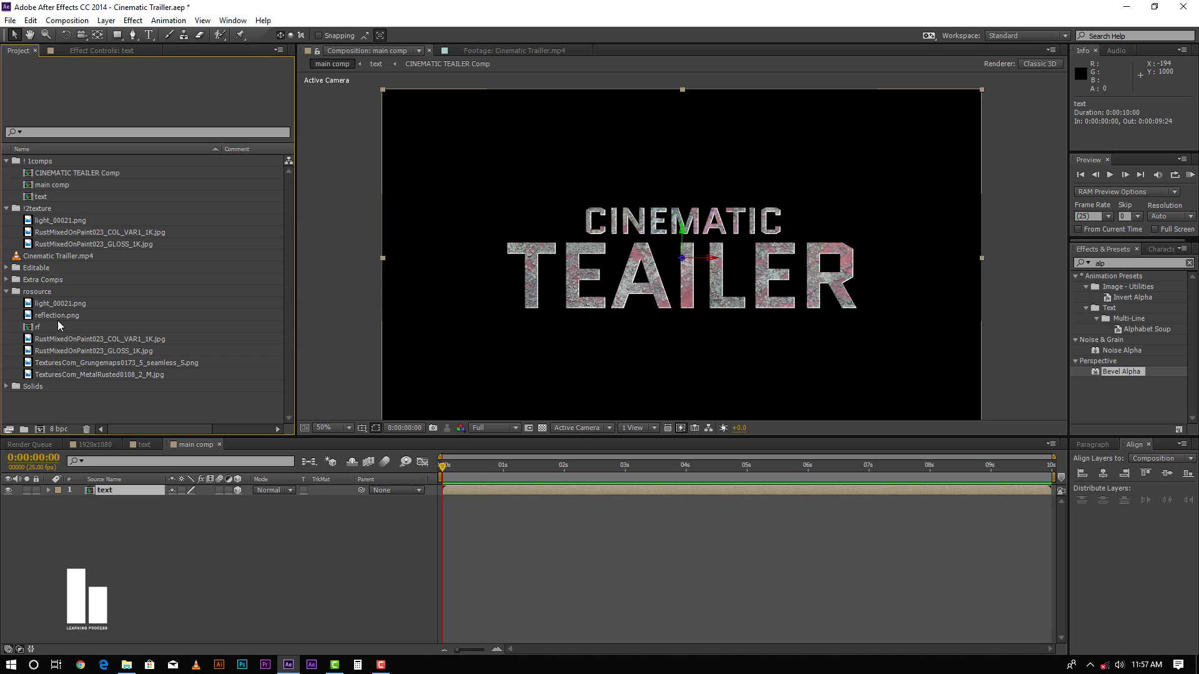
Add RustMixedOnPaint023_GLOSS_1K.jpg to main comp as a 3D layer
left_click(7, 292)
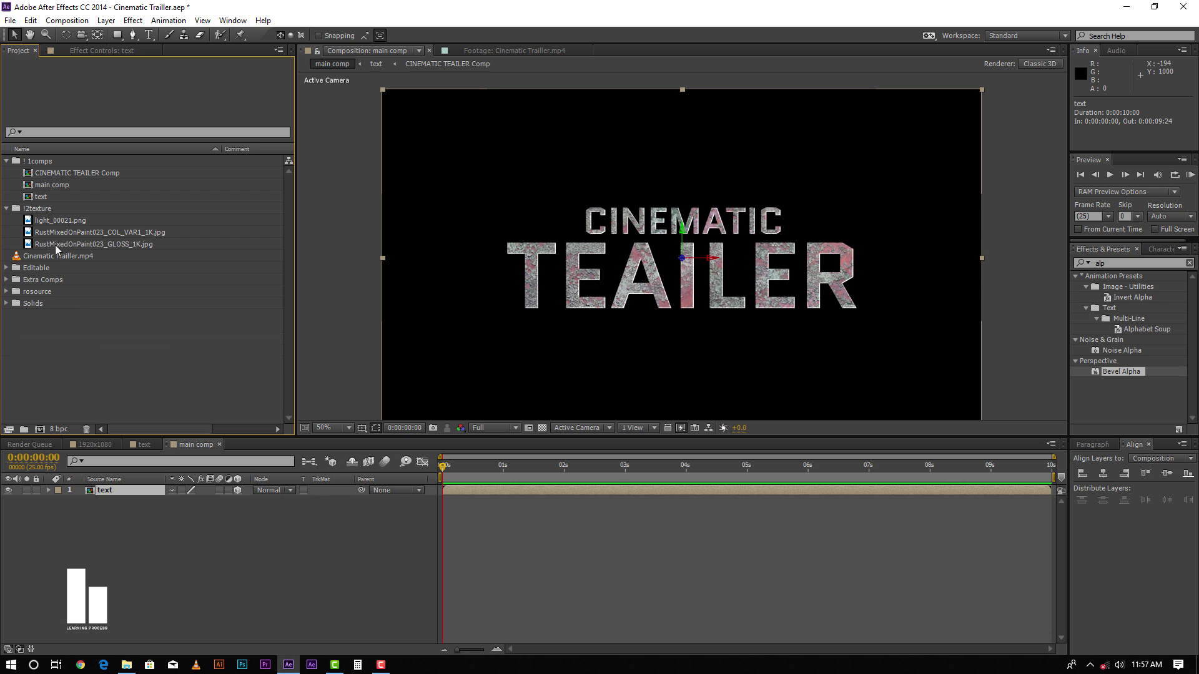
left_click(55, 244)
left_click(58, 232)
left_click(58, 245)
left_click_drag(62, 245, 298, 507)
left_click(238, 503)
left_click(546, 585)
left_click(512, 498)
Push the gloss texture back to Z position 200 and scale it to 343%
key("p")
left_click(215, 511)
type("2000")
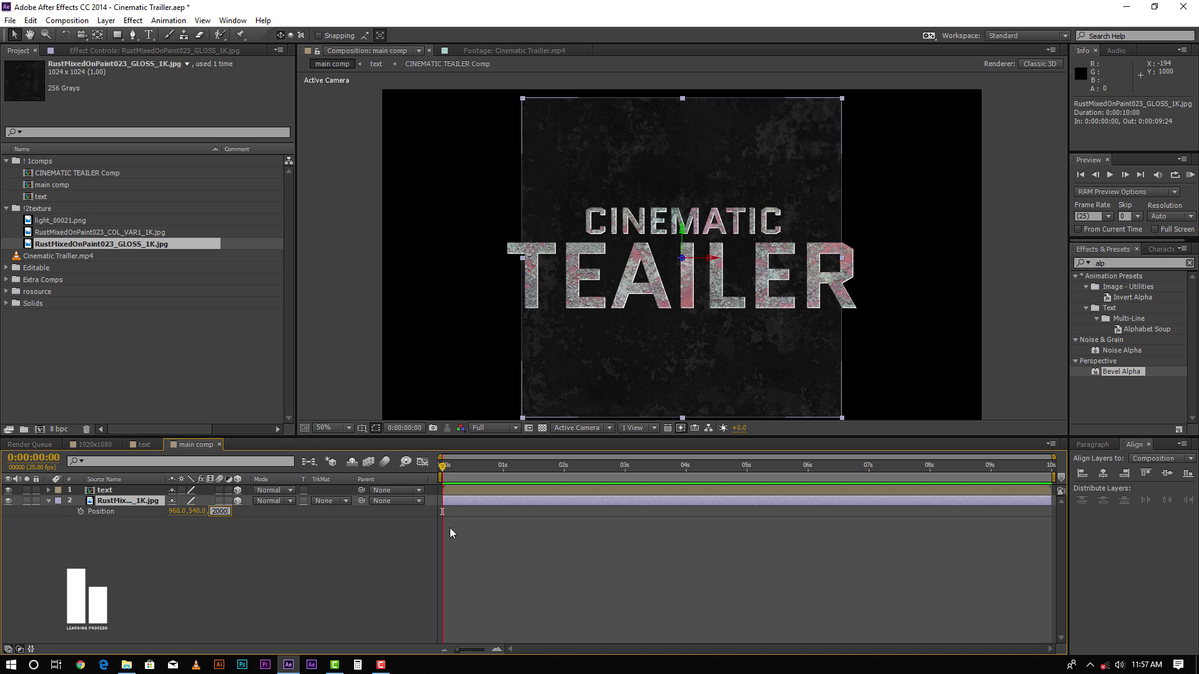
key("Return")
key("s")
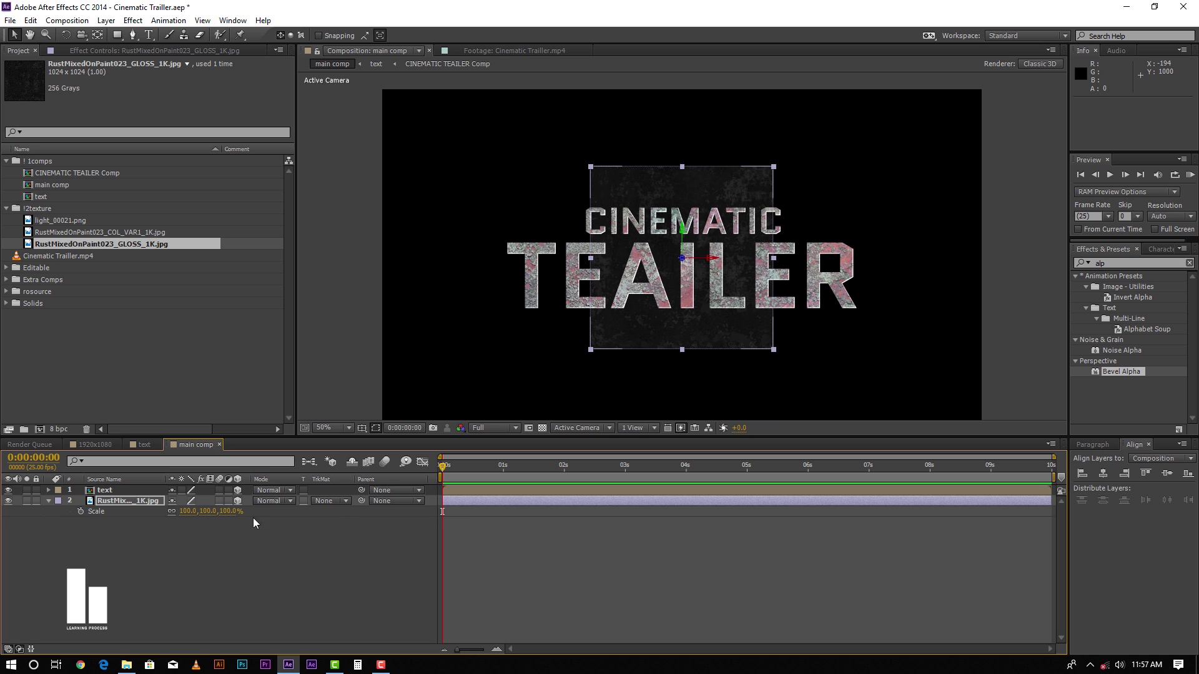
left_click_drag(186, 512, 341, 513)
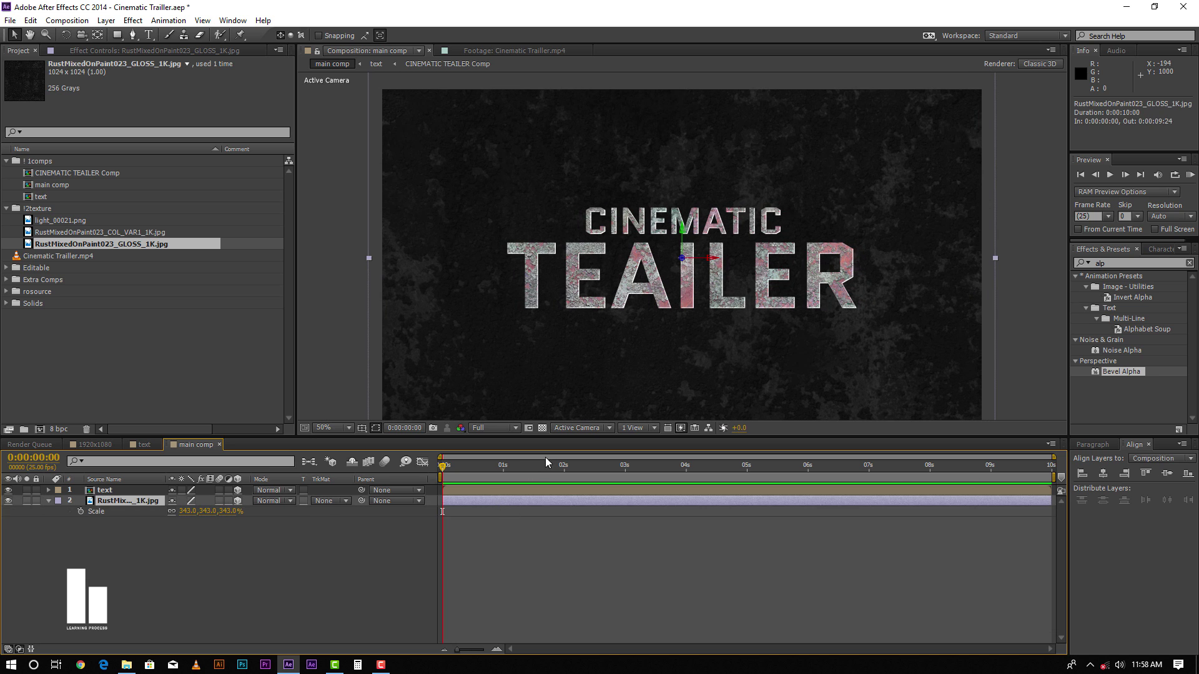
Preview the frame at 2 seconds, return to the start, and reframe the viewer at 50%
left_click(570, 478)
left_click_drag(569, 477, 565, 476)
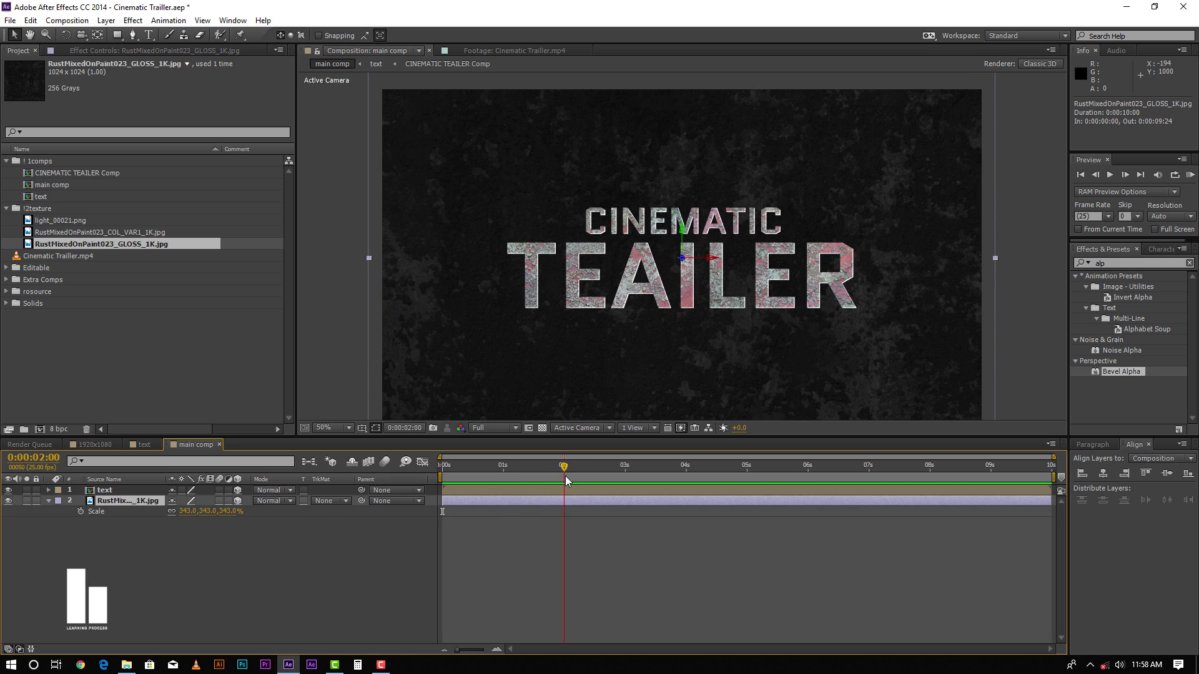
left_click(534, 526)
key("Home")
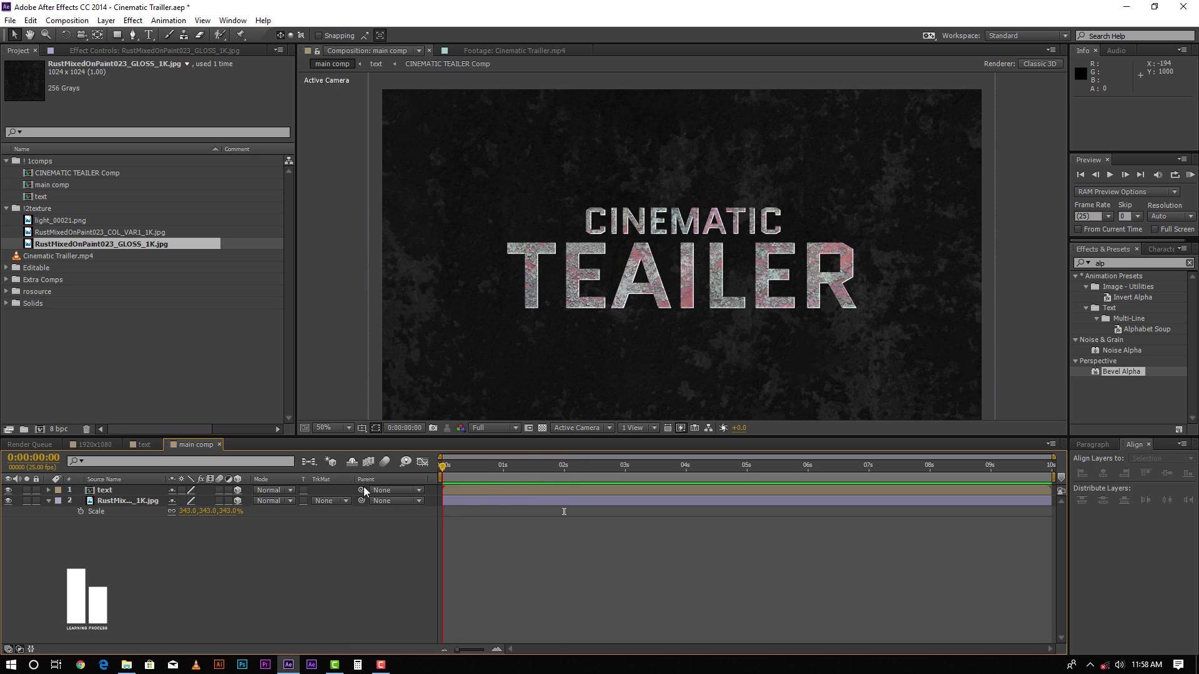
left_click(485, 502)
key("comma")
key("period")
key("comma")
key("period")
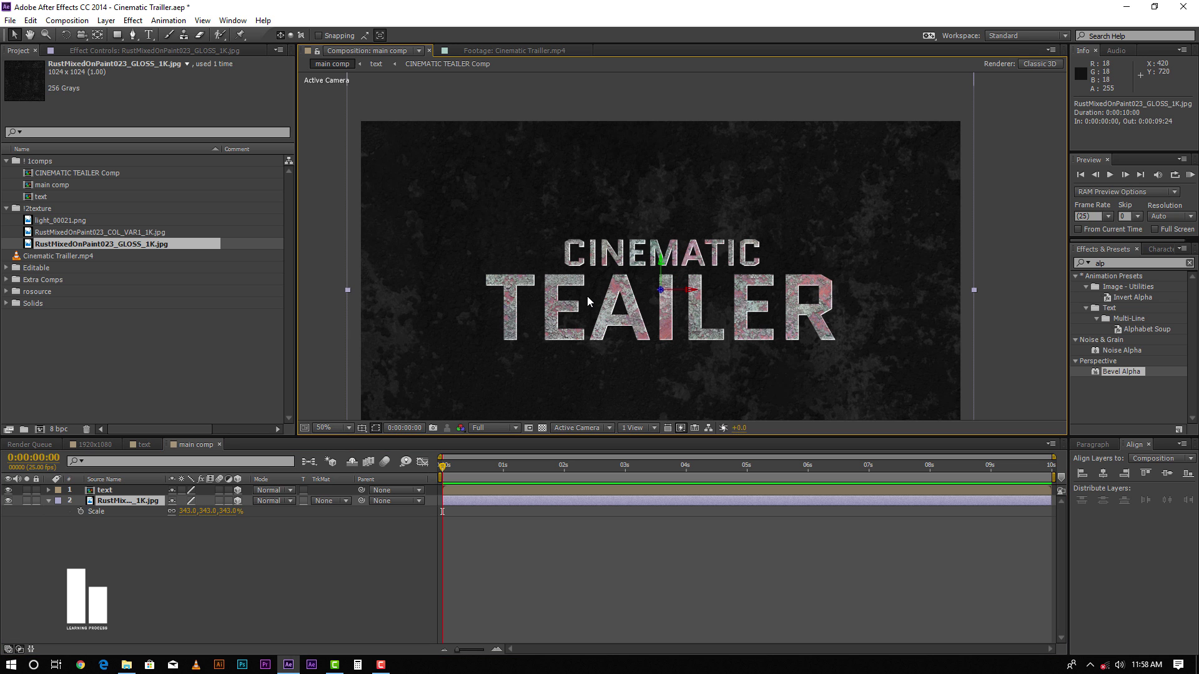
left_click_drag(662, 305, 658, 281)
Add a new camera layer, Camera 1, with default settings
right_click(243, 587)
mouse_move(284, 460)
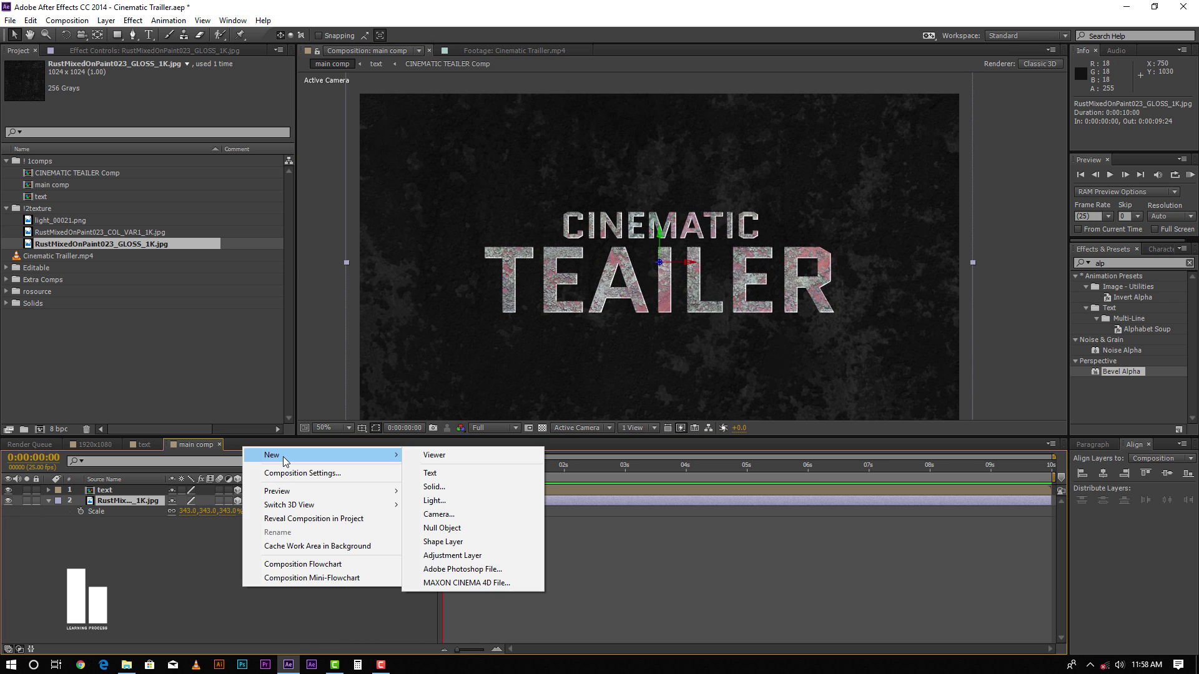
left_click(439, 514)
key("Return")
Add a null object and set its anchor point to 50,50
right_click(285, 457)
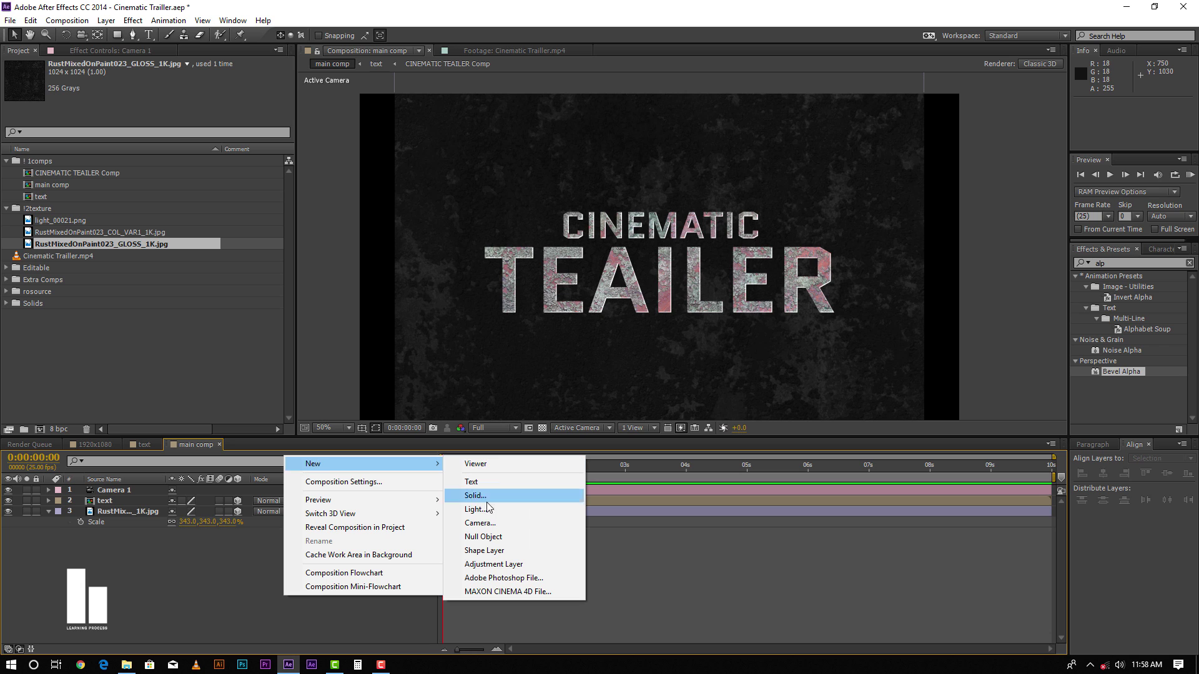
left_click(490, 537)
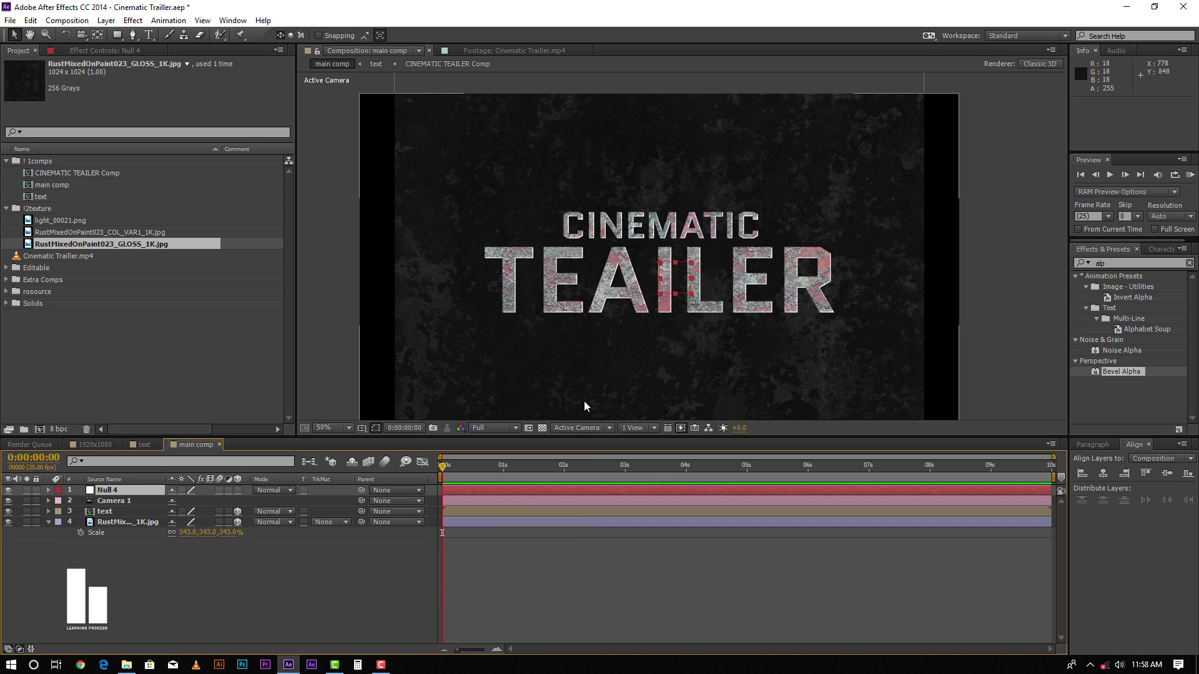
left_click(49, 490)
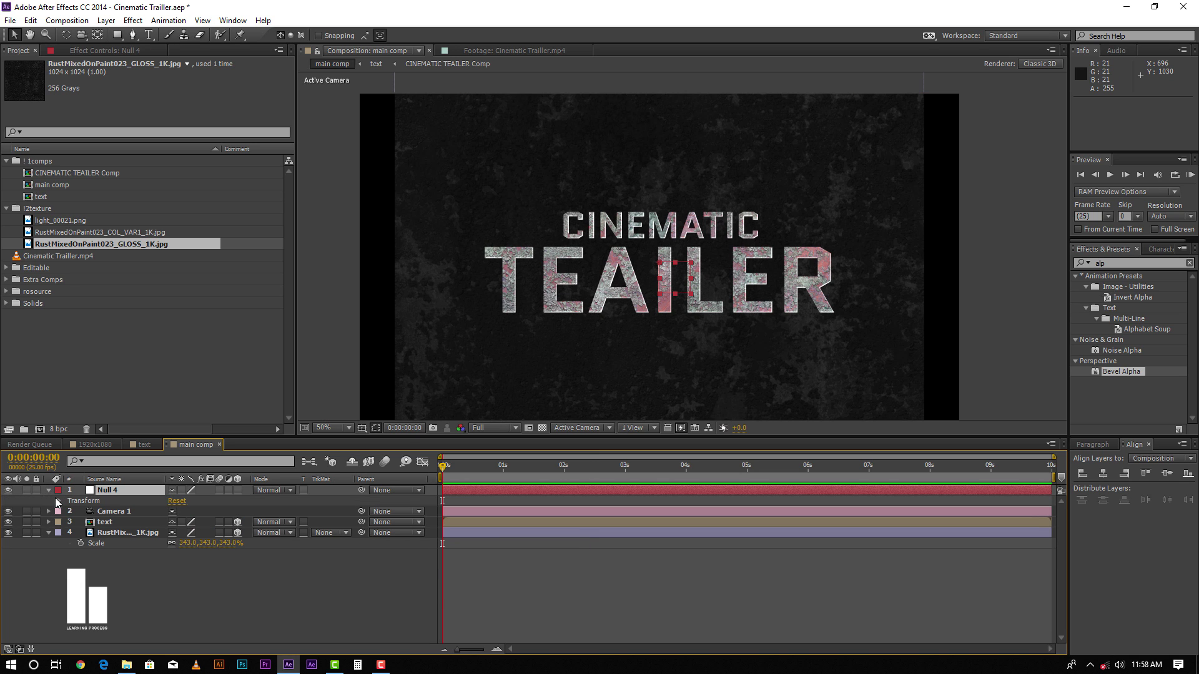
left_click(58, 502)
left_click(172, 511)
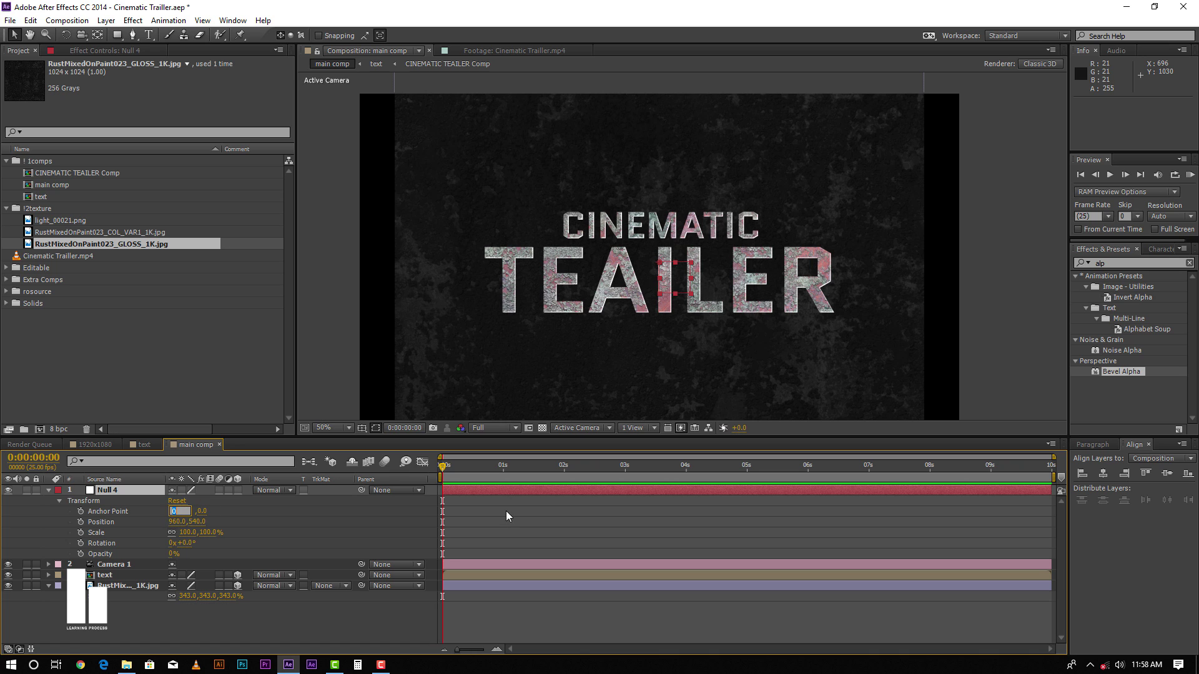
type("50")
key("Tab")
type("50")
key("Return")
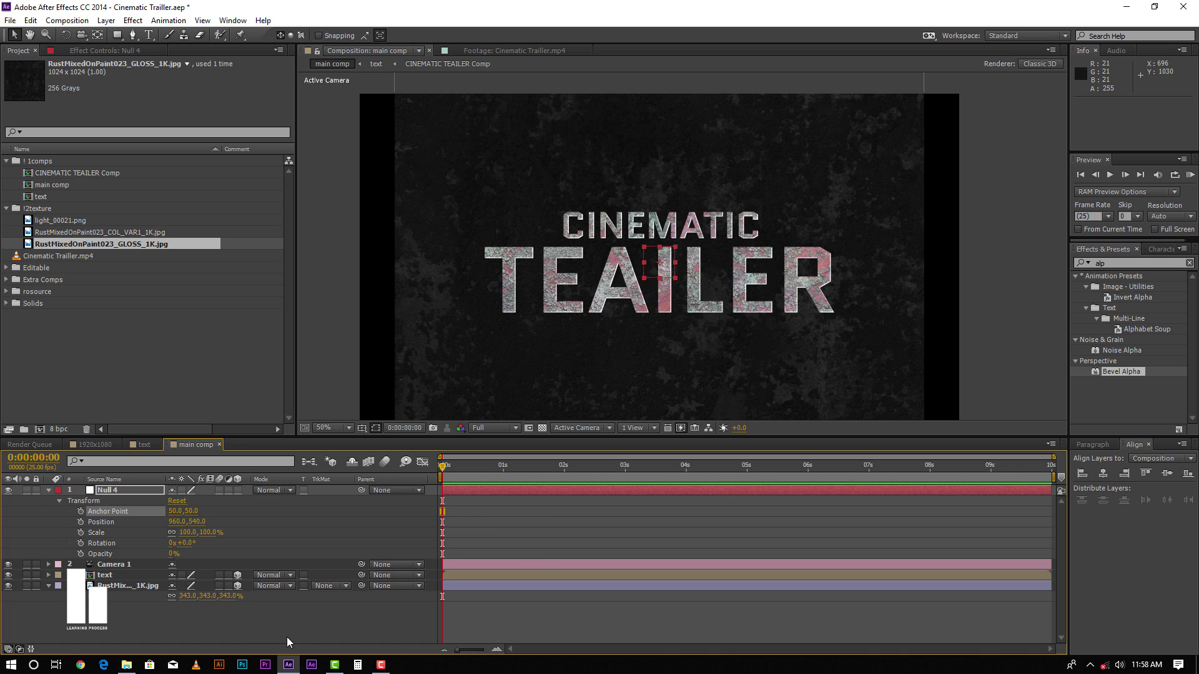
Parent Camera 1 to the null and rename the null 'Camera Position 1'
left_click(286, 637)
left_click(475, 490)
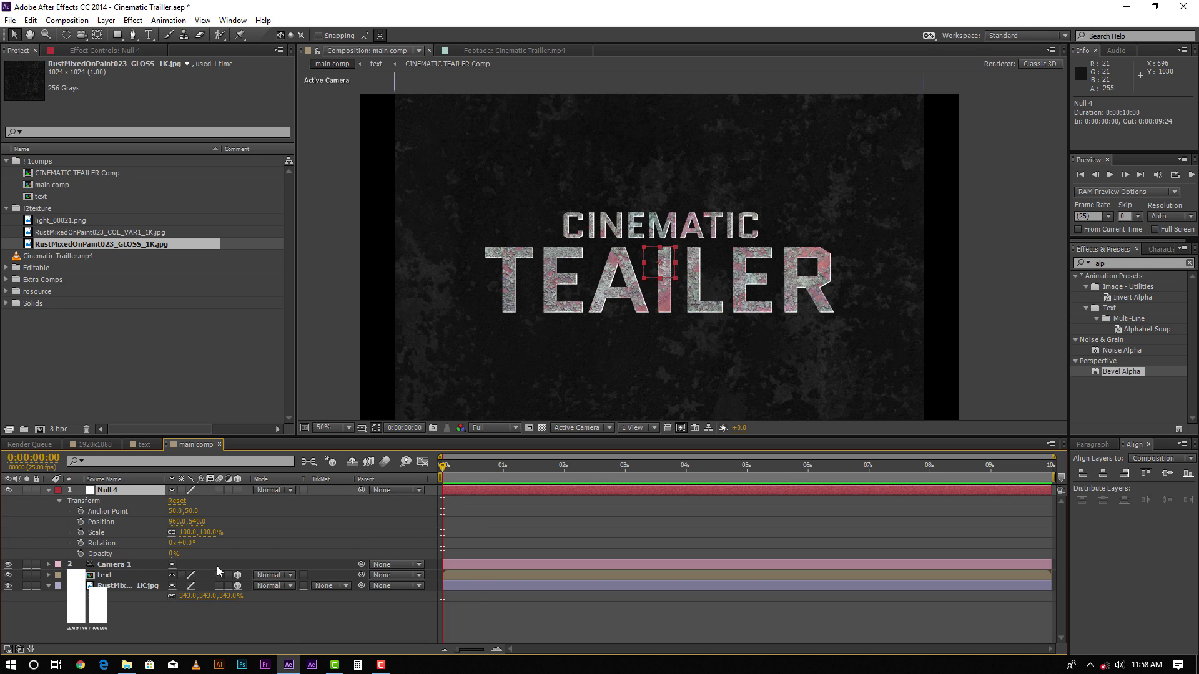
left_click_drag(361, 564, 111, 489)
left_click(474, 523)
left_click(461, 492)
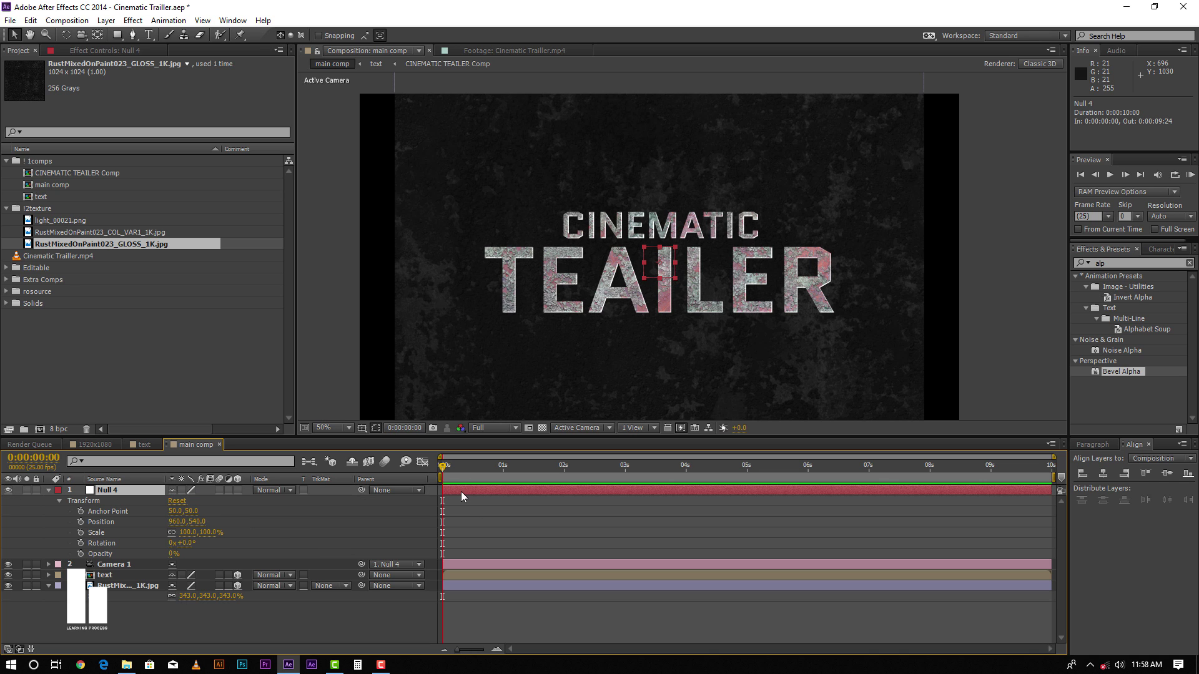
left_click(511, 519)
left_click(507, 485)
key("Return")
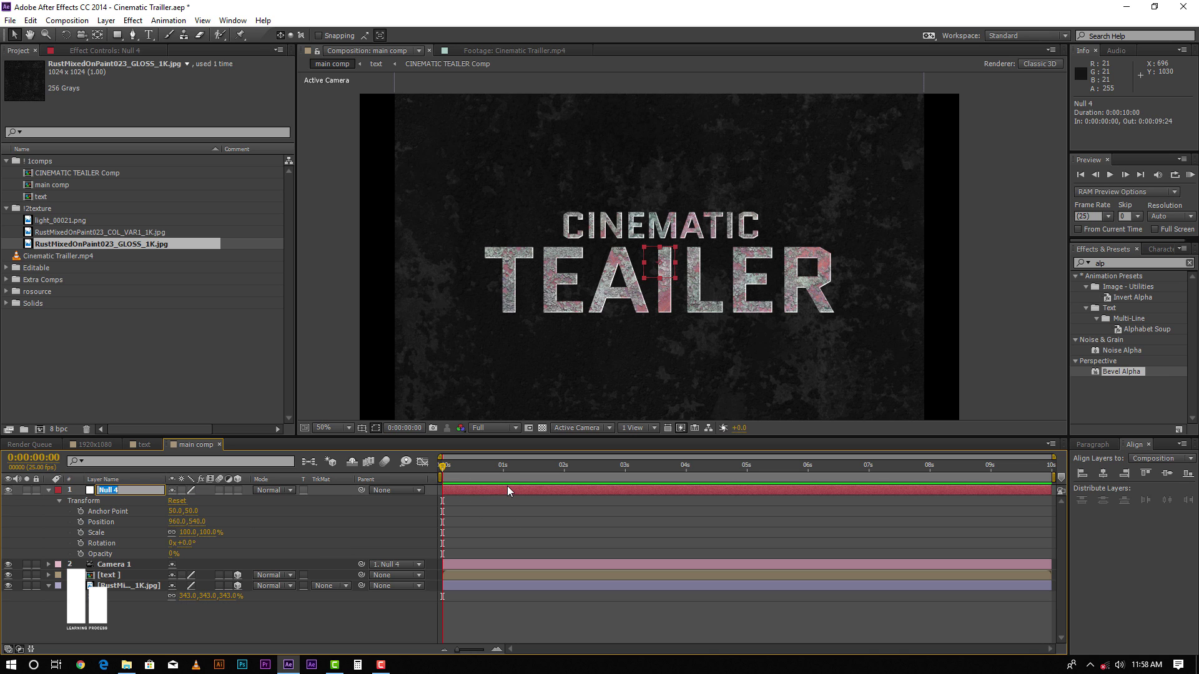
type("Camera Postion")
type("1")
key("Return")
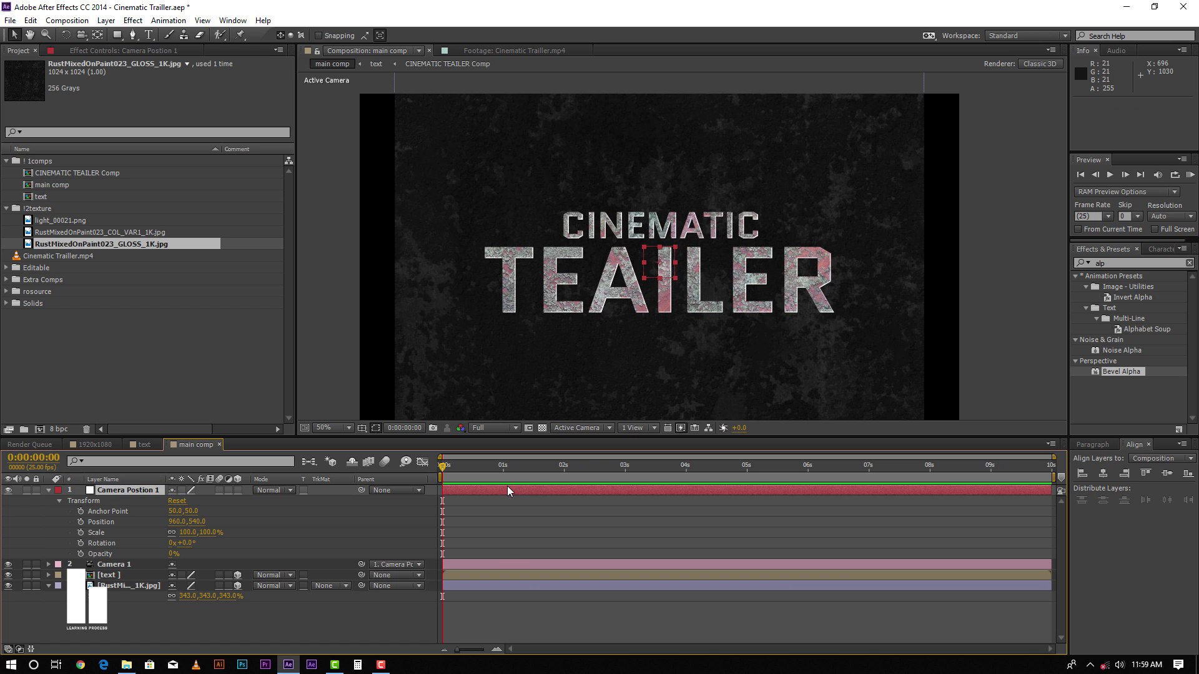
Duplicate the Camera Position 1 null to create Camera Position 2
left_click(514, 635)
left_click(505, 491)
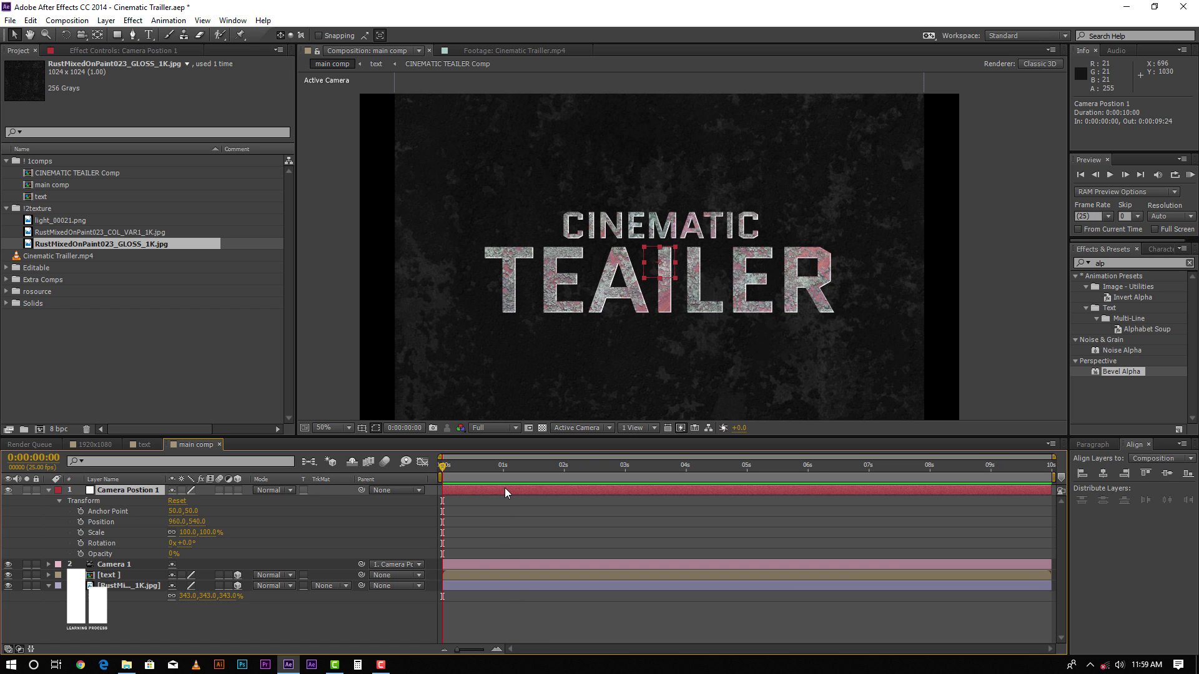
key("ctrl+d")
left_click(486, 519)
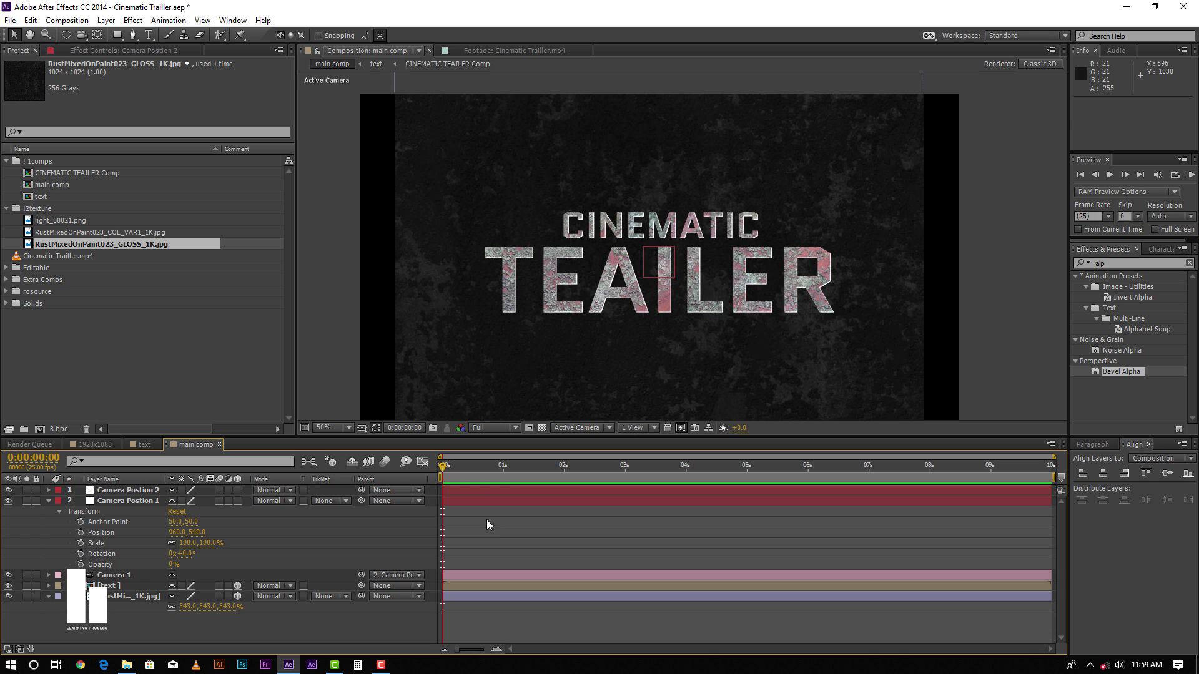
left_click(491, 492)
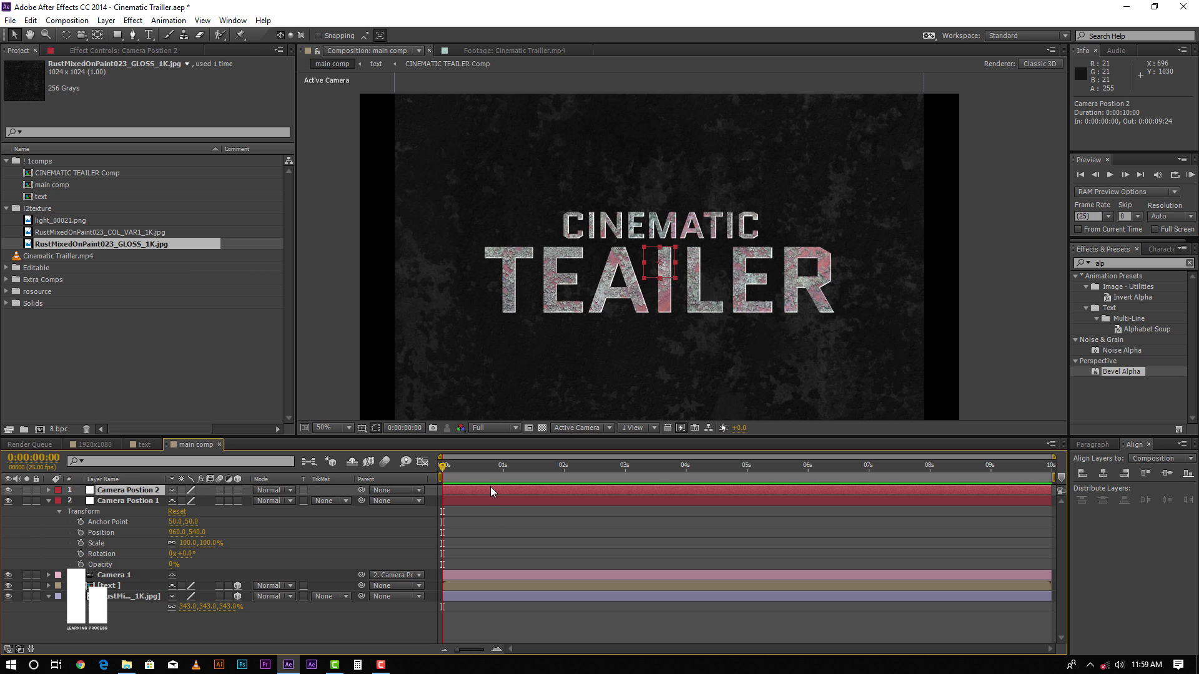
Scale the RustMixed texture layer from 343% to 398% so it fills the frame
left_click(510, 541)
left_click(505, 492)
left_click(481, 598)
left_click_drag(206, 606, 354, 617)
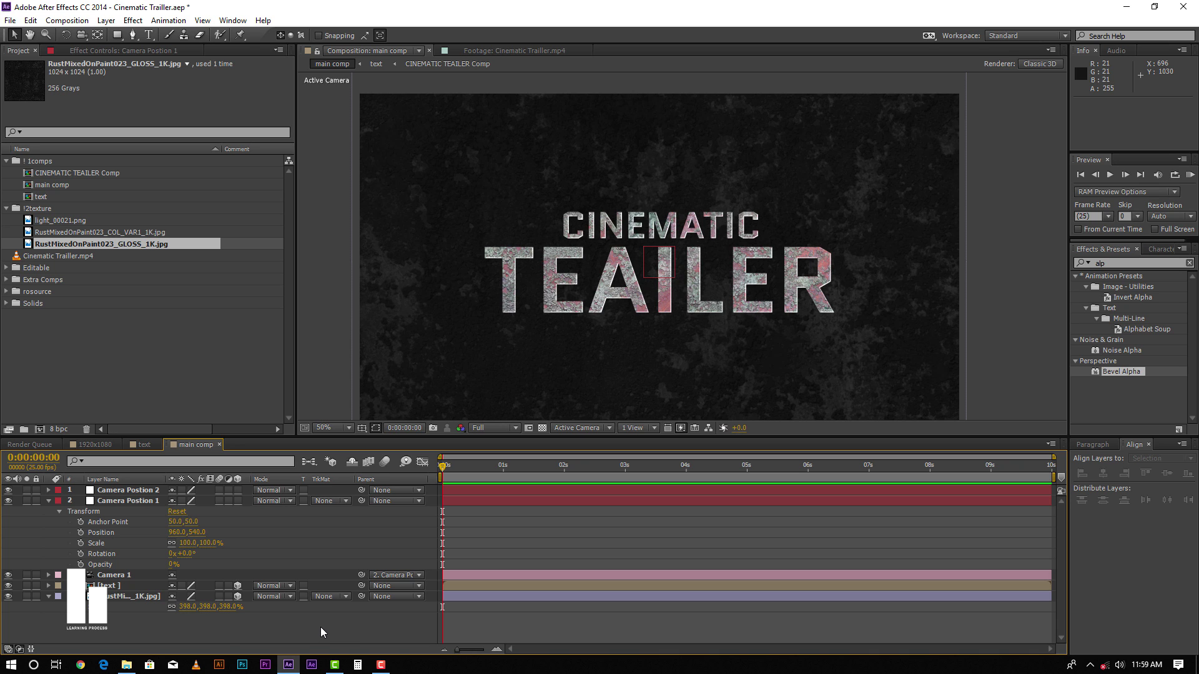
Create a black 1920×1080 solid named 'saber' in main comp, then return to the text composition
right_click(222, 633)
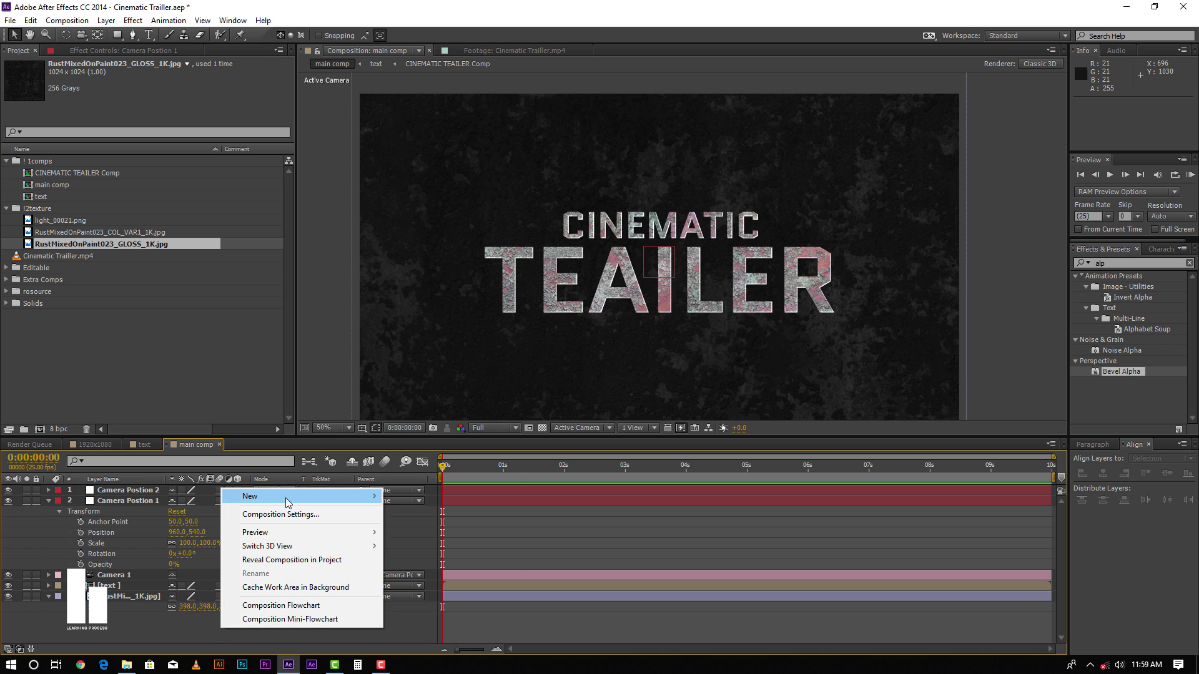
mouse_move(320, 498)
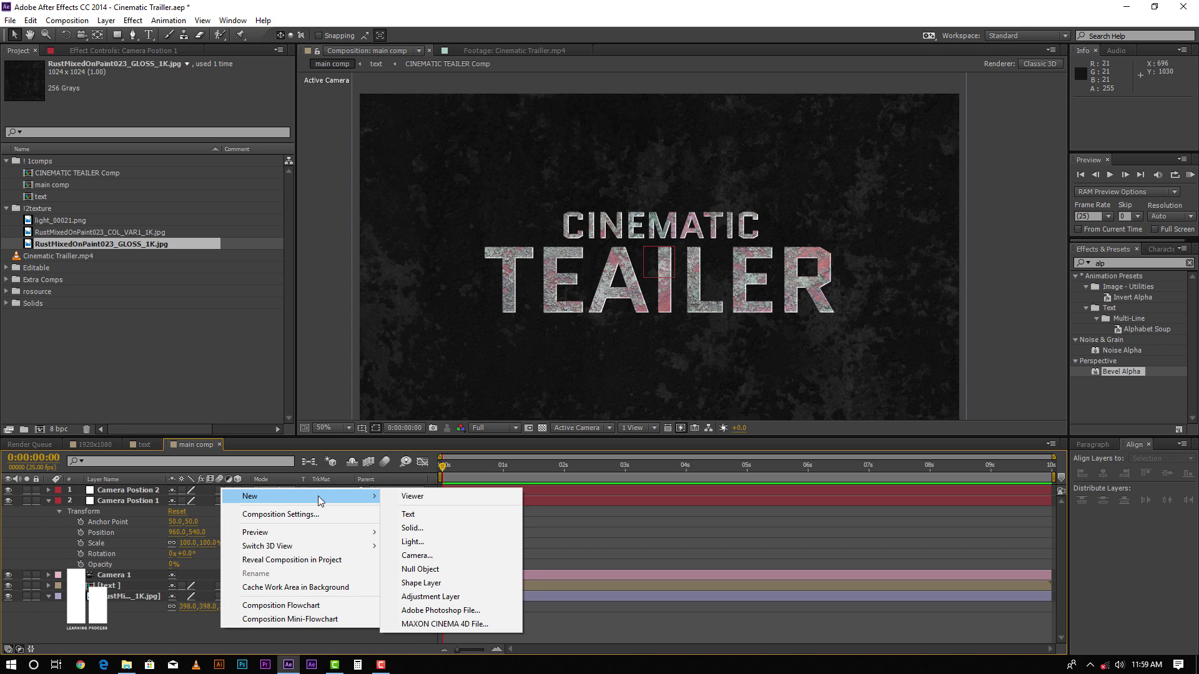
left_click(443, 527)
type("saber")
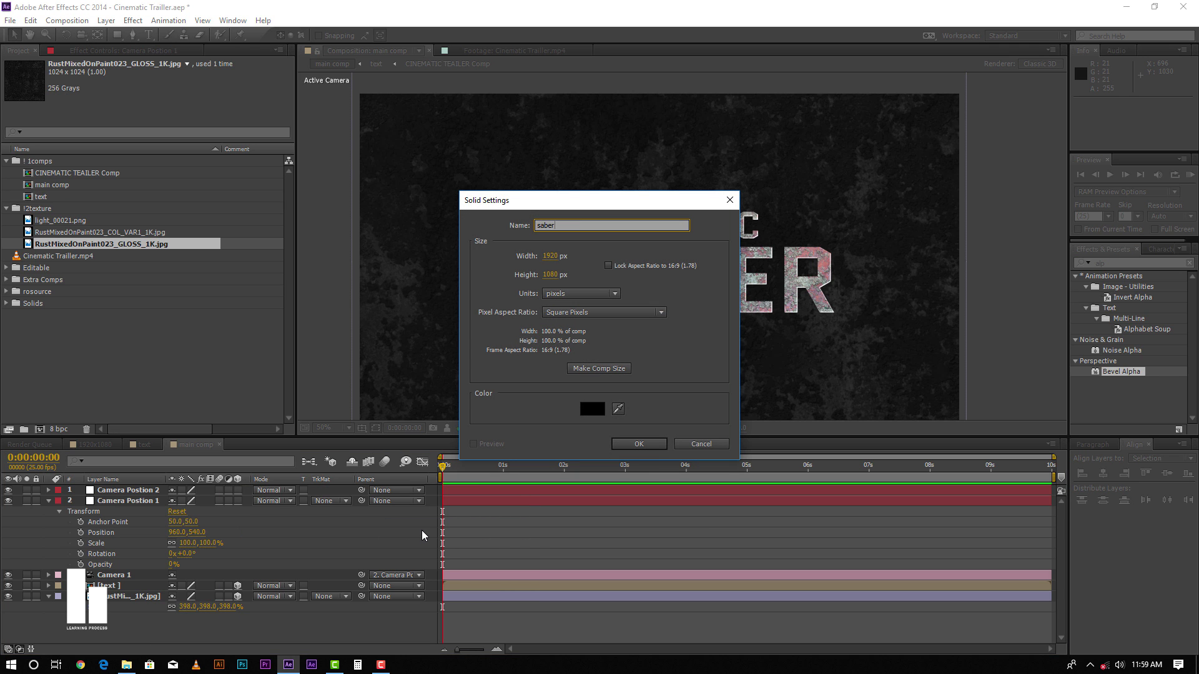
key("Return")
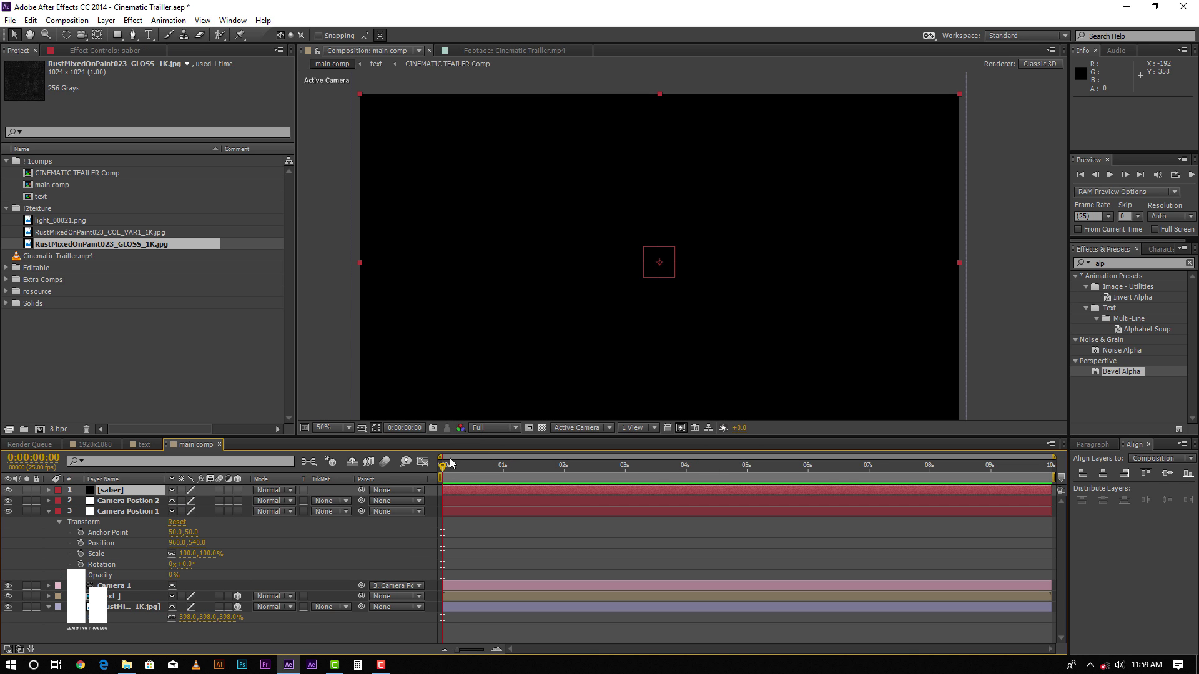
left_click(154, 447)
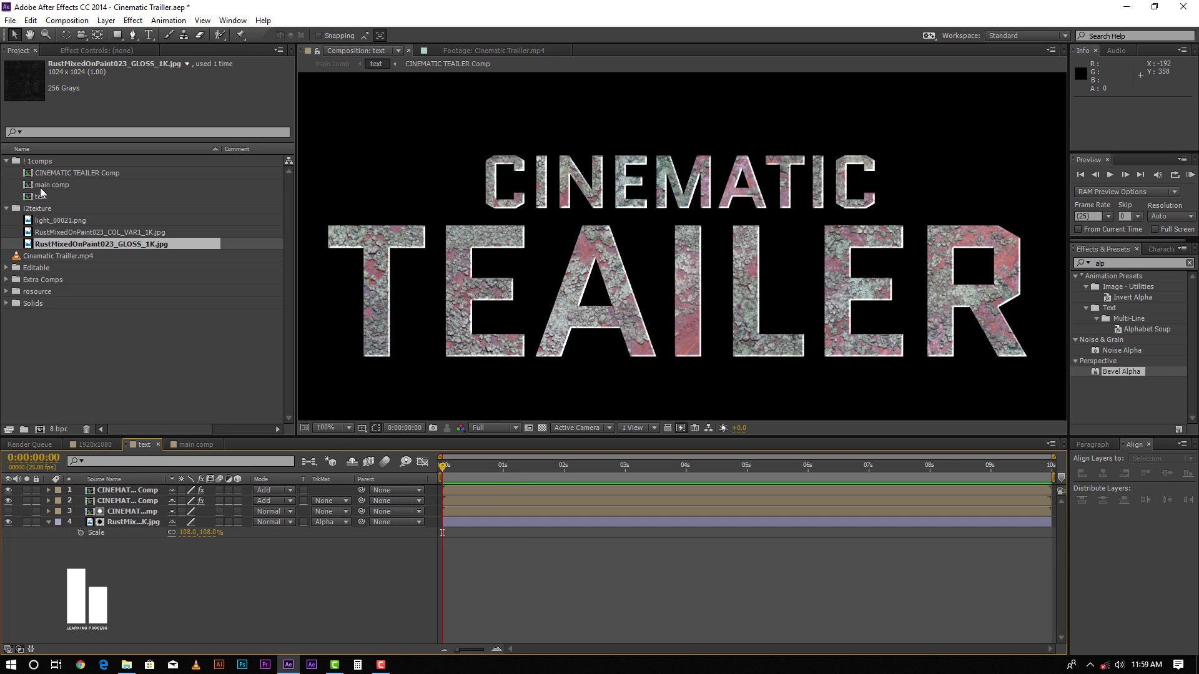
Copy the CINEMATIC TEAILER Comp title layer and paste it into main comp
double_click(77, 173)
left_click(119, 490)
key("ctrl+c")
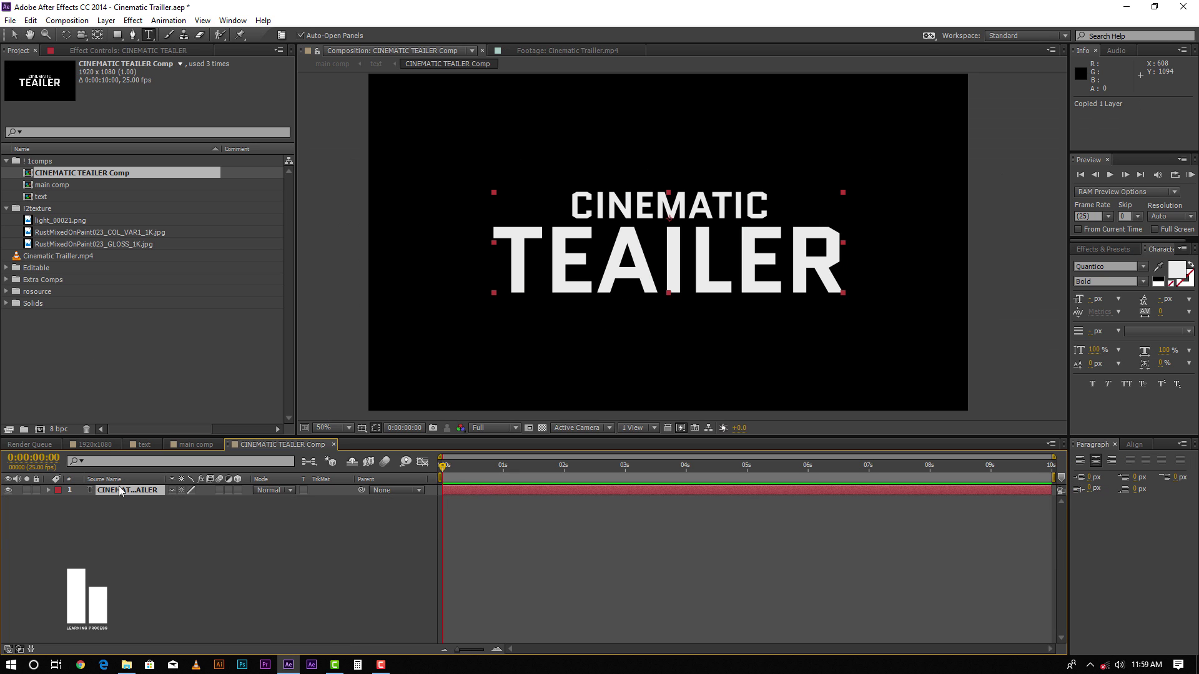
left_click(196, 445)
key("ctrl+v")
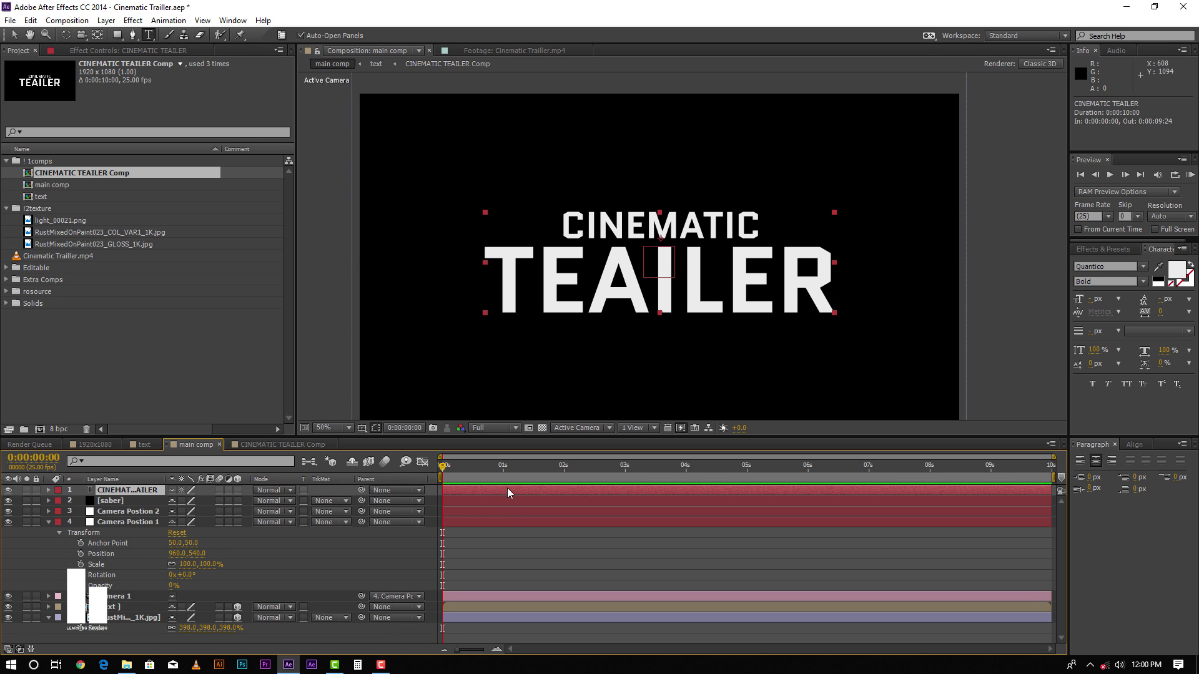
Rename the pasted title layer 'saber text'
key("Return")
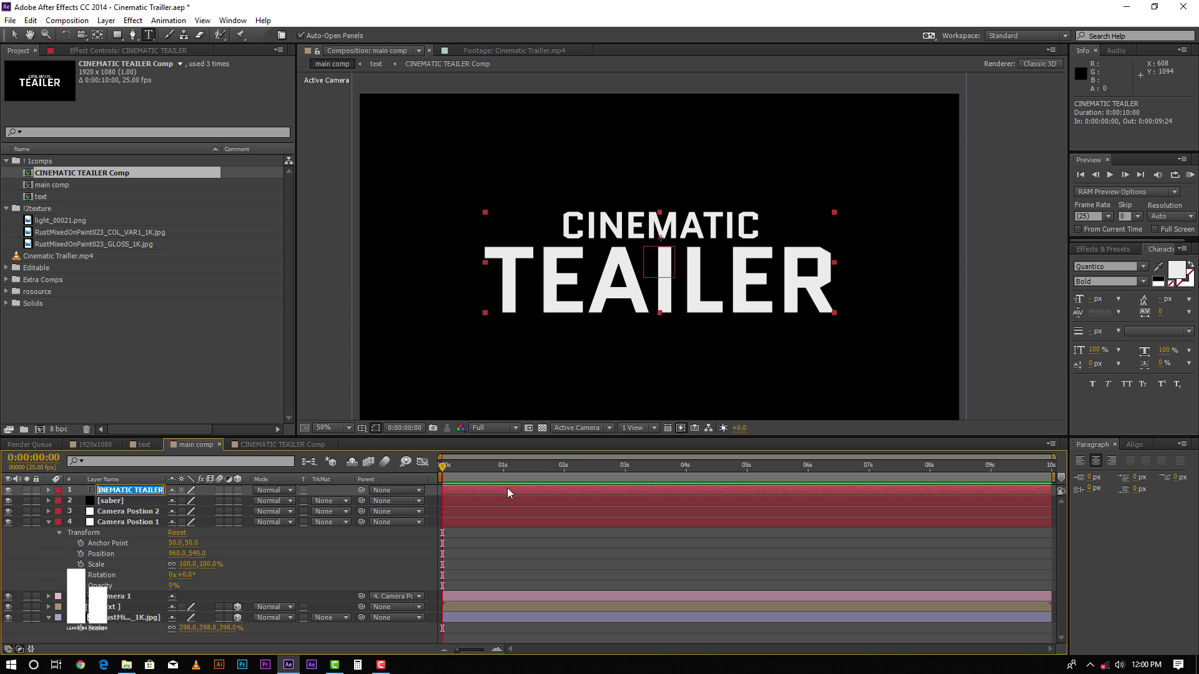
type("naber text")
key("Return")
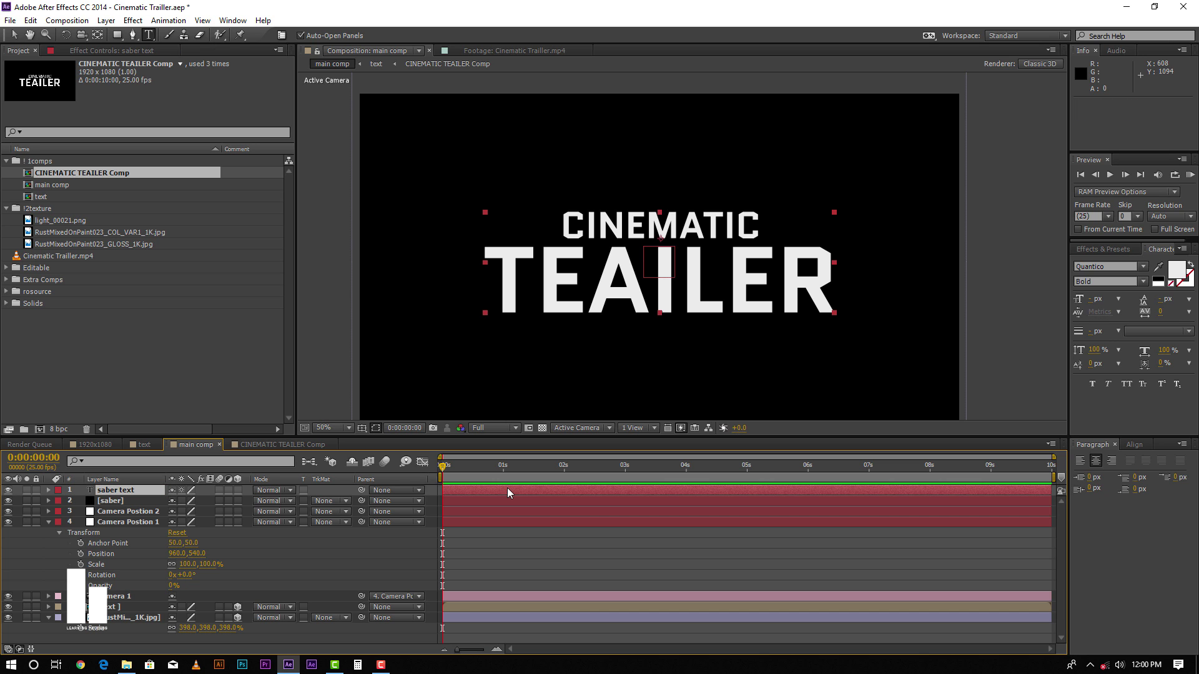
Select the saber solid and start a search in Effects & Presets
left_click(533, 589)
left_click(530, 491)
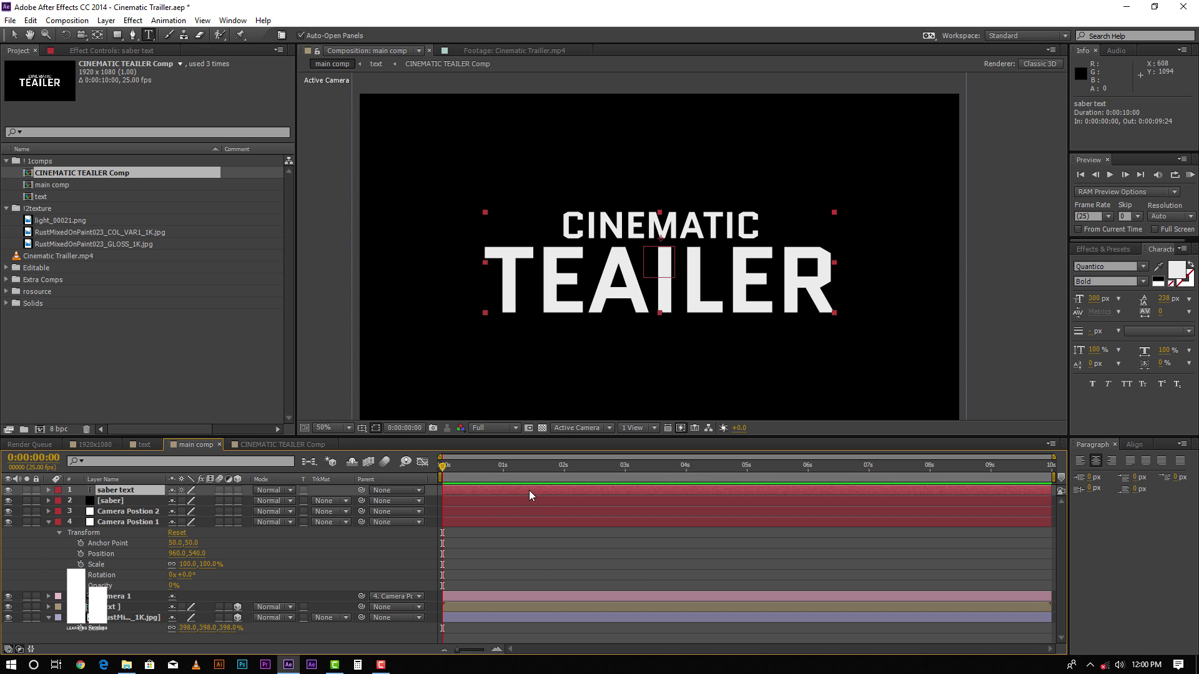
left_click(522, 503)
left_click(1102, 249)
type("alp")
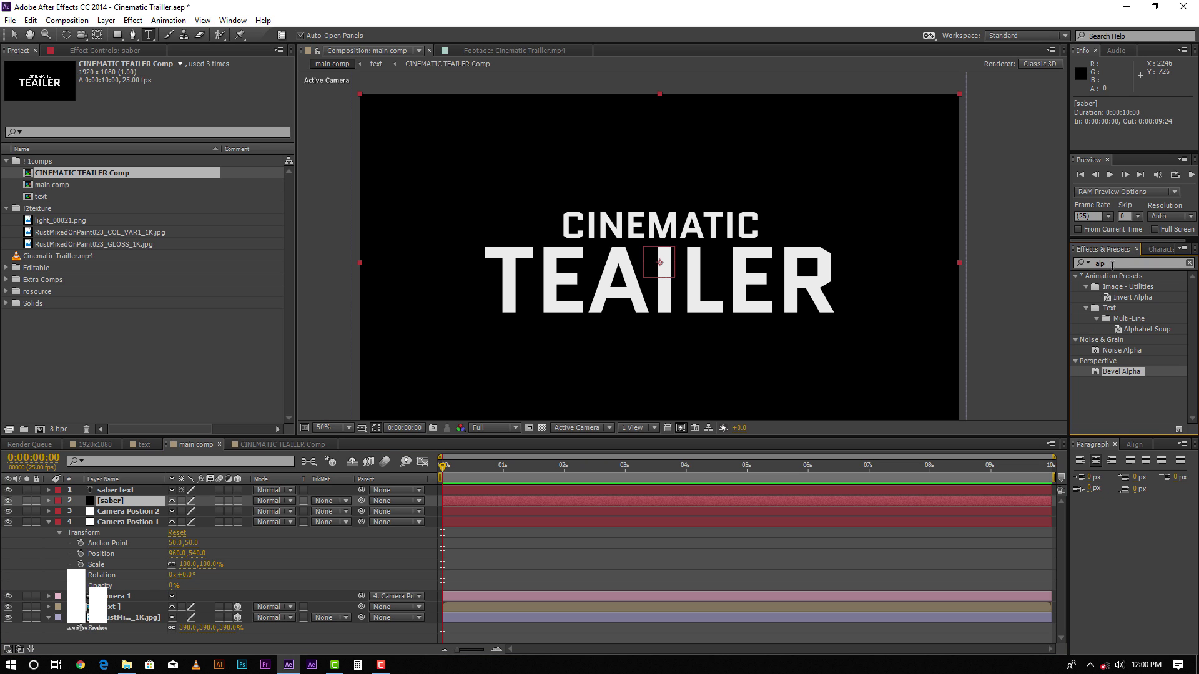
Find the Saber effect in Effects & Presets and apply it to the saber solid
key("BackSpace")
key("BackSpace")
key("BackSpace")
type("sa")
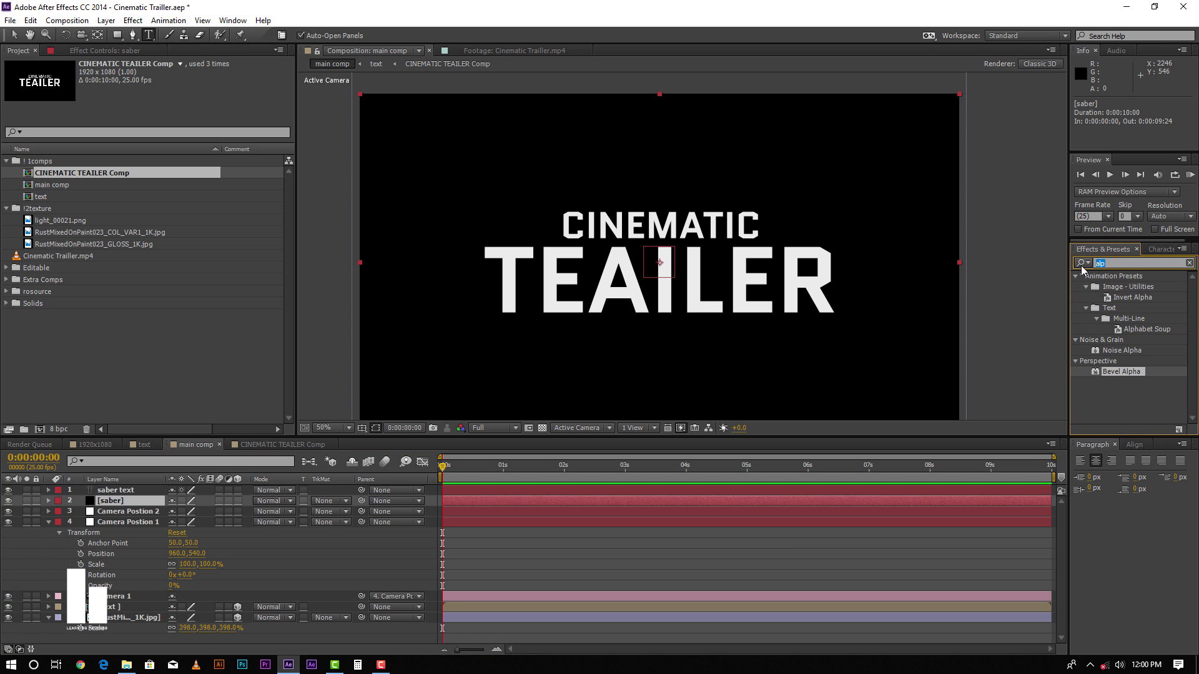
left_click(1081, 262)
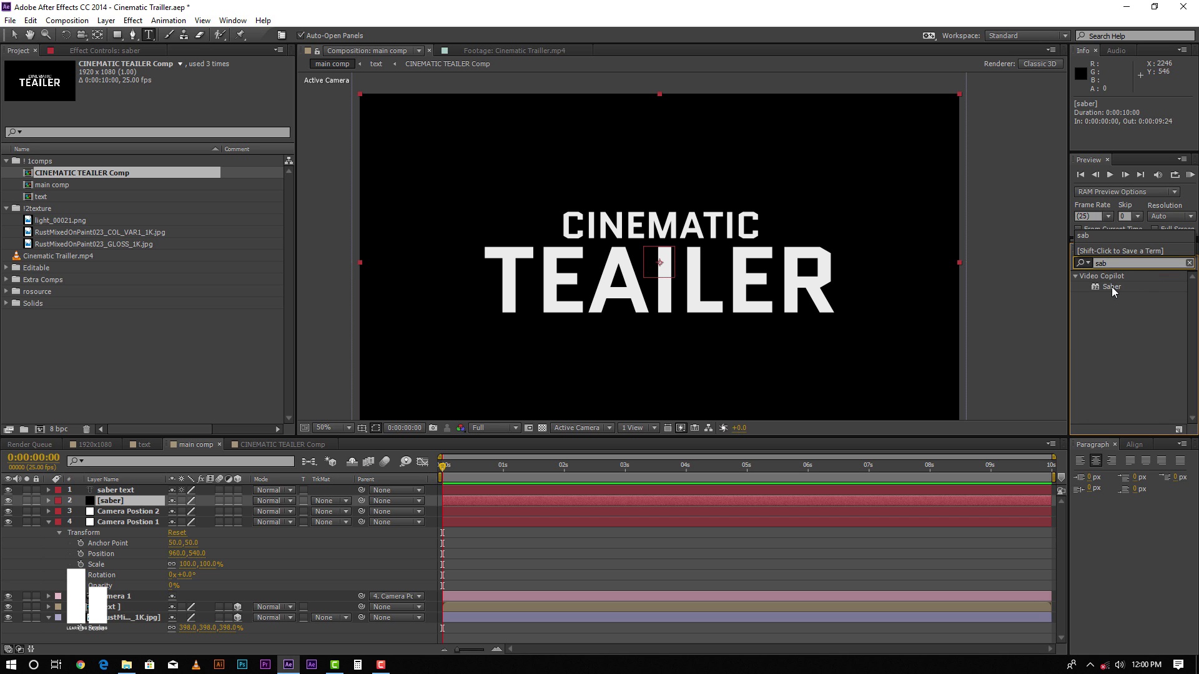
type("b")
left_click_drag(1113, 292, 532, 501)
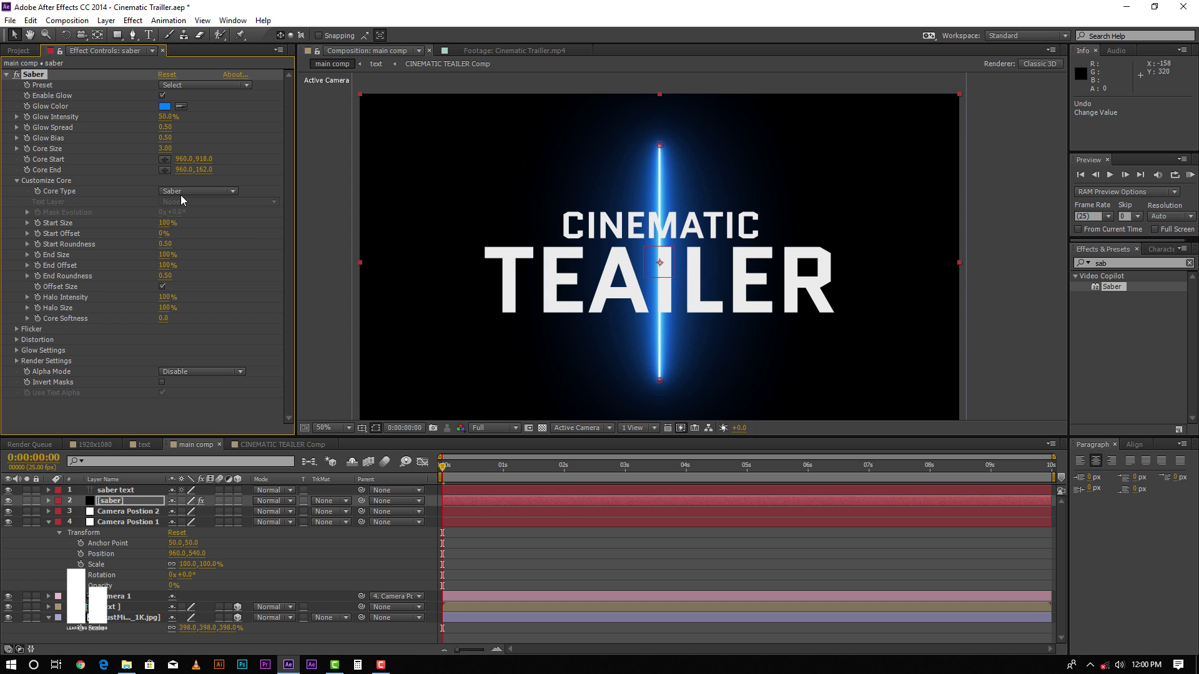
Set Saber's Core Type to Text Layer, tracing the 'saber text' layer
left_click(181, 193)
left_click(188, 233)
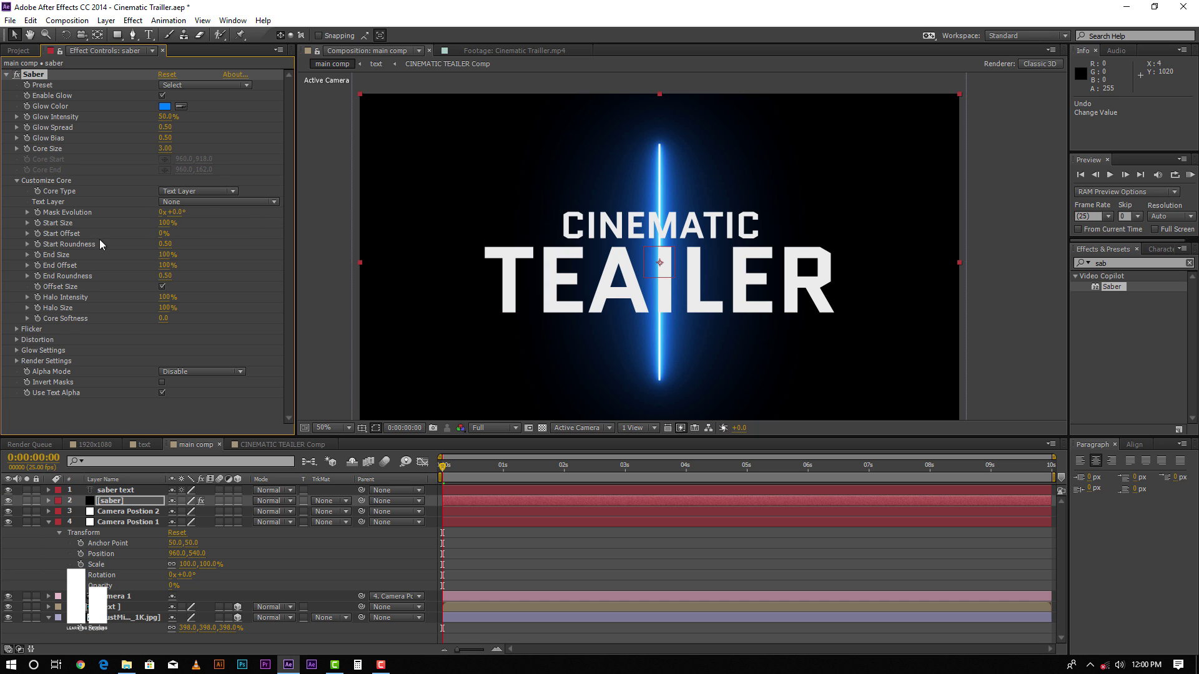
left_click(208, 204)
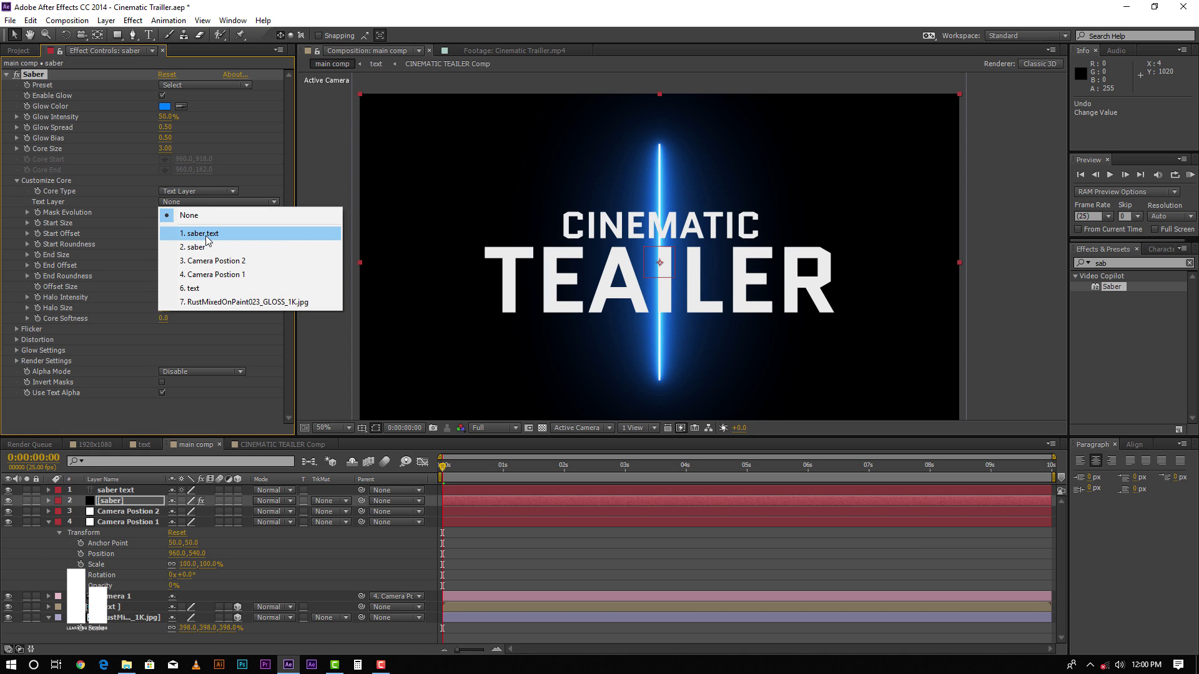
left_click(208, 234)
Set the Saber Glow Intensity to 20%
left_click(167, 116)
type("20")
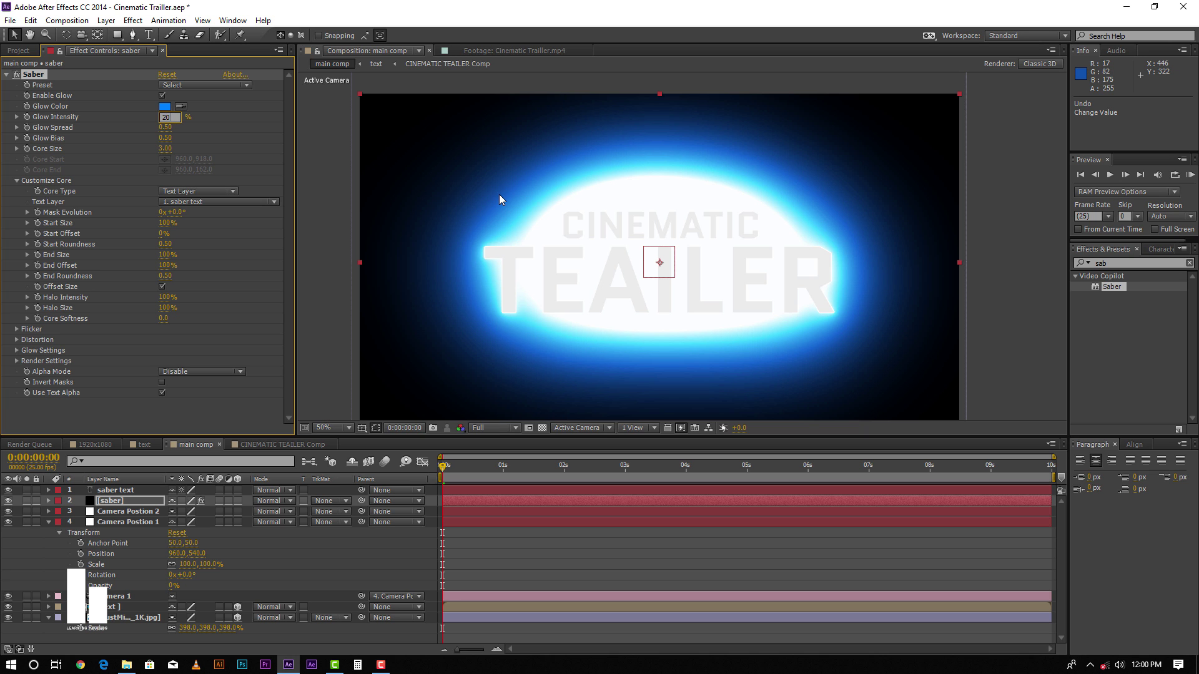
key("Return")
left_click(270, 501)
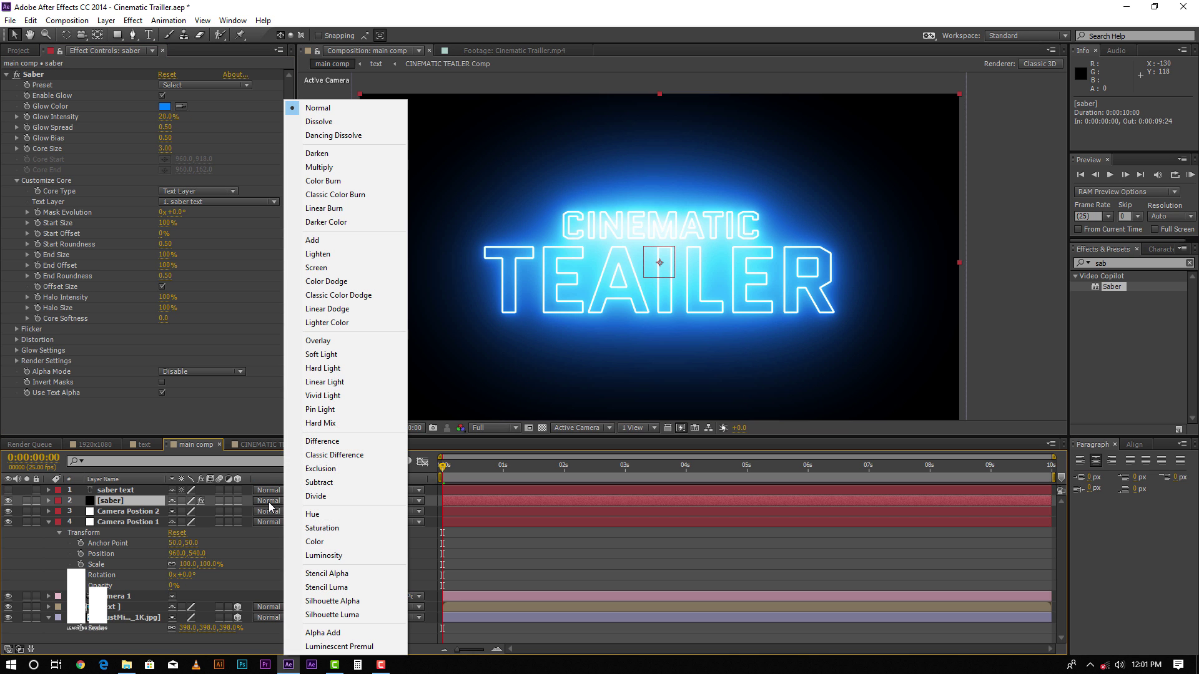
Blend the saber layer in Add mode, lower Glow Intensity to 8%, and key Start Offset 10% at 1 s
left_click(326, 242)
key("ctrl+z")
left_click_drag(164, 222, 97, 224)
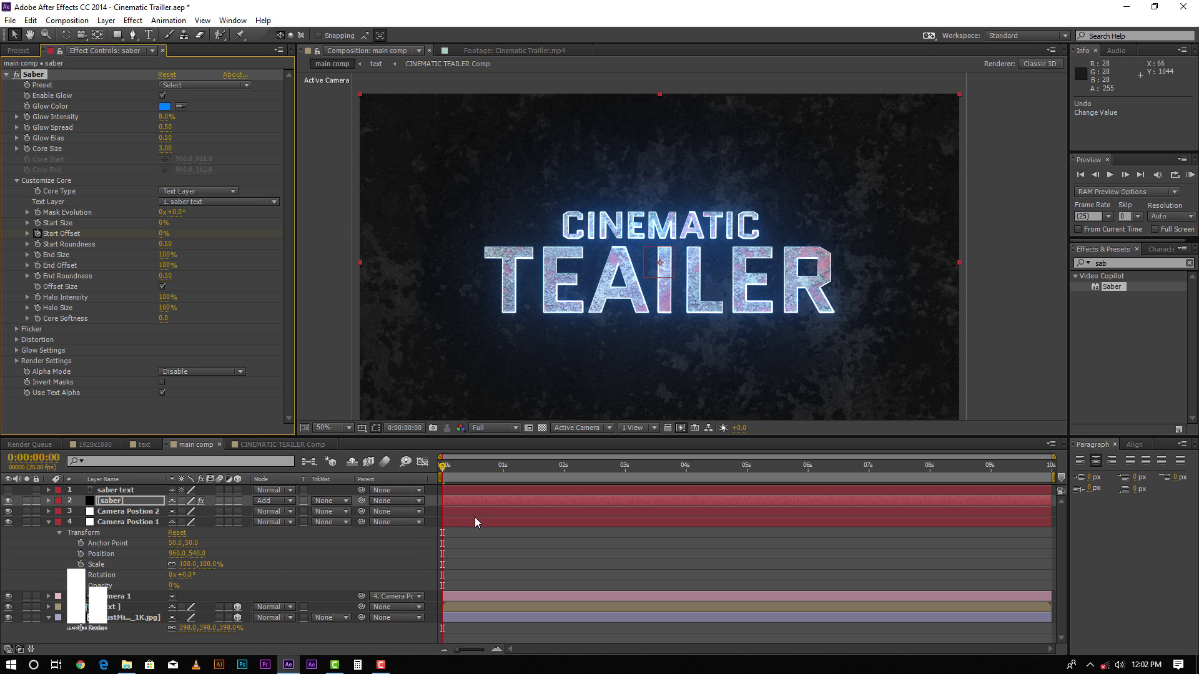
key("u")
left_click_drag(476, 466, 504, 466)
left_click(163, 233)
type("10")
key("Return")
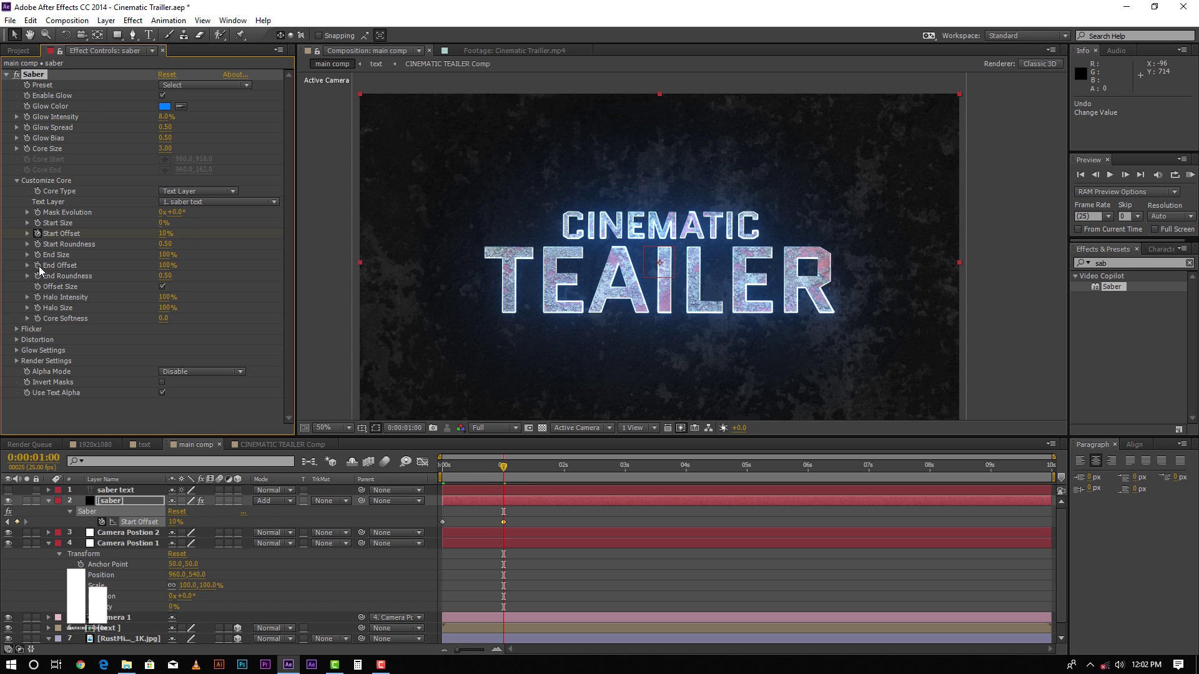
Keyframe End Offset at 0% at 1 s and 10% at 2 s
left_click_drag(167, 266, 1, 263)
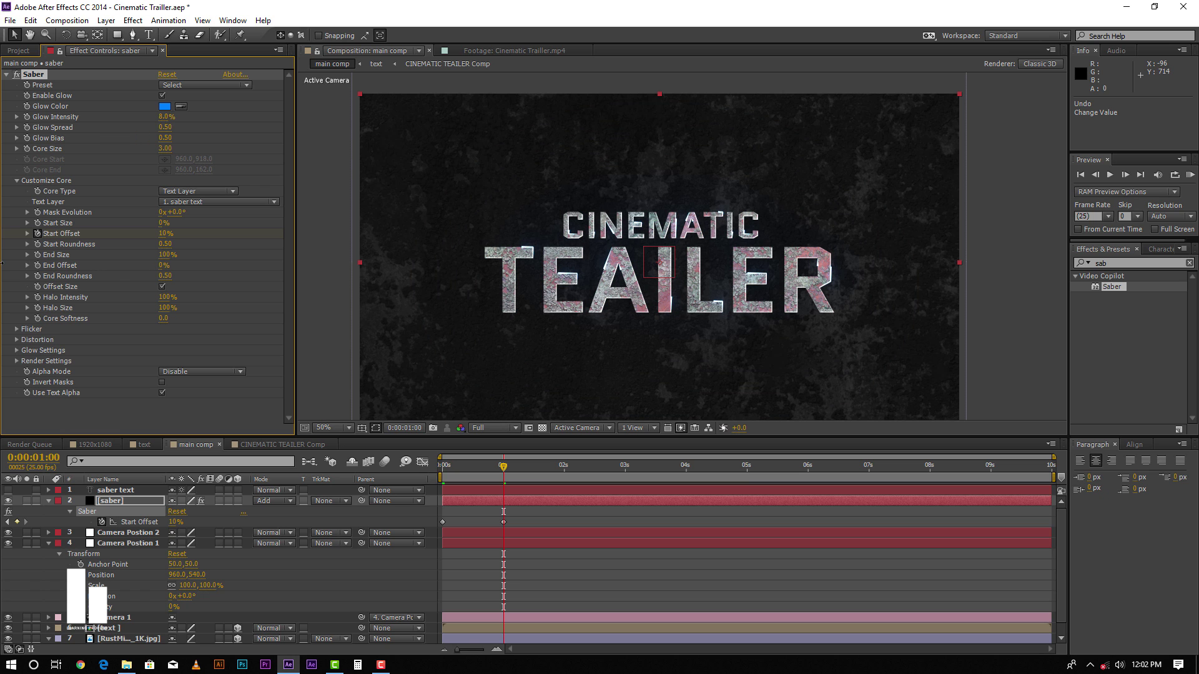
left_click(37, 265)
key("u")
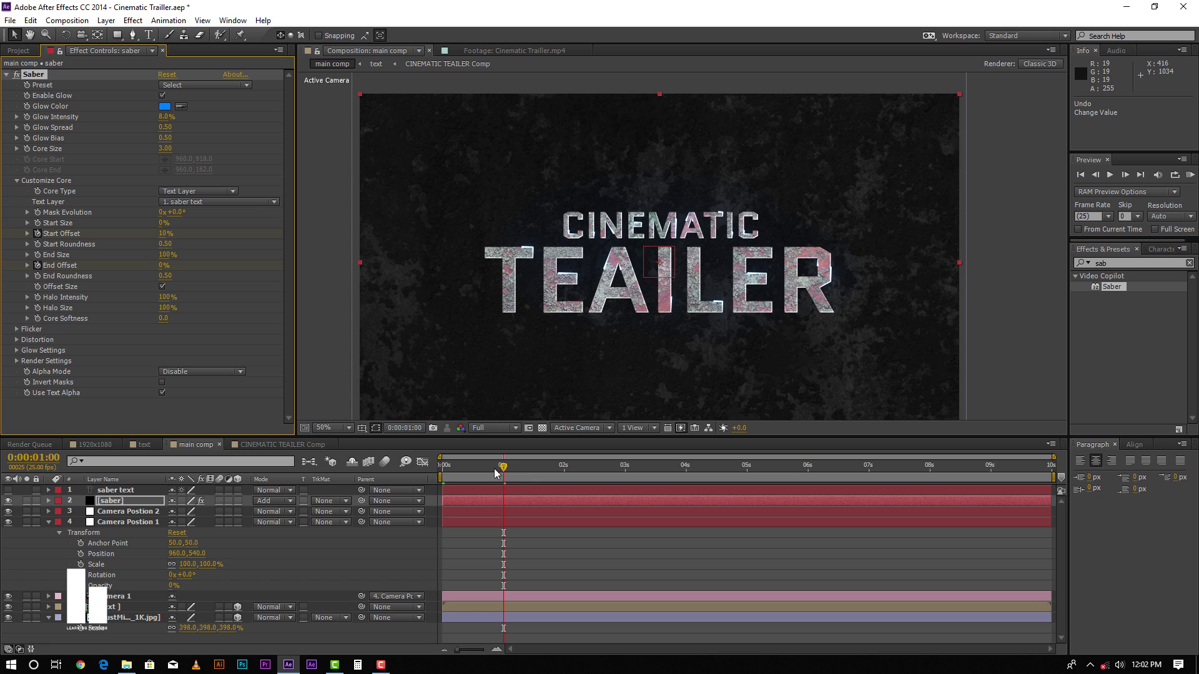
key("u")
left_click_drag(504, 478, 567, 475)
left_click(164, 265)
key("Return")
Change the keys to Start Offset 20% at 1 s and End Offset 0% at 2 s
left_click(510, 467)
left_click_drag(511, 467, 504, 467)
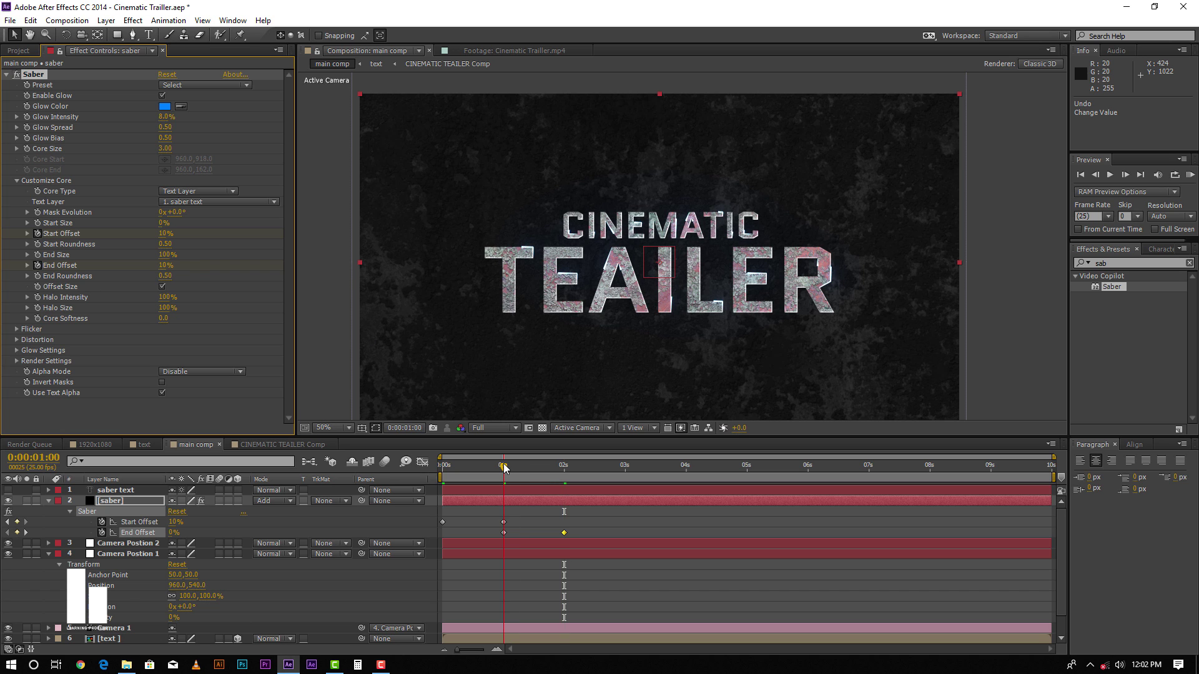
left_click(163, 234)
type("20")
key("Return")
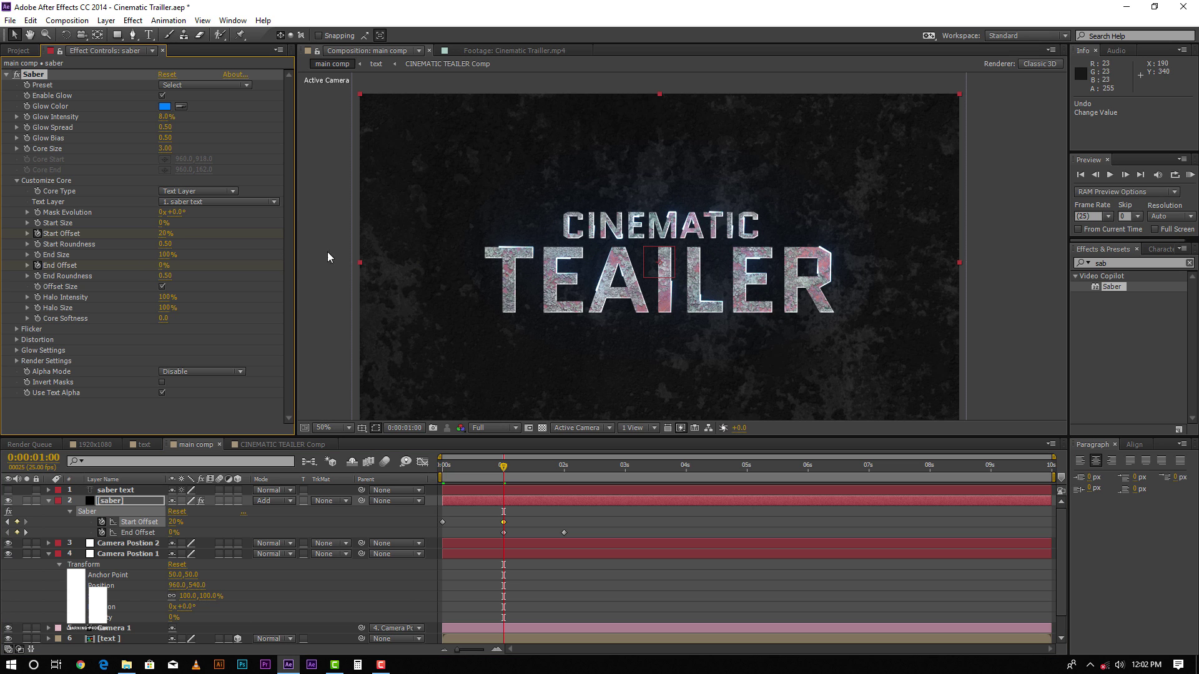
left_click(26, 532)
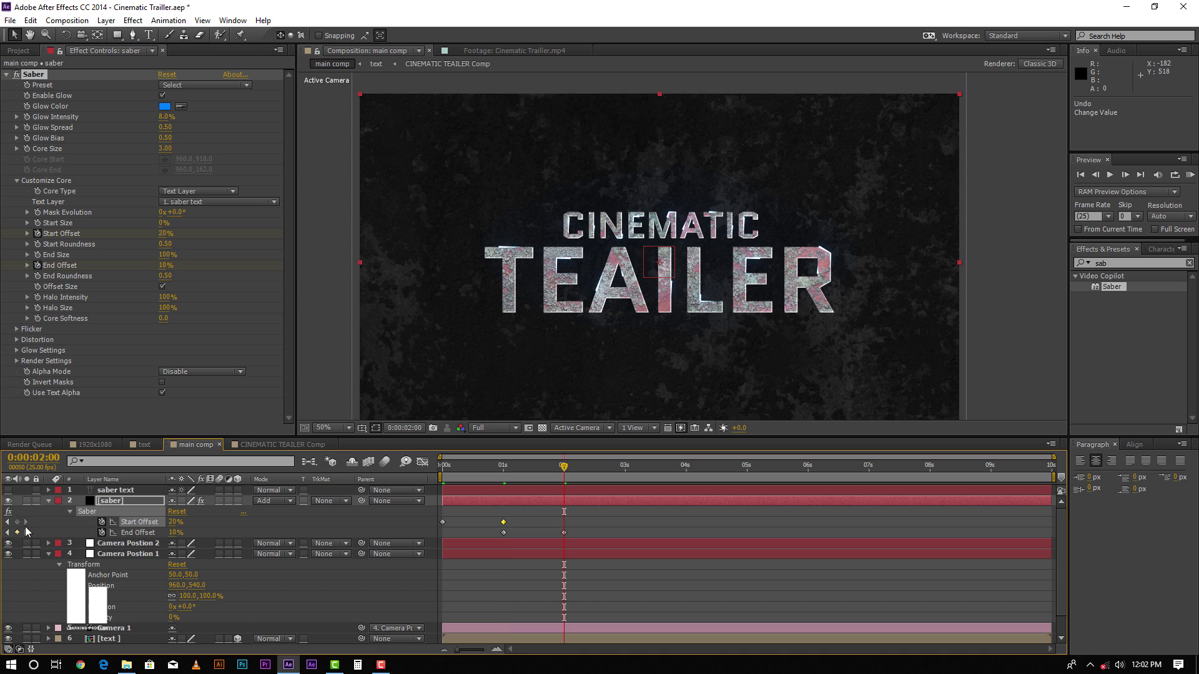
left_click(165, 265)
type("0")
key("Return")
left_click(8, 533)
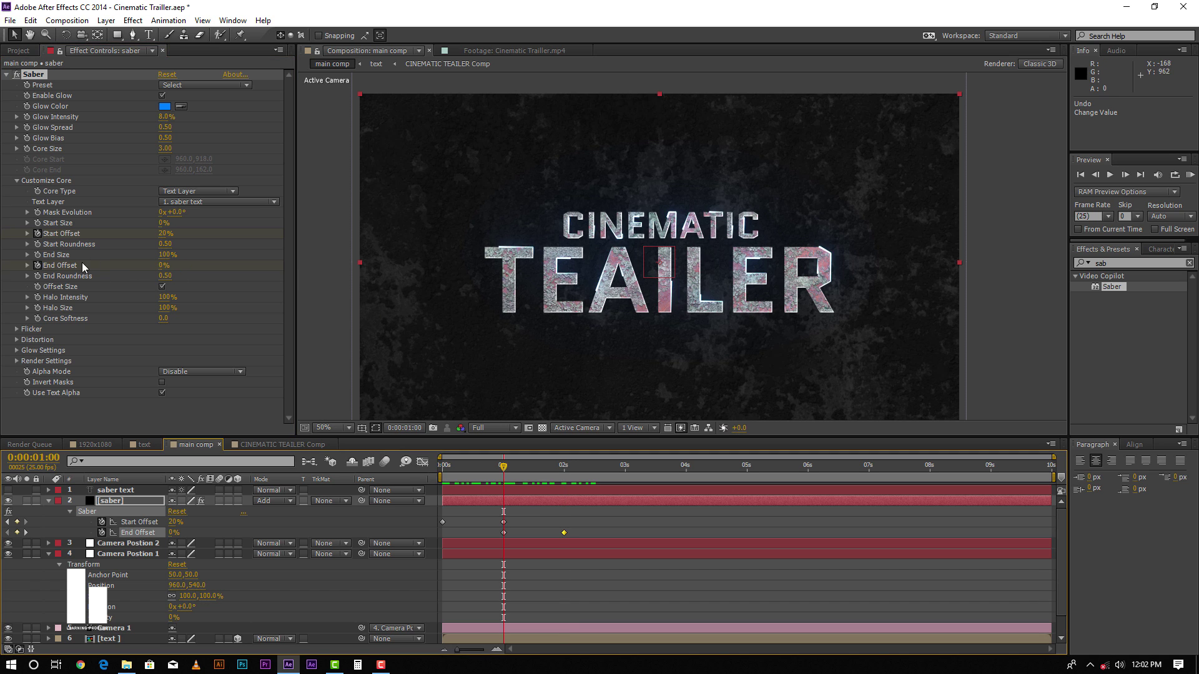
Animate Mask Evolution from 0° at the start to 228° at 2:14
key("Home")
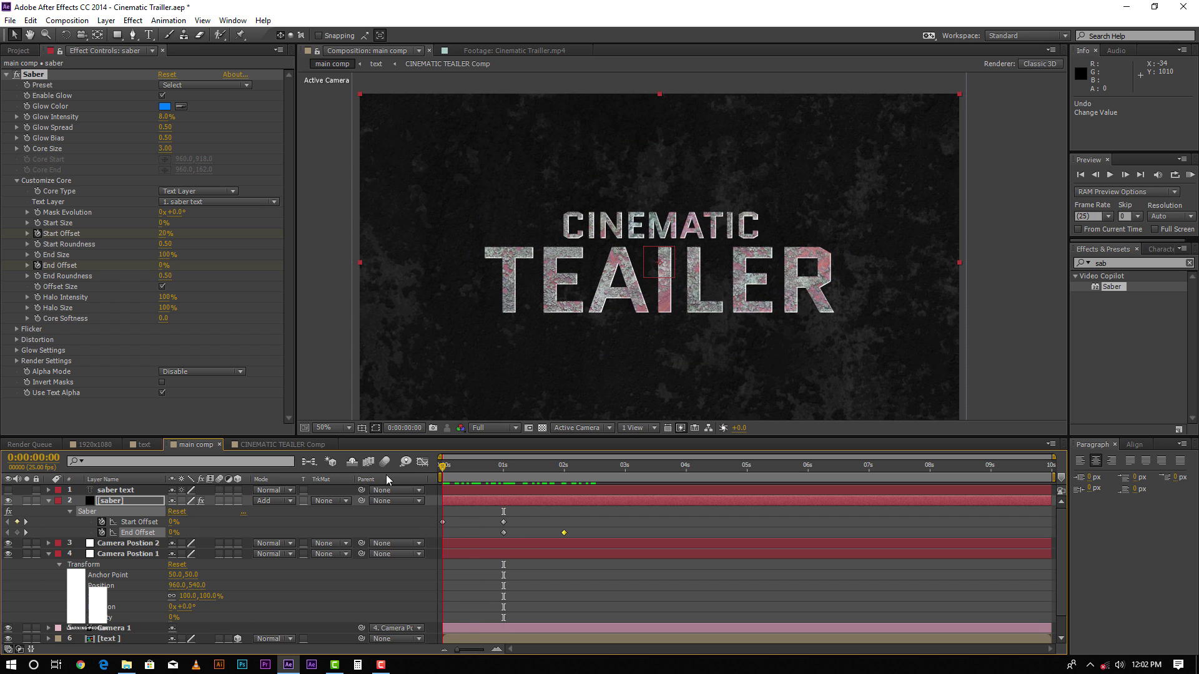
left_click(38, 216)
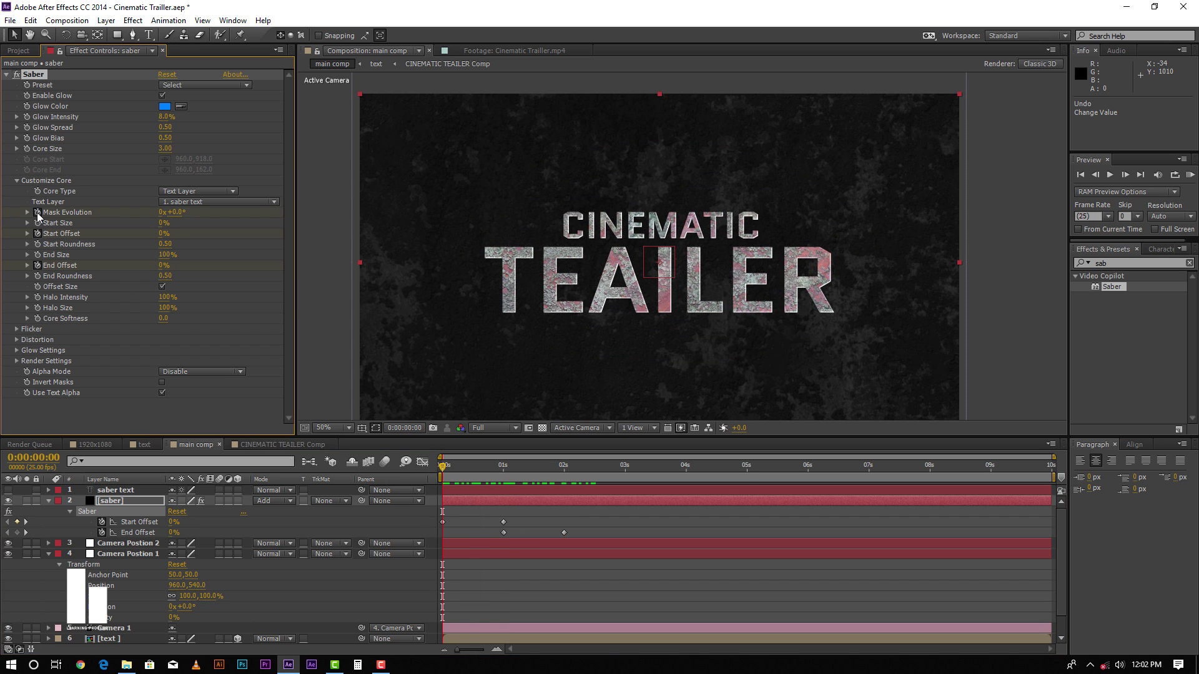
left_click_drag(545, 472, 598, 475)
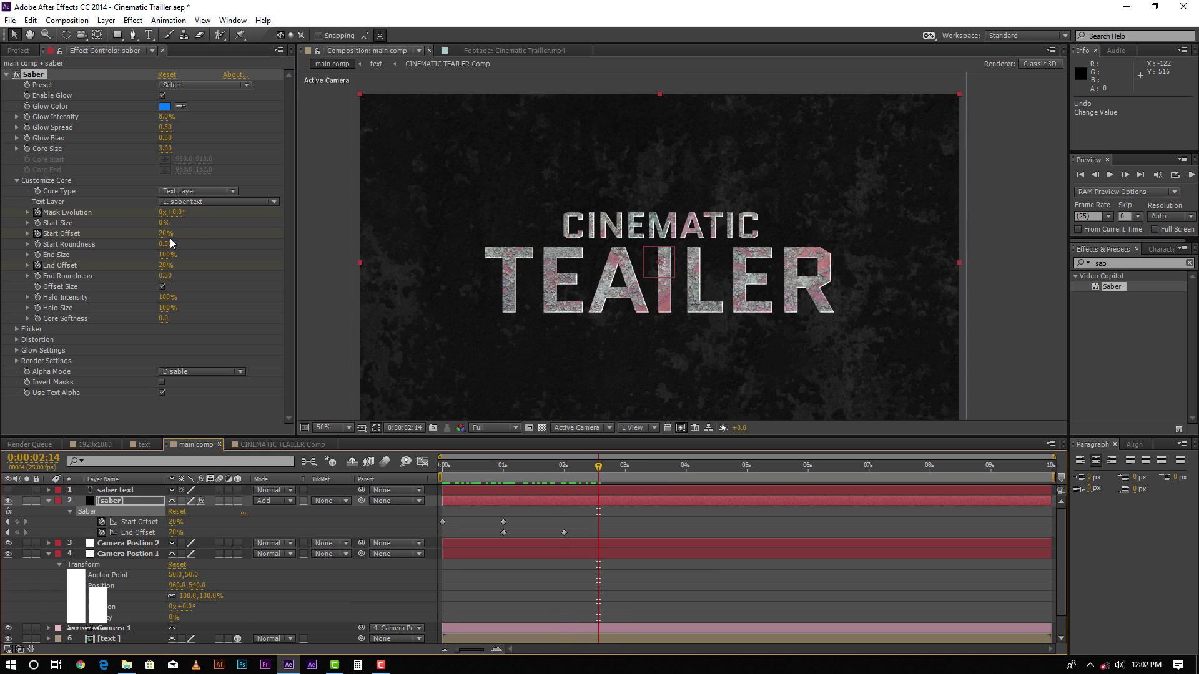
left_click(177, 213)
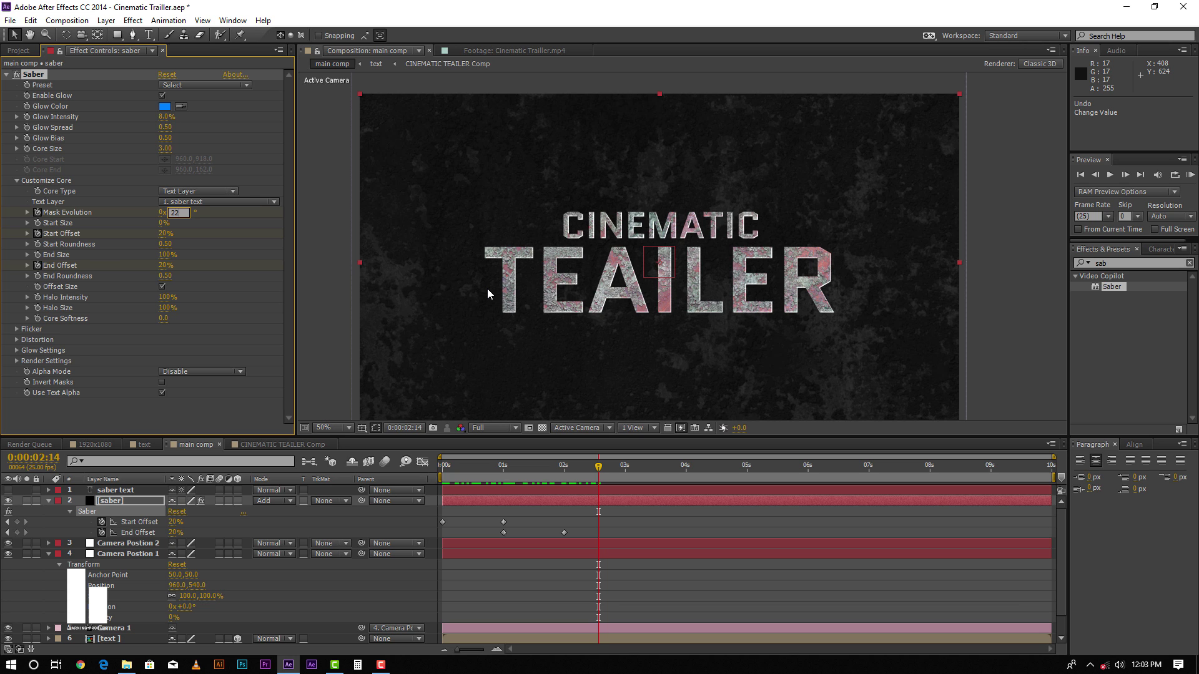
key("Return")
key("u")
mouse_move(507, 472)
left_mouse_down()
mouse_move(441, 473)
mouse_move(578, 472)
mouse_move(505, 472)
left_mouse_up()
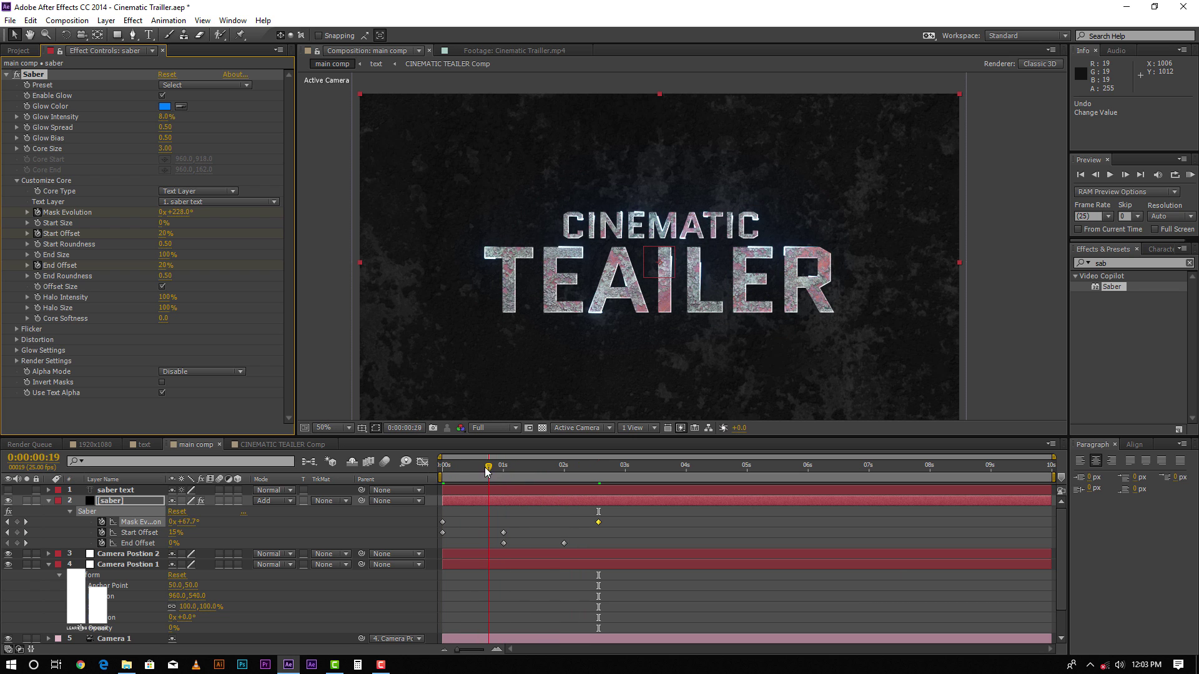
Duplicate the saber layer
left_click(575, 516)
left_click(565, 503)
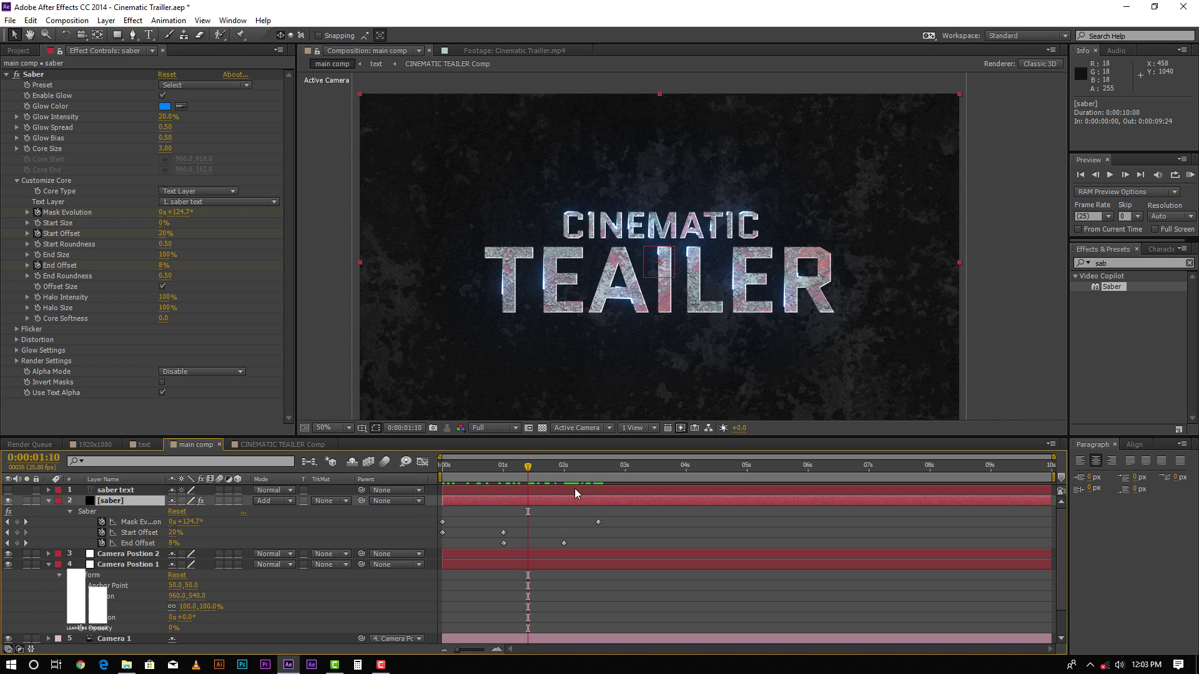
key("ctrl+d")
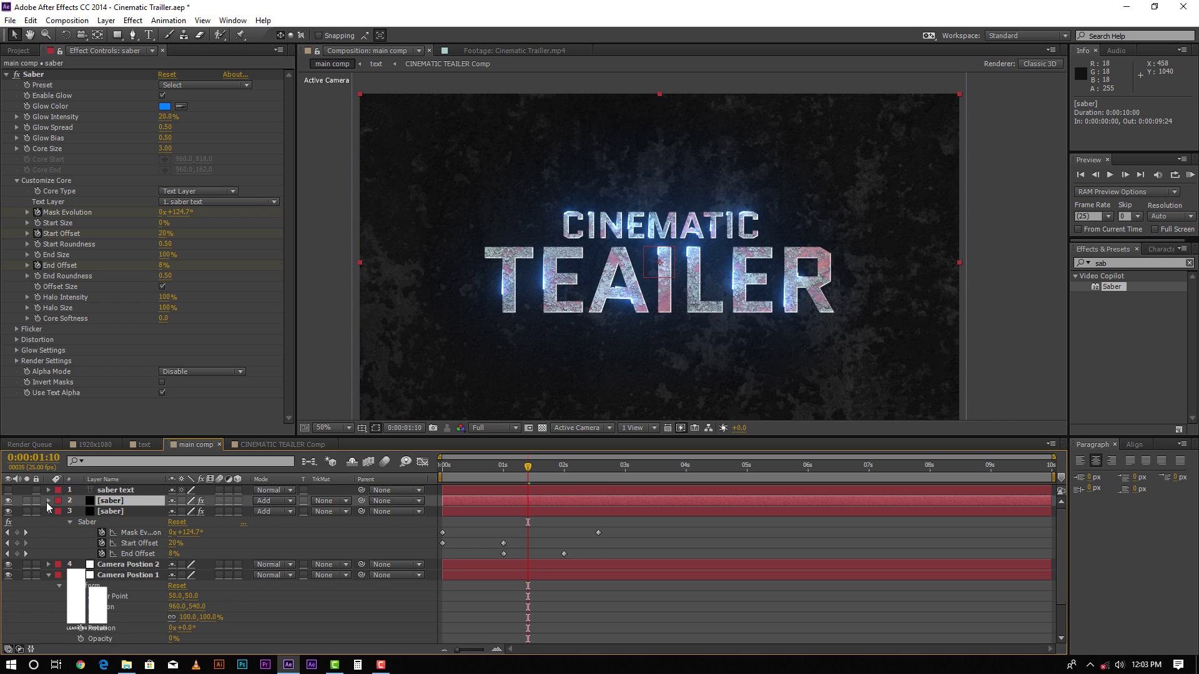
Re-key the copy's Mask Evolution, raising it past one full rotation at 2:14
left_click(48, 501)
left_click(59, 511)
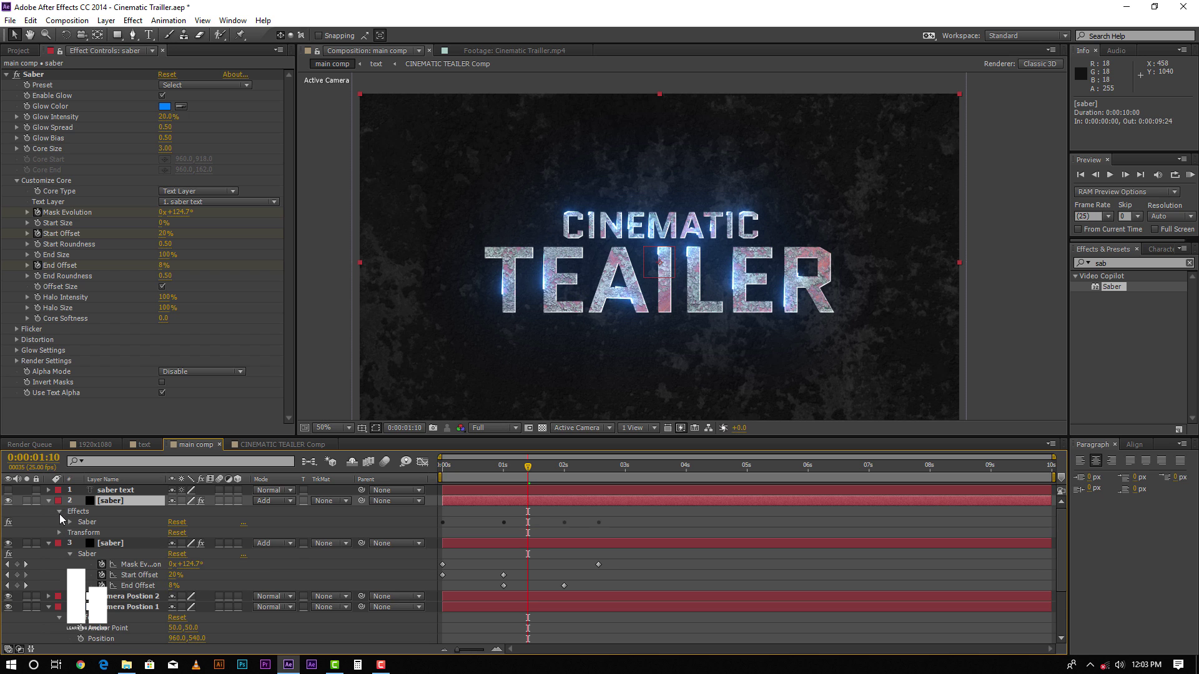
key("u")
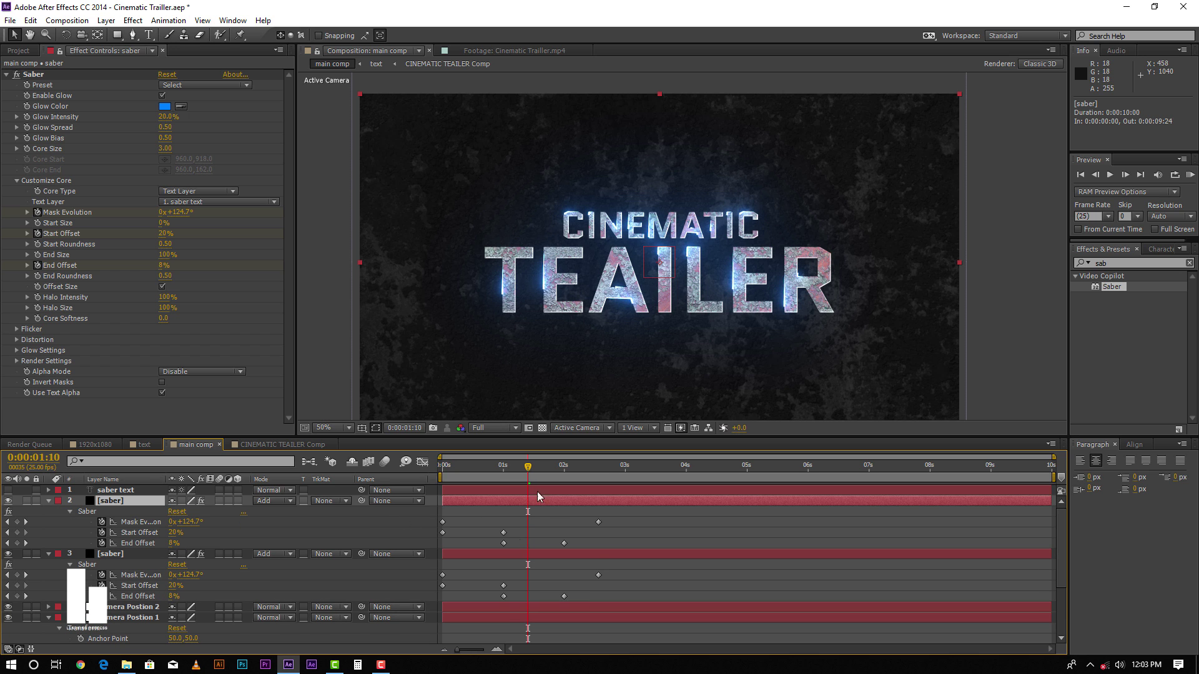
left_click(590, 473)
key("Home")
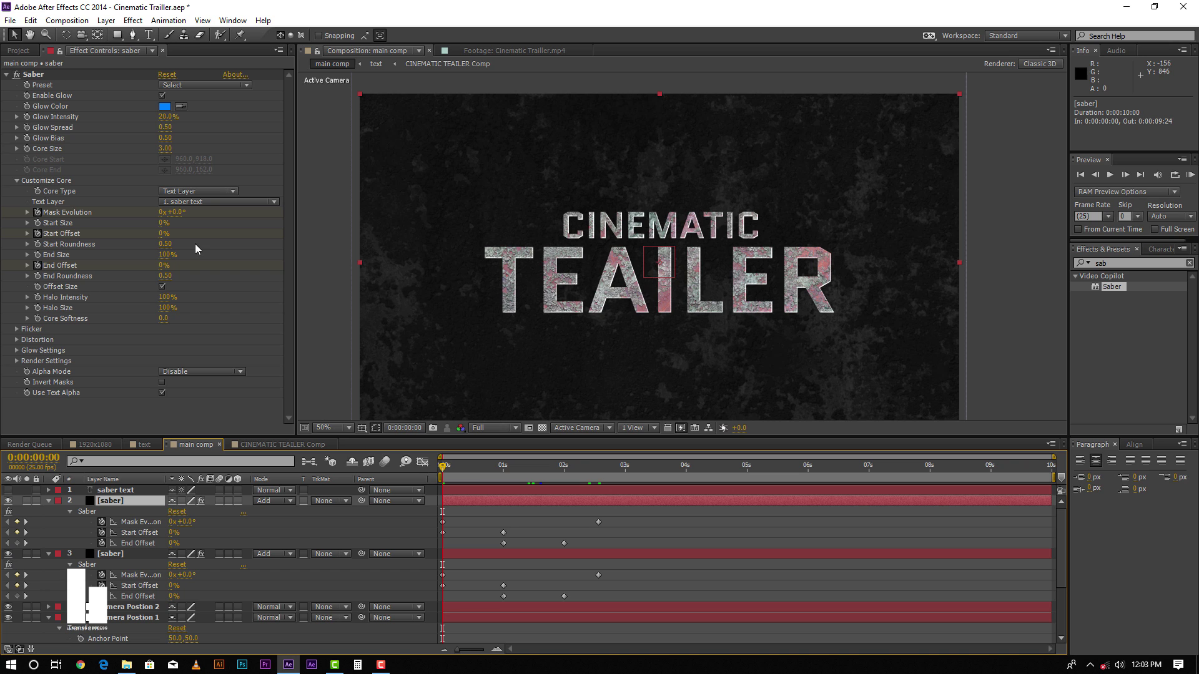
left_click(179, 213)
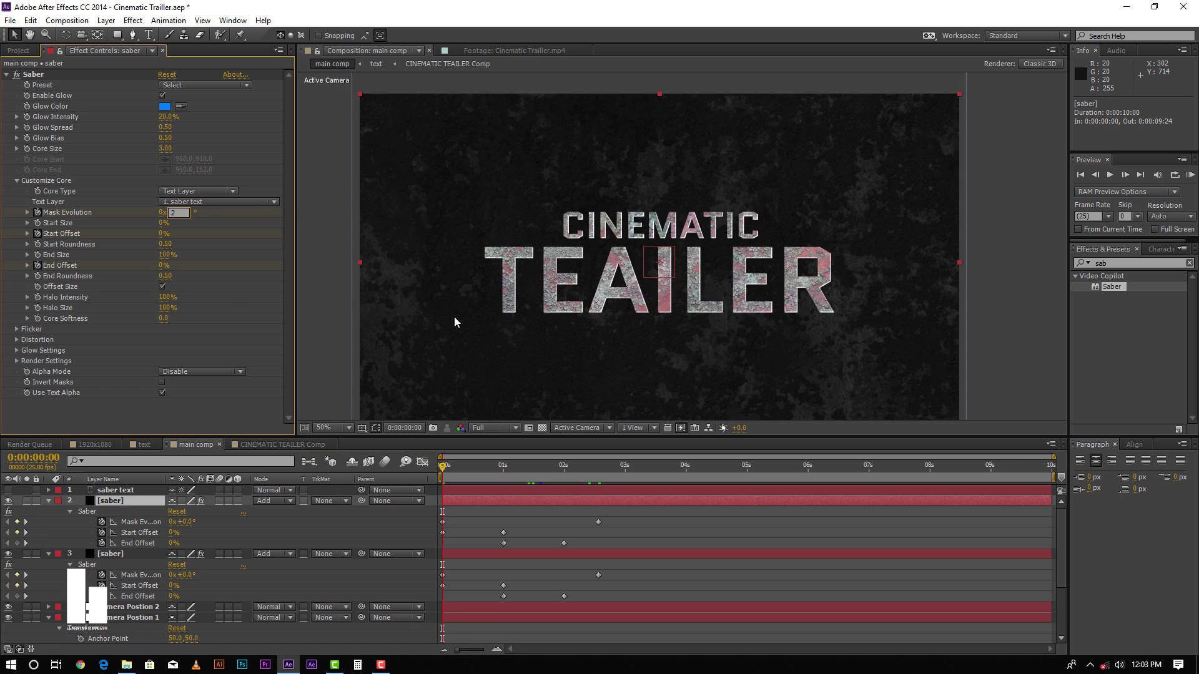
key("Return")
left_click_drag(445, 466, 598, 466)
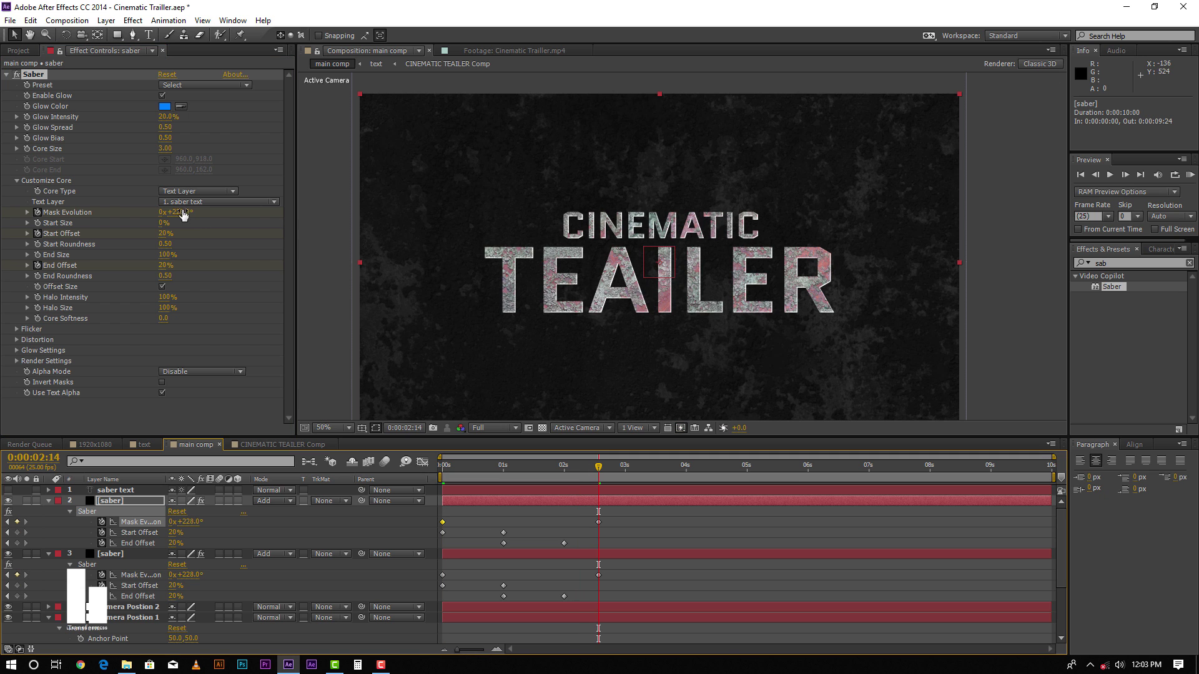
left_click_drag(179, 212, 380, 208)
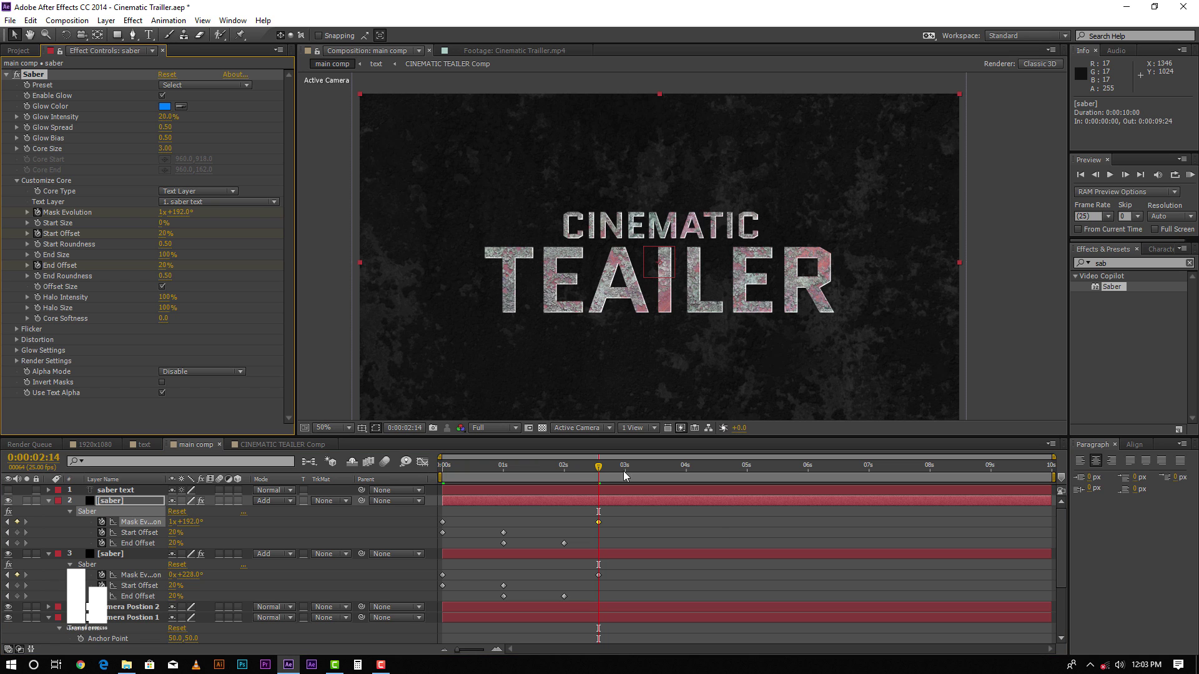
Give the duplicate saber an orange (FF9000) glow at 50% Glow Intensity
left_click(530, 516)
left_click(538, 500)
left_click(165, 106)
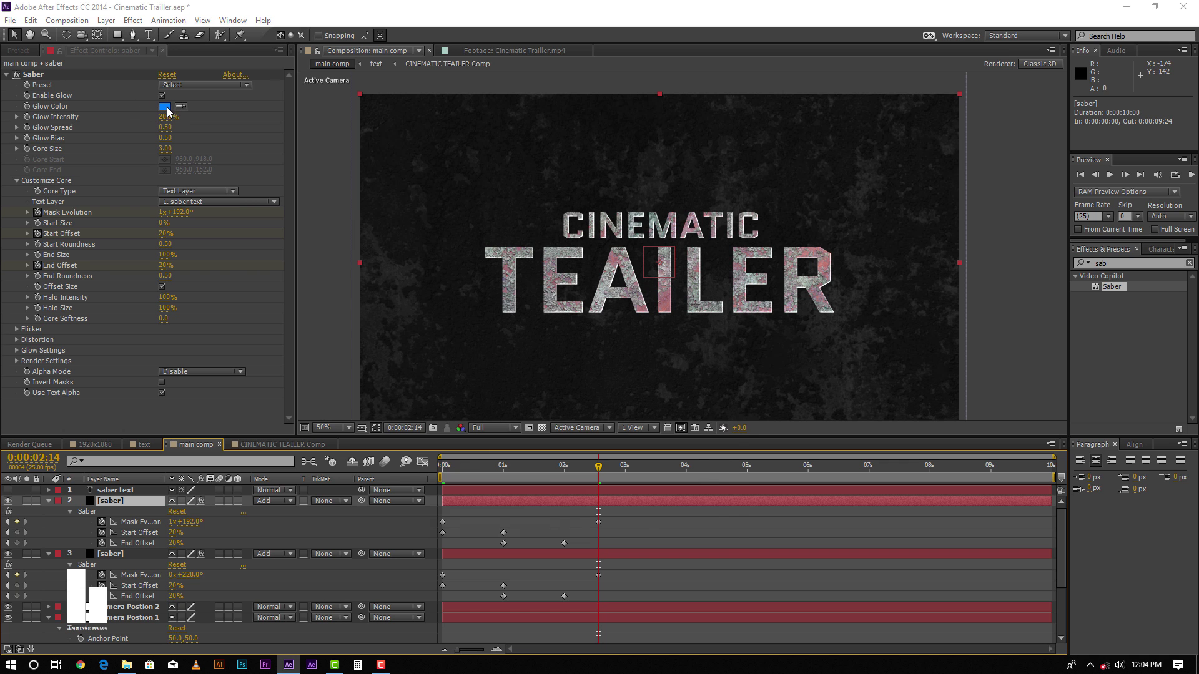
left_click(595, 532)
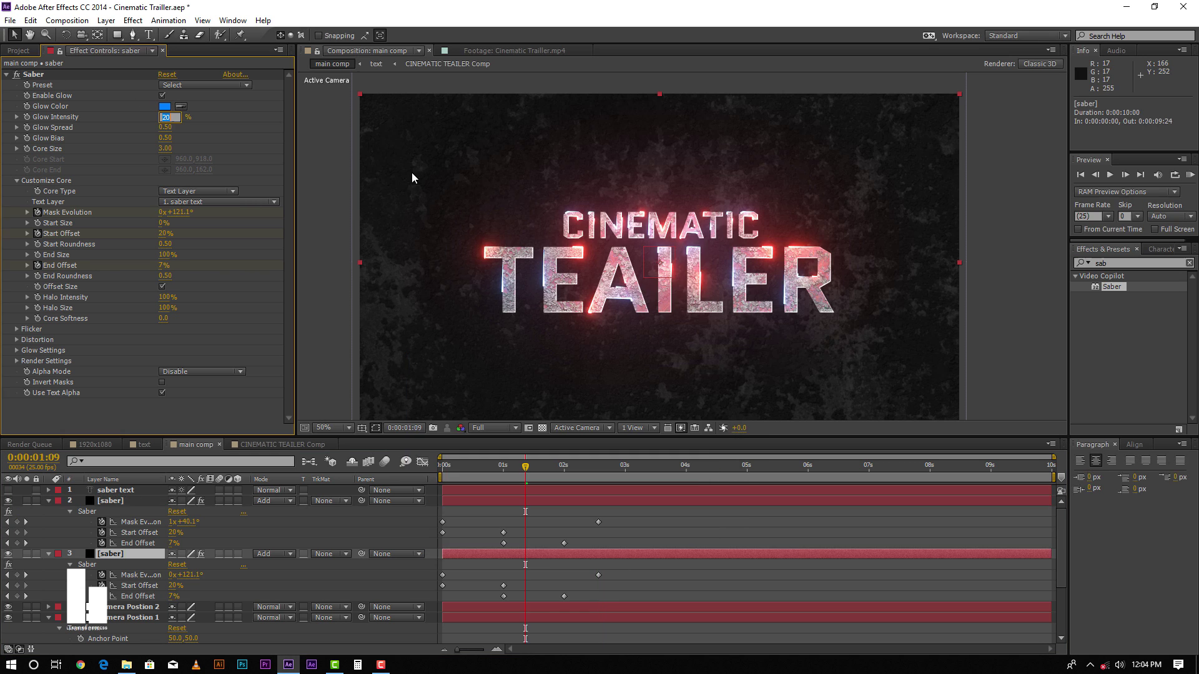
type("50")
key("Return")
Preview the orange and blue glows and enable 3D on the saber and camera layers
left_click_drag(501, 470, 559, 470)
left_click_drag(562, 475, 530, 465)
left_click_drag(237, 501, 237, 580)
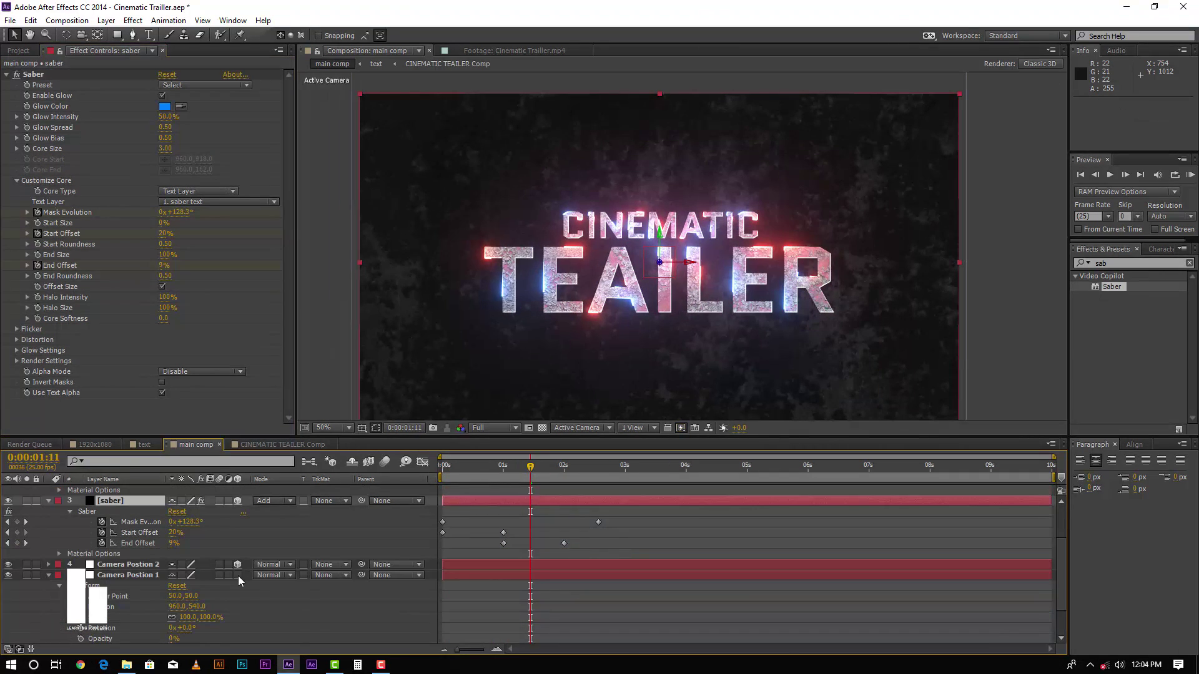
scroll(245, 543, "down", 3)
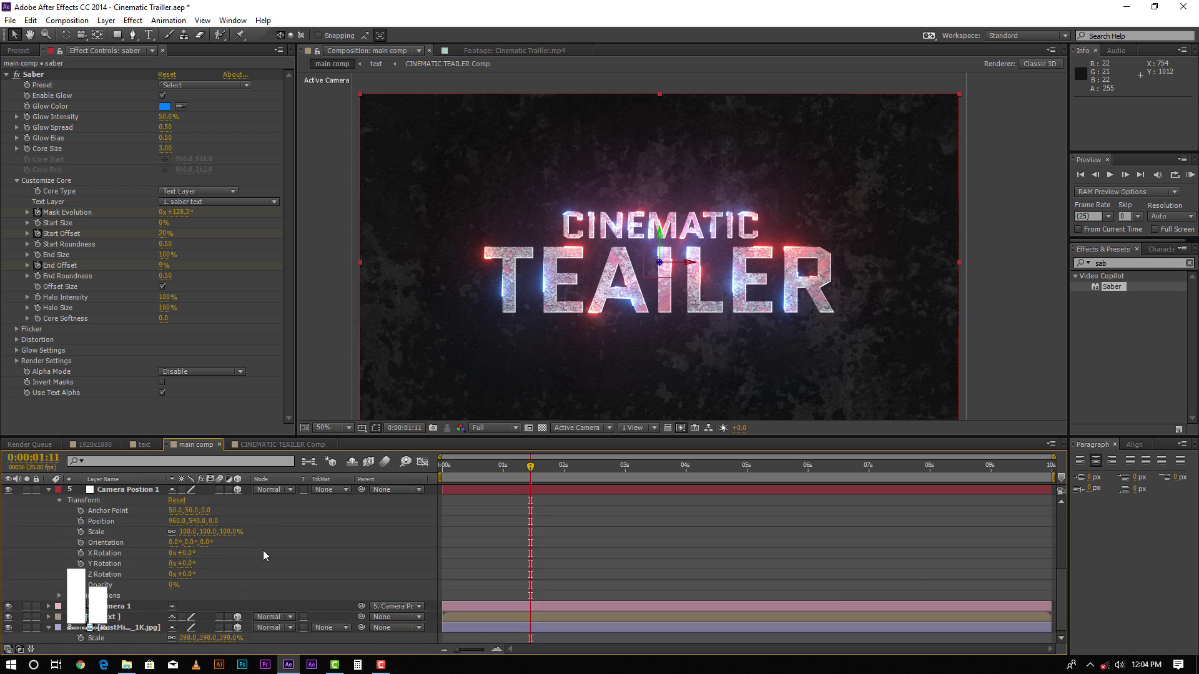
Keyframe Camera Postion 1's Position at 2 seconds
key("u")
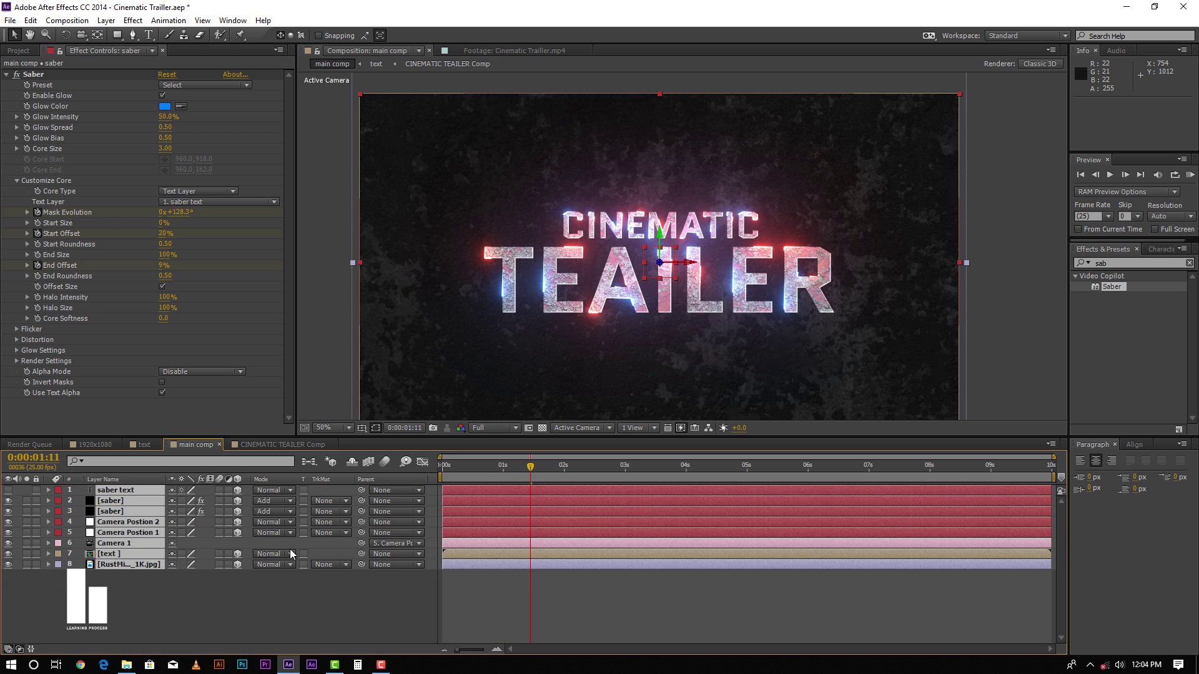
left_click(593, 604)
left_click(488, 487)
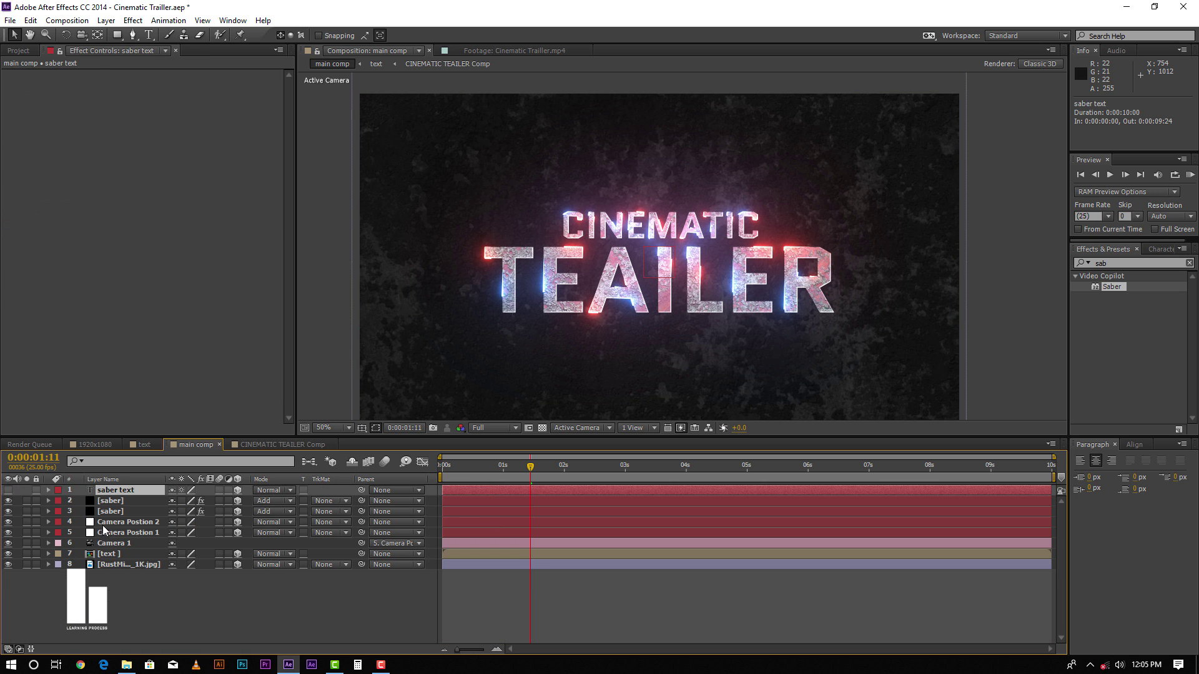
left_click(128, 534)
key("p")
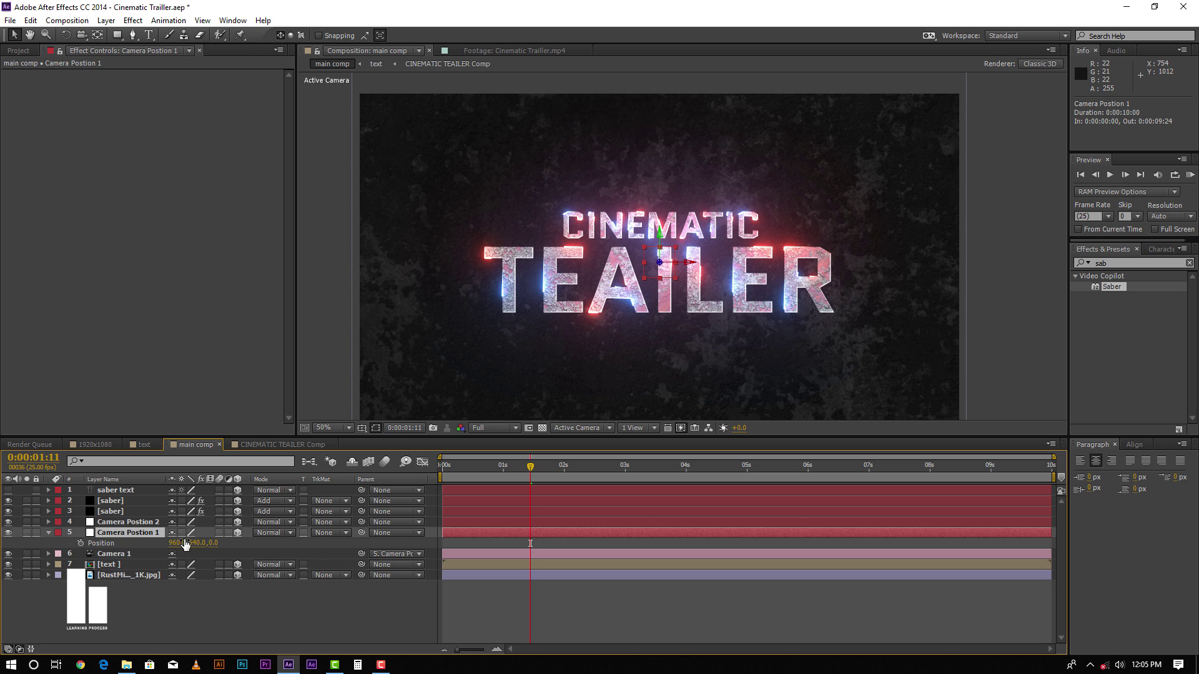
left_click_drag(549, 470, 564, 478)
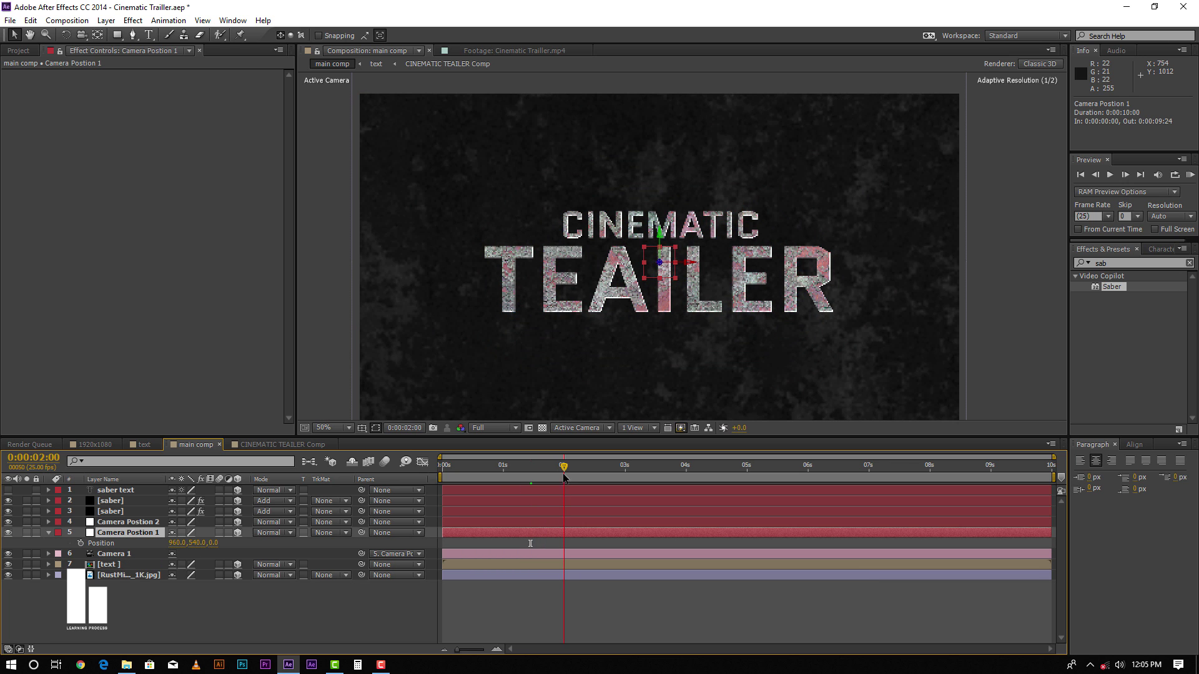
left_click(81, 543)
Pull the camera back to Z 2000 at the start so it pushes toward the title
left_click(515, 470)
key("Home")
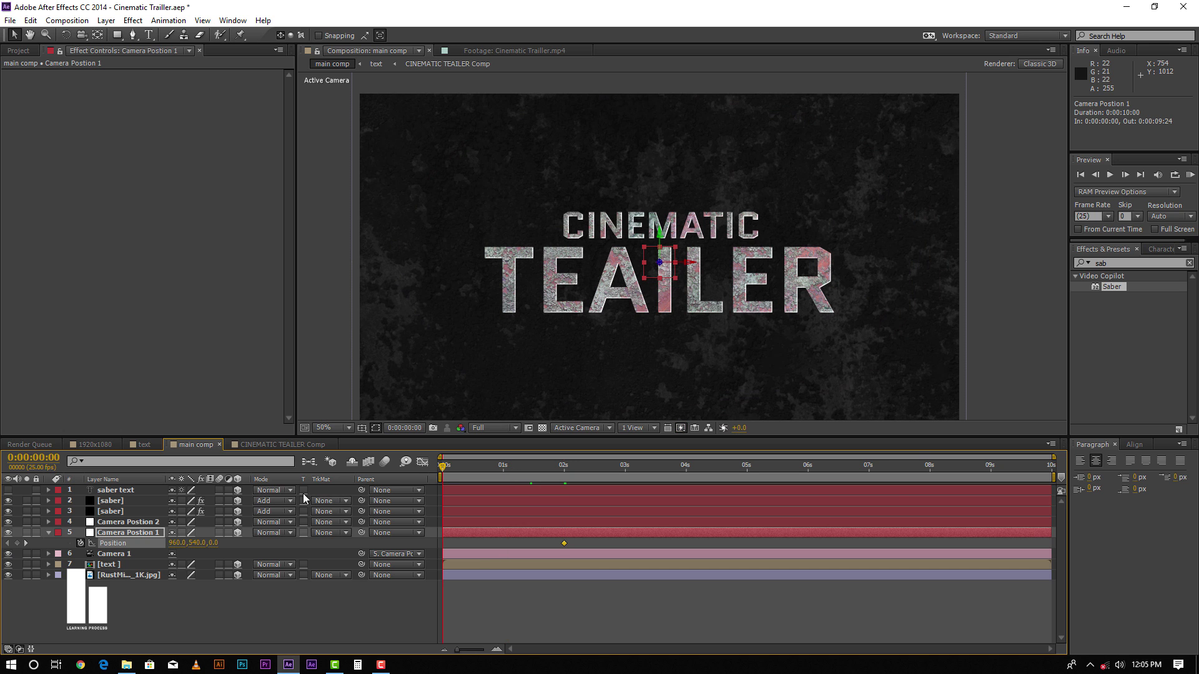
left_click(213, 543)
key("Return")
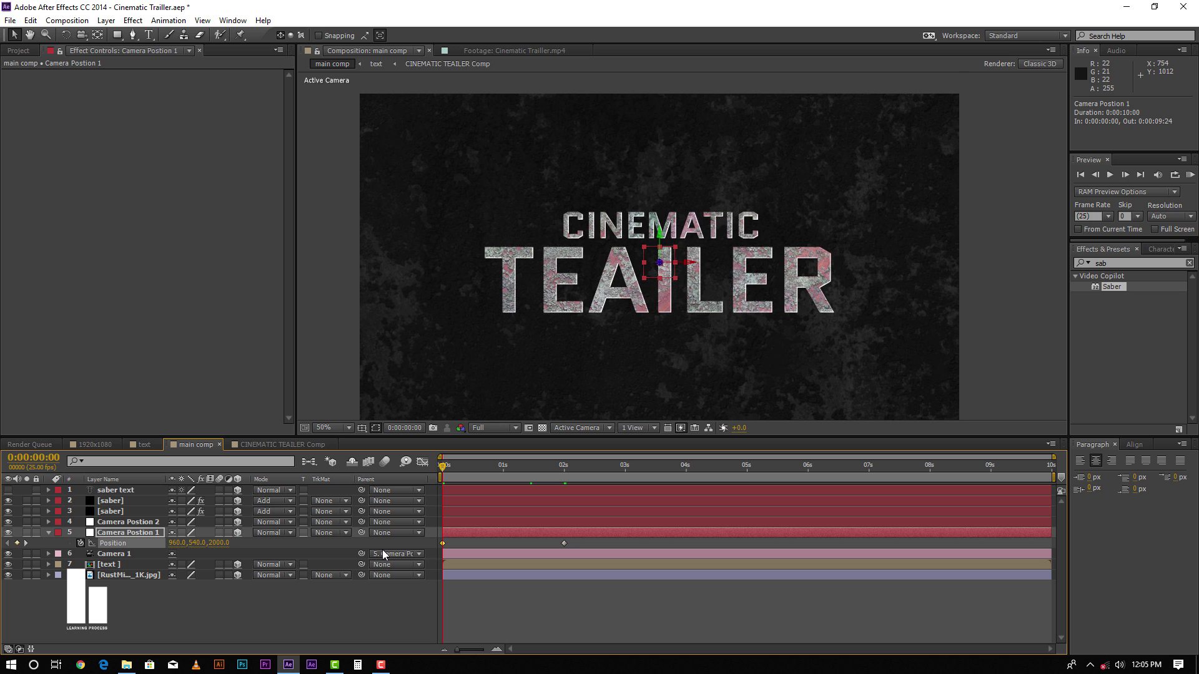
left_click_drag(447, 469, 498, 471)
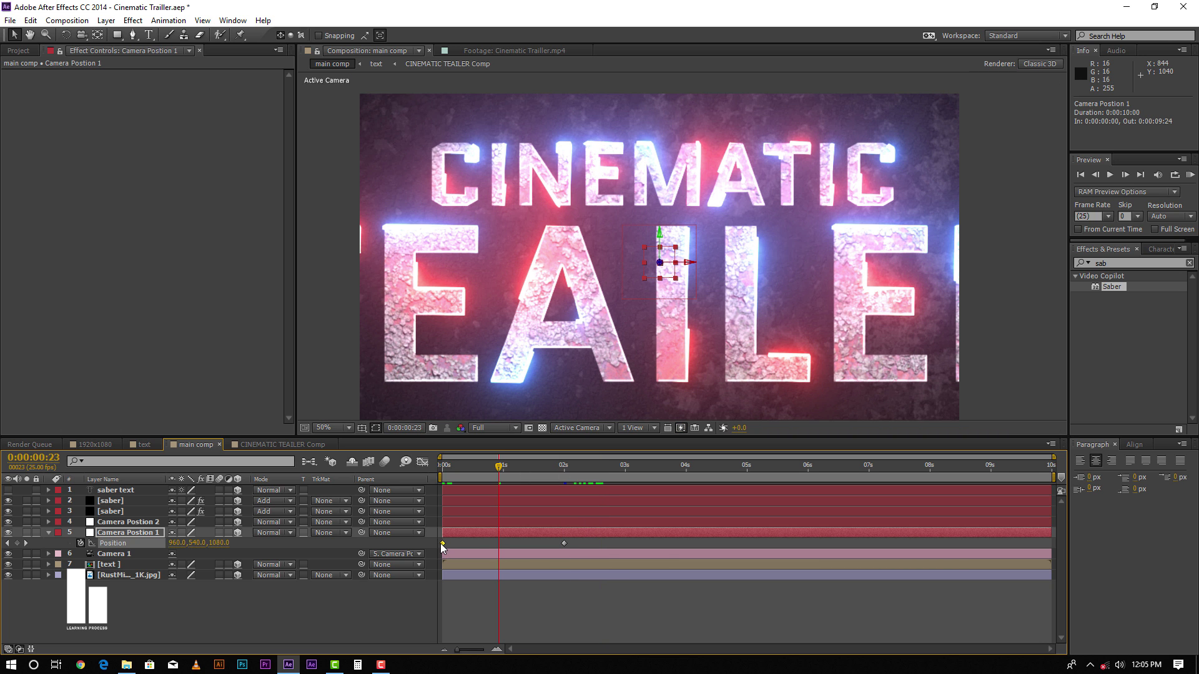
Apply Easy Ease to both Position keyframes, easing out of the first and into the last
left_click_drag(570, 539, 423, 553)
key("F9")
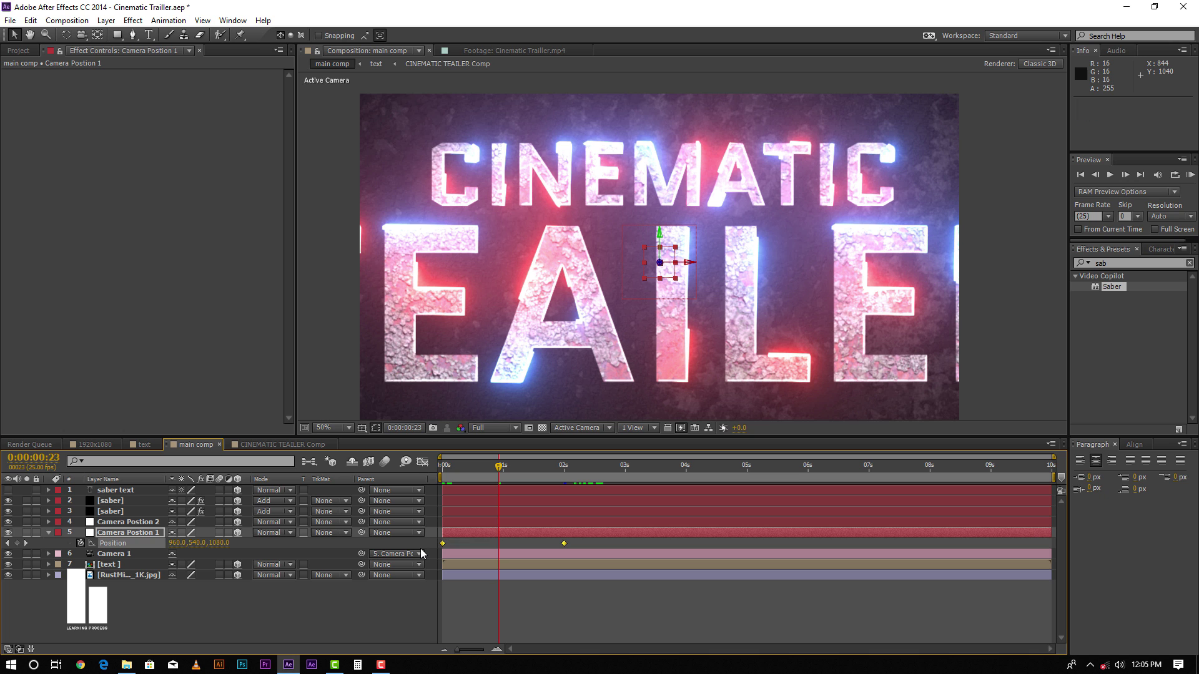
right_click(442, 543)
mouse_move(514, 534)
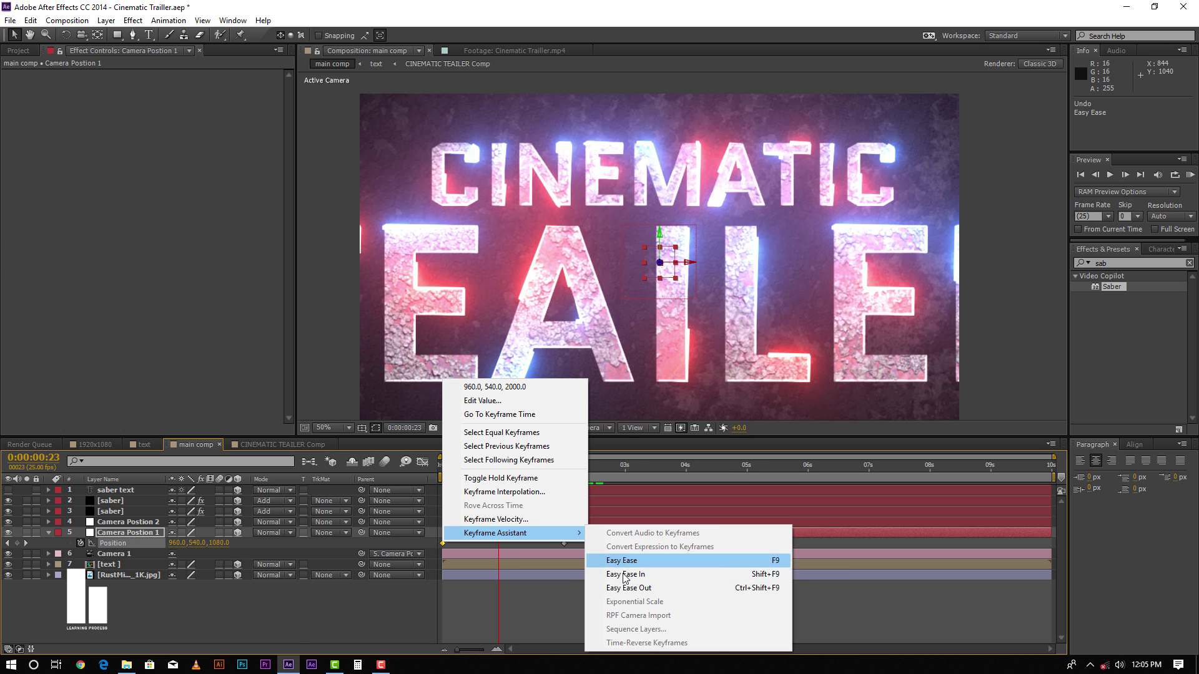
left_click(627, 588)
right_click(563, 544)
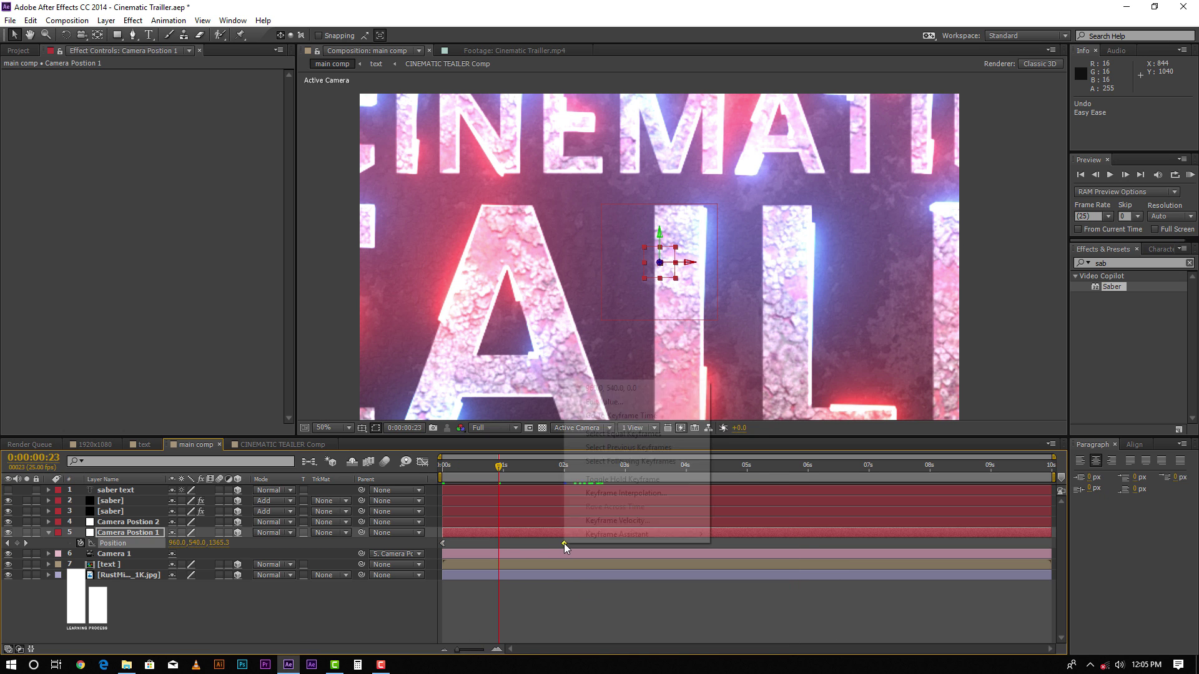
mouse_move(625, 535)
left_click(753, 577)
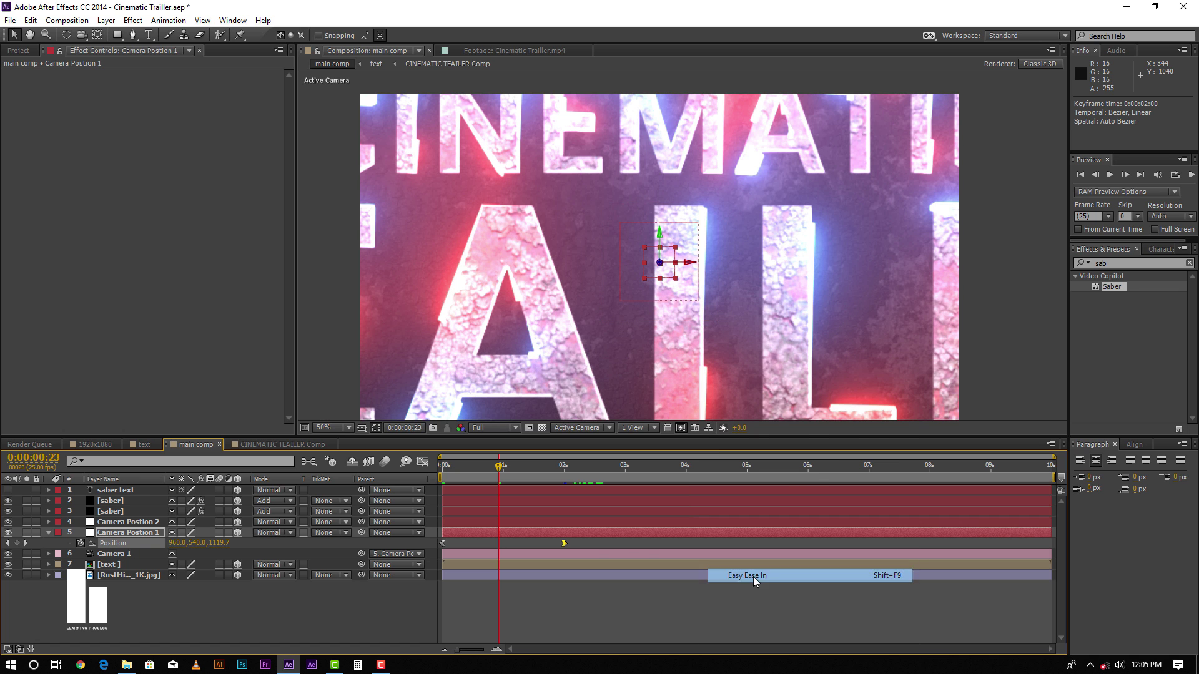
In the Graph Editor, set keyframe influence to 100% and move the last keyframe to 0:00:02:11
left_click(422, 462)
left_click_drag(544, 615, 470, 615)
left_click_drag(462, 464, 532, 466)
left_click_drag(565, 615, 592, 616)
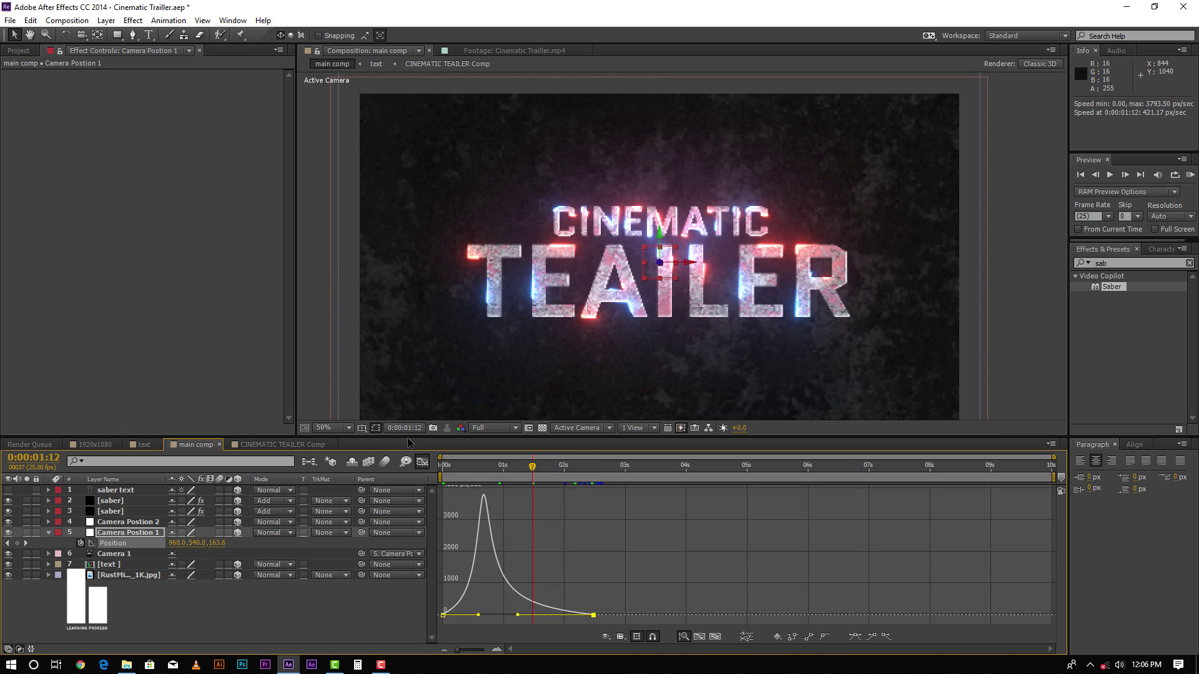
left_click(422, 462)
left_click_drag(486, 462, 556, 473)
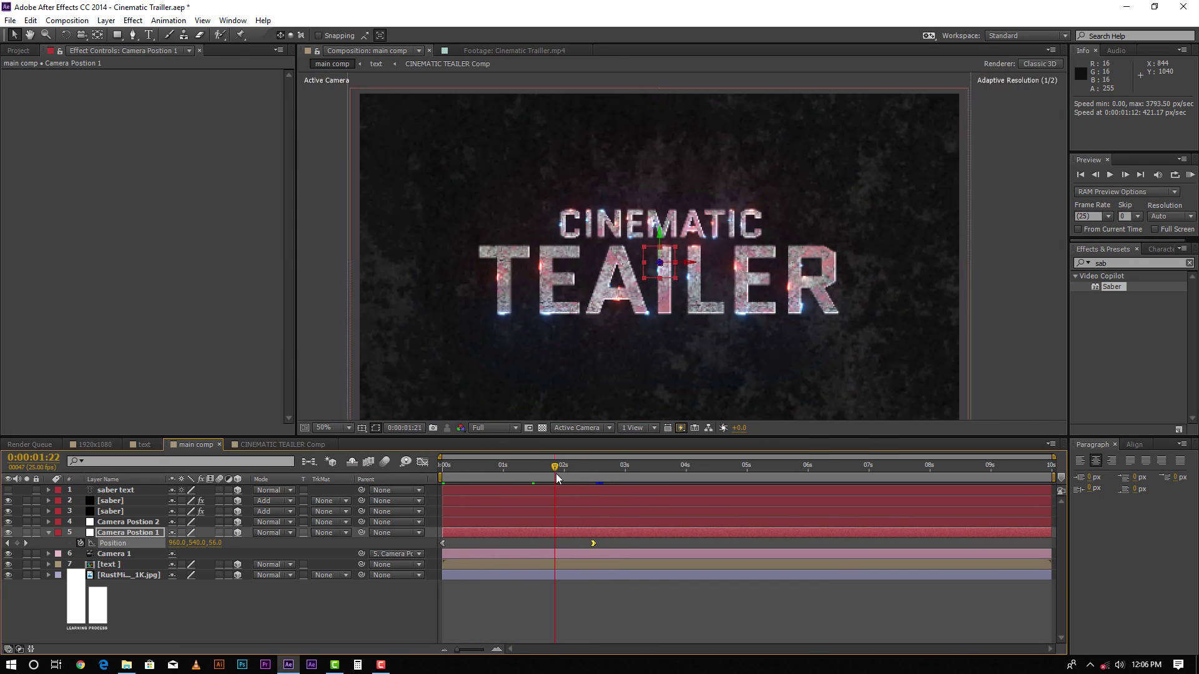
left_click(524, 596)
Parent Camera Postion 1 to Camera Postion 2 and start keyframing Camera Postion 2's Position
left_click(493, 524)
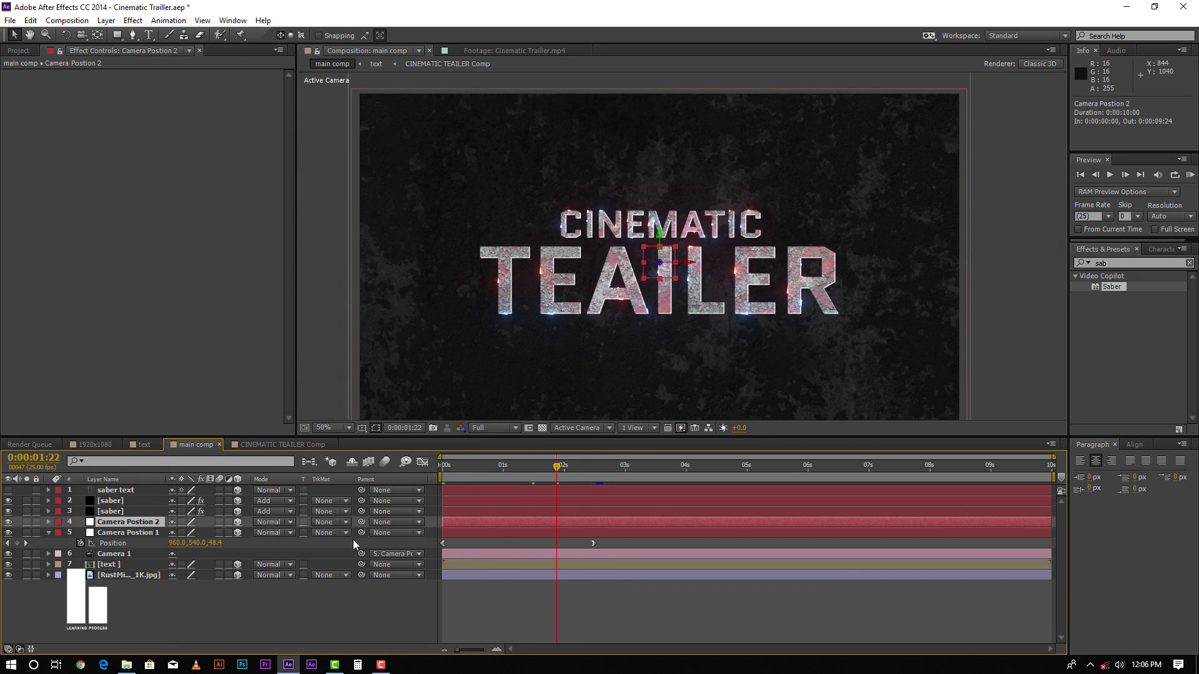
left_click_drag(359, 532, 144, 522)
key("p")
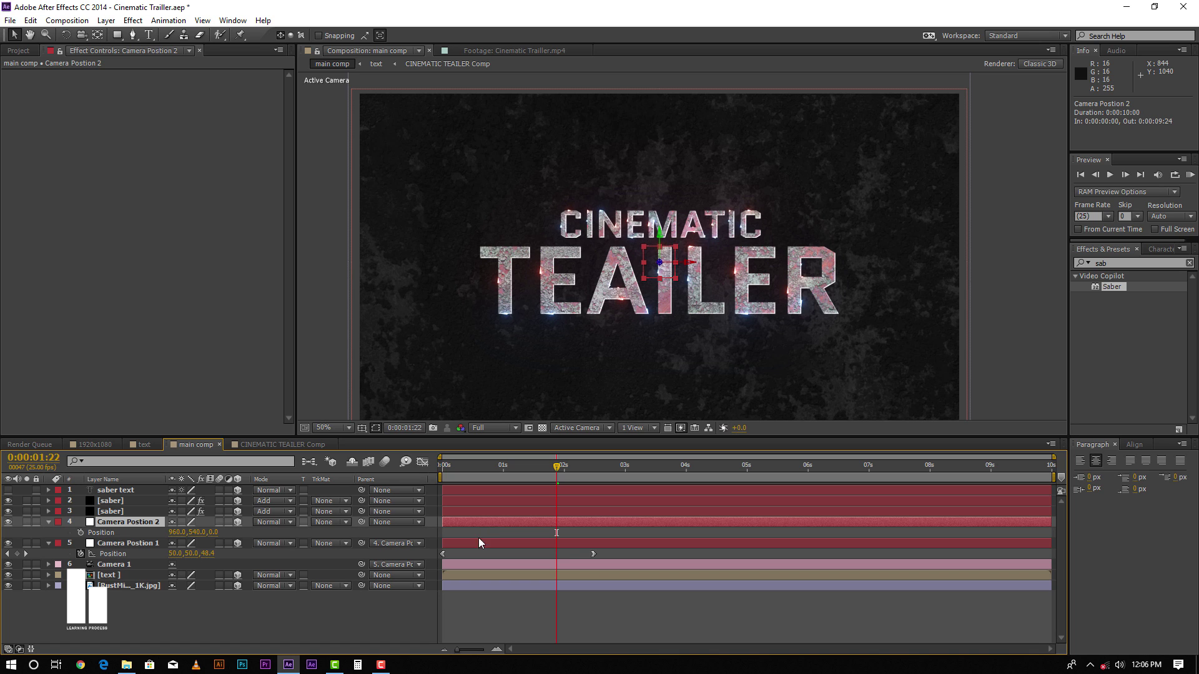
left_click(80, 533)
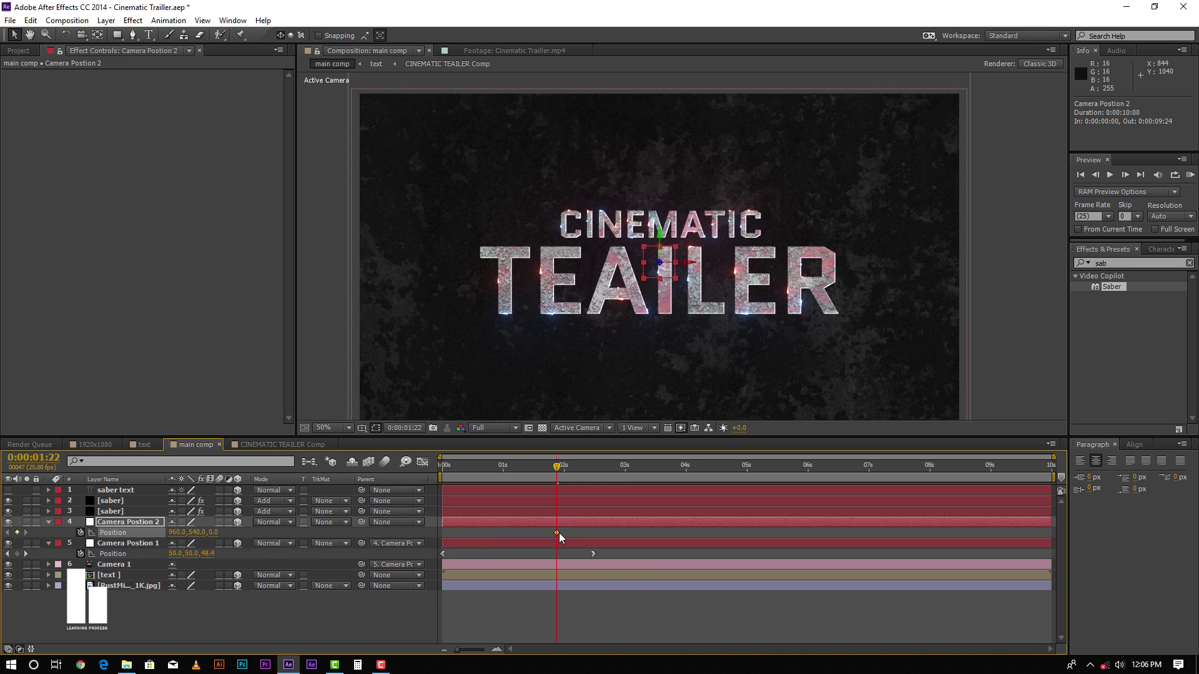
Keyframe Camera Postion 2's Z from 0 at 0 s to -500 at 9:24
left_click_drag(557, 532, 582, 534)
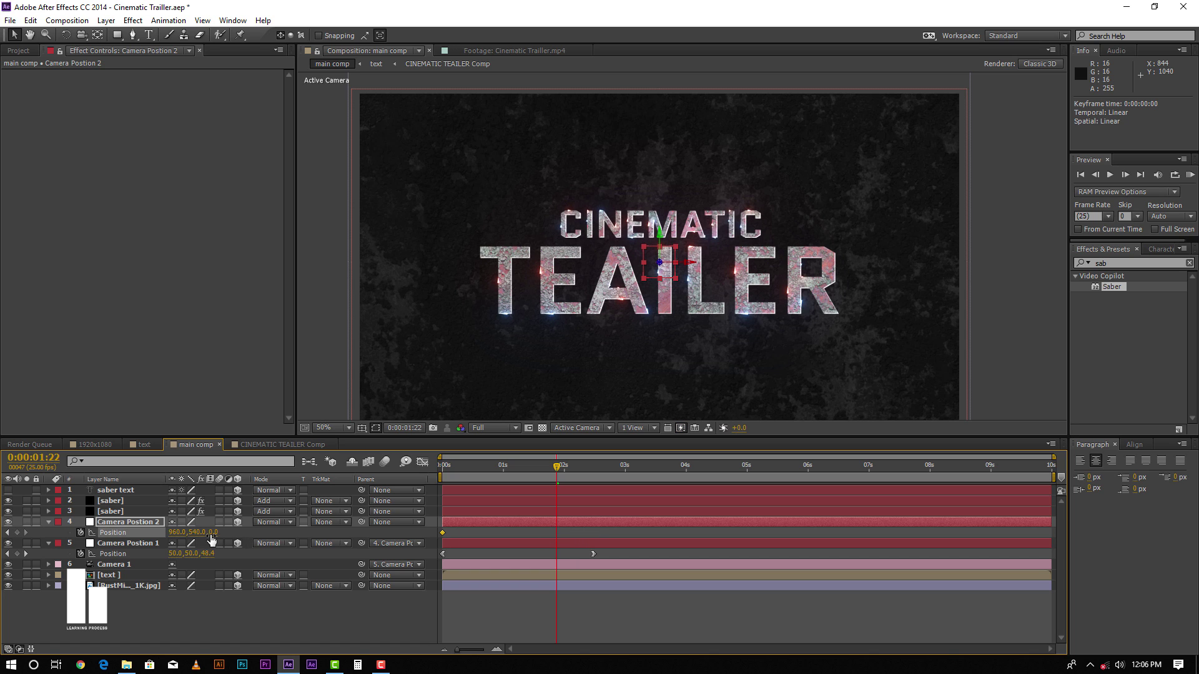
key("ctrl+z")
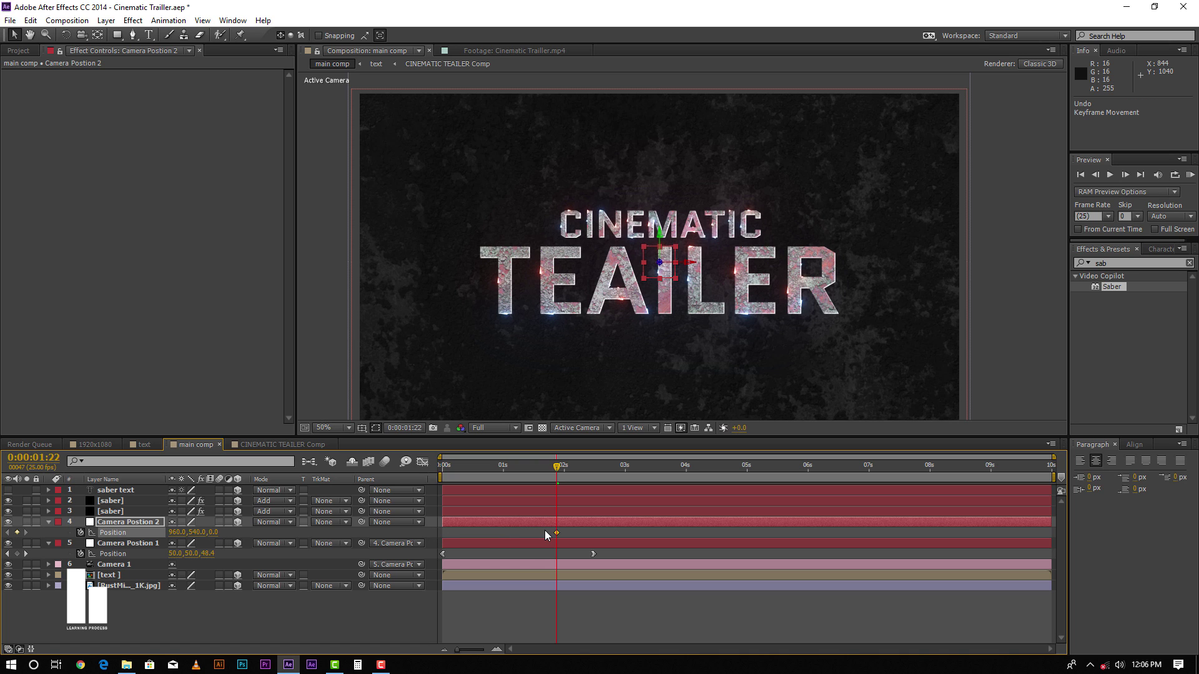
left_click_drag(554, 532, 464, 532)
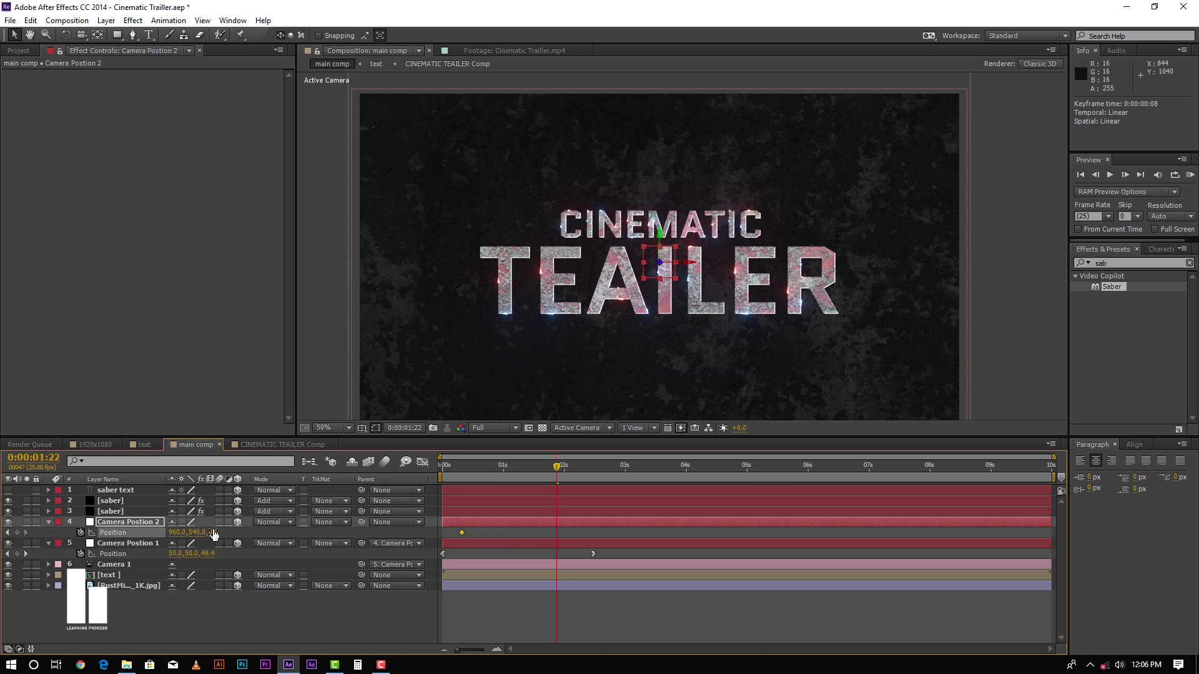
left_click(214, 532)
type("-50")
key("Return")
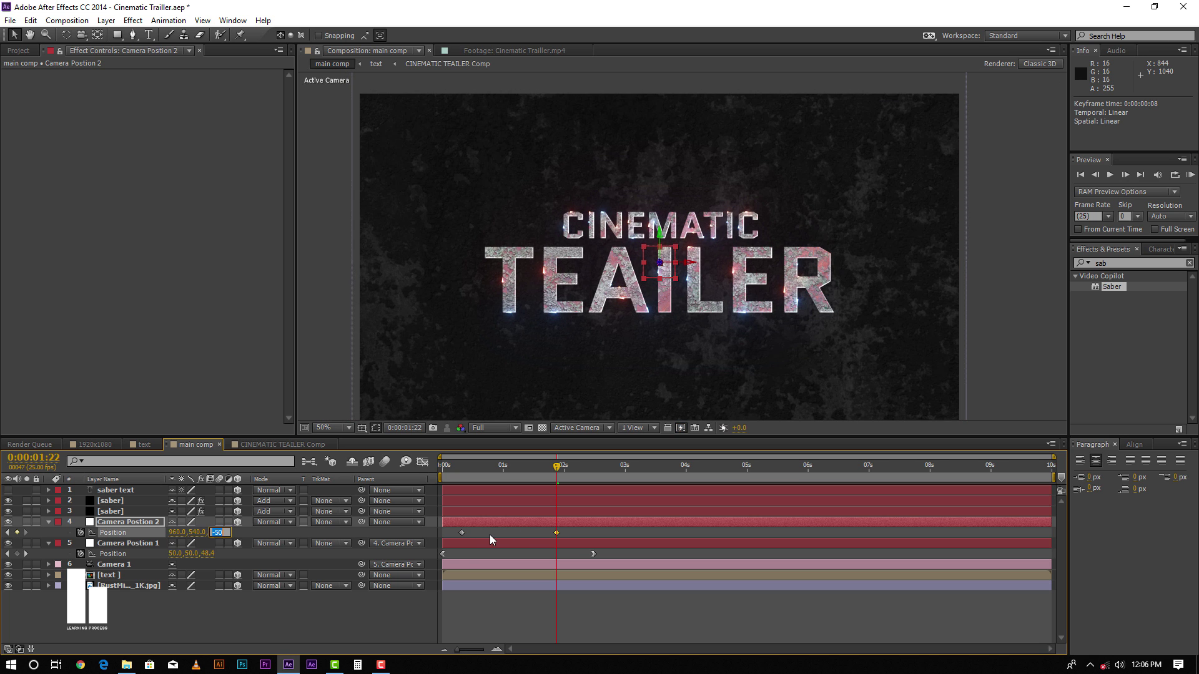
type("-5")
key("Return")
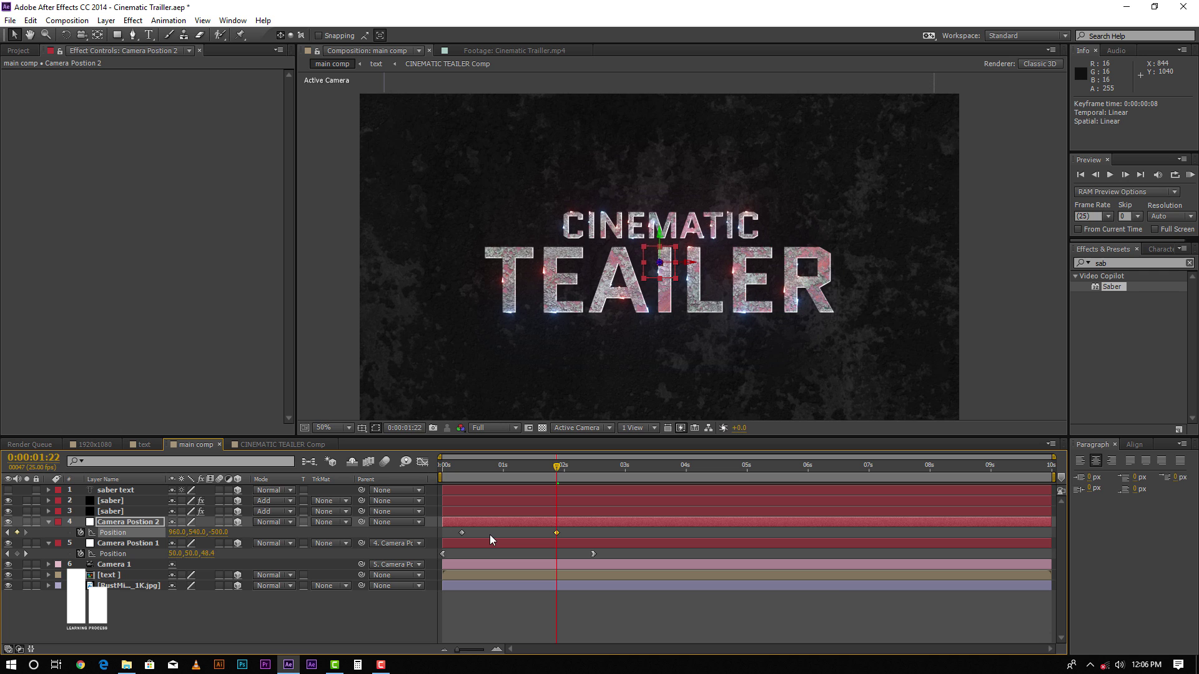
left_click_drag(558, 532, 1049, 533)
left_click_drag(464, 531, 443, 532)
left_click_drag(459, 466, 778, 467)
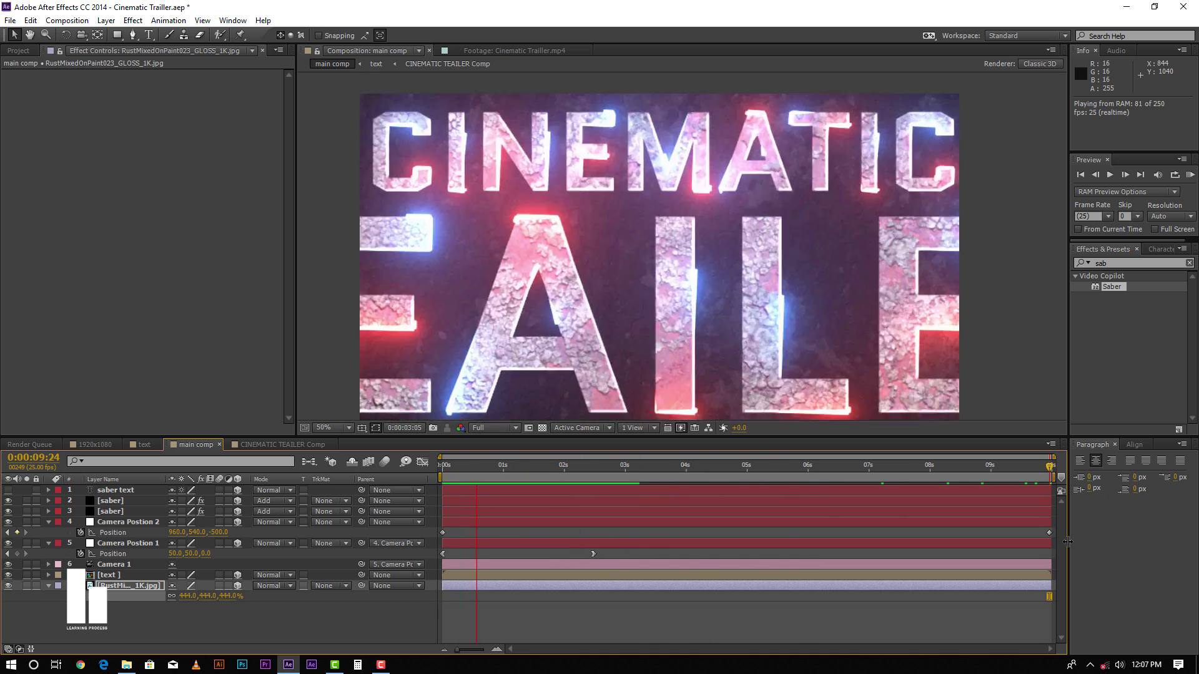
Rewind after the RAM preview, show the Project panel, and call up the timeline's add-layer menu
left_click_drag(593, 466, 566, 471)
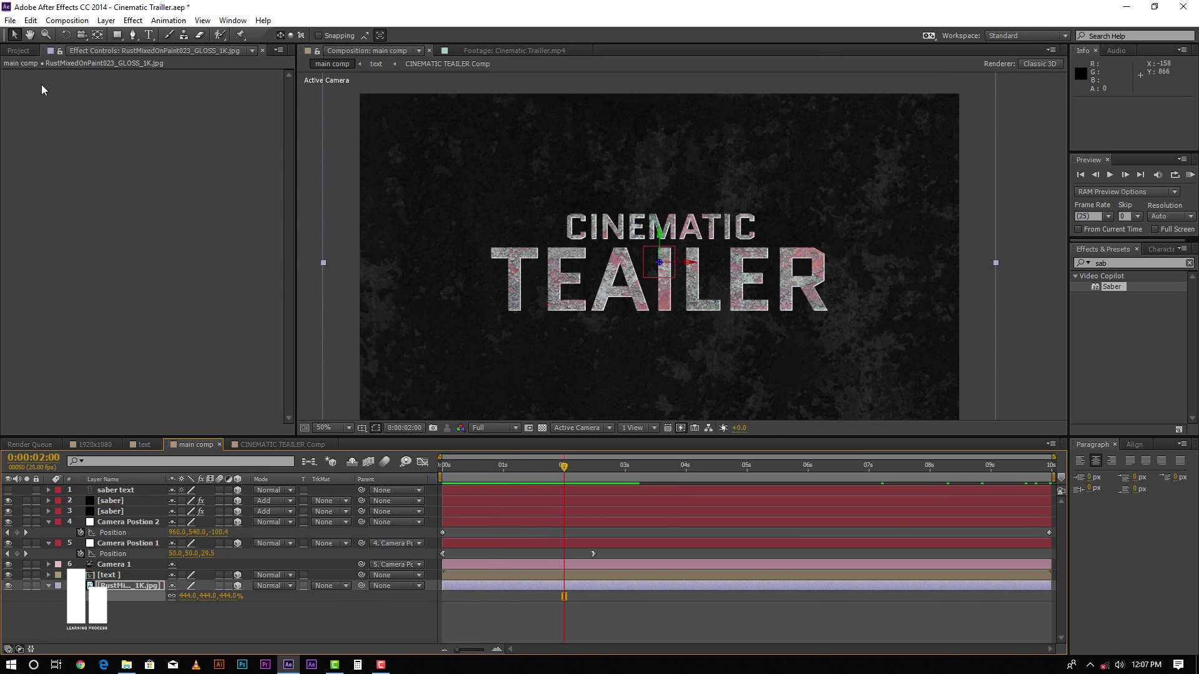
left_click(21, 52)
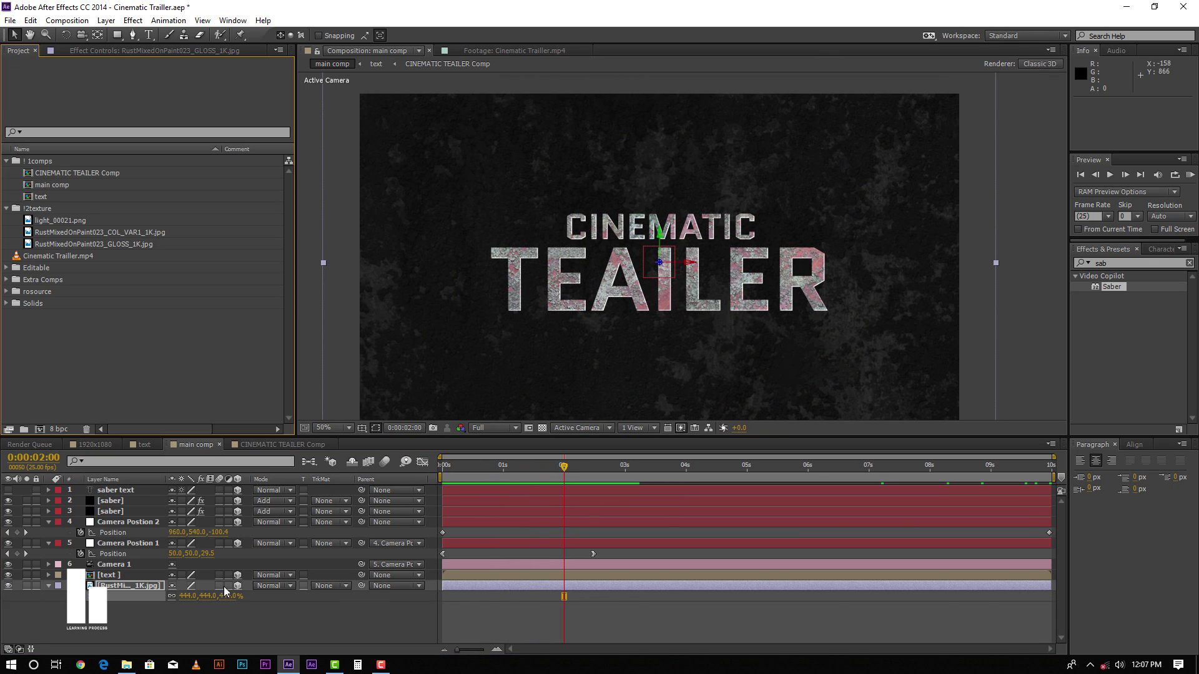
right_click(140, 627)
Create a solid named 'particle' and apply Trapcode Particular to it
mouse_move(229, 495)
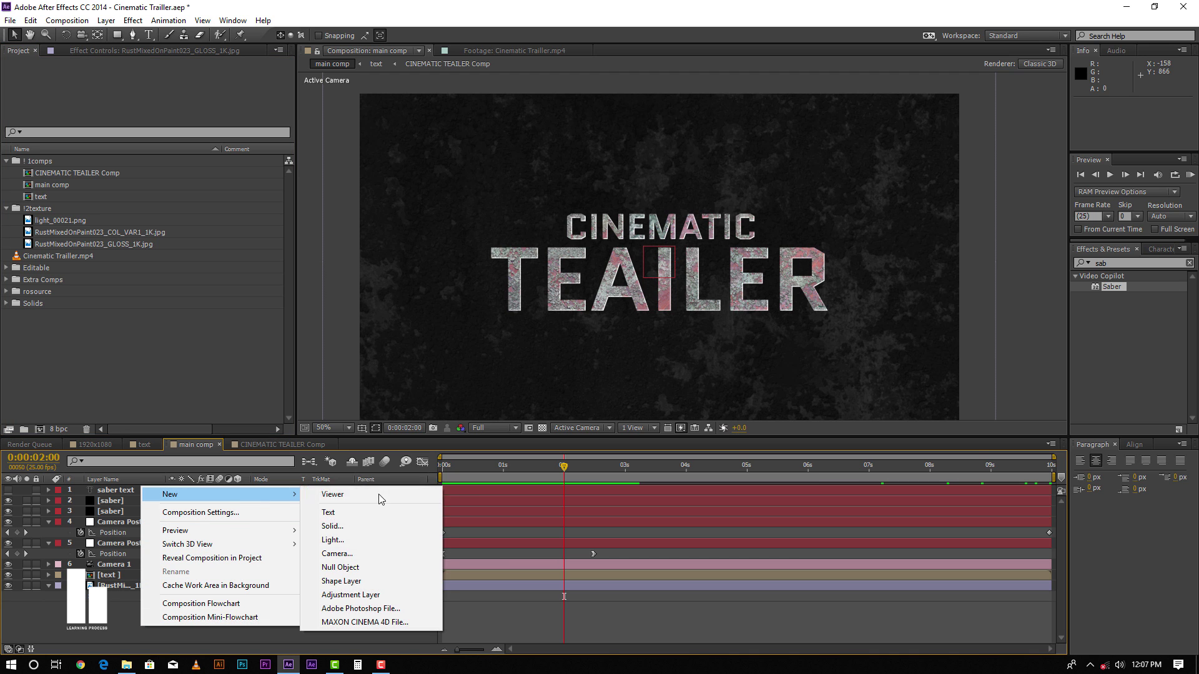
left_click(347, 527)
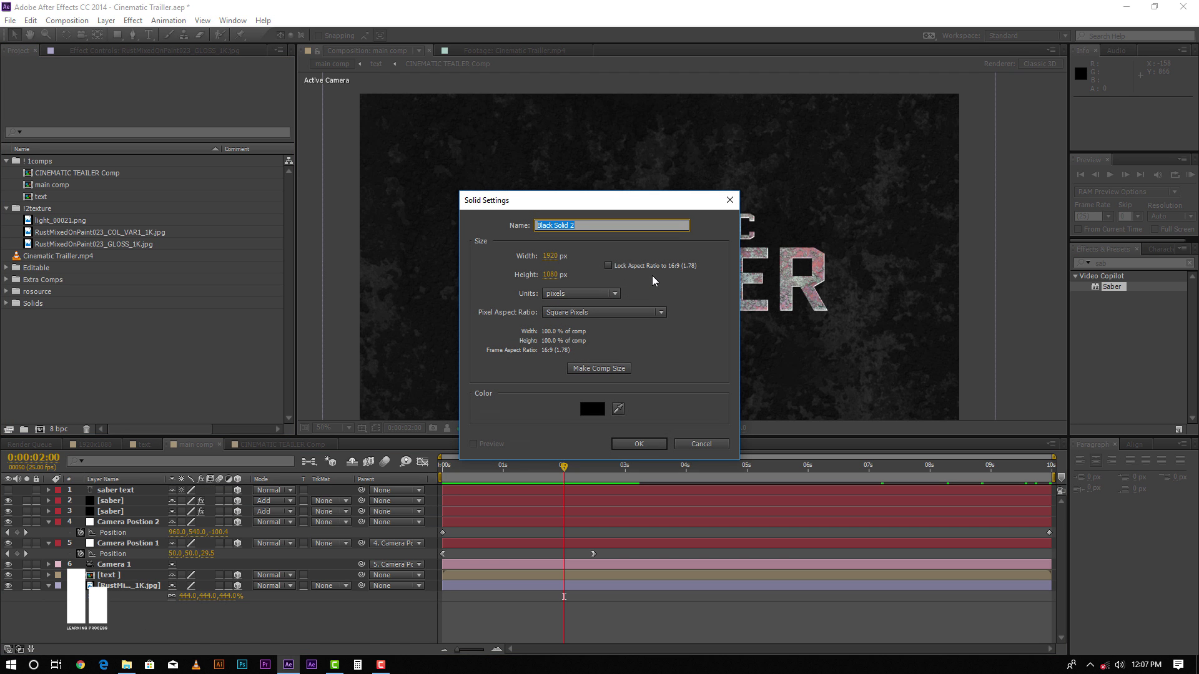
type("tarticle")
key("Return")
right_click(118, 490)
left_click(340, 576)
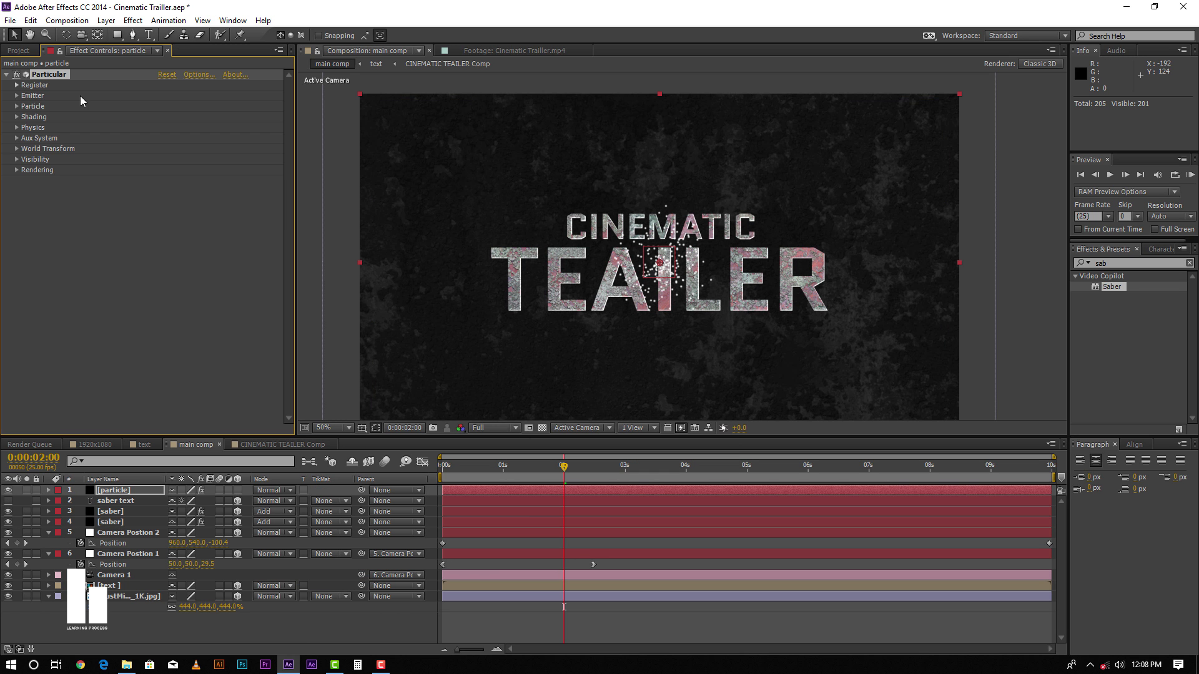
Set the emitter type to Box with Velocity, Velocity Random and Distribution all 0
left_click(16, 95)
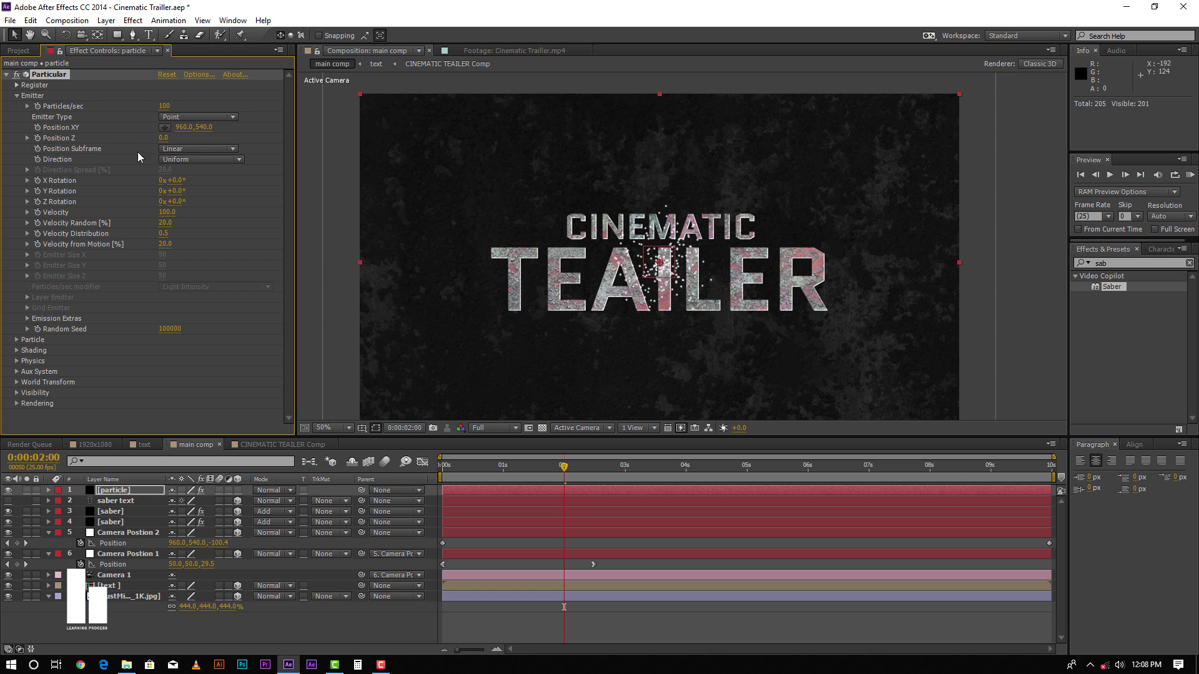
left_click(188, 117)
left_click(184, 141)
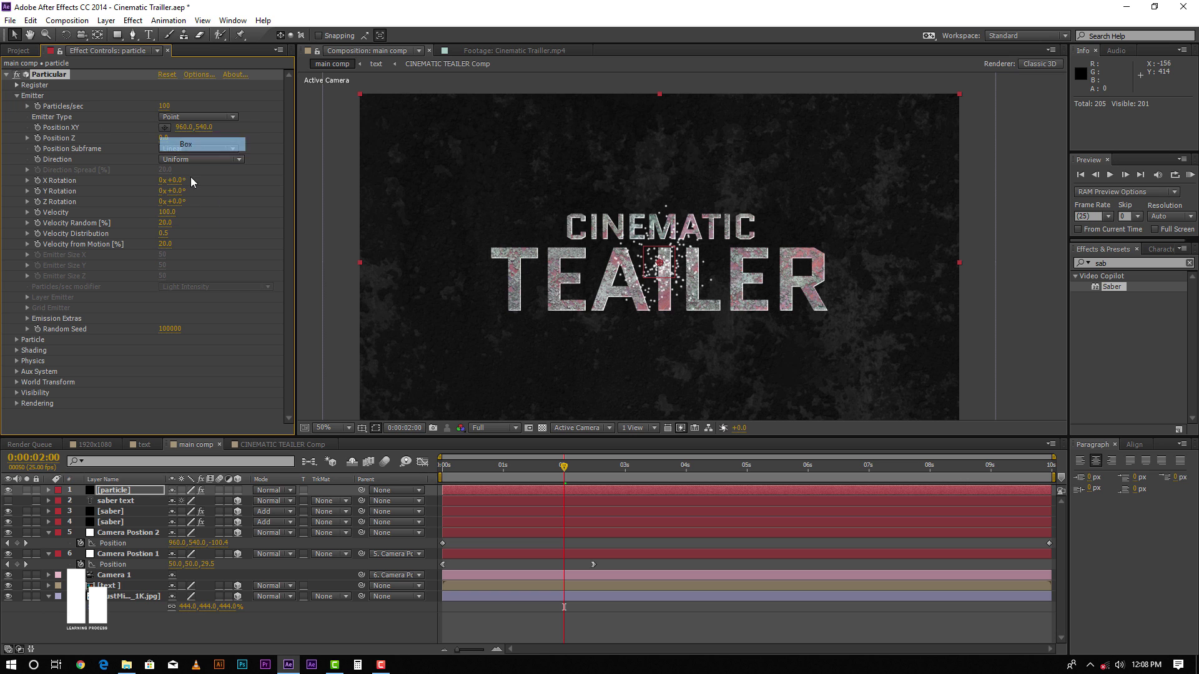
left_click(167, 212)
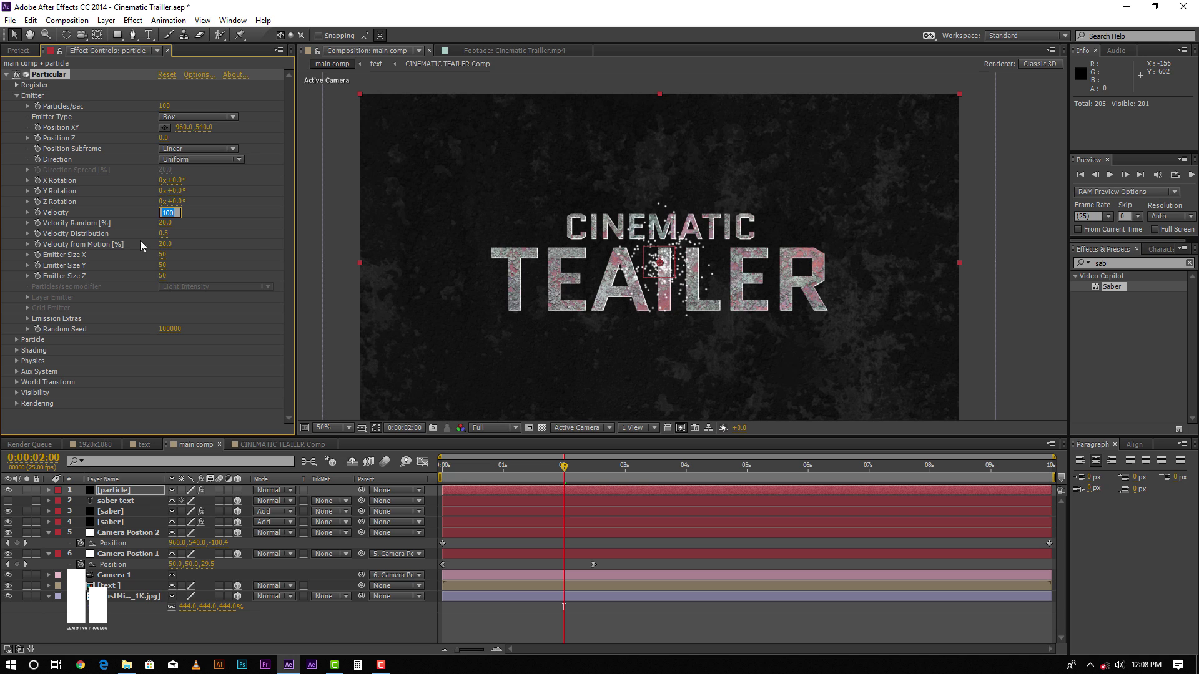
type("0")
key("Tab")
type("0")
key("Tab")
type("0")
key("Return")
Set Velocity from Motion to 0 and enlarge the Box emitter to 1419×270×2932
left_click(165, 245)
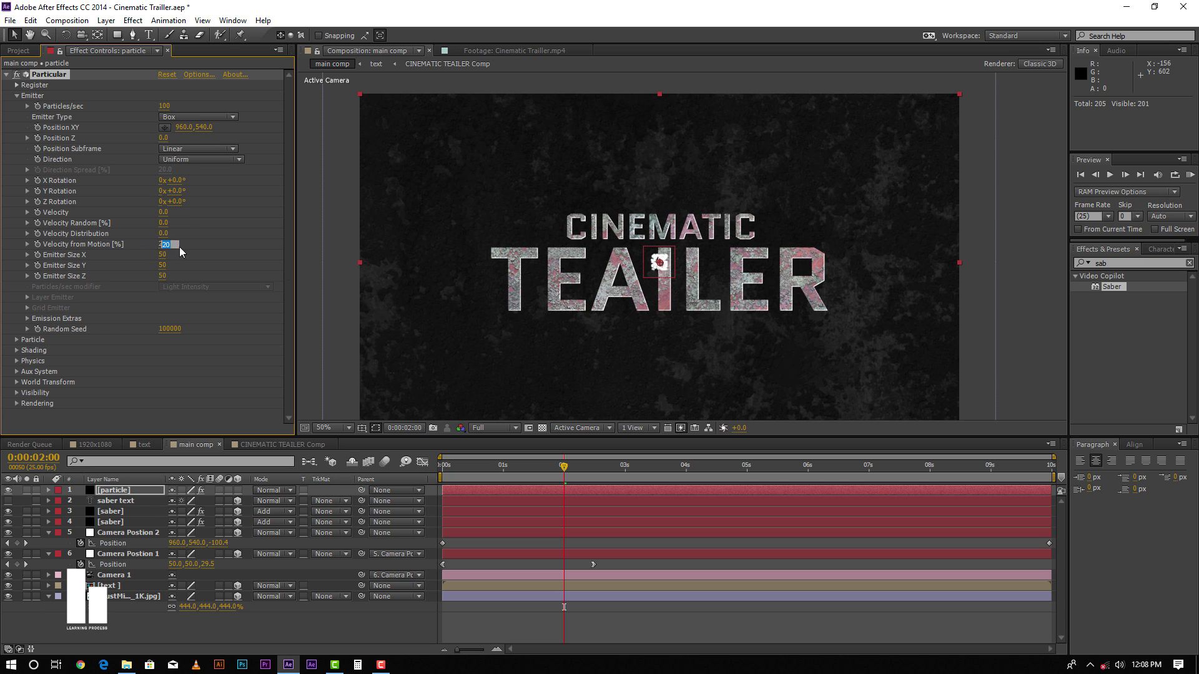
type("0")
key("Return")
left_click_drag(163, 255, 31, 264)
mouse_move(162, 265)
left_mouse_down()
mouse_move(141, 279)
mouse_move(862, 280)
mouse_move(871, 306)
mouse_move(226, 295)
mouse_move(168, 278)
mouse_move(222, 287)
mouse_move(181, 275)
left_mouse_up()
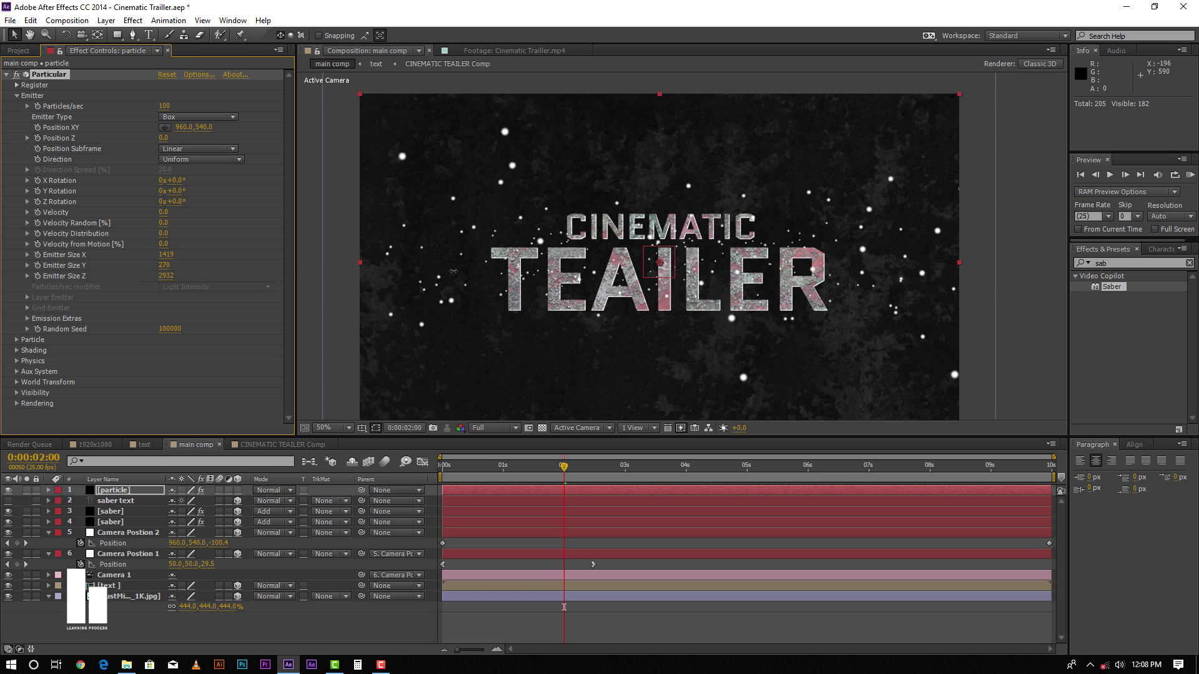
Invert the Size over Life and Opacity over Life curves so particles grow and fade
left_click(27, 318)
scroll(18, 362, "down", 1)
left_click(16, 365)
scroll(140, 345, "down", 10)
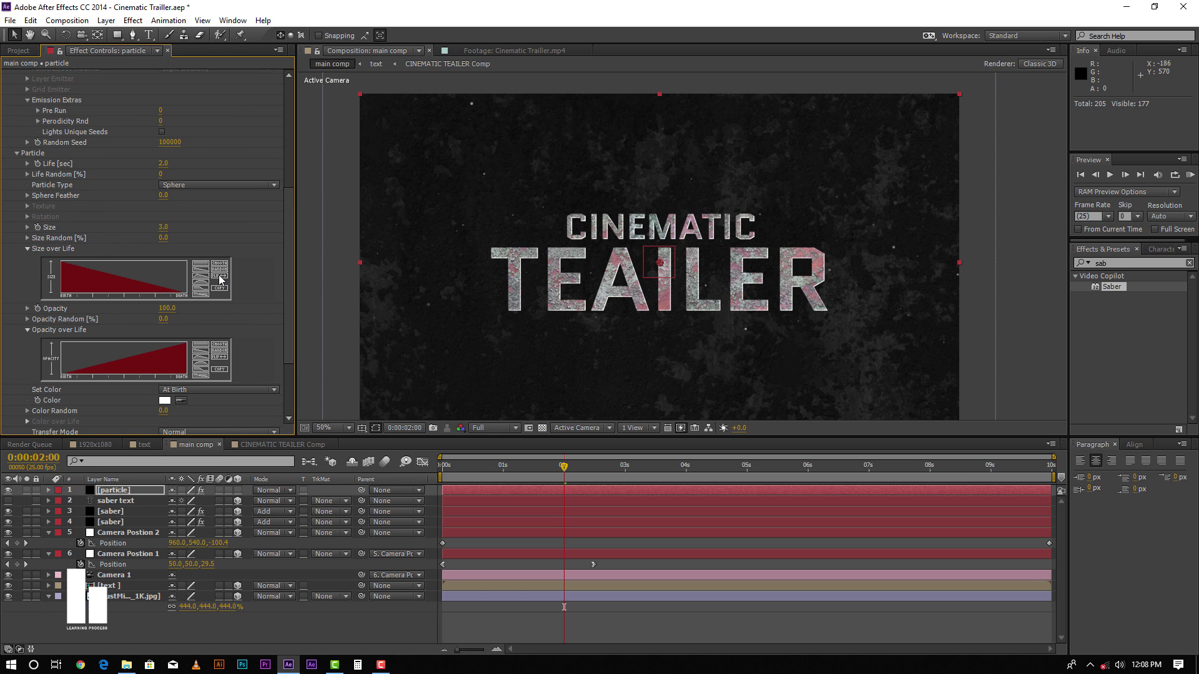
left_click(219, 277)
left_click(215, 357)
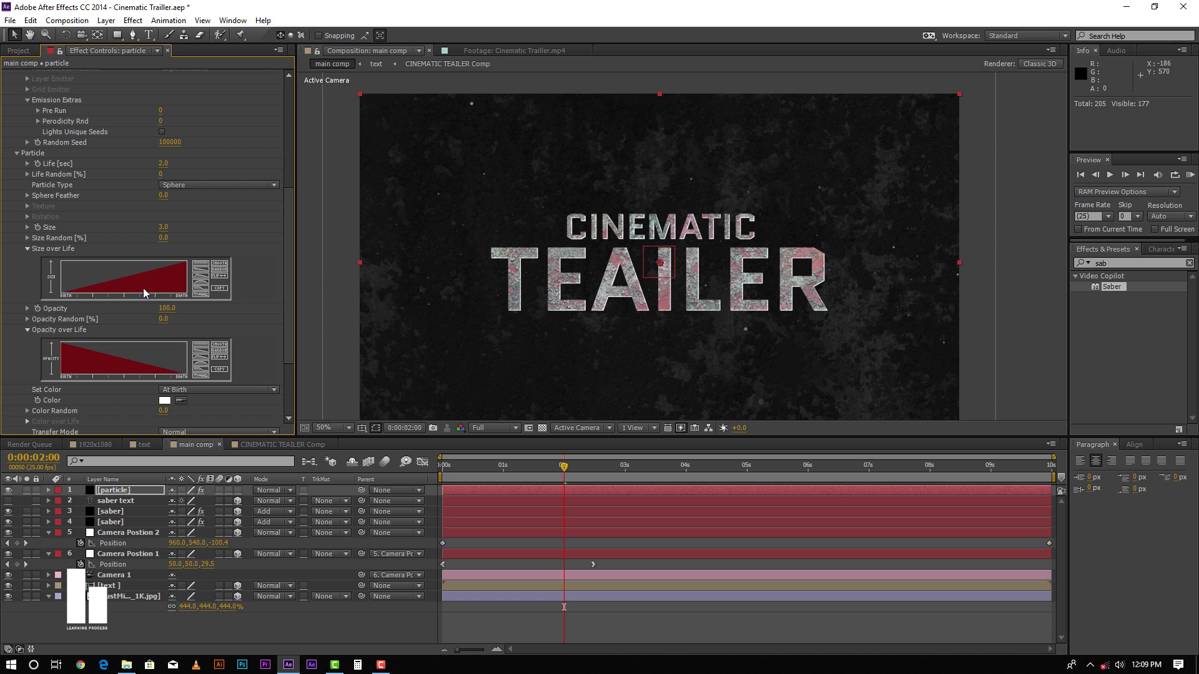
Set the Particular Physics Gravity to -25
scroll(99, 320, "down", 4)
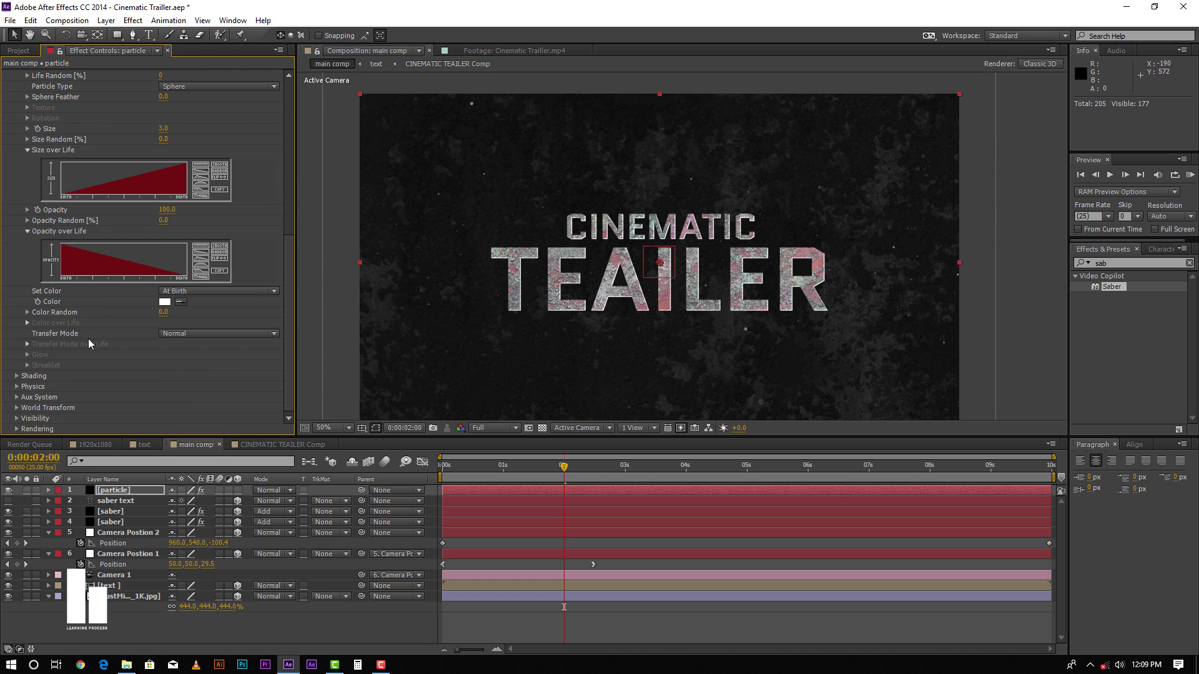
left_click(18, 382)
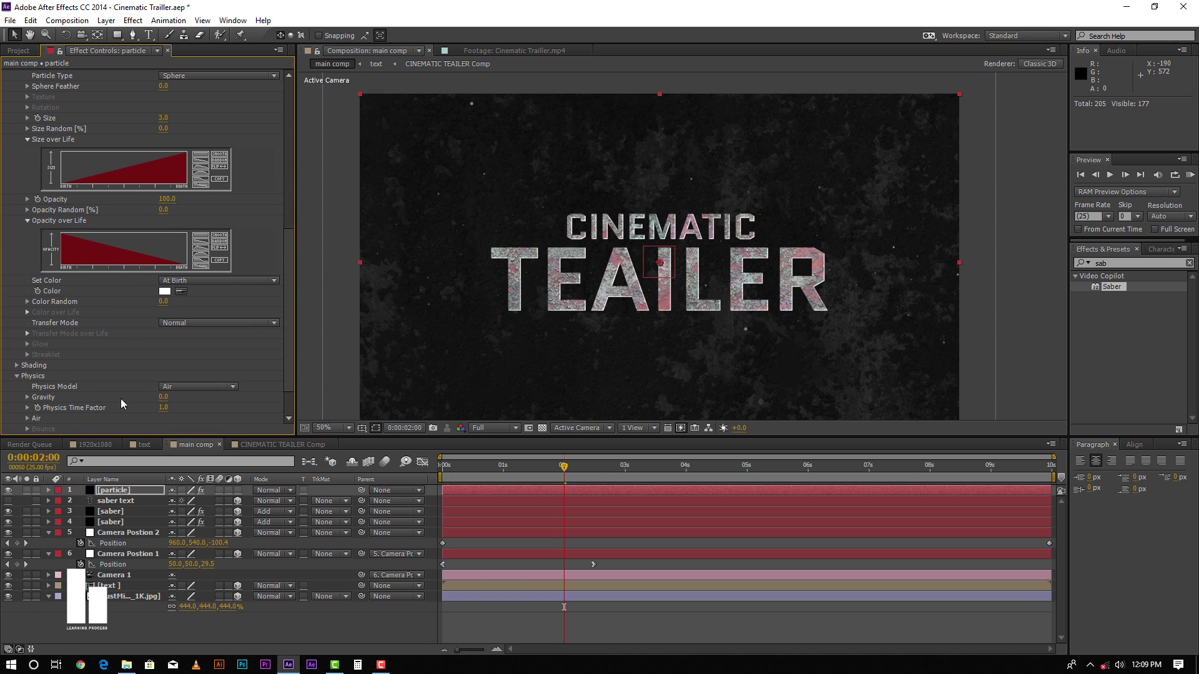
left_click(163, 397)
type("-25")
key("Return")
Add Air wind of X 225 and Y -91, then preview the Cinematic Trailler.mp4 reference
scroll(53, 377, "down", 2)
left_click(26, 375)
scroll(203, 361, "down", 3)
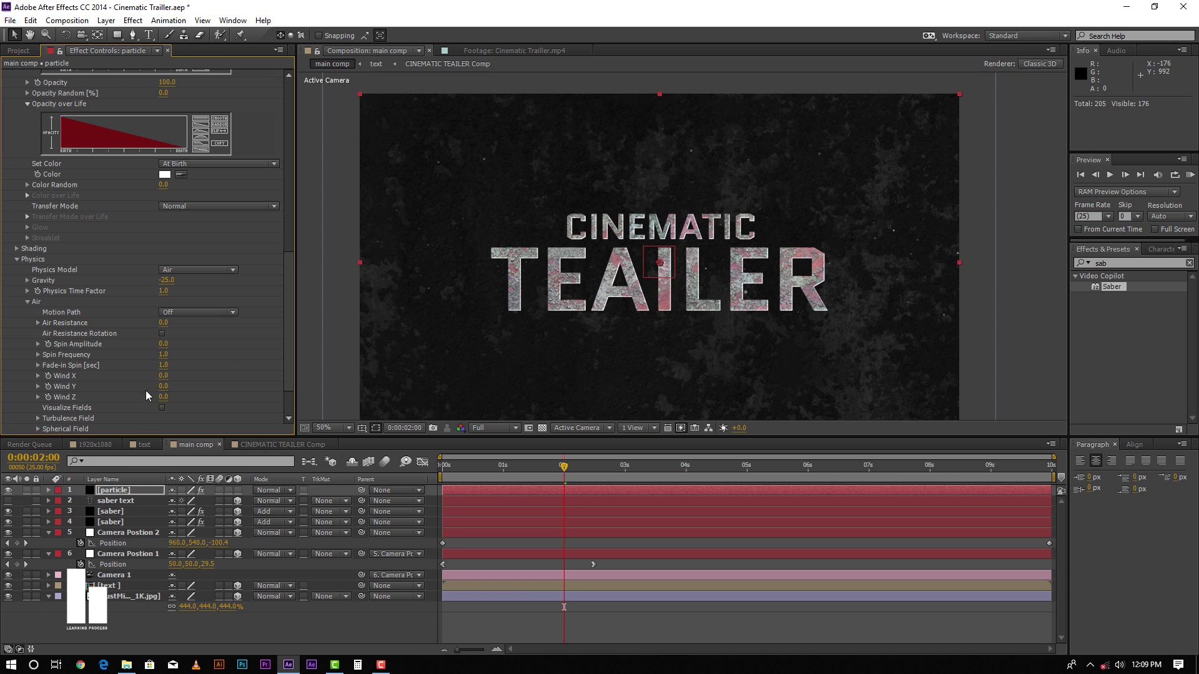
left_click_drag(164, 376, 123, 373)
left_click_drag(164, 386, 134, 386)
left_click(444, 467)
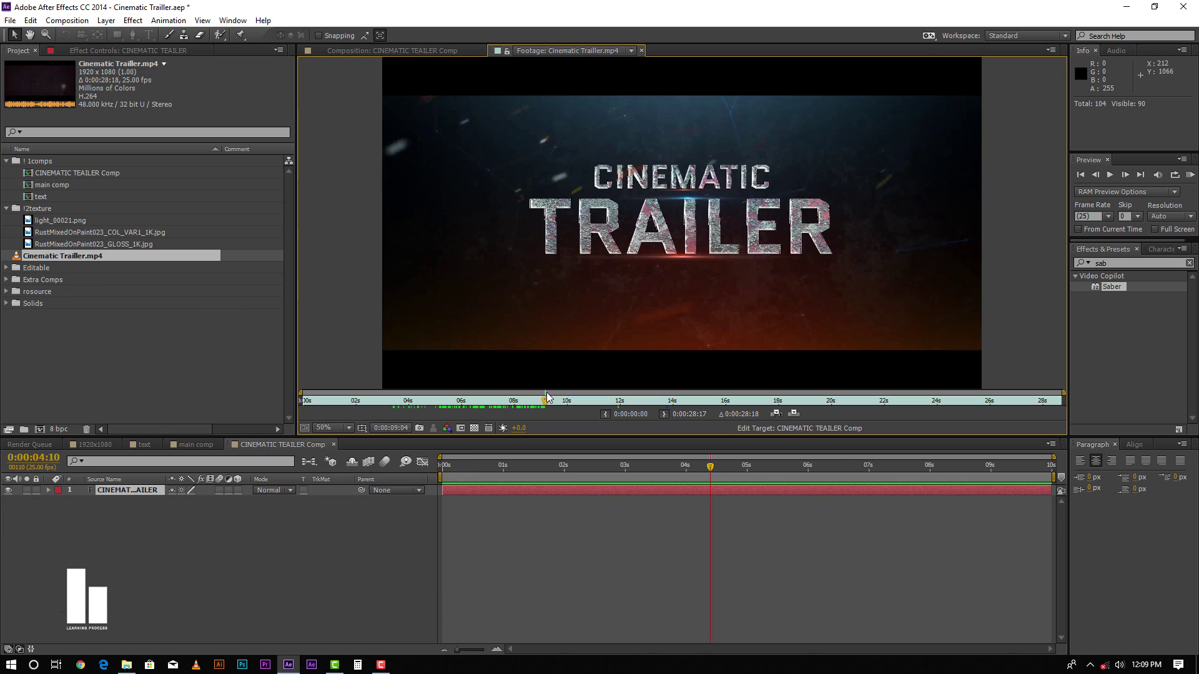
left_click_drag(545, 392, 554, 392)
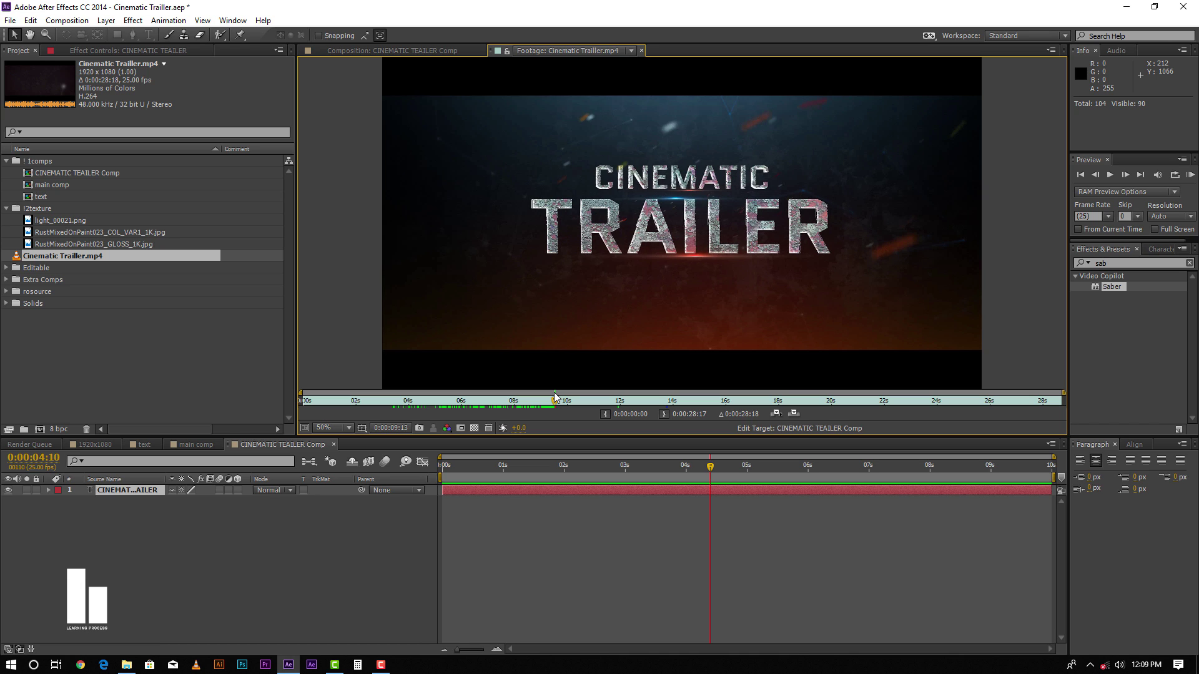
In the main comp, enable motion blur on the particle and text layers and the comp Motion Blur switch
left_click(189, 444)
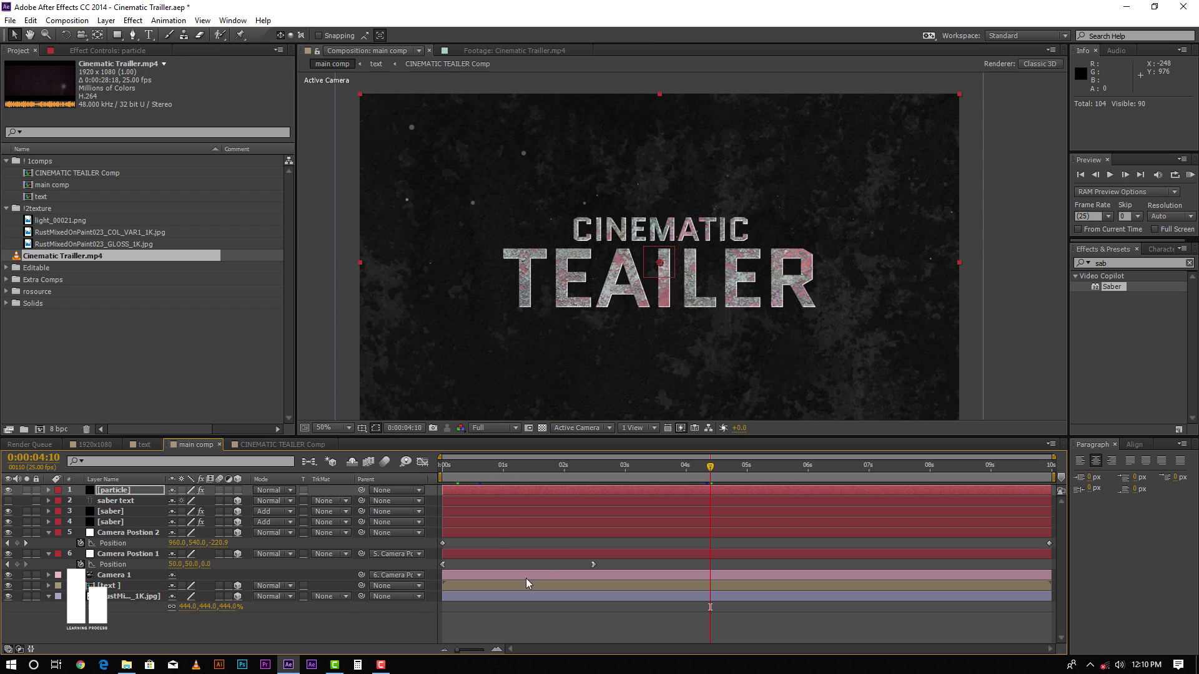
left_click(569, 490)
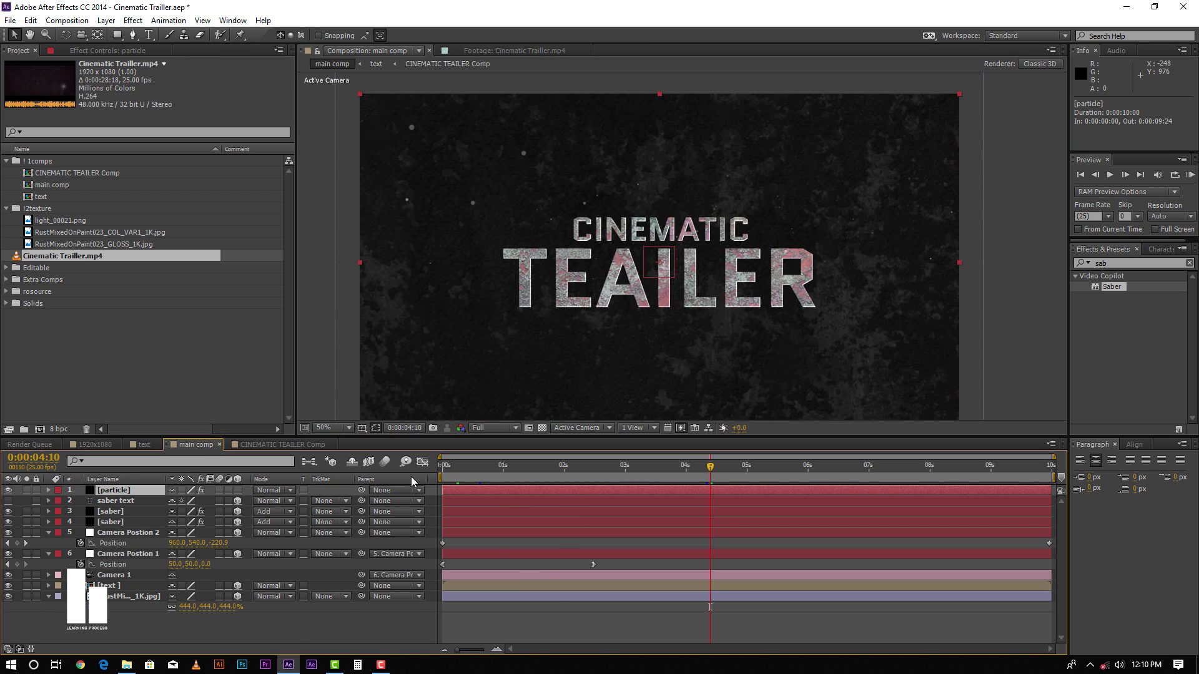
left_click(512, 501)
left_click(497, 585)
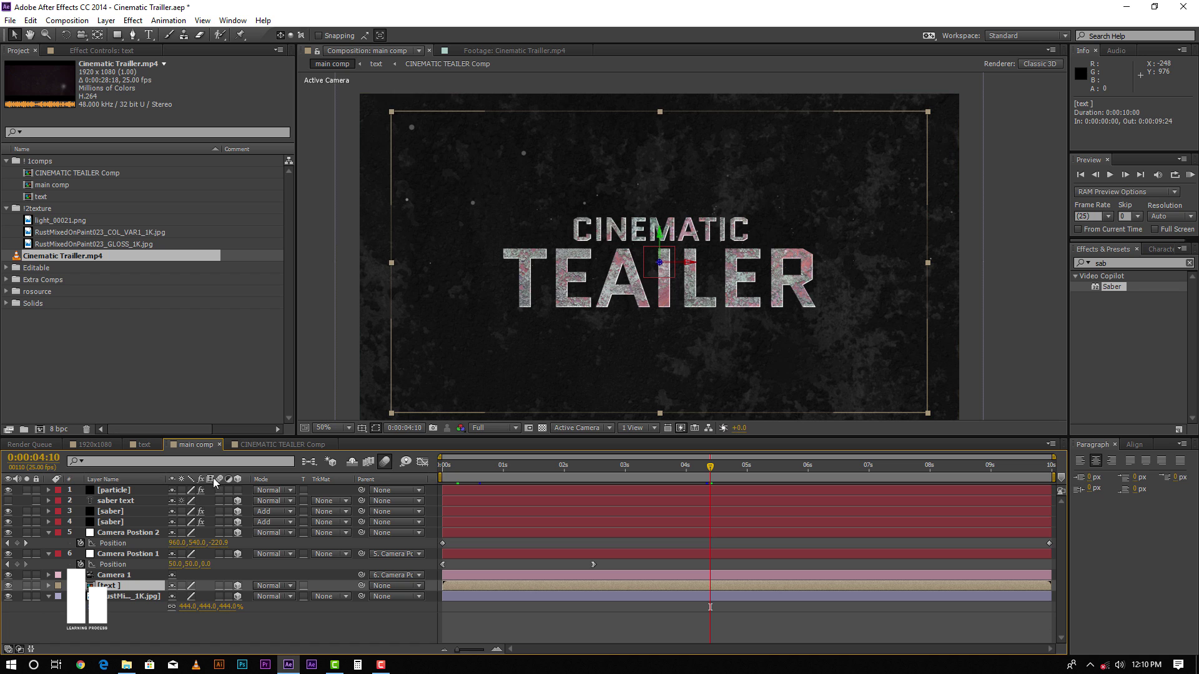
left_click_drag(219, 596, 219, 501)
left_click(491, 469)
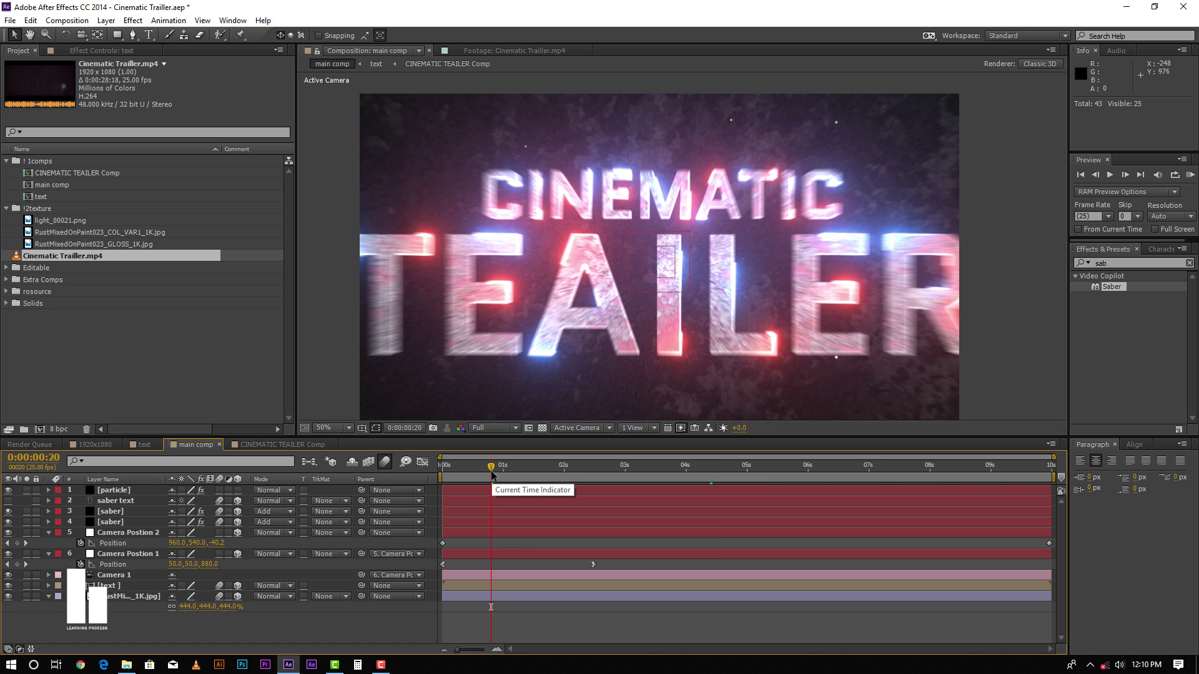
left_click_drag(491, 474, 596, 468)
Turn Particular's particle Motion Blur On and raise the Shutter Angle to about 655
left_click(113, 490)
scroll(46, 324, "down", 5)
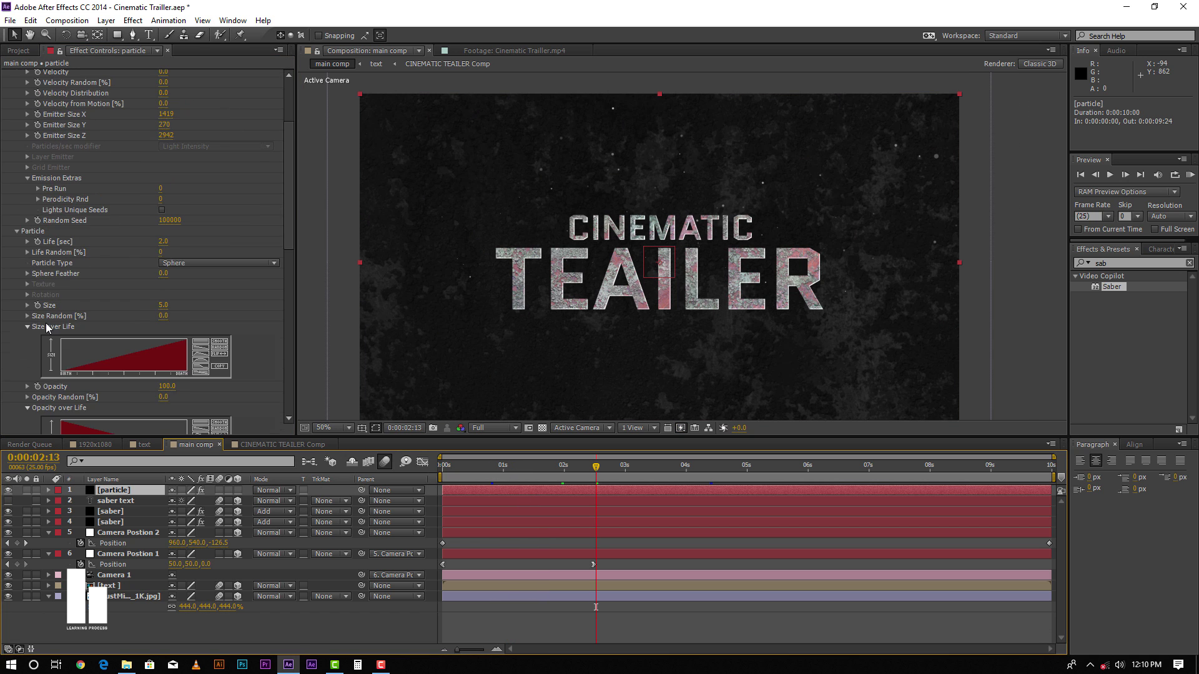
scroll(66, 287, "down", 10)
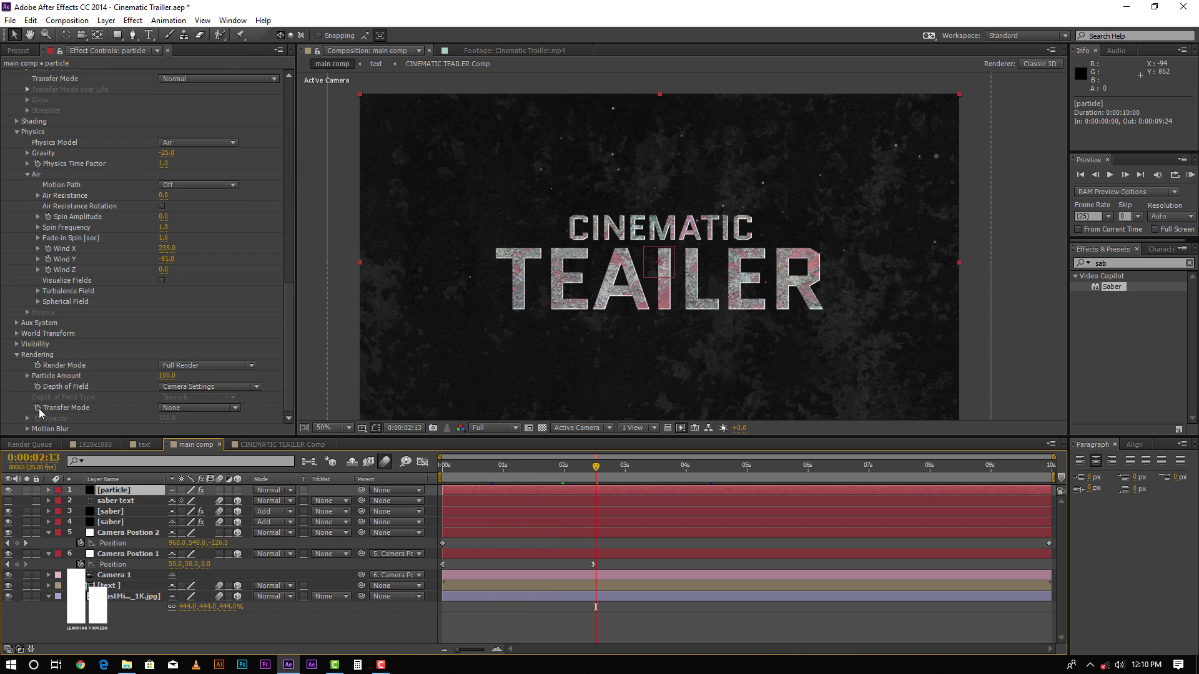
left_click(27, 429)
scroll(70, 365, "down", 3)
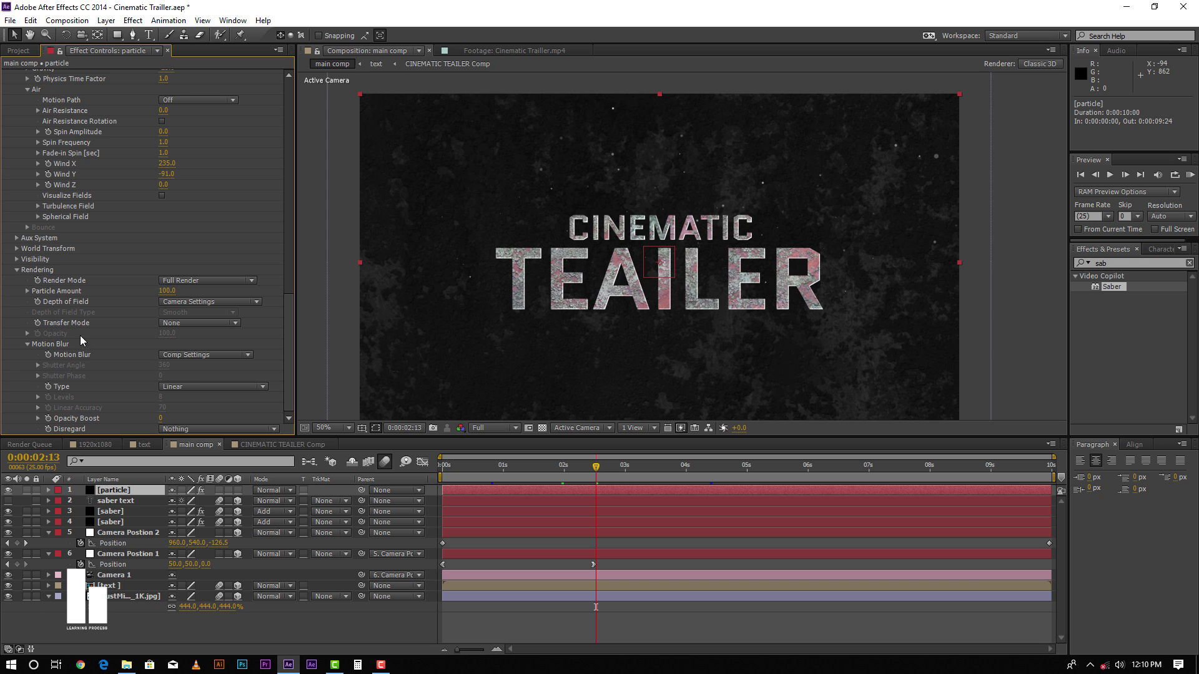
left_click(200, 357)
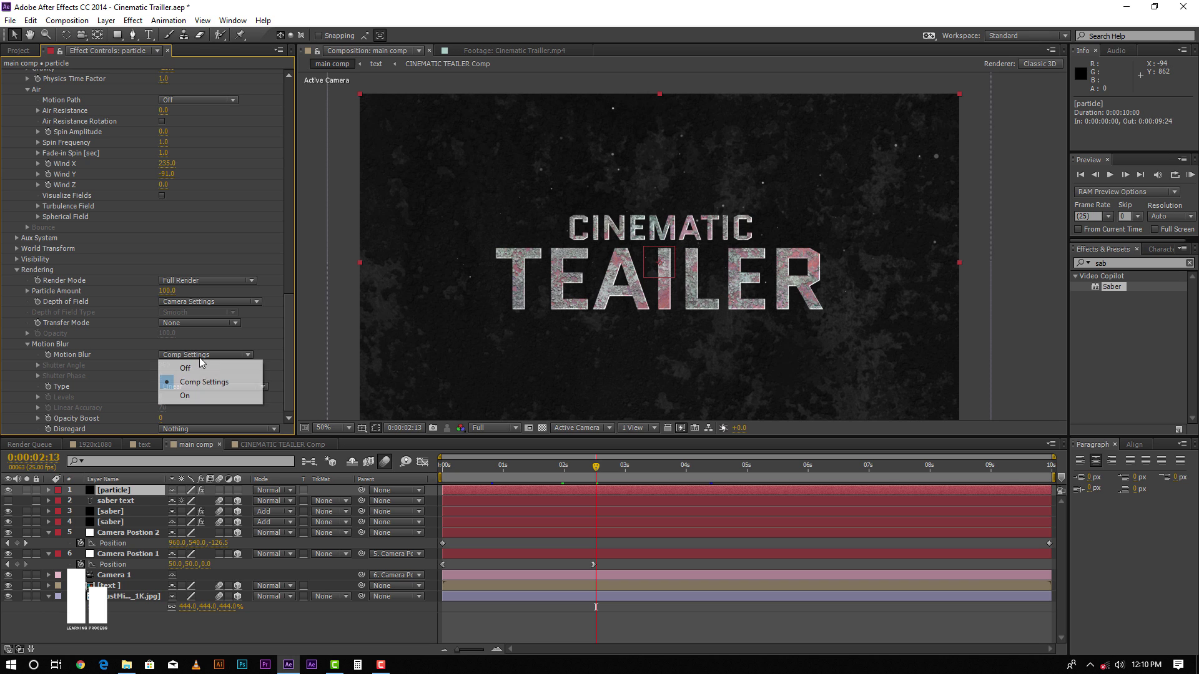
left_click(188, 396)
left_click_drag(164, 371, 197, 361)
left_click_drag(280, 358, 321, 355)
left_click_drag(229, 355, 273, 352)
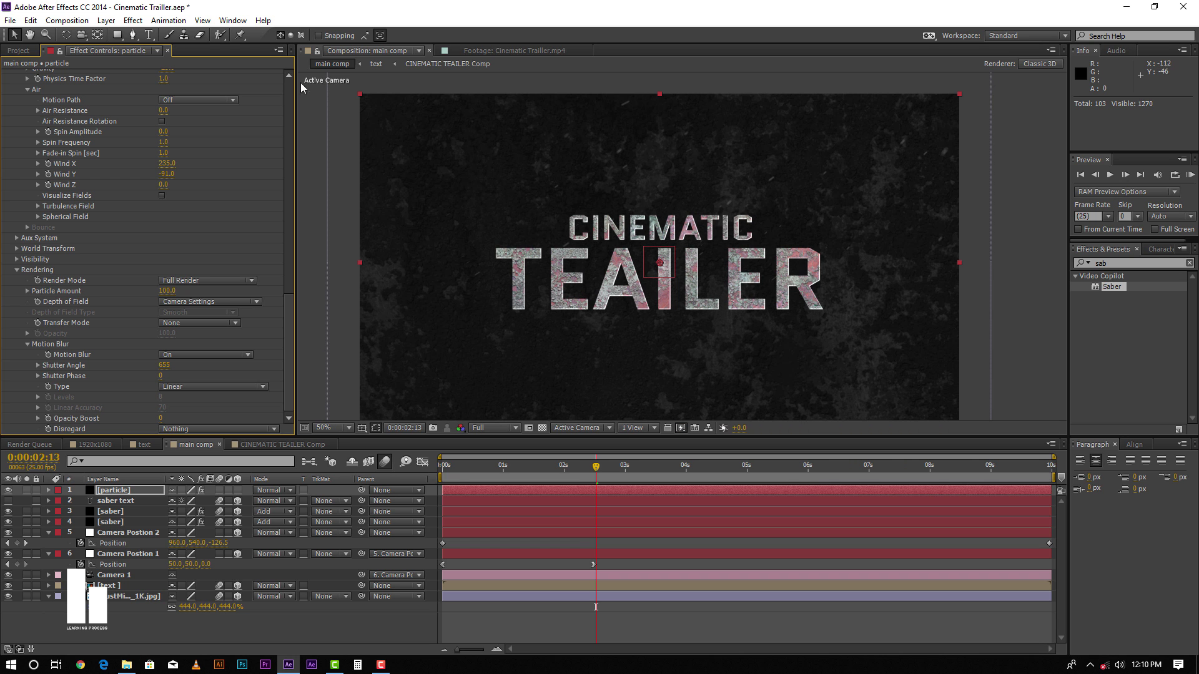
Change the particle colour to golden yellow FFC000
scroll(94, 274, "up", 10)
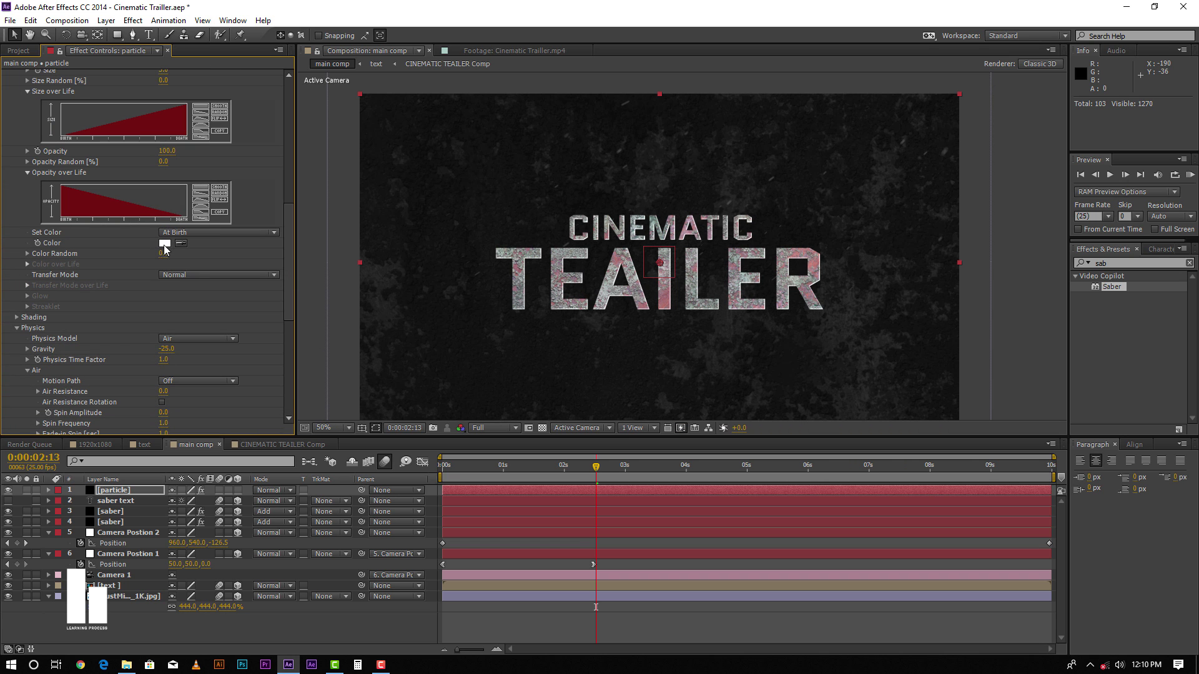
left_click(165, 242)
type("FF0000")
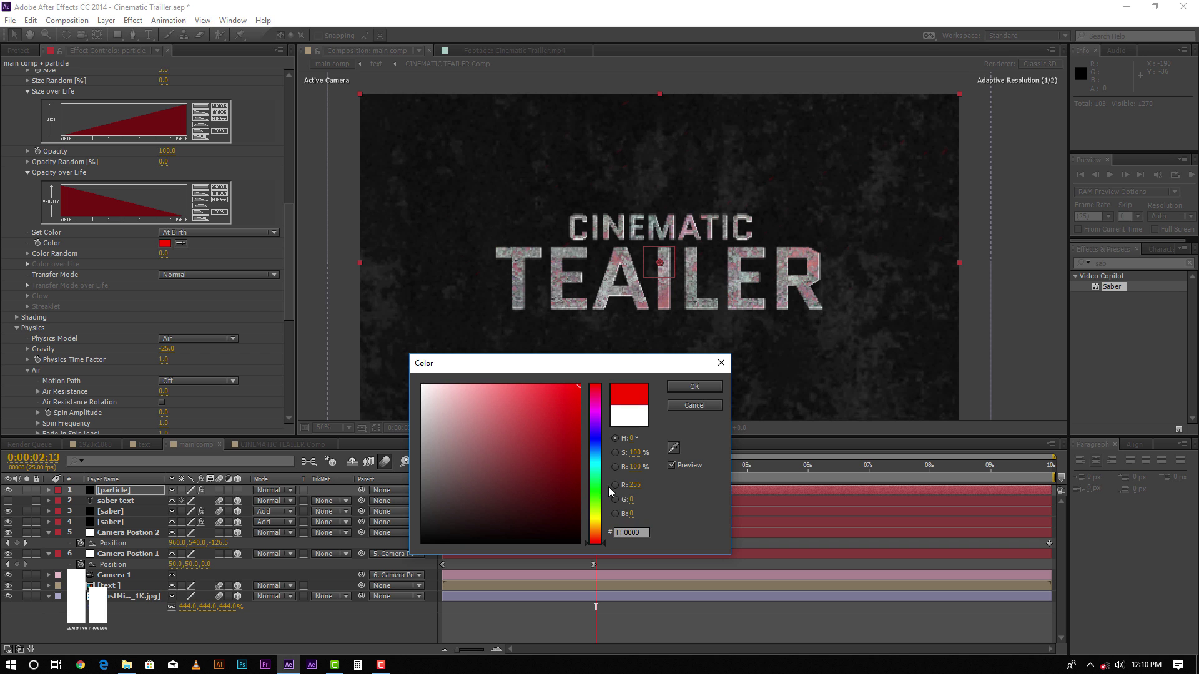
left_click_drag(597, 527, 597, 523)
left_click(684, 385)
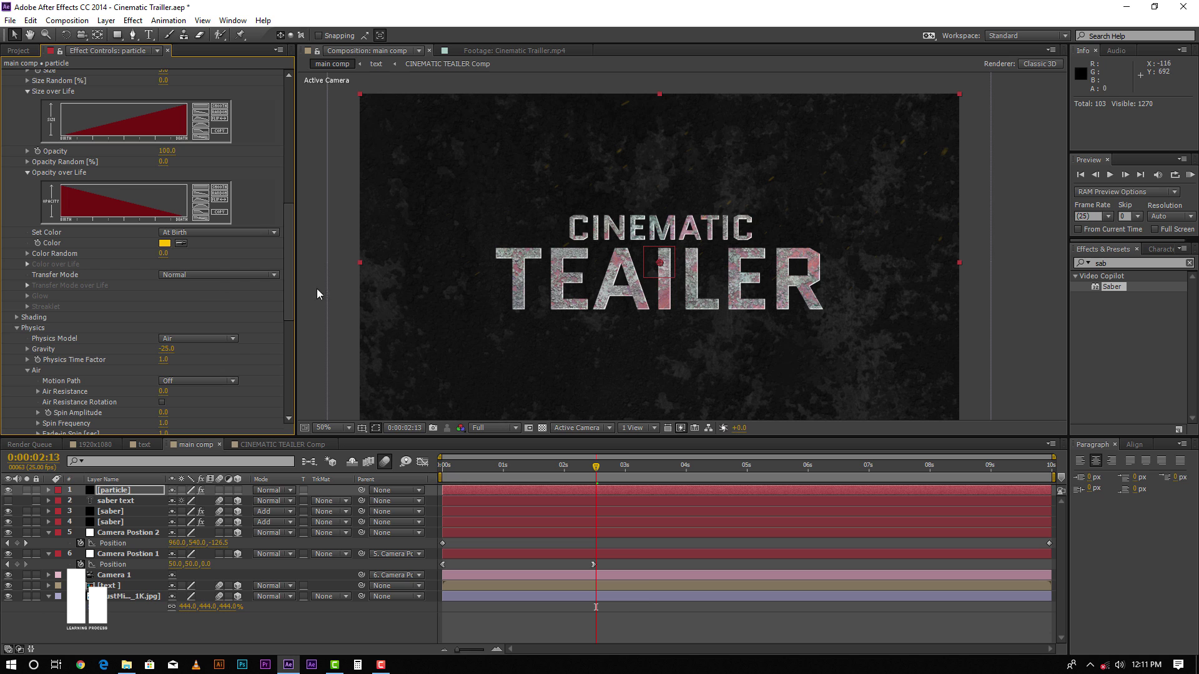
Duplicate the particle layer with Ctrl+D
left_click(646, 617)
left_click(638, 490)
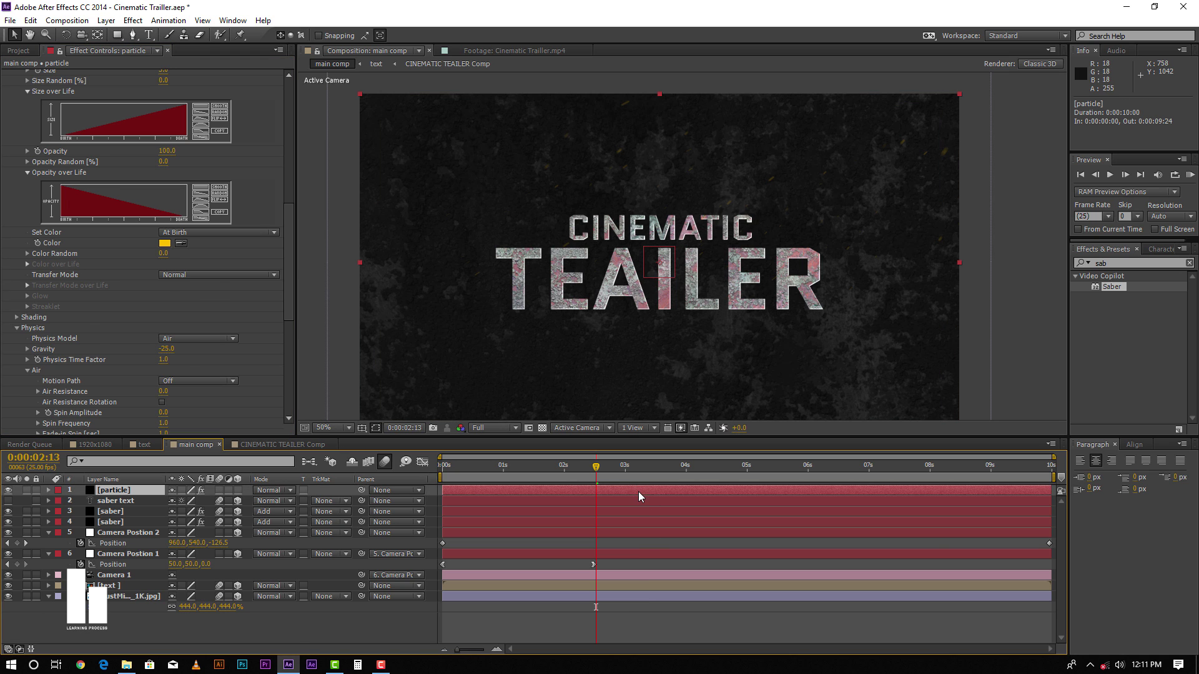
key("ctrl+d")
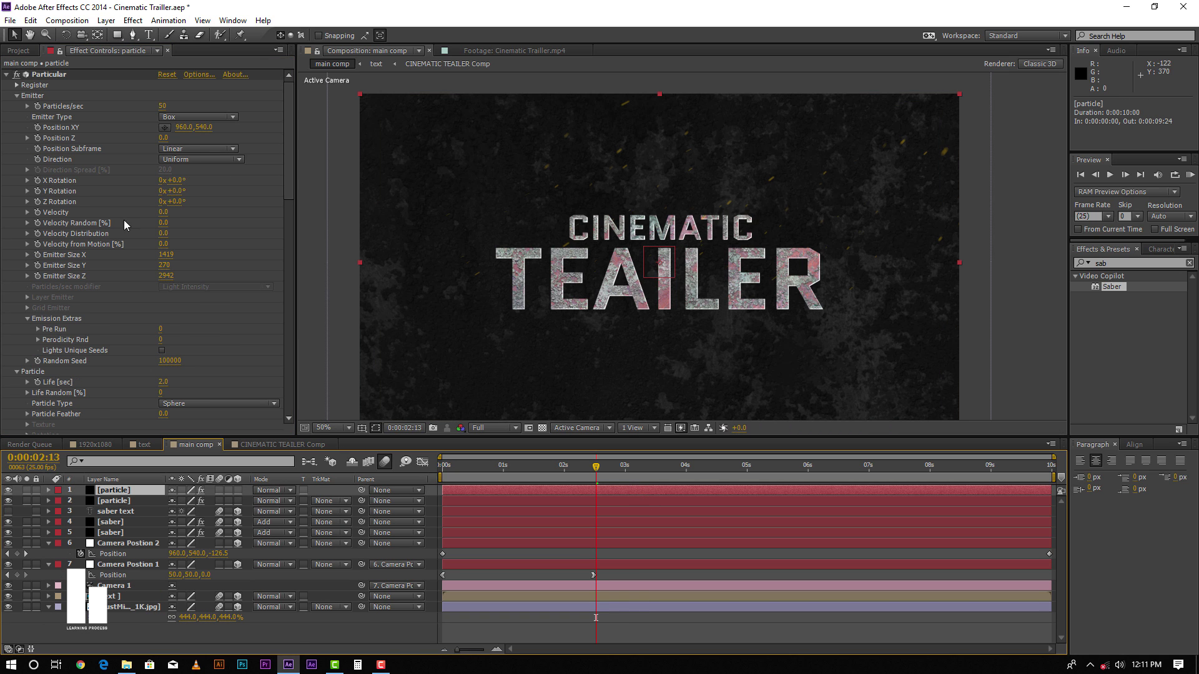
Set the duplicate particle layer's shutter angle to about 599 and shift its colour to teal
scroll(77, 323, "down", 15)
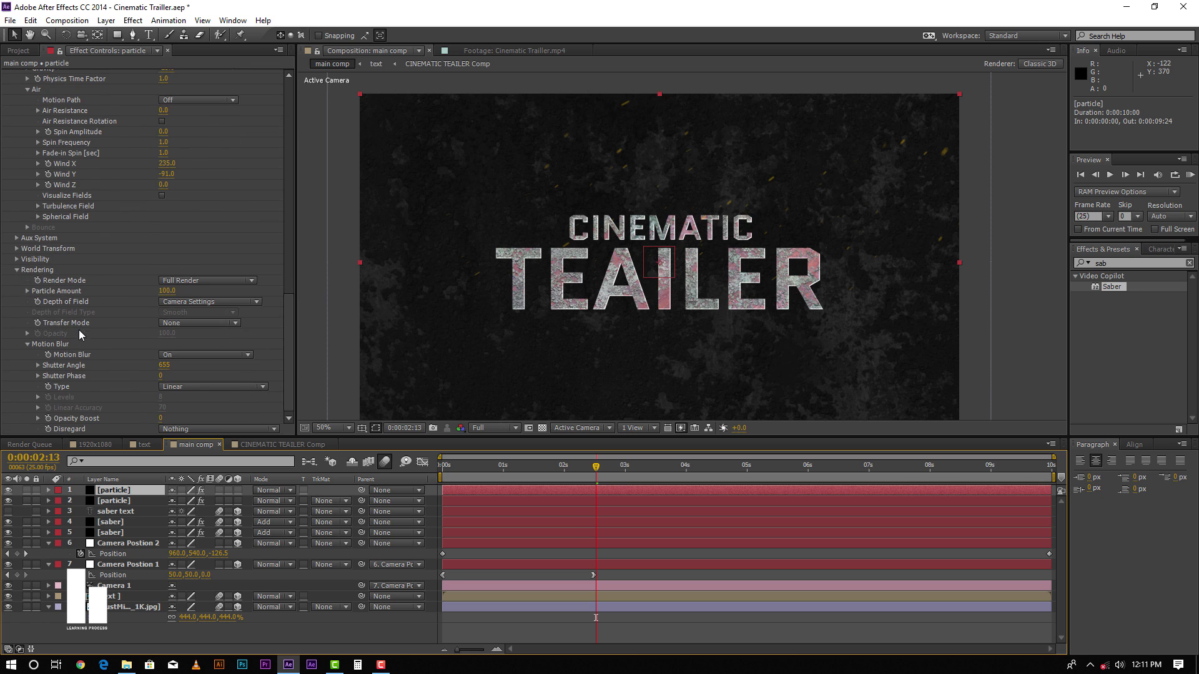
left_click_drag(163, 365, 210, 358)
left_click_drag(303, 347, 111, 347)
scroll(152, 264, "up", 15)
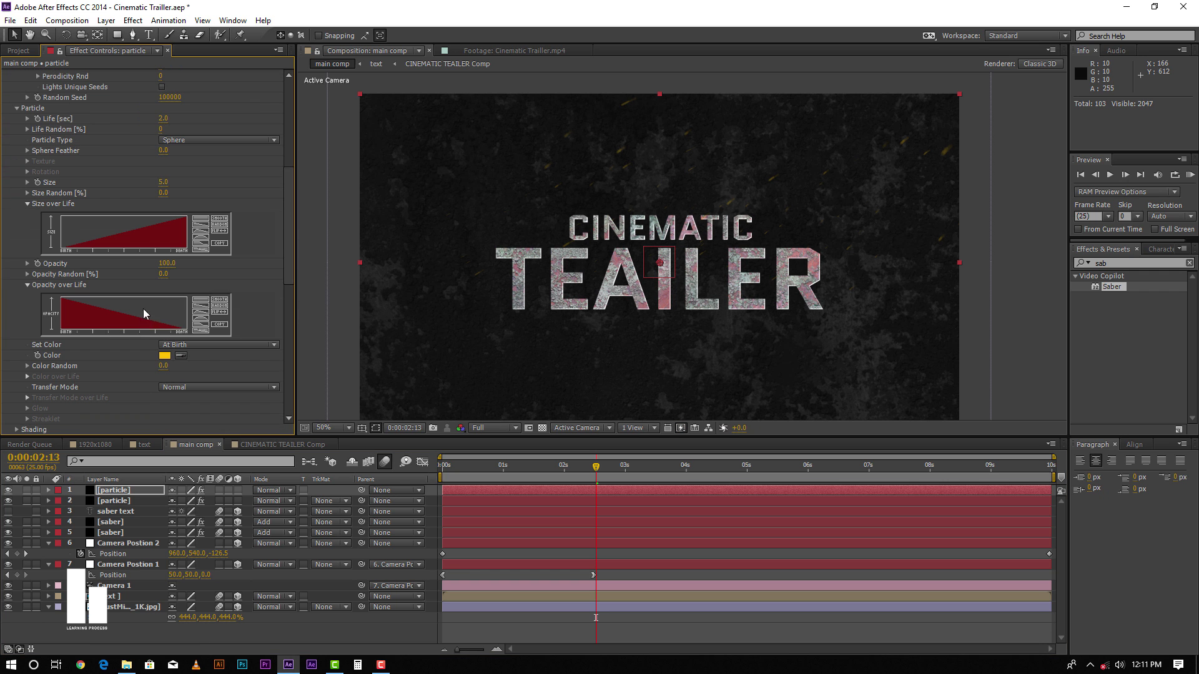
left_click(165, 356)
left_click(596, 528)
left_click_drag(596, 529, 596, 542)
key("Return")
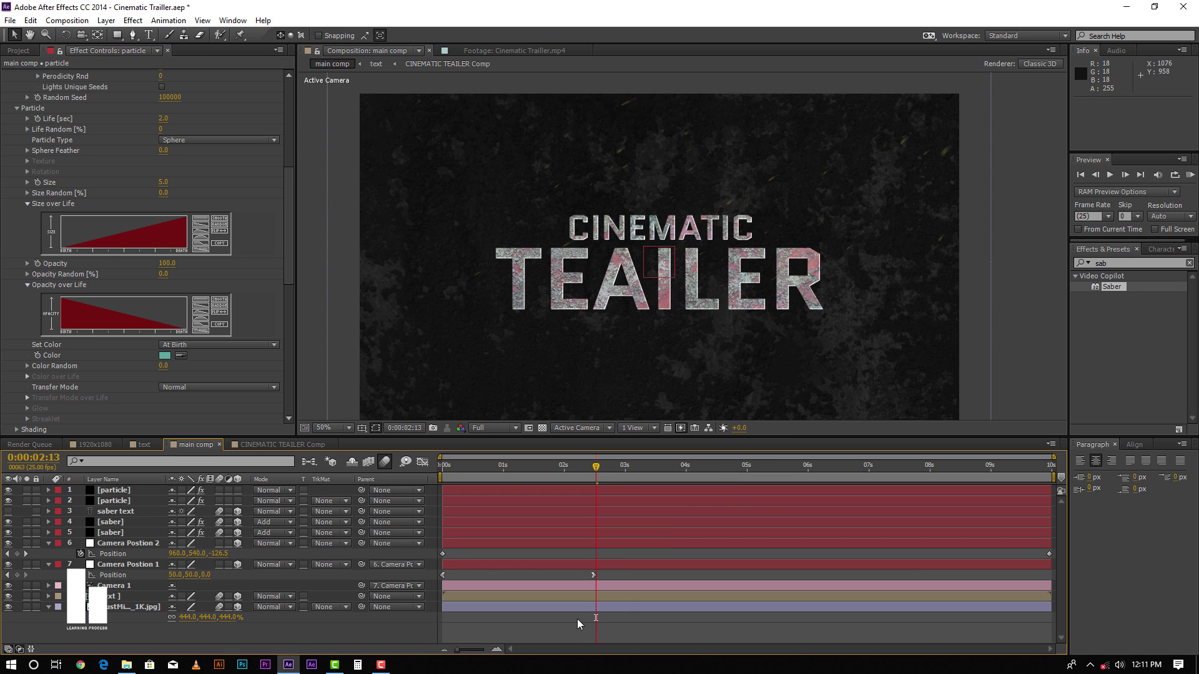
Create a new solid named 'palexus'
right_click(351, 632)
mouse_move(437, 501)
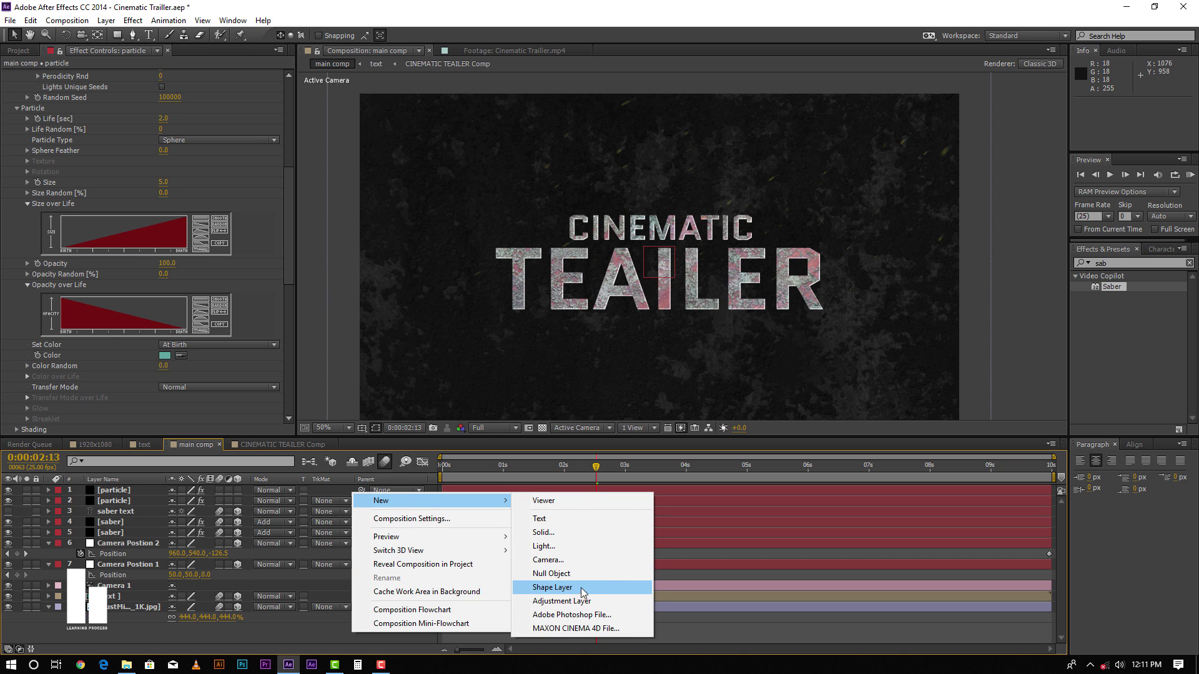
left_click(555, 535)
type("palexus")
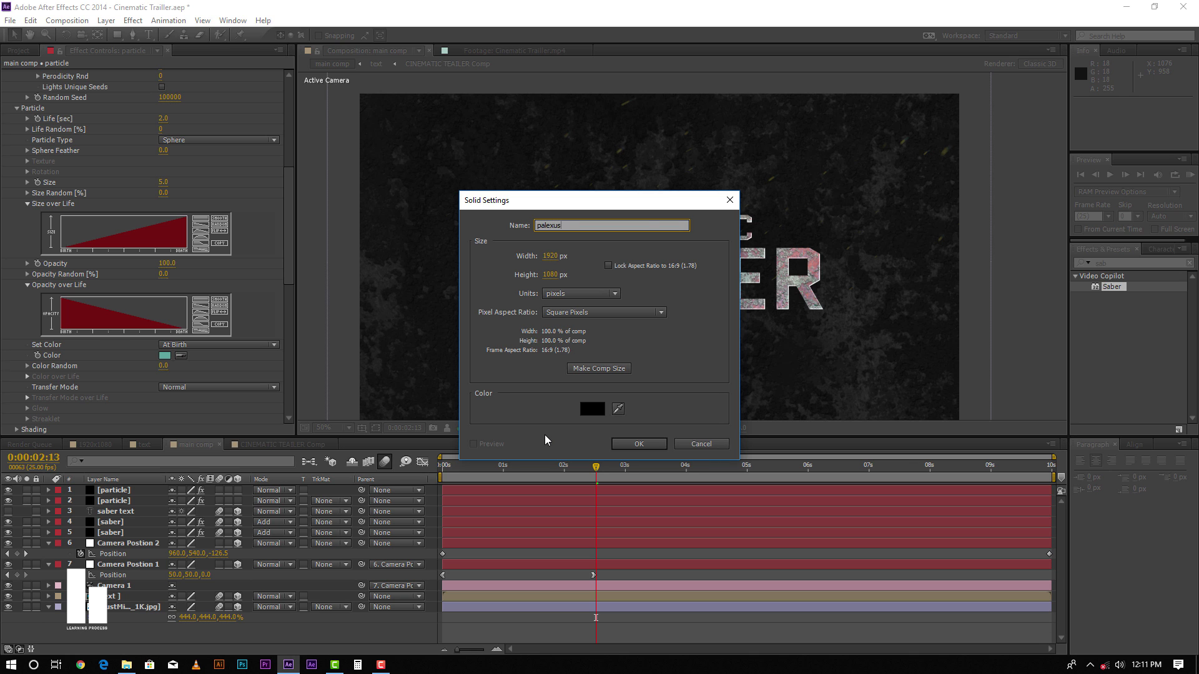
key("Return")
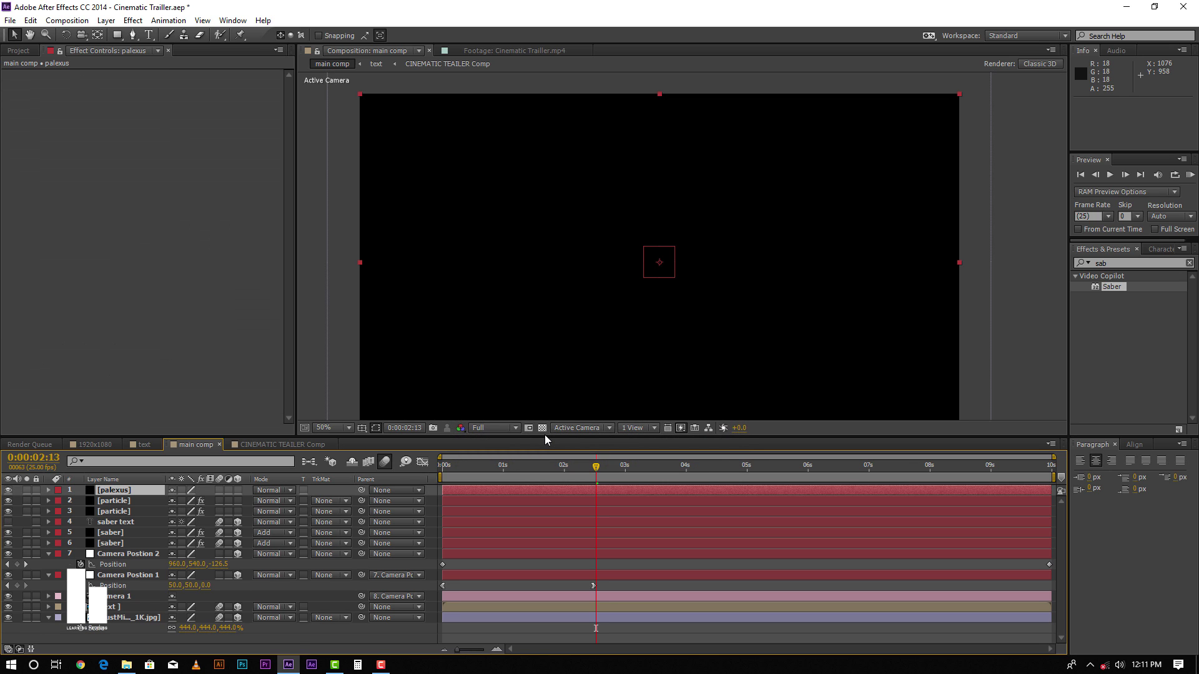
Apply Plexus with a Cube primitive, a Noise effector and a Lines renderer
right_click(133, 167)
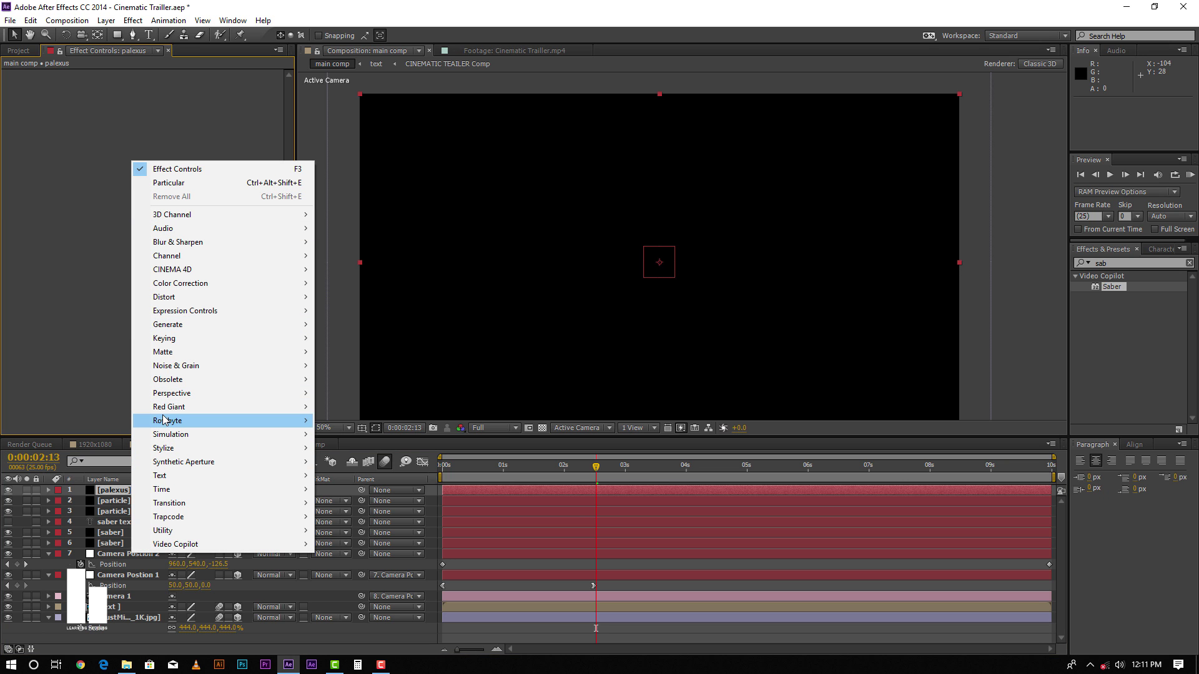
mouse_move(167, 420)
left_click(365, 420)
left_click(225, 85)
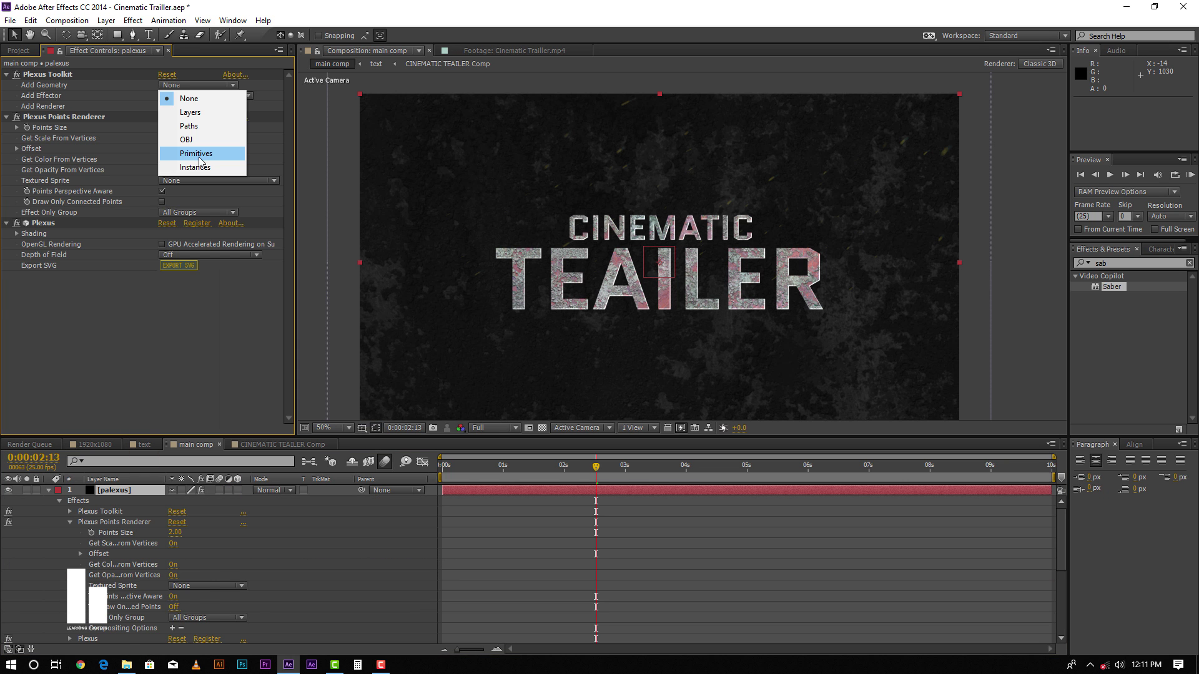
left_click(237, 152)
left_click(186, 97)
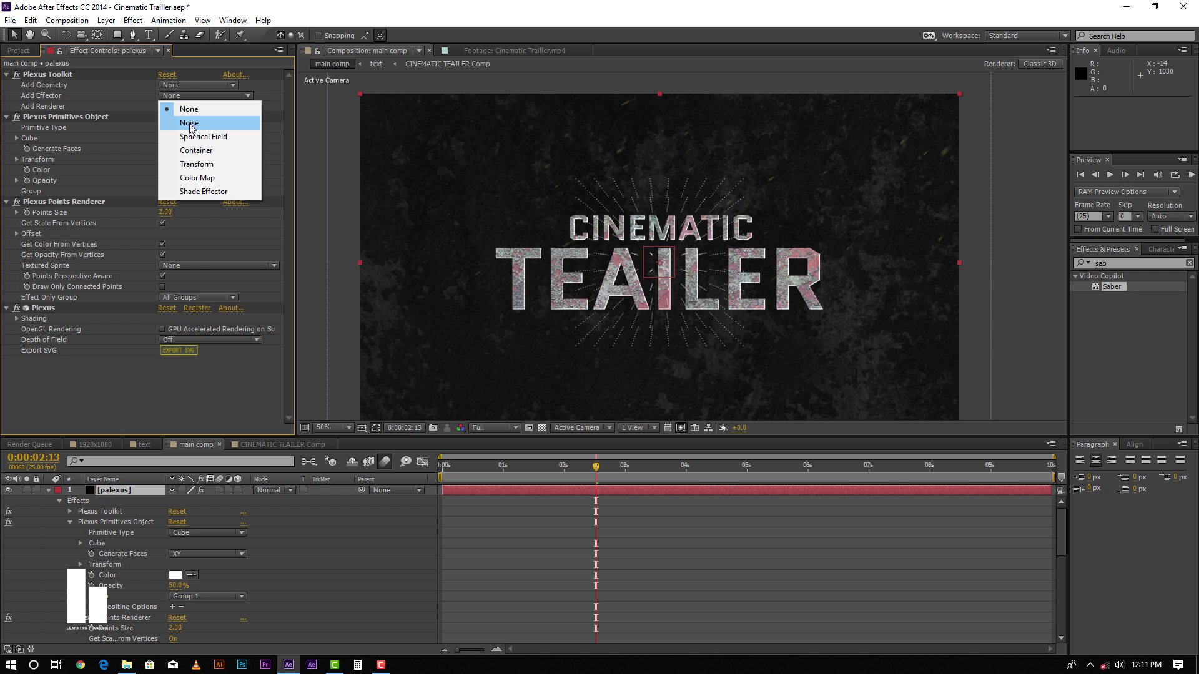
left_click(188, 118)
left_click(189, 107)
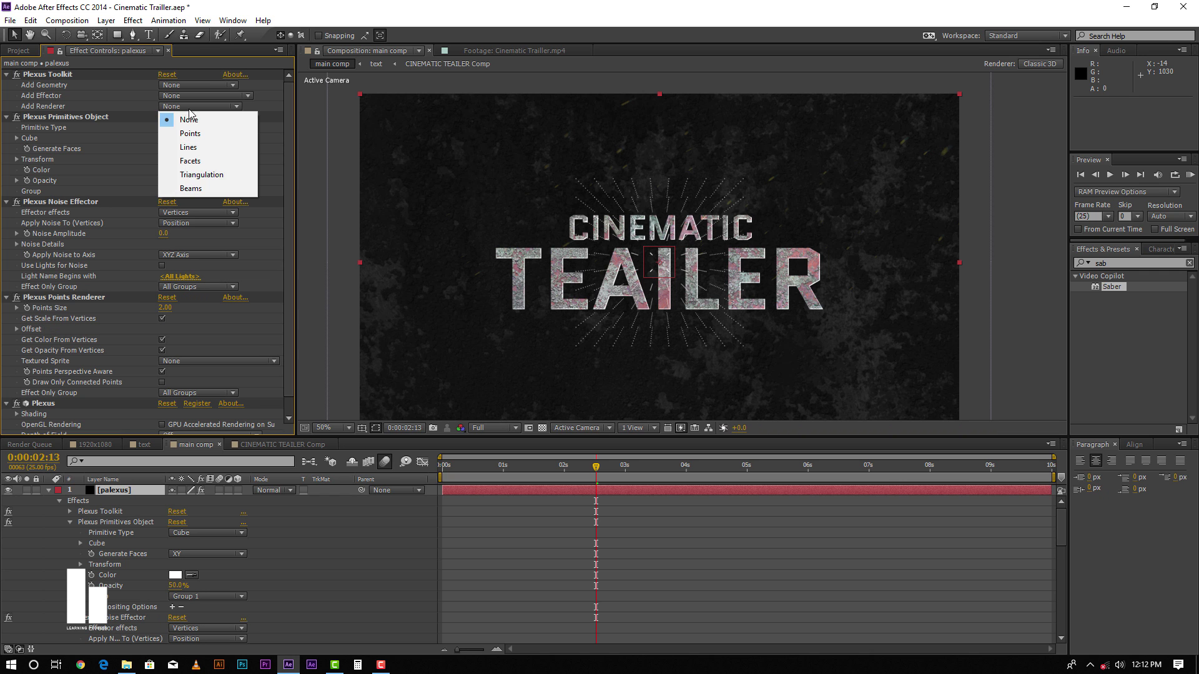
left_click(191, 148)
Set noise amplitude to 2589 and raise the maximum line distance to connect more points
left_click_drag(163, 234, 212, 234)
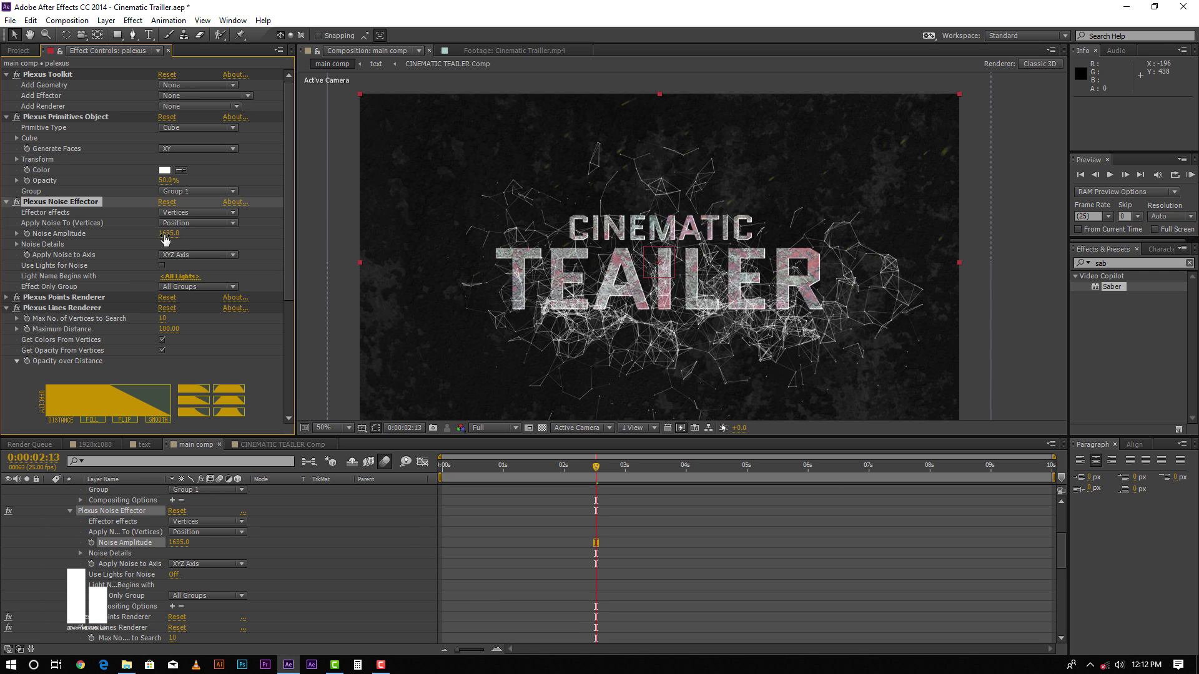
scroll(45, 311, "down", 3)
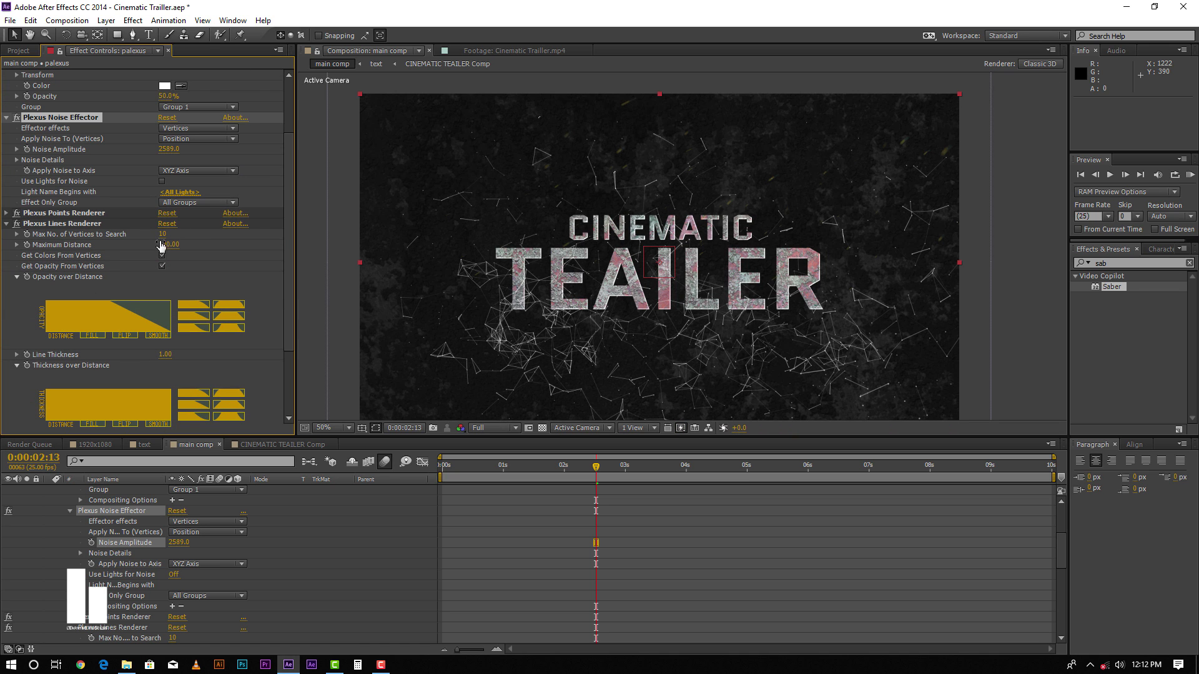
left_click_drag(167, 244, 368, 244)
left_click_drag(451, 244, 486, 256)
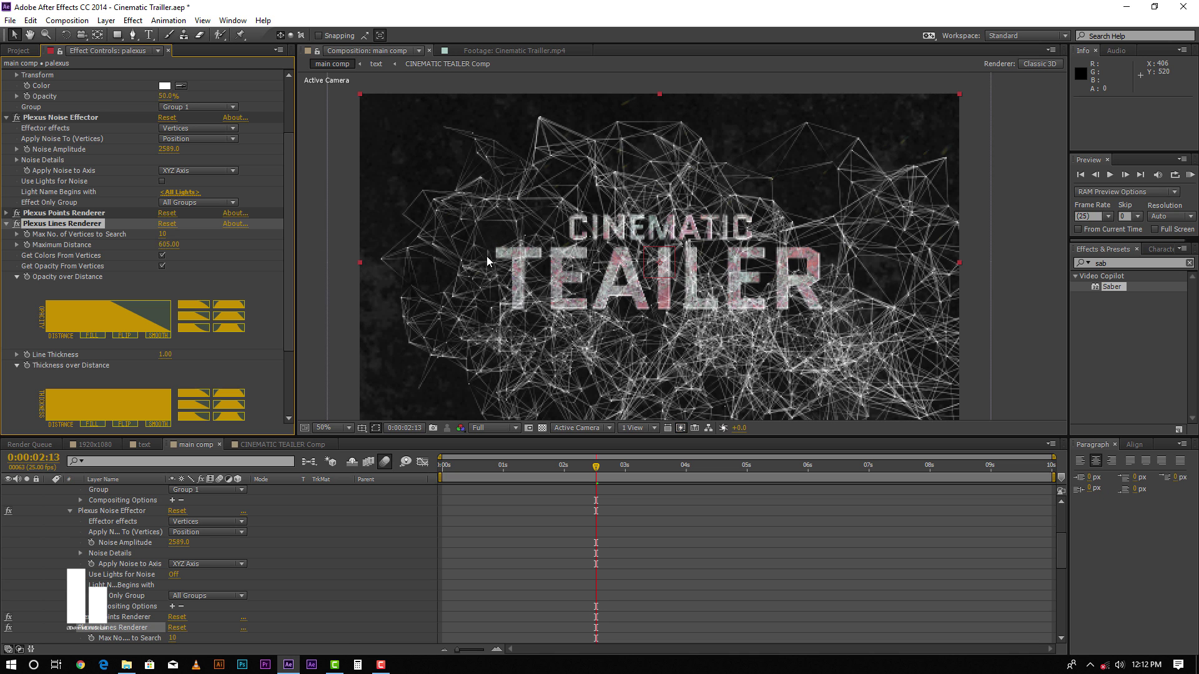
scroll(74, 205, "up", 3)
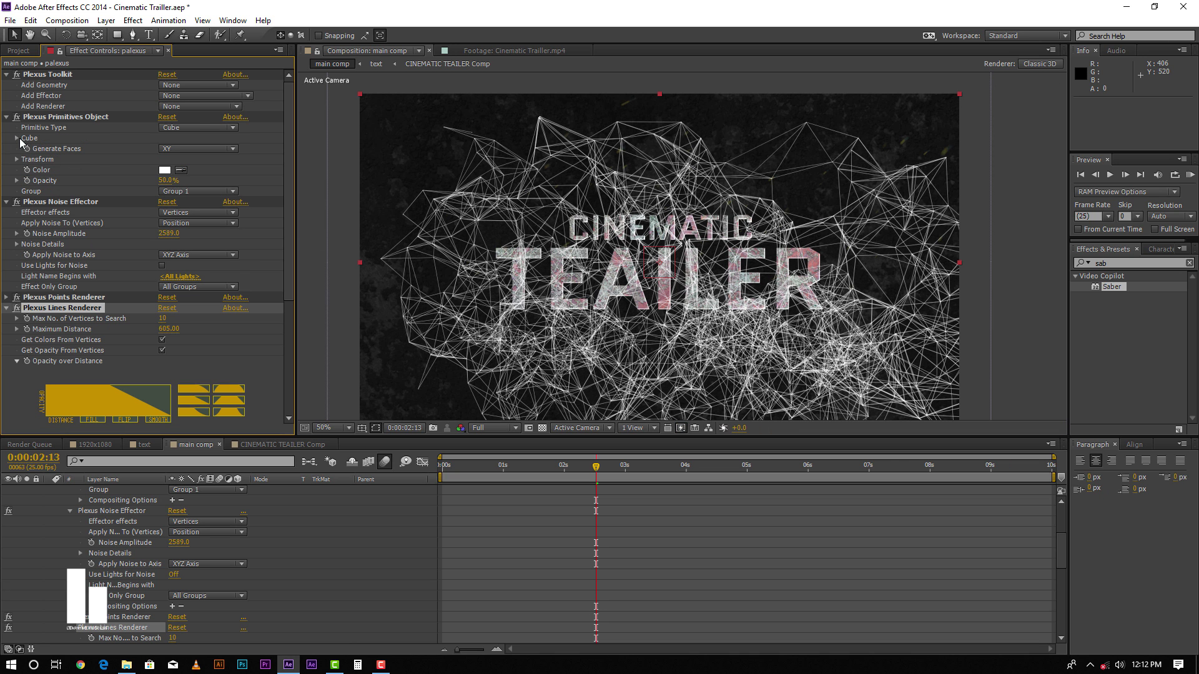
Set the Plexus cube to 5 points in X, Y and Z
left_click(17, 137)
left_click(164, 149)
type("5")
key("Tab")
type("5")
key("Tab")
type("5")
key("Return")
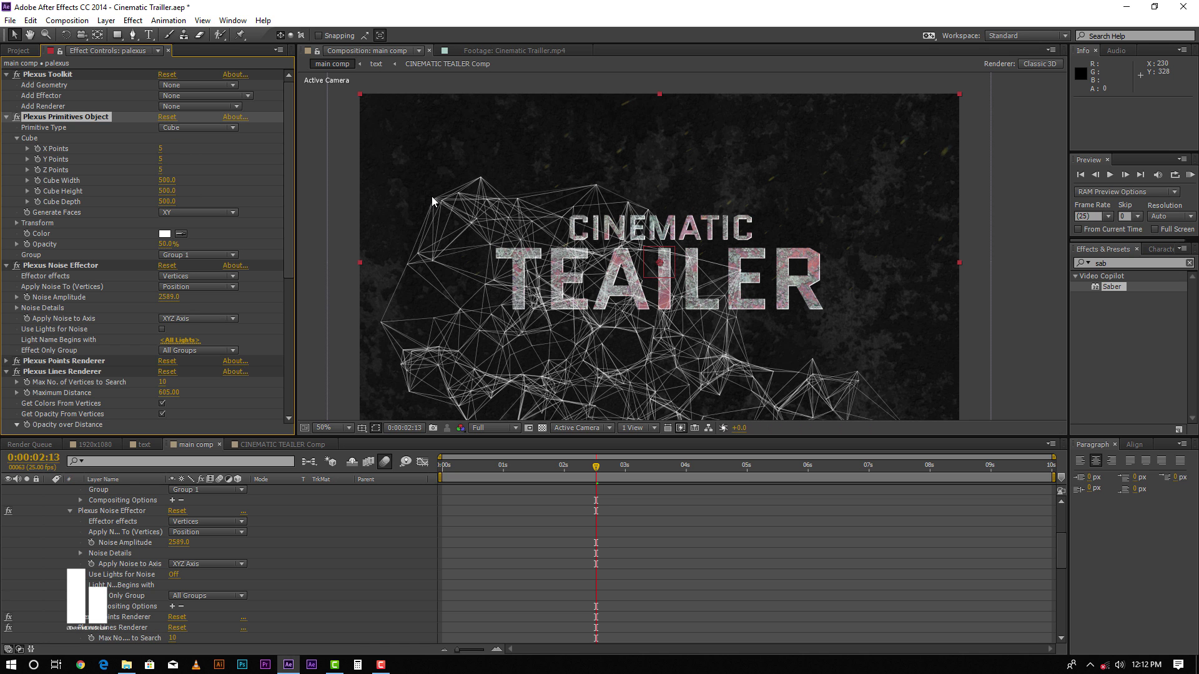
Raise noise amplitude to 5340 and tilt the cube mesh around its X axis
scroll(158, 186, "down", 3)
left_click_drag(168, 218, 275, 219)
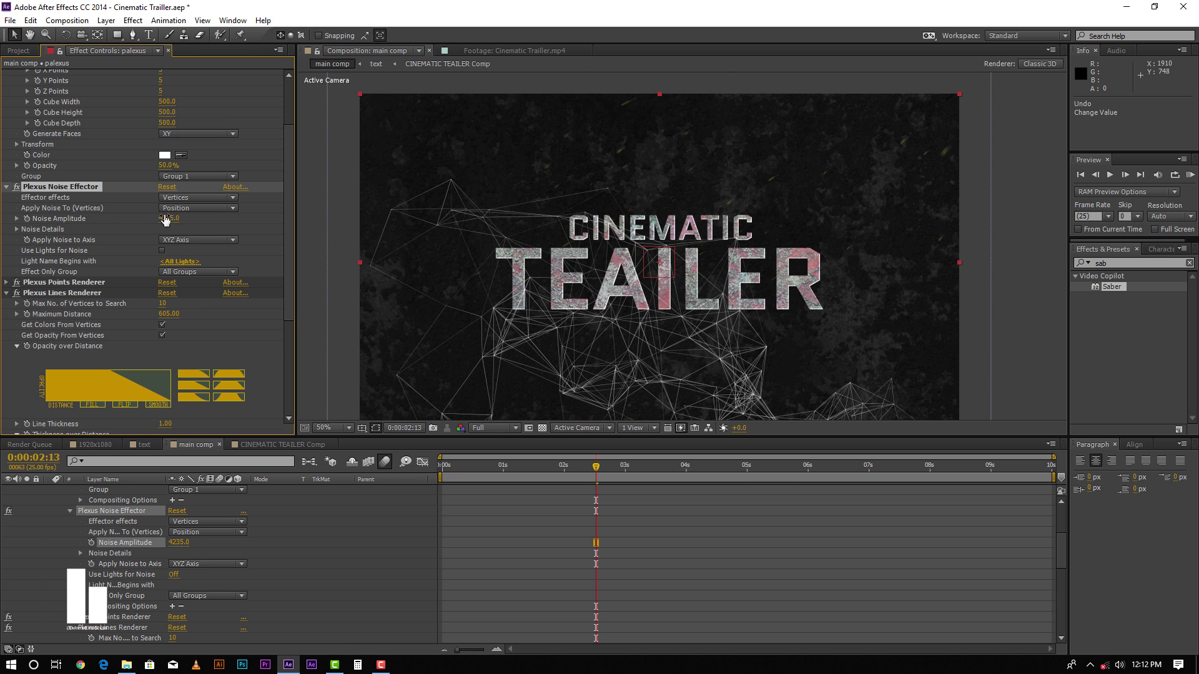
left_click_drag(166, 219, 304, 324)
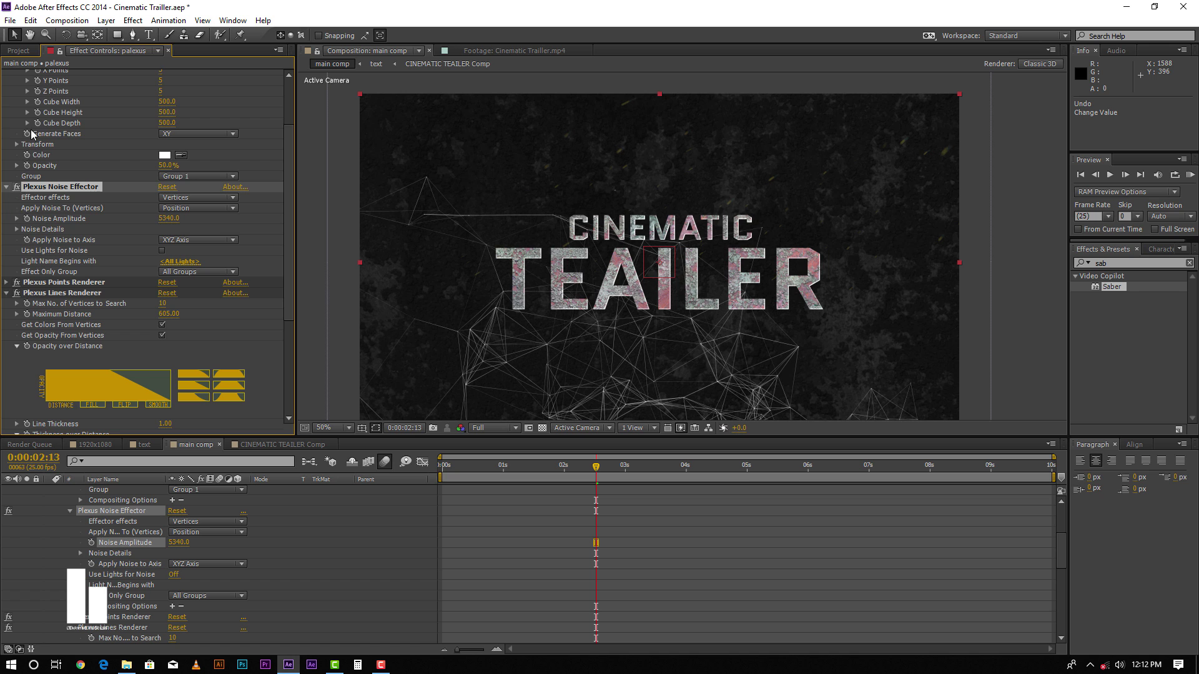
scroll(25, 163, "up", 3)
left_click(16, 223)
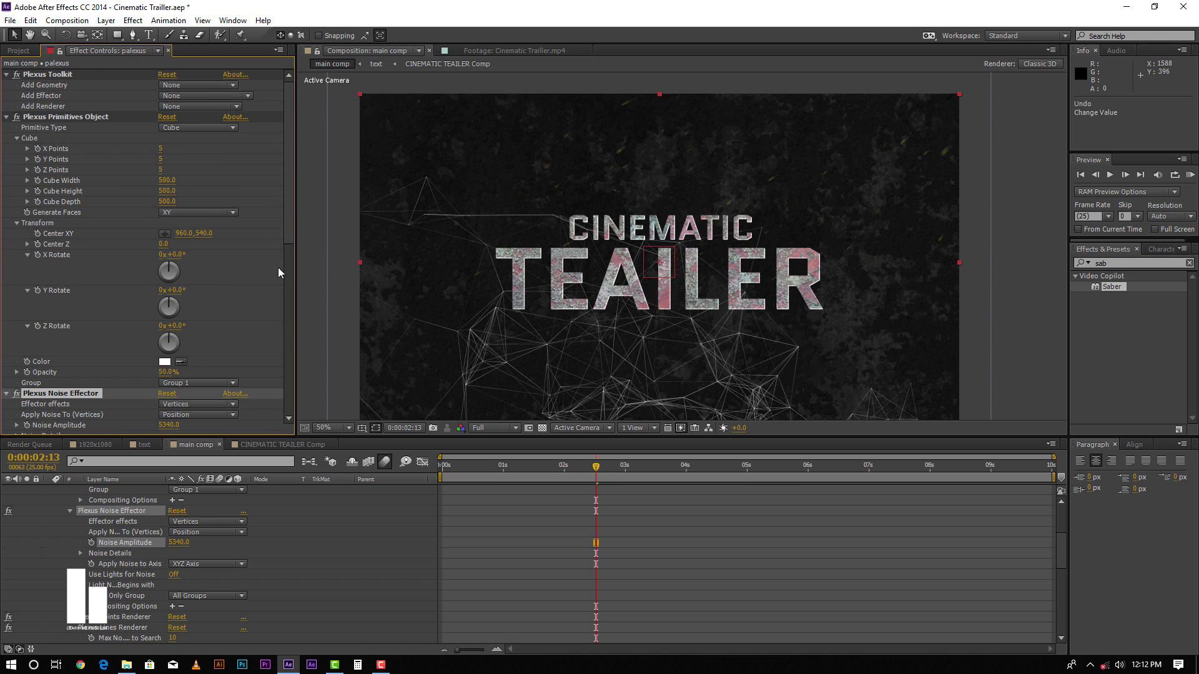
left_click_drag(183, 256, 319, 253)
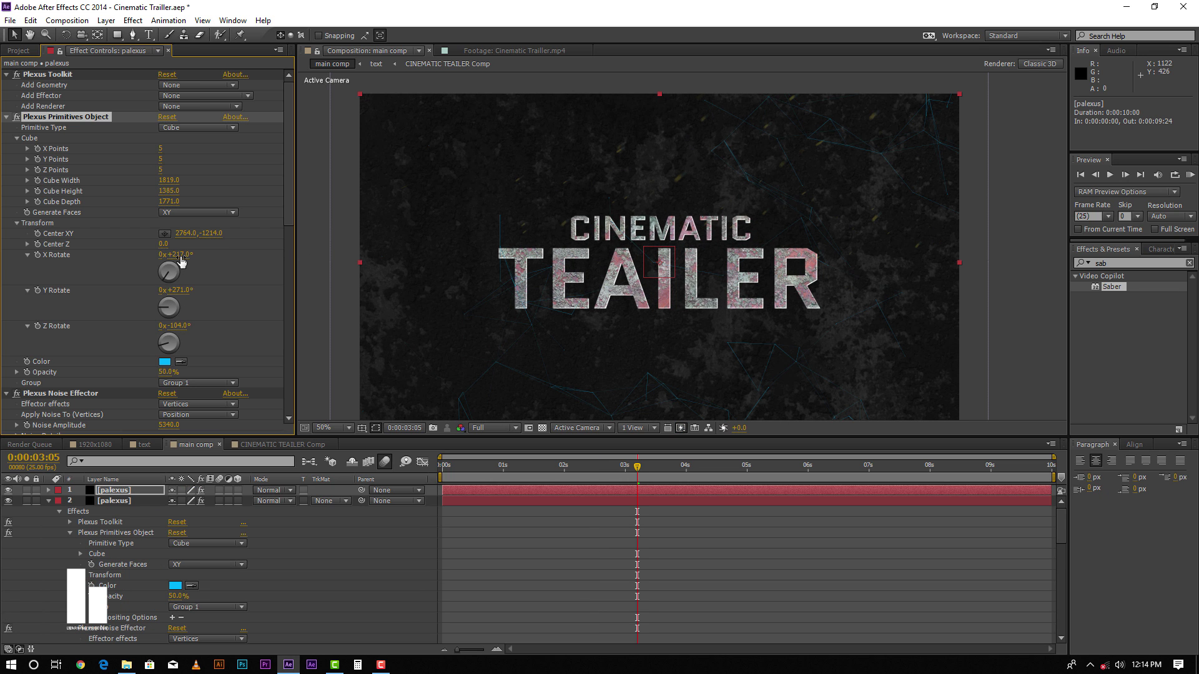
left_click_drag(181, 261, 131, 252)
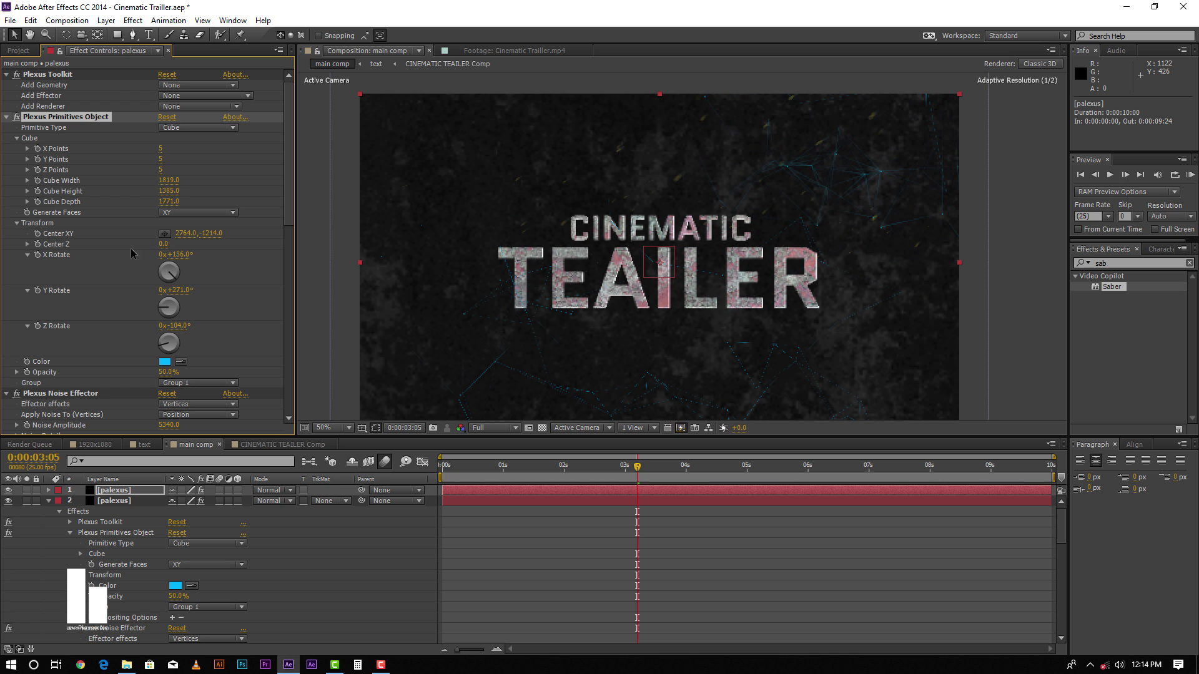
Turn the first Plexus mesh around its Y axis, keeping its lines cyan
left_click_drag(167, 291, 144, 287)
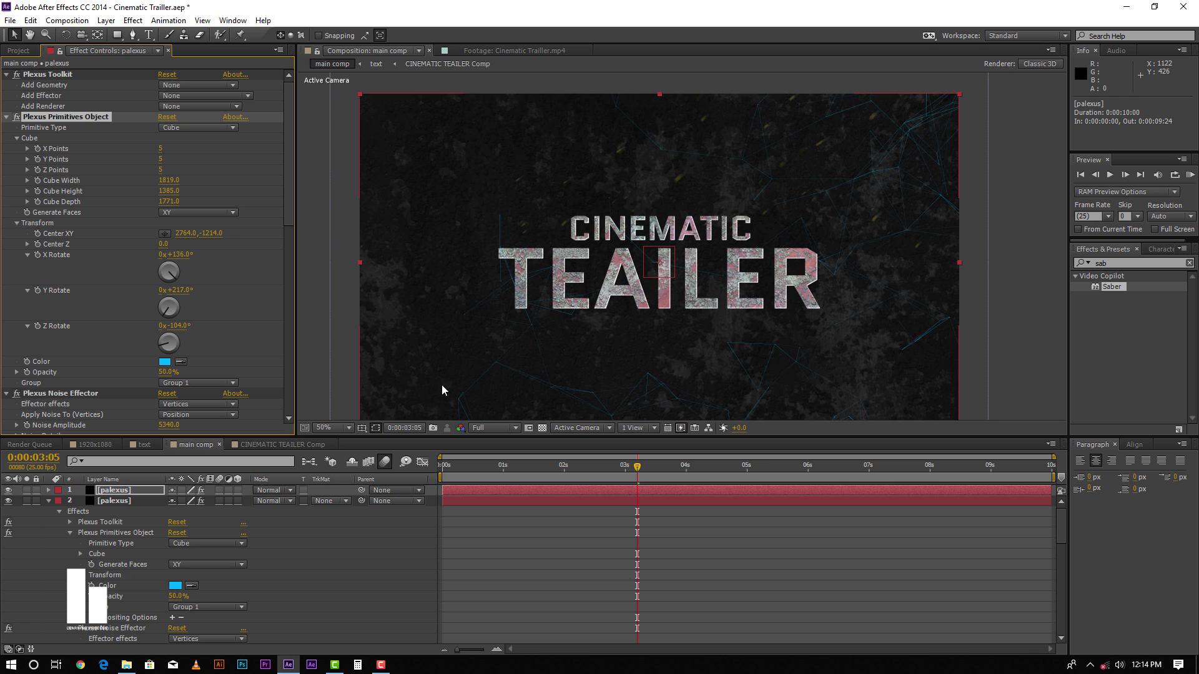
left_click(165, 361)
left_click_drag(485, 398, 368, 362)
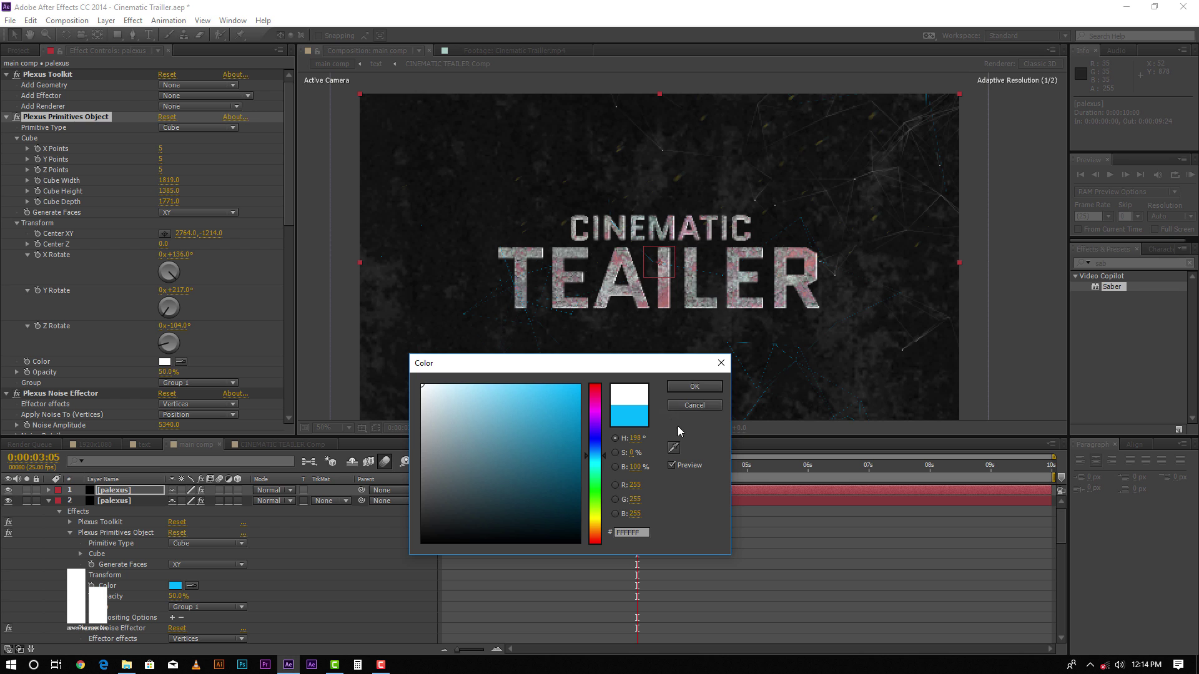
left_click(687, 406)
Make the second Plexus layer's lines white (FFFFFF), set X Rotate to 172° and expand Noise Details
left_click(637, 501)
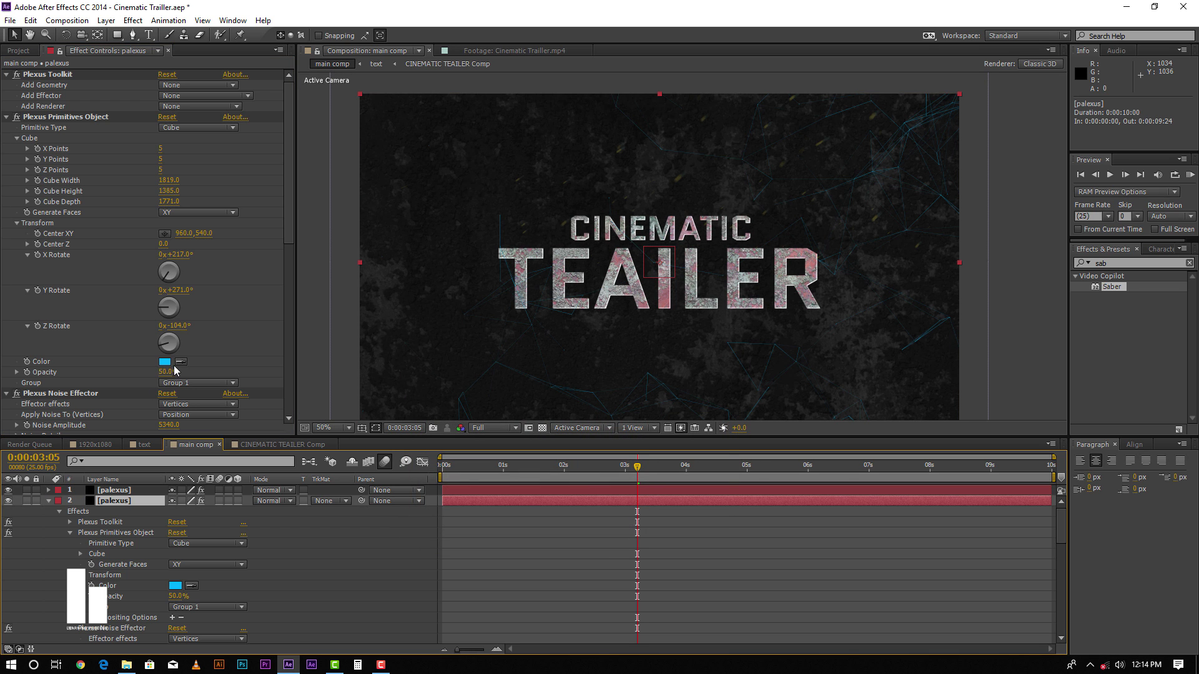
left_click(165, 362)
type("ffffff")
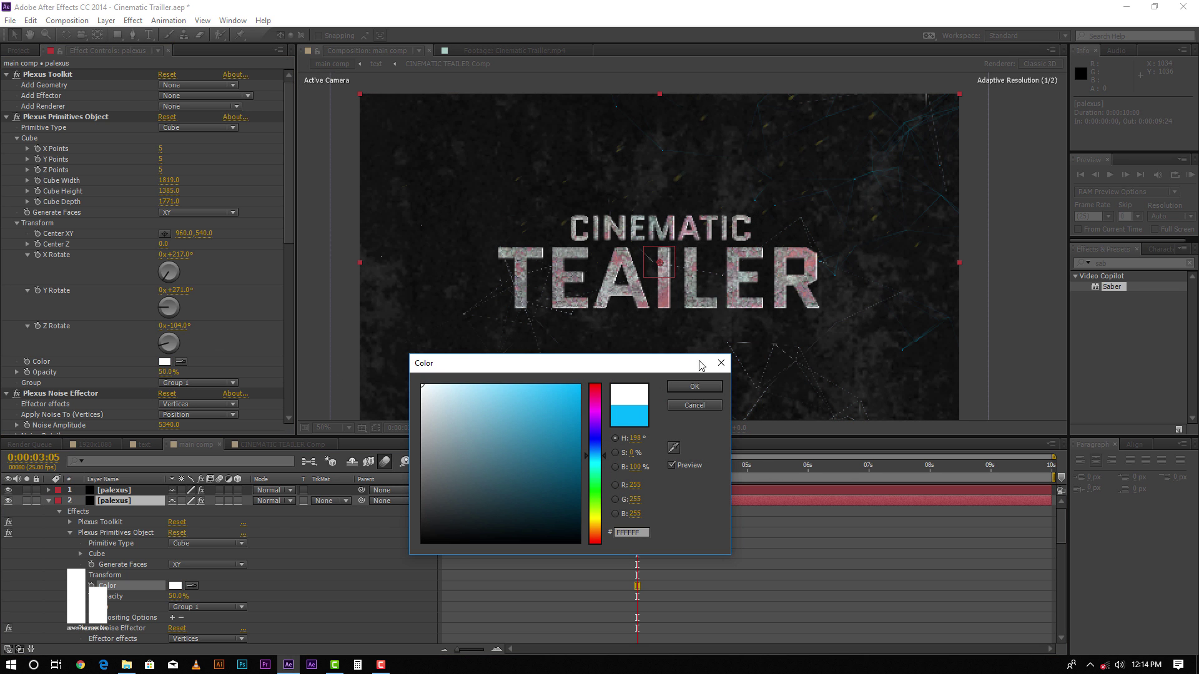
left_click(695, 387)
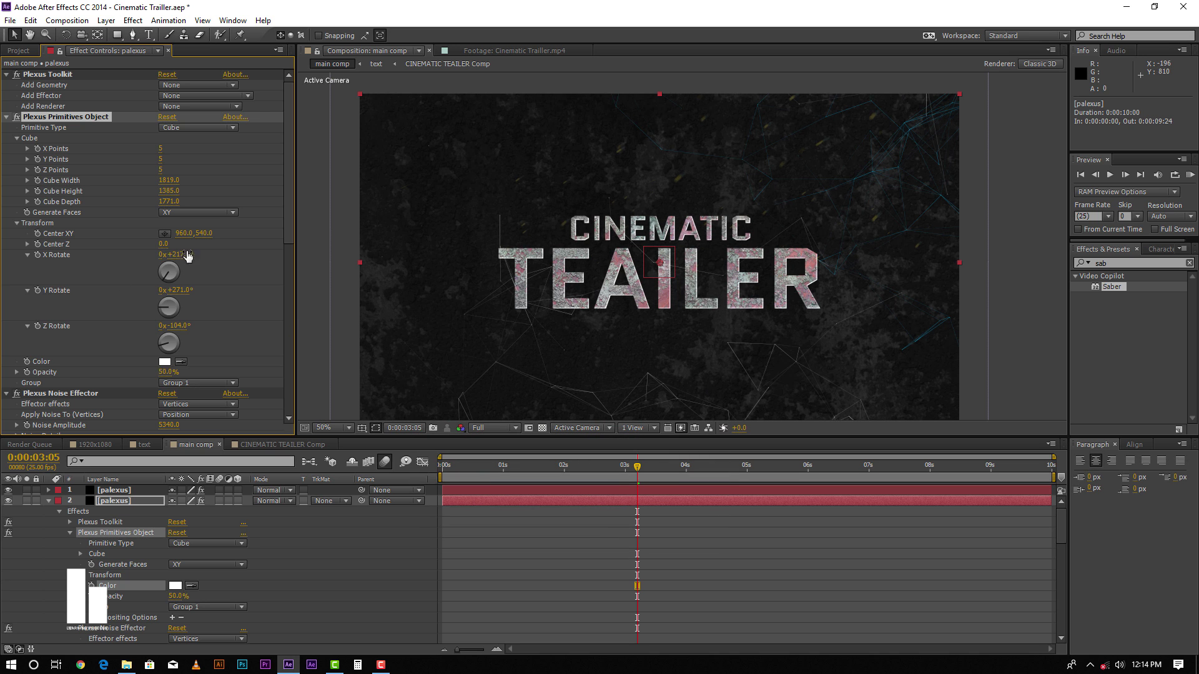
left_click_drag(182, 254, 150, 247)
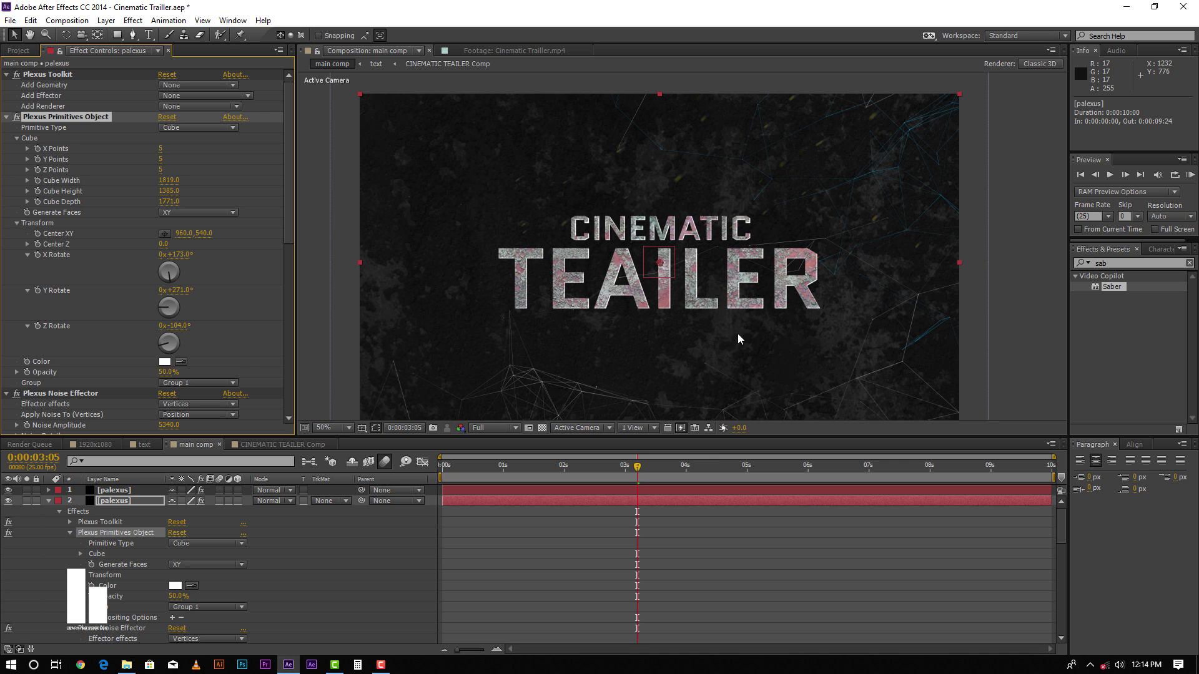
scroll(618, 256, "down", 1)
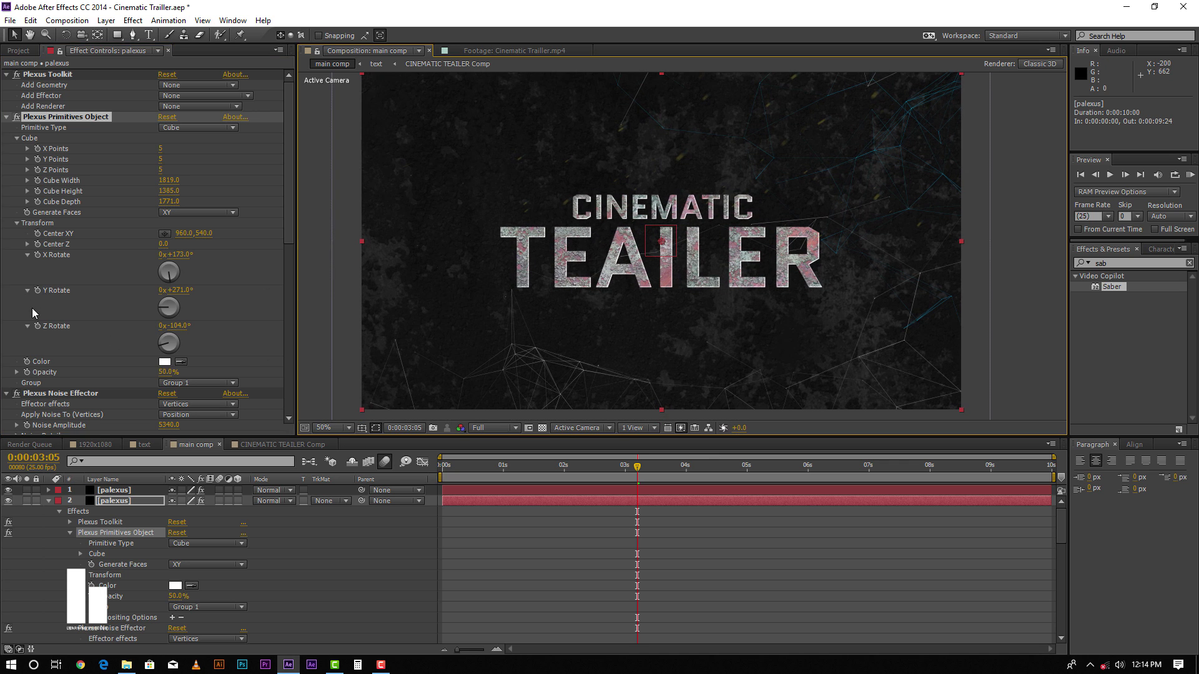
scroll(38, 306, "down", 4)
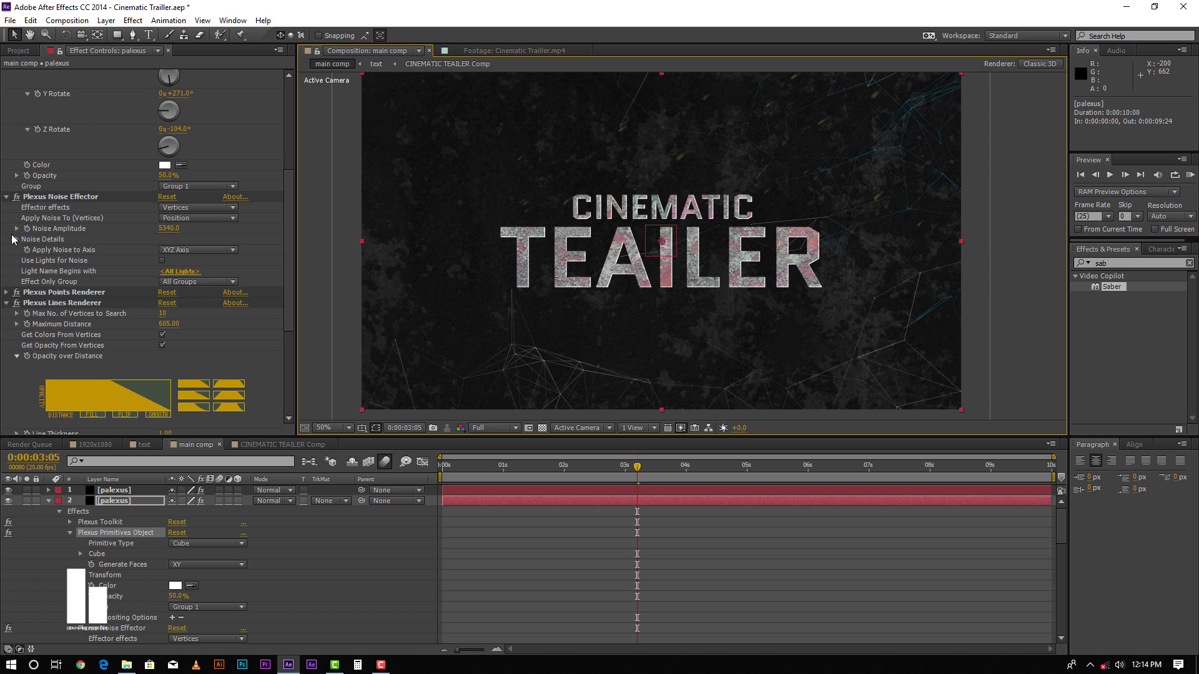
left_click(16, 239)
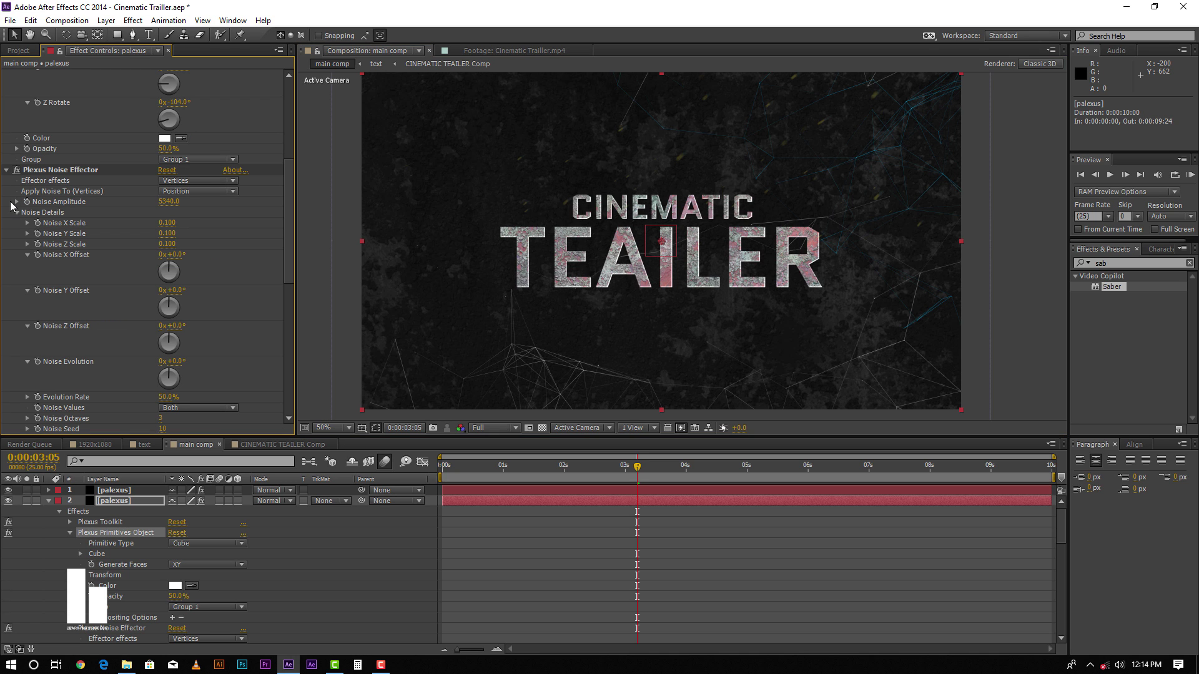
Add the expression time*.02 to the noise Evolution Rate and scrub to preview the drifting mesh
left_click(38, 363, "alt")
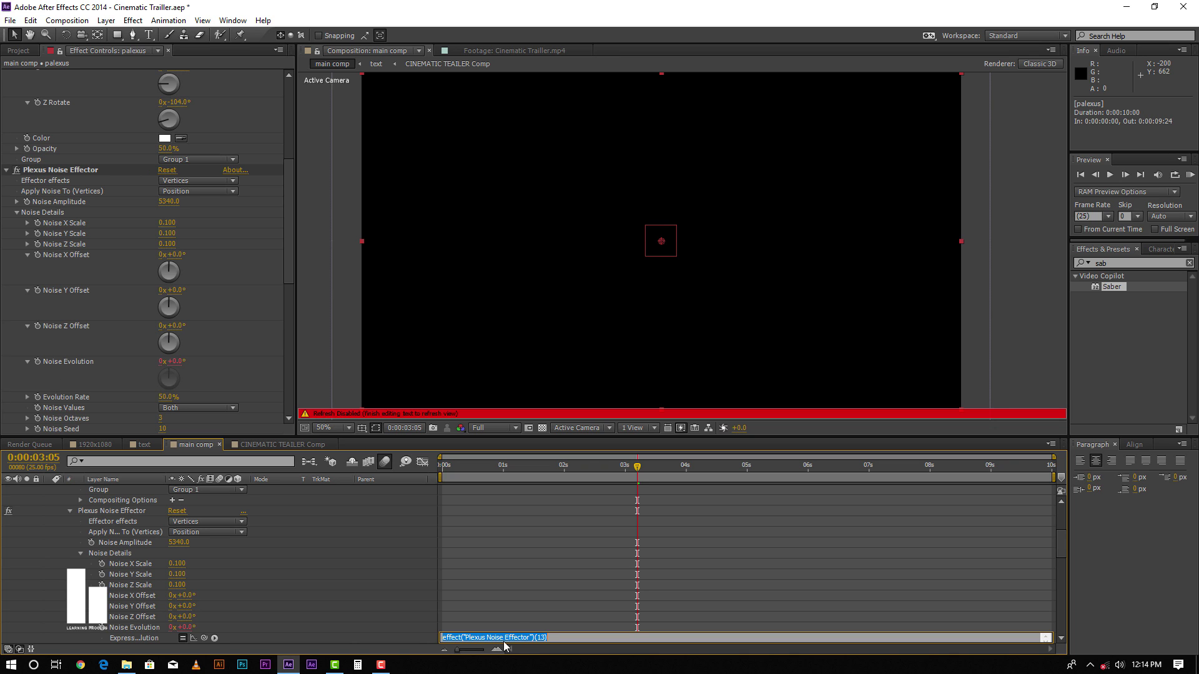
type("tim")
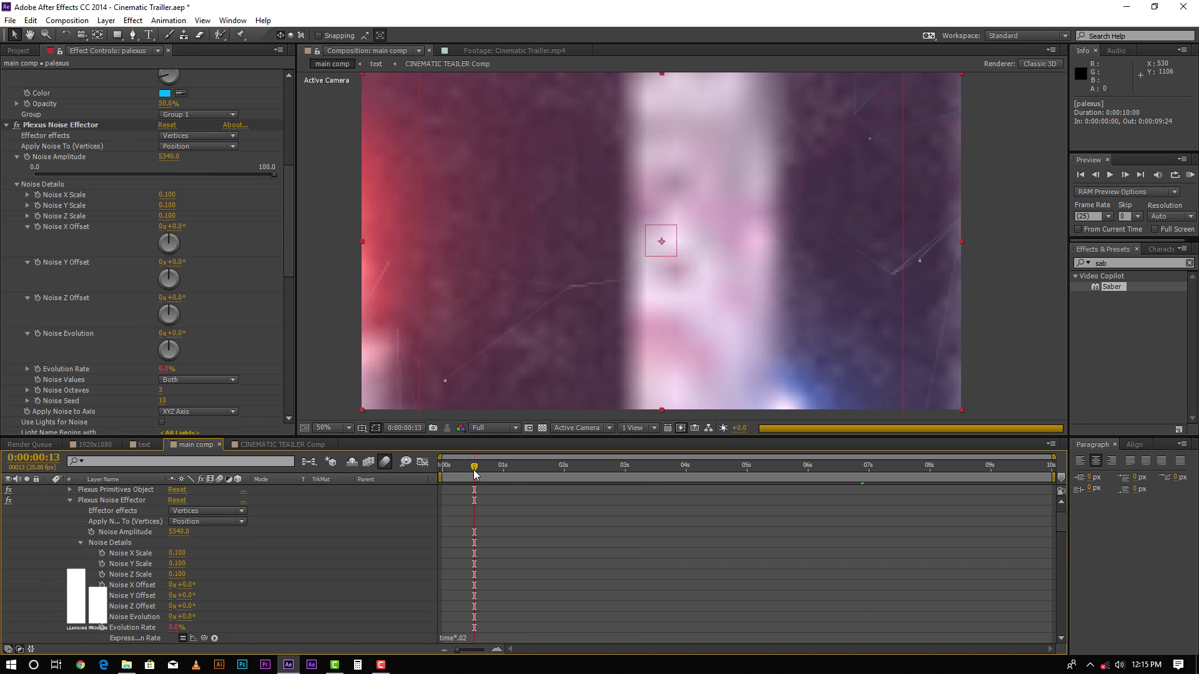
left_click_drag(477, 470, 606, 466)
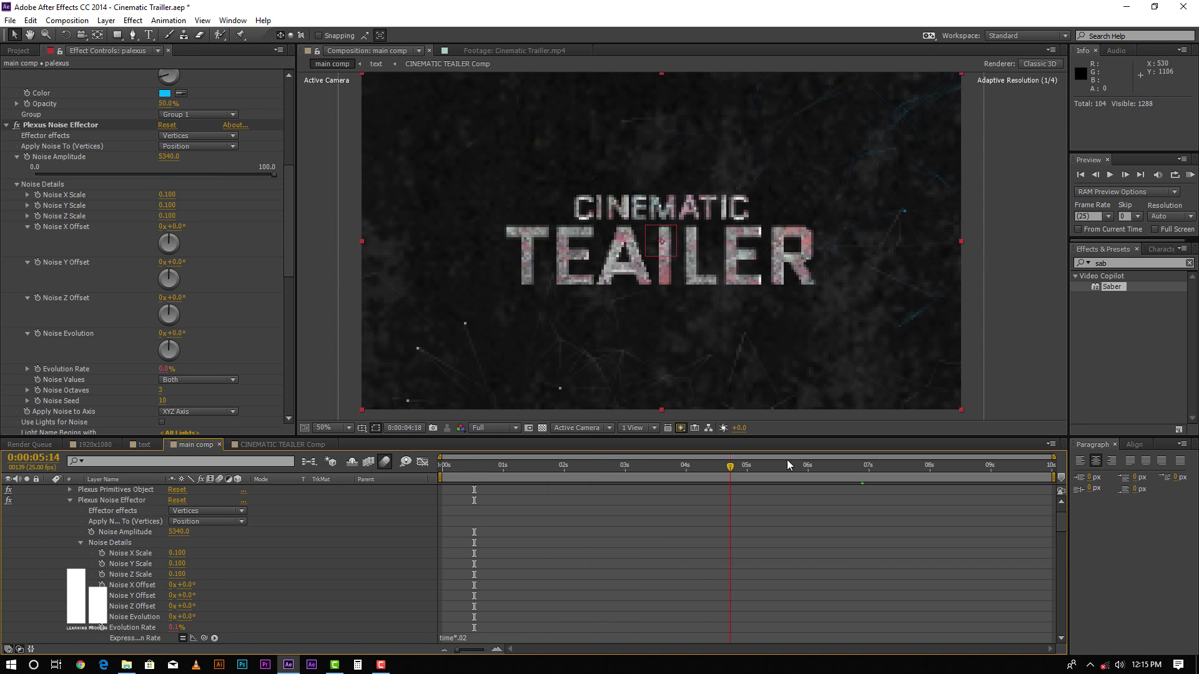
Create a new black solid named 'vignate'
right_click(436, 425)
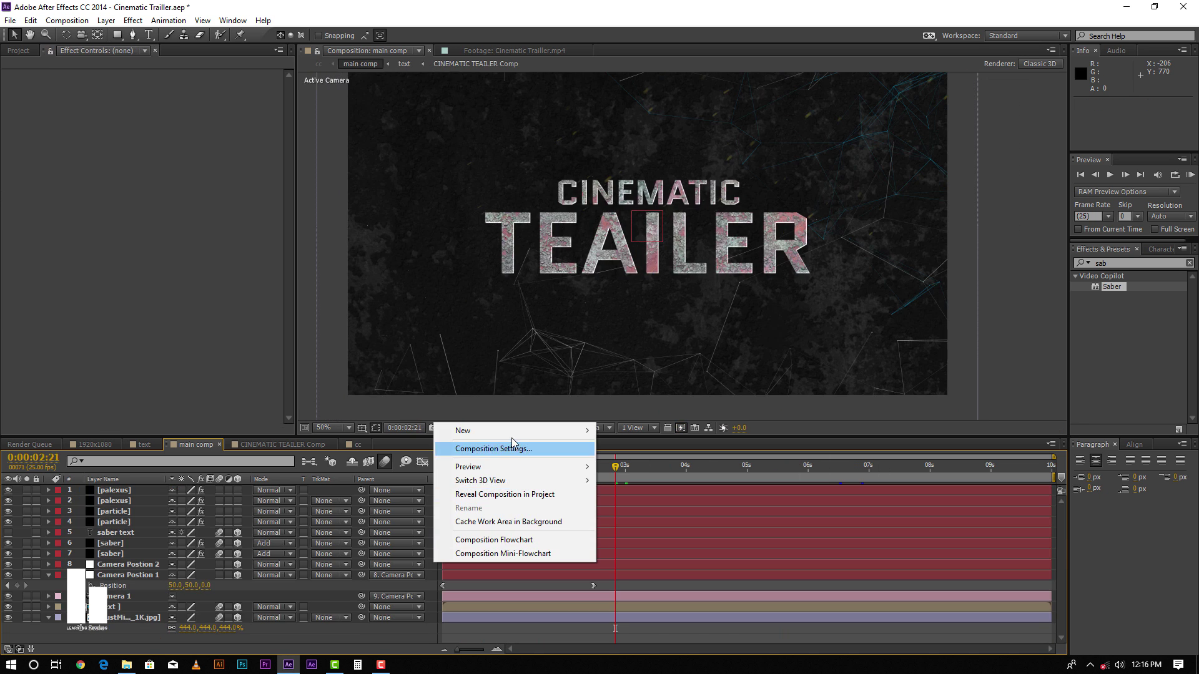
mouse_move(511, 434)
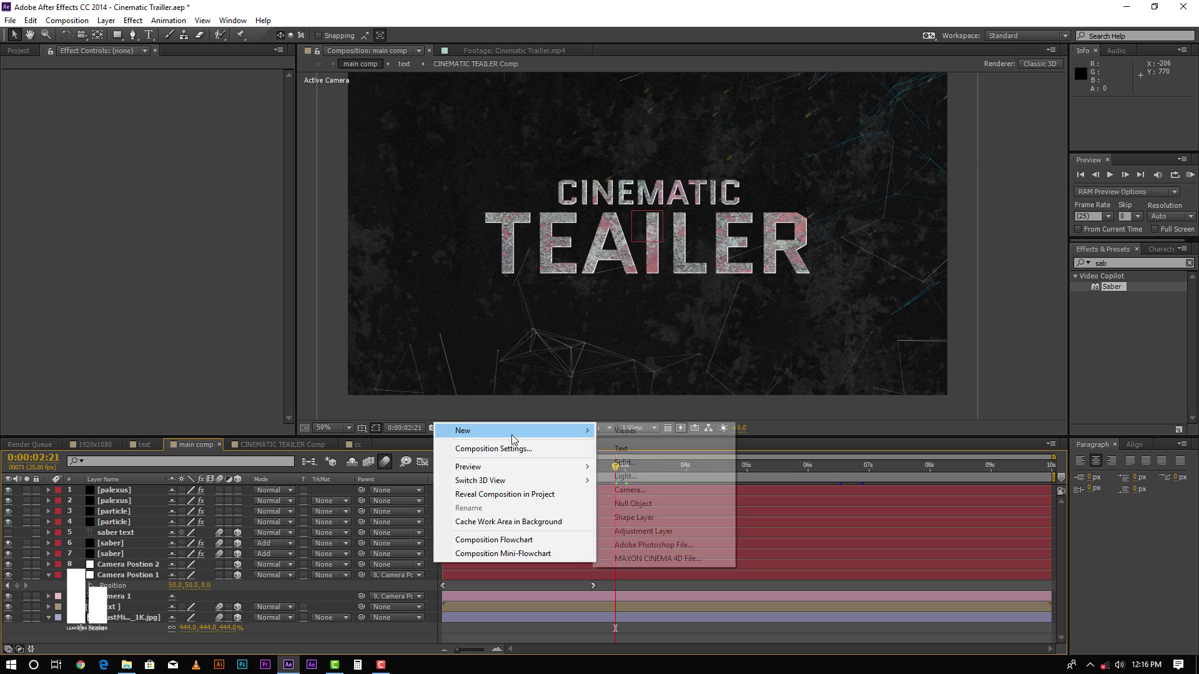
left_click(624, 463)
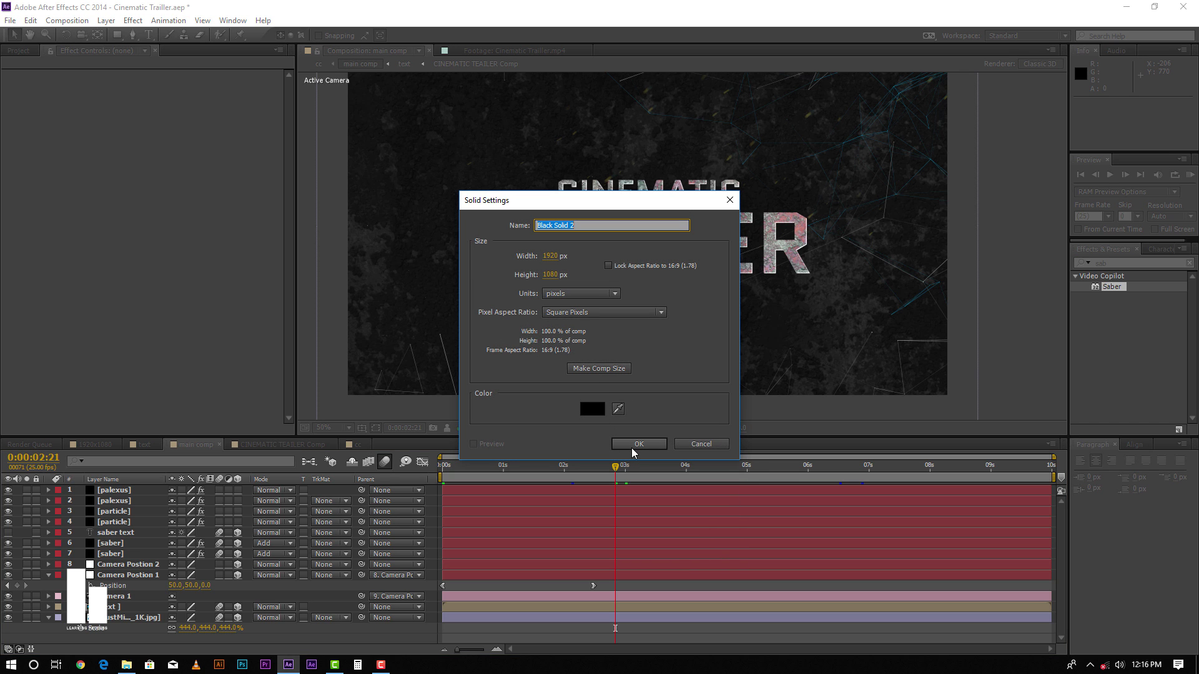
type("vignate")
left_click(632, 447)
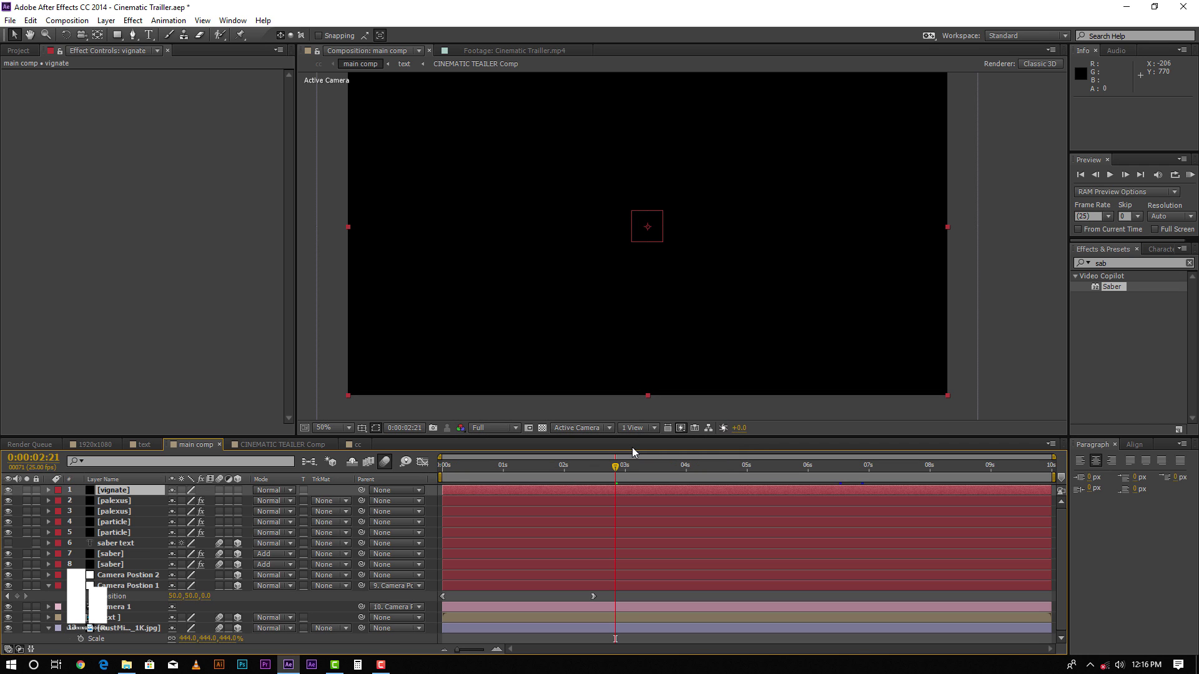
Fit an ellipse mask to the vignate layer and set its mode to Subtract
left_click_drag(117, 35, 147, 70)
double_click(117, 35)
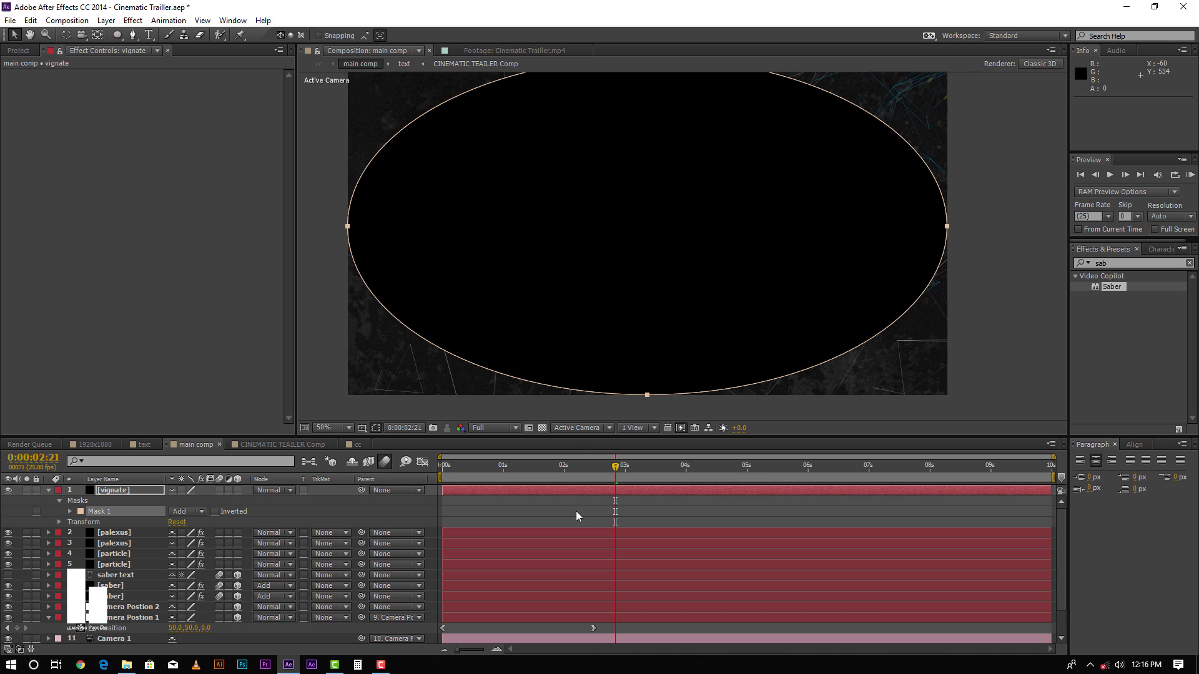
left_click(572, 493)
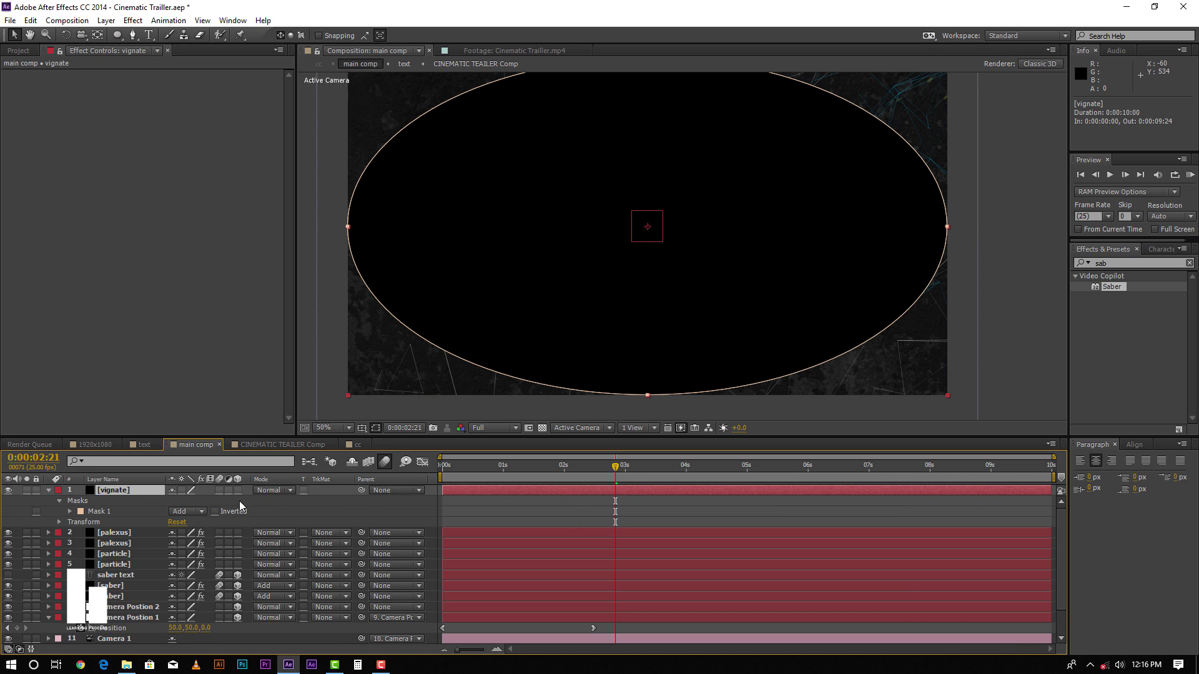
left_click(190, 513)
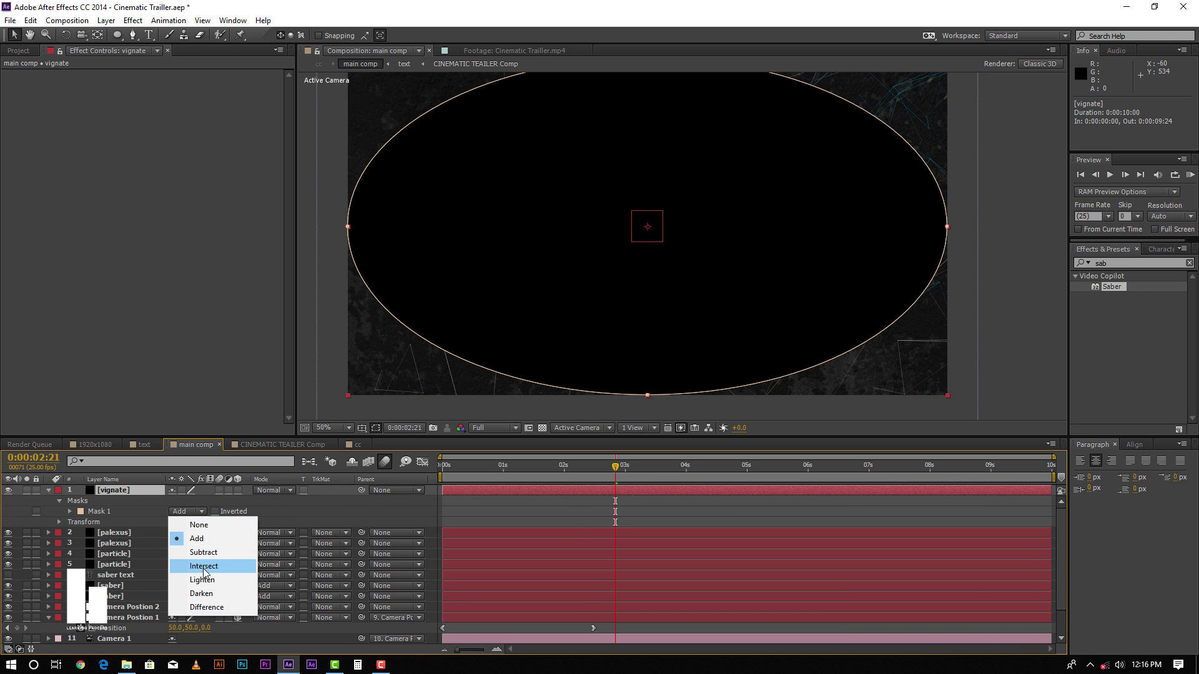
left_click(205, 553)
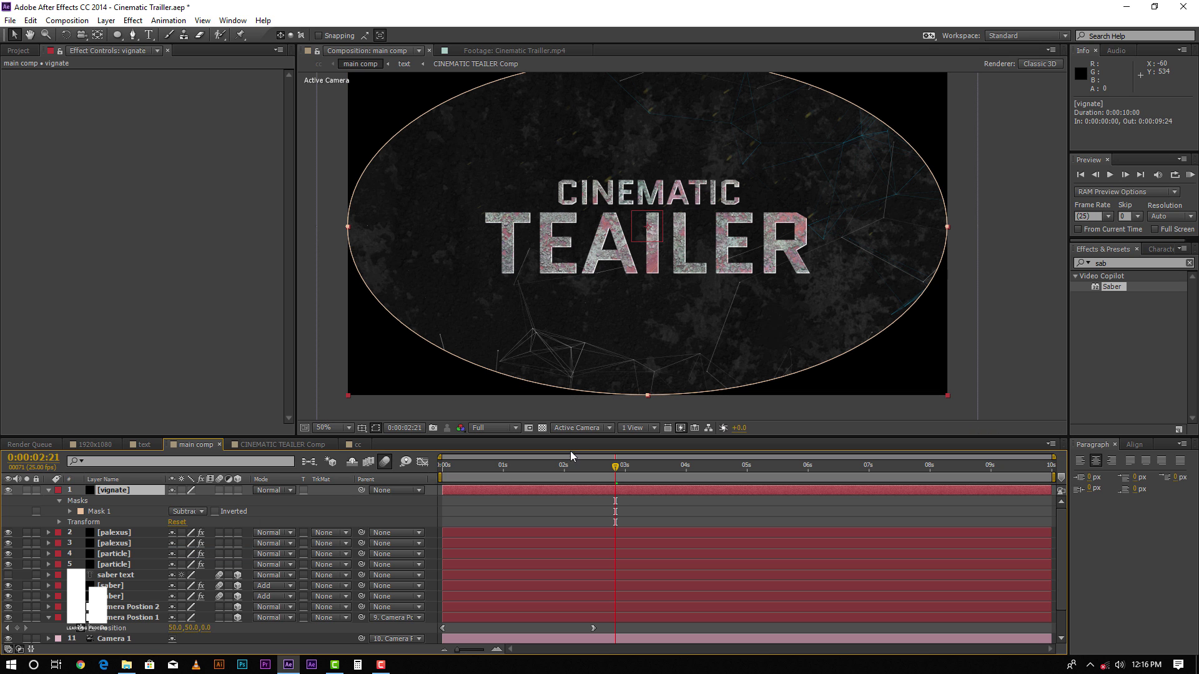
Feather the vignette mask by 795 pixels
key("f")
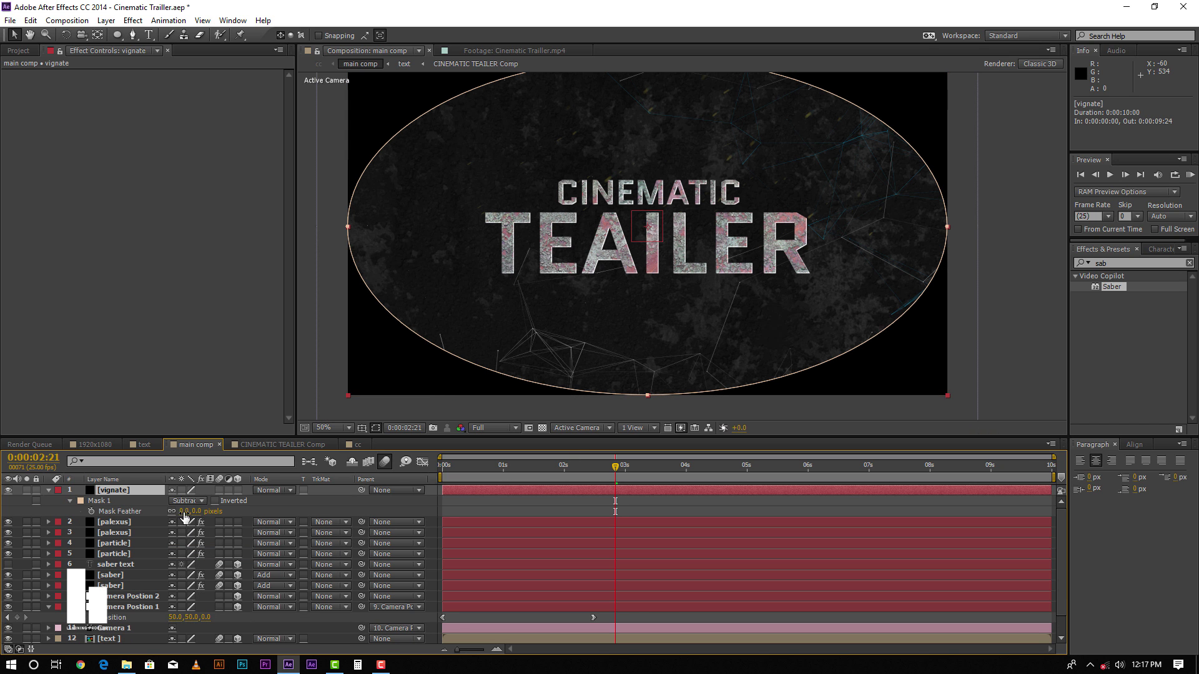
left_click_drag(297, 509, 684, 507)
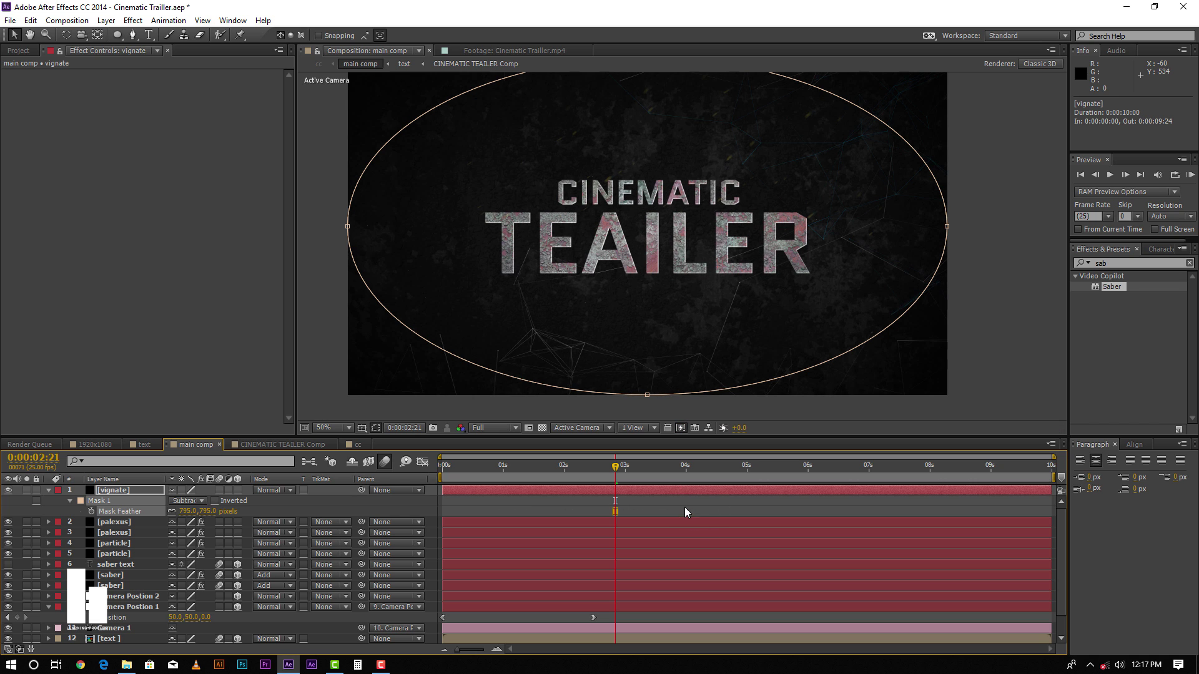
left_click(685, 507)
left_click(716, 388)
scroll(672, 255, "down", 2)
scroll(673, 255, "up", 2)
left_click(459, 471)
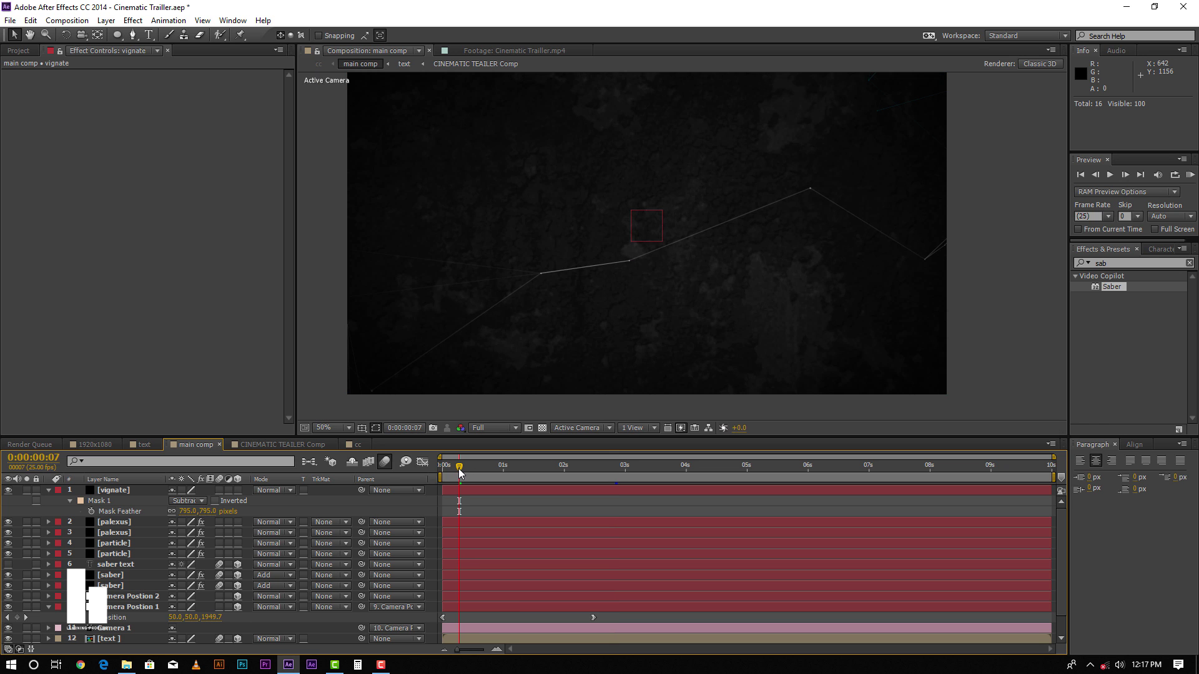
Play back the animation to check the vignette, jumping to the 3-second mark
key("space")
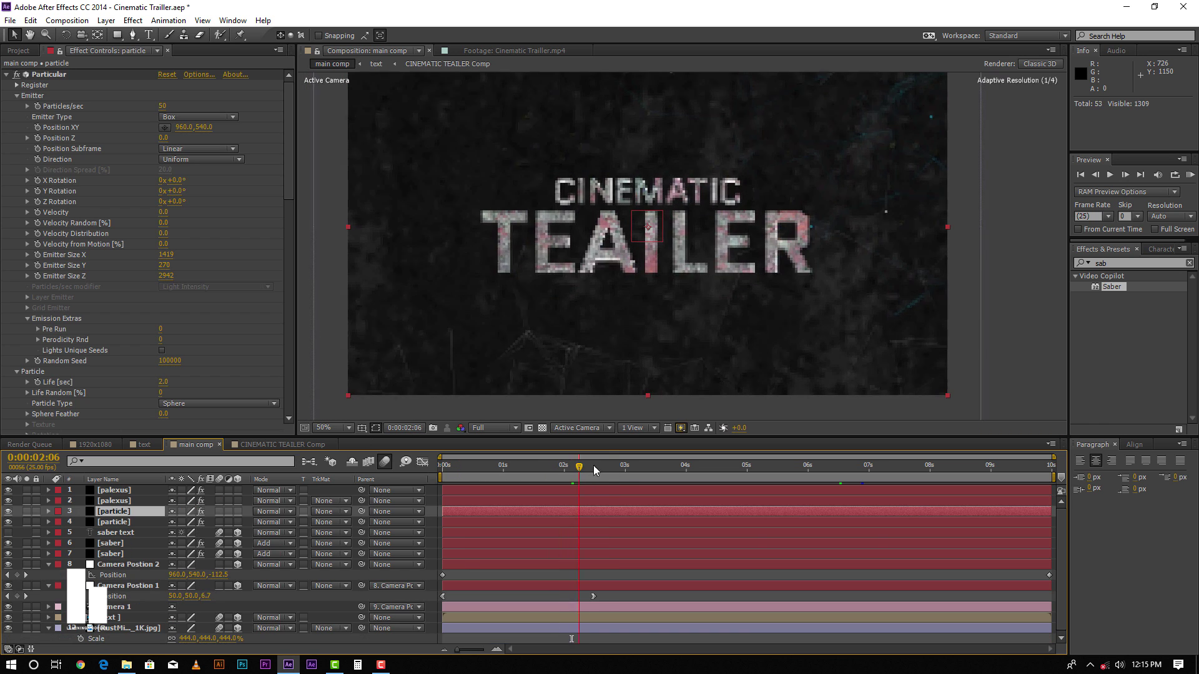
left_click(625, 466)
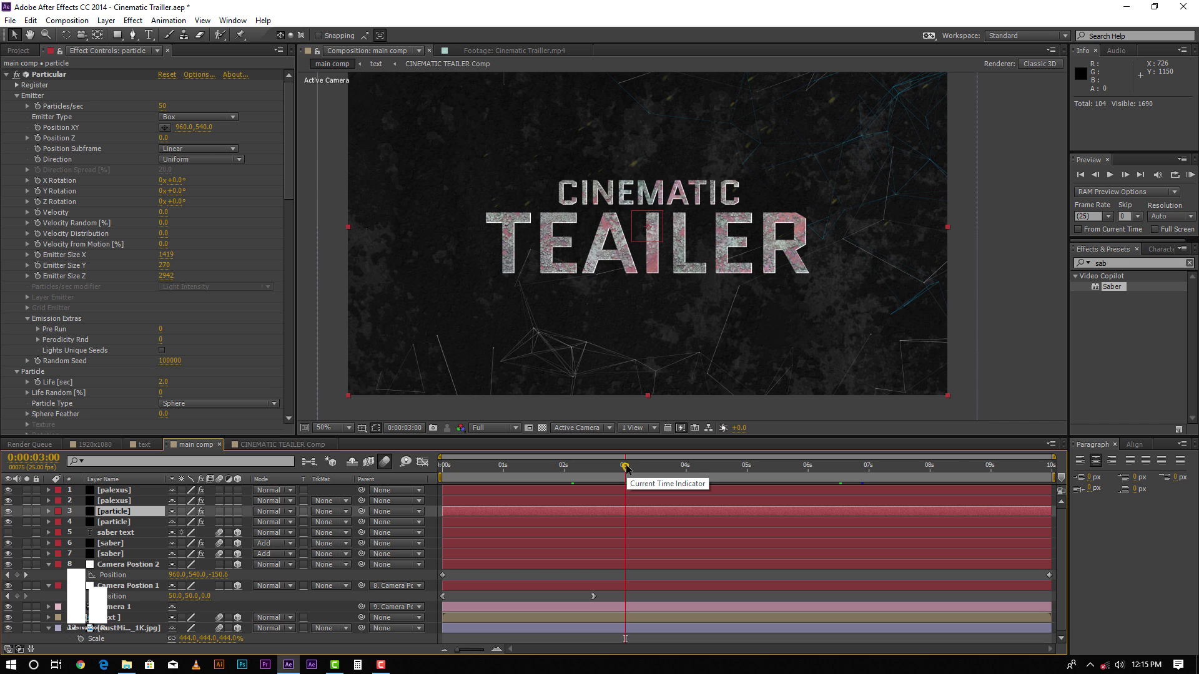
left_click(515, 571)
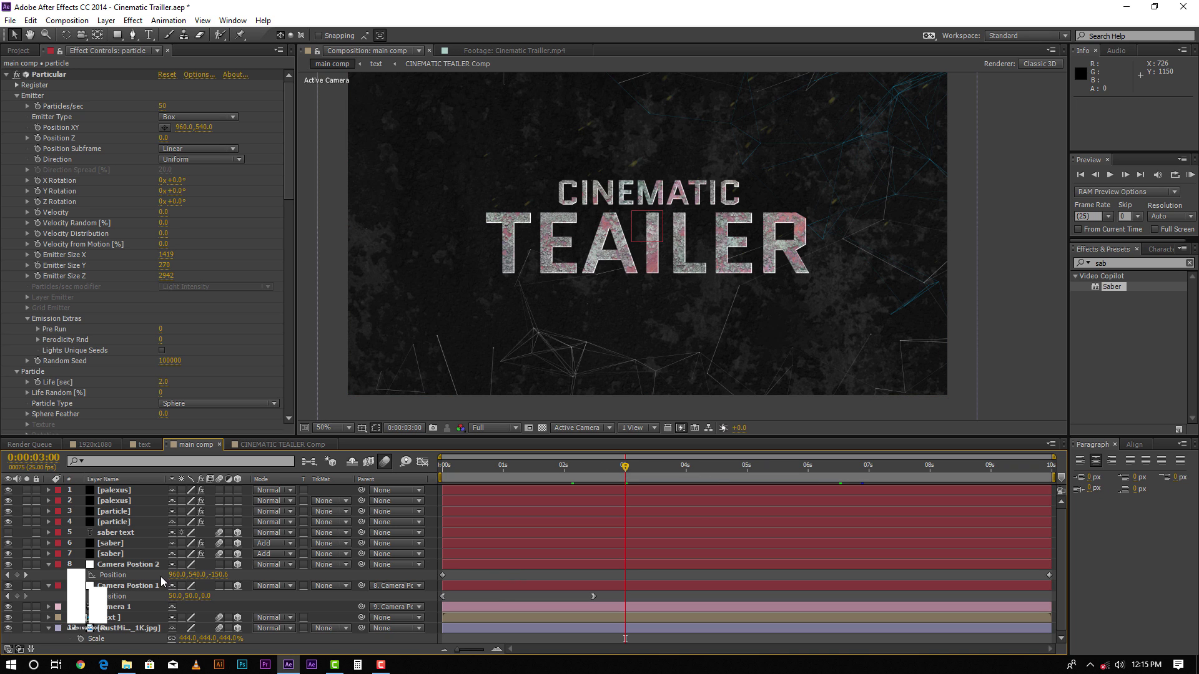
left_click(48, 565)
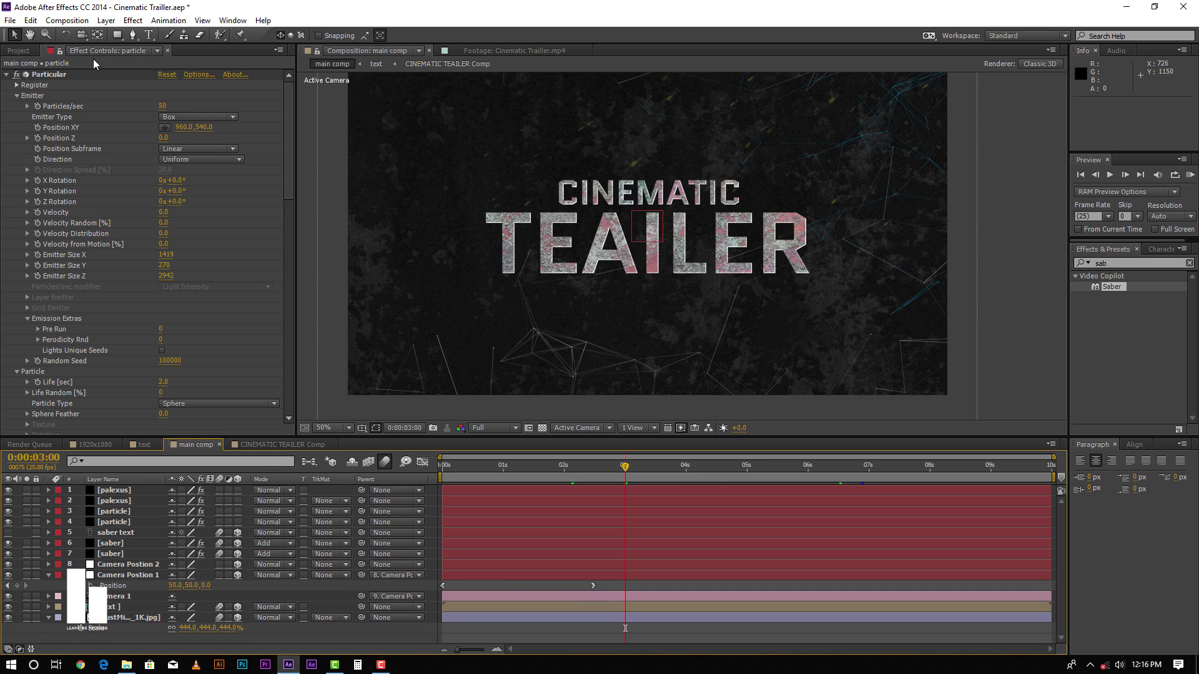
Nest main comp into a new composition, main comp 2
left_click(13, 51)
left_click(103, 340)
left_click_drag(62, 184, 39, 429)
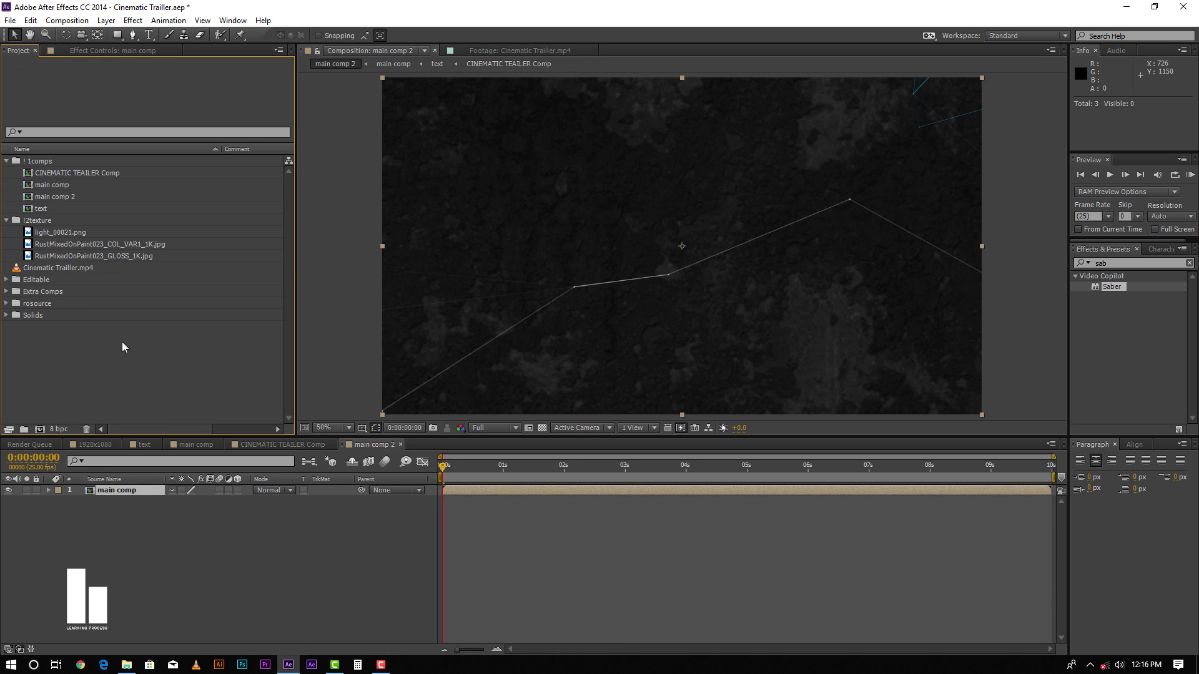
Rename the new composition 'main comp 2' to 'cc'
left_click(60, 198)
key("Return")
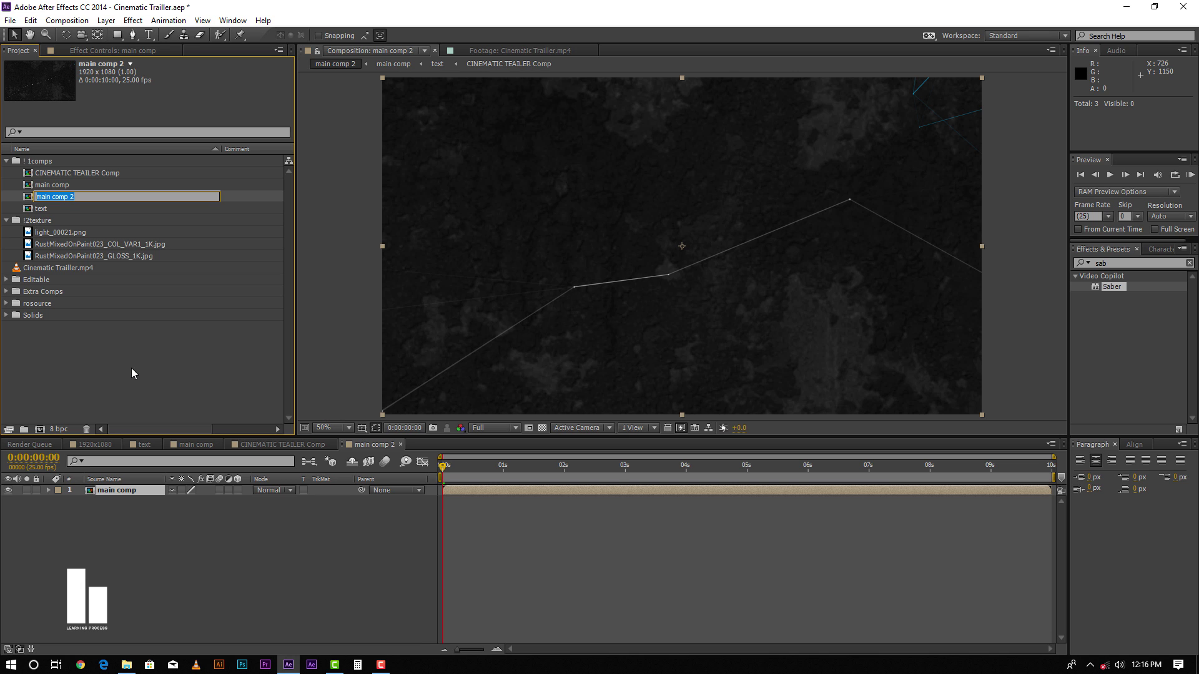
type("cc")
key("Return")
Apply Curves to the cc layer and bend the RGB curve upward to brighten midtones
left_click(175, 370)
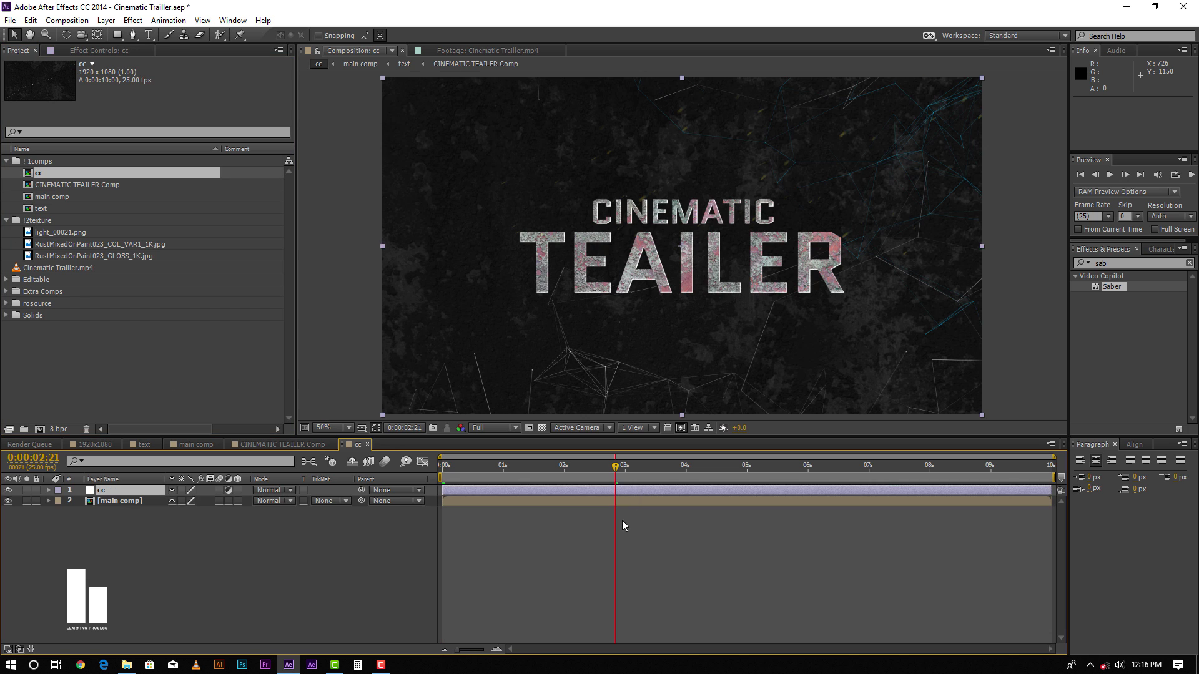
left_click(694, 511)
left_click(668, 490)
key("F3")
right_click(156, 297)
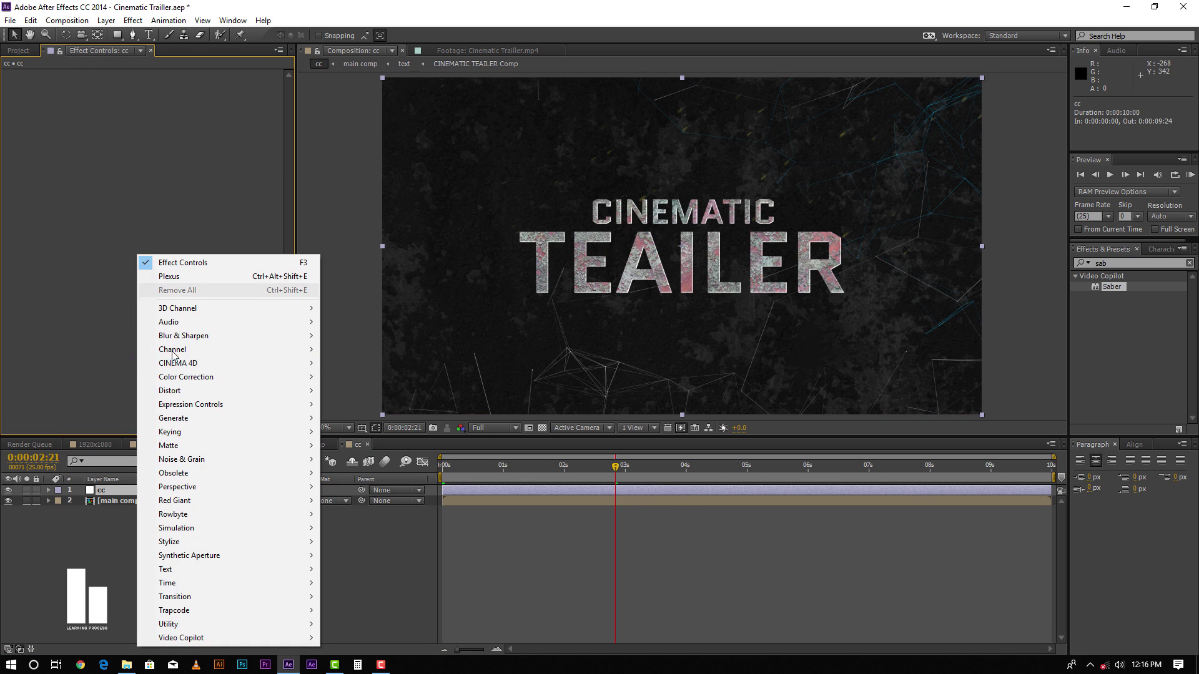
mouse_move(206, 377)
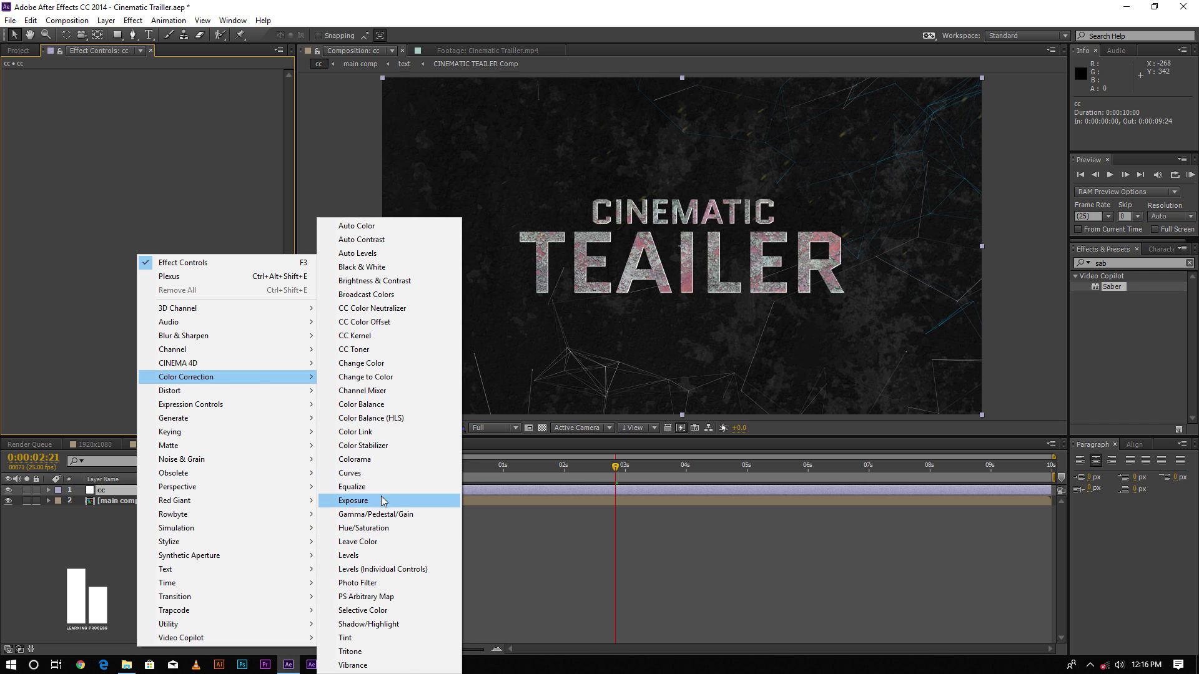
left_click(350, 473)
left_click_drag(110, 199, 119, 173)
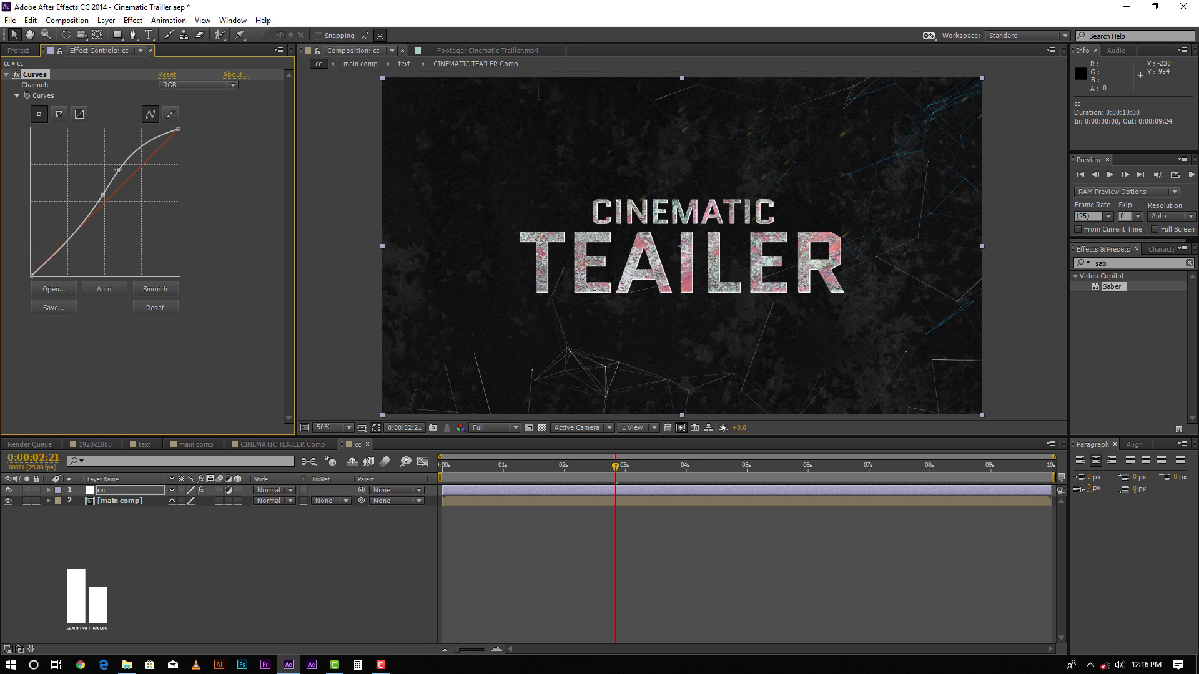
Compare the main comp and CINEMATIC TEAILER Comp compositions, then return to cc
left_click(538, 578)
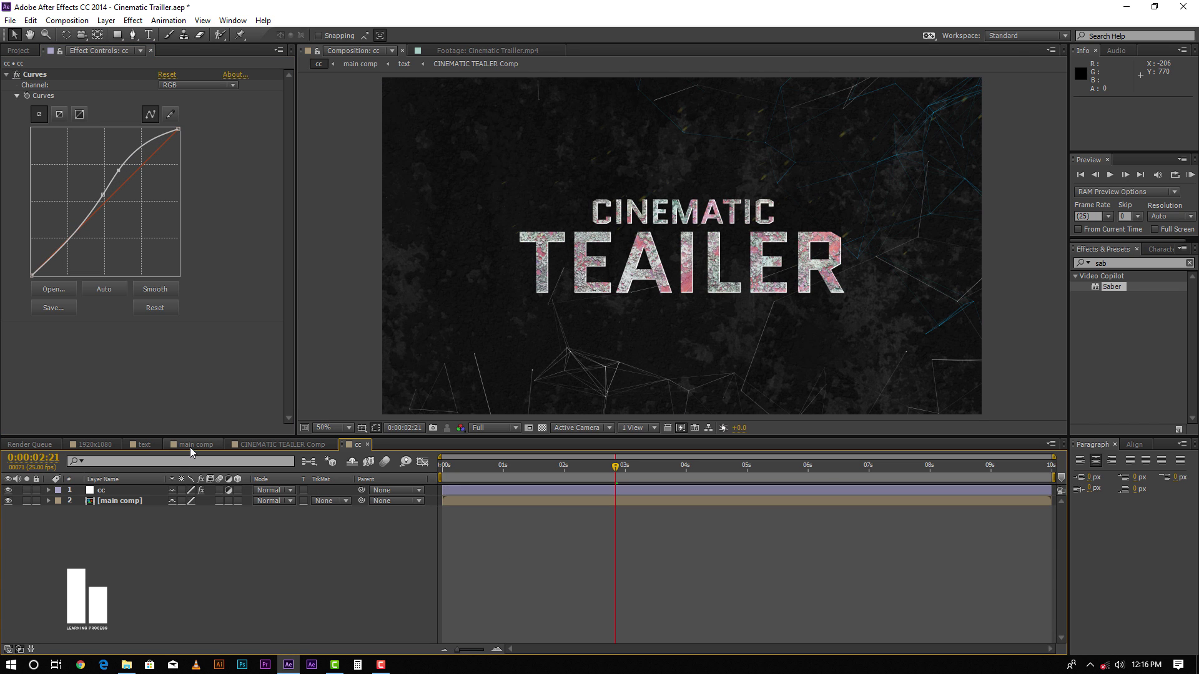
left_click(190, 446)
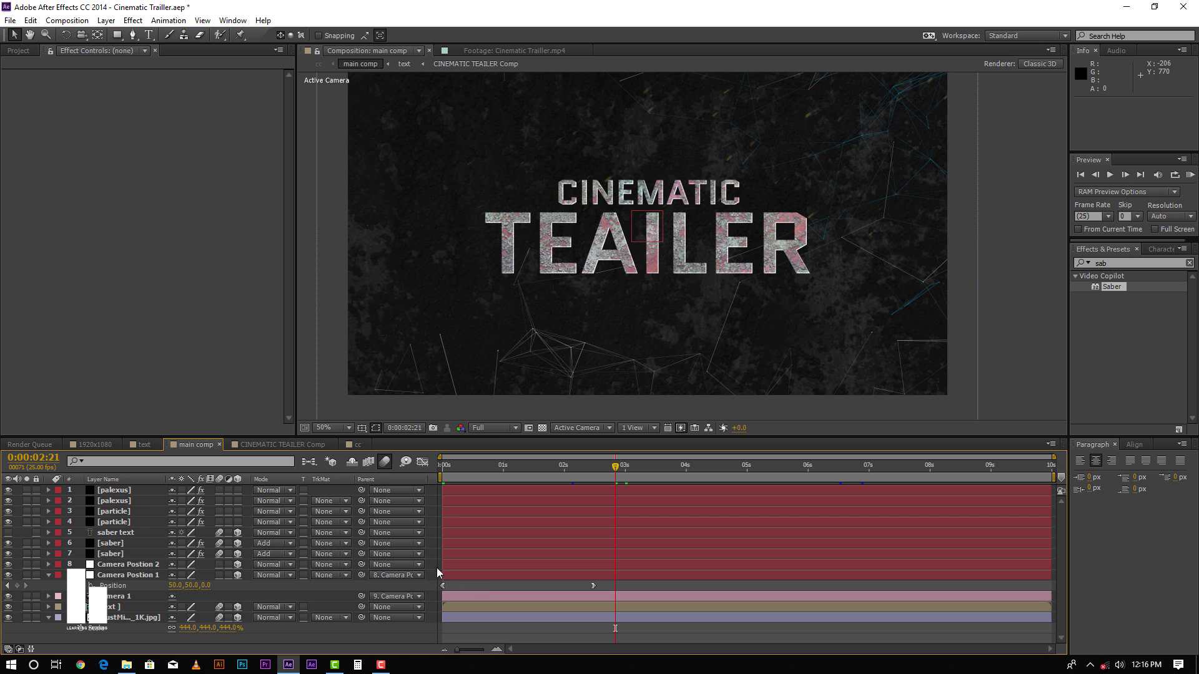
left_click(285, 445)
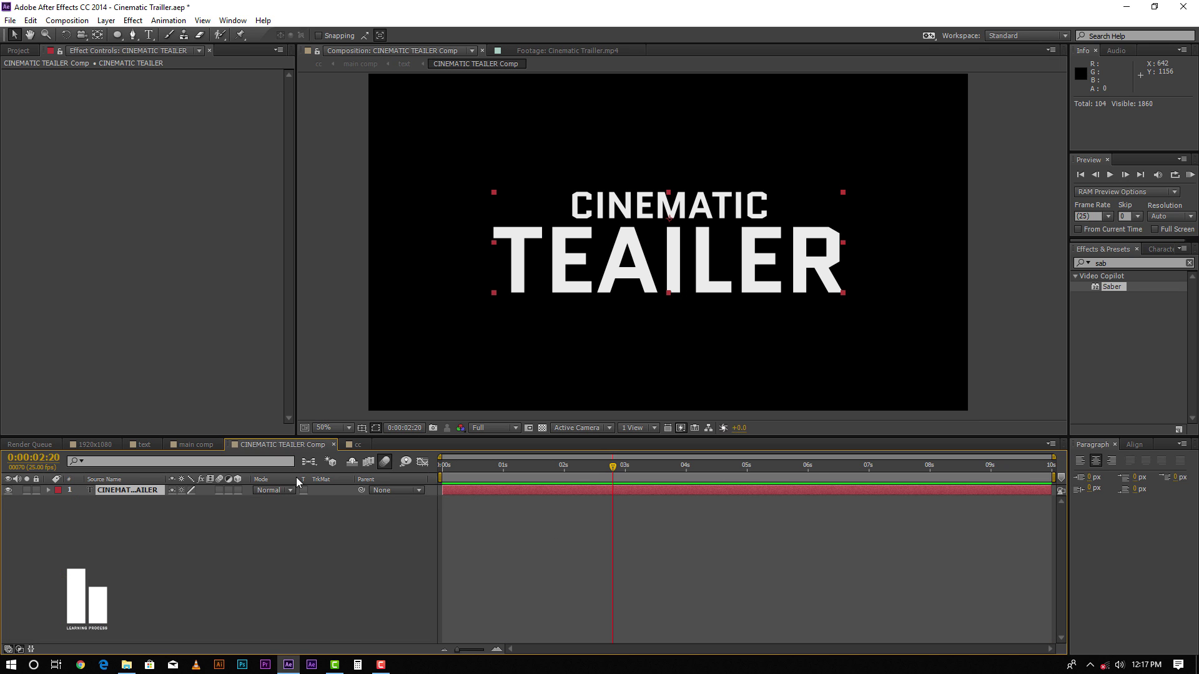
left_click(359, 444)
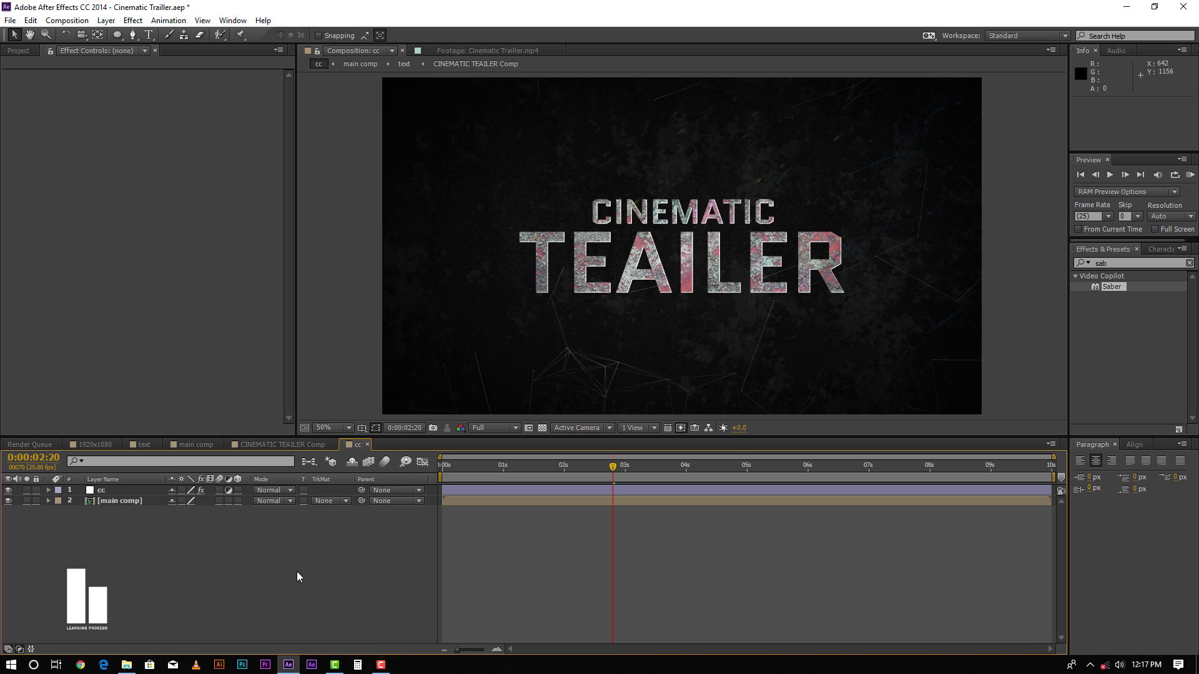
Create a new full-frame solid layer for the top light
key("ctrl+y")
type("wash")
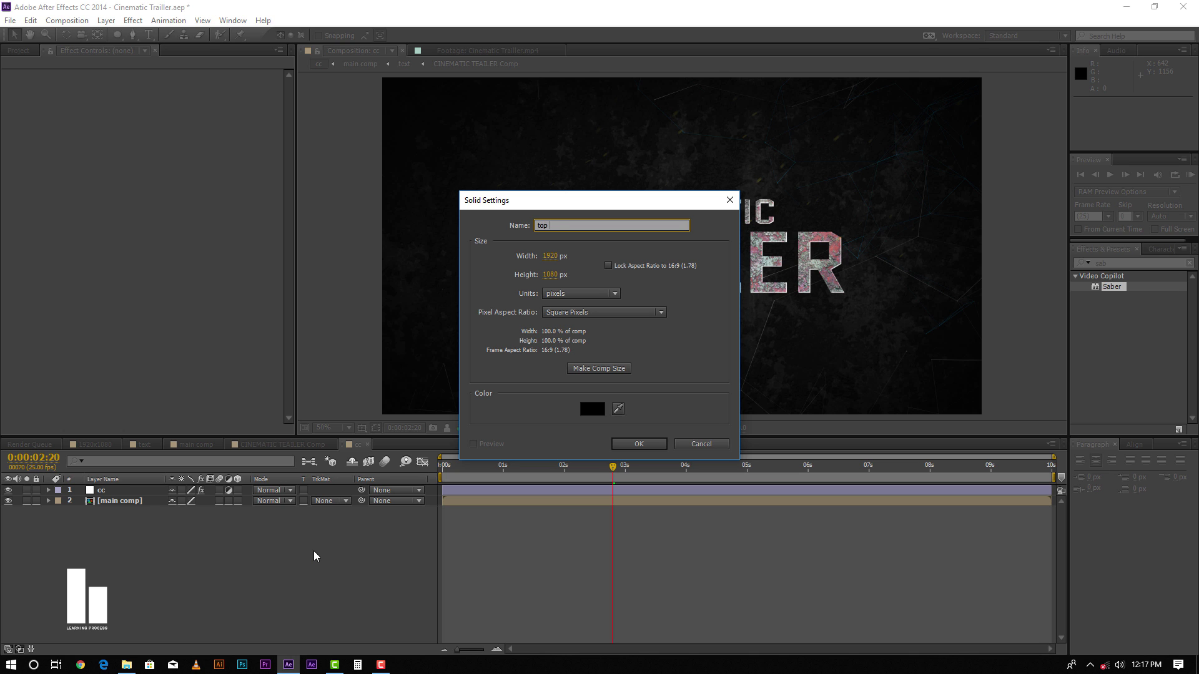
key("Return")
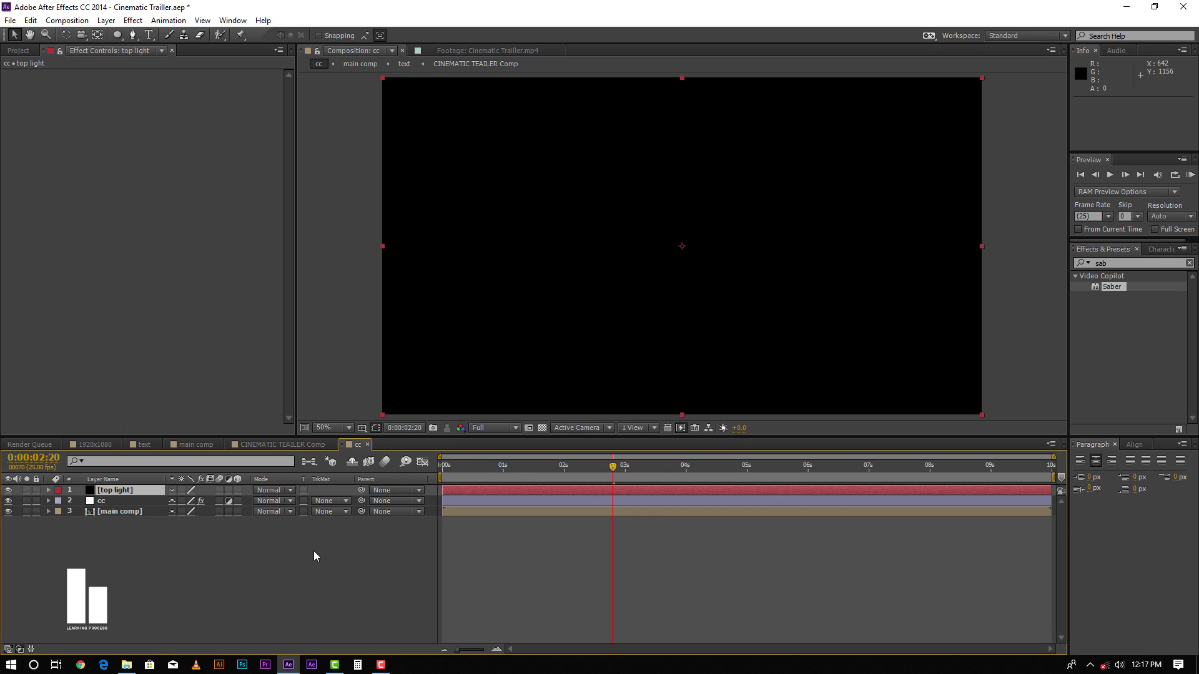
Apply a Fill effect to the solid and set its colour to cyan 00BAFF
right_click(85, 160)
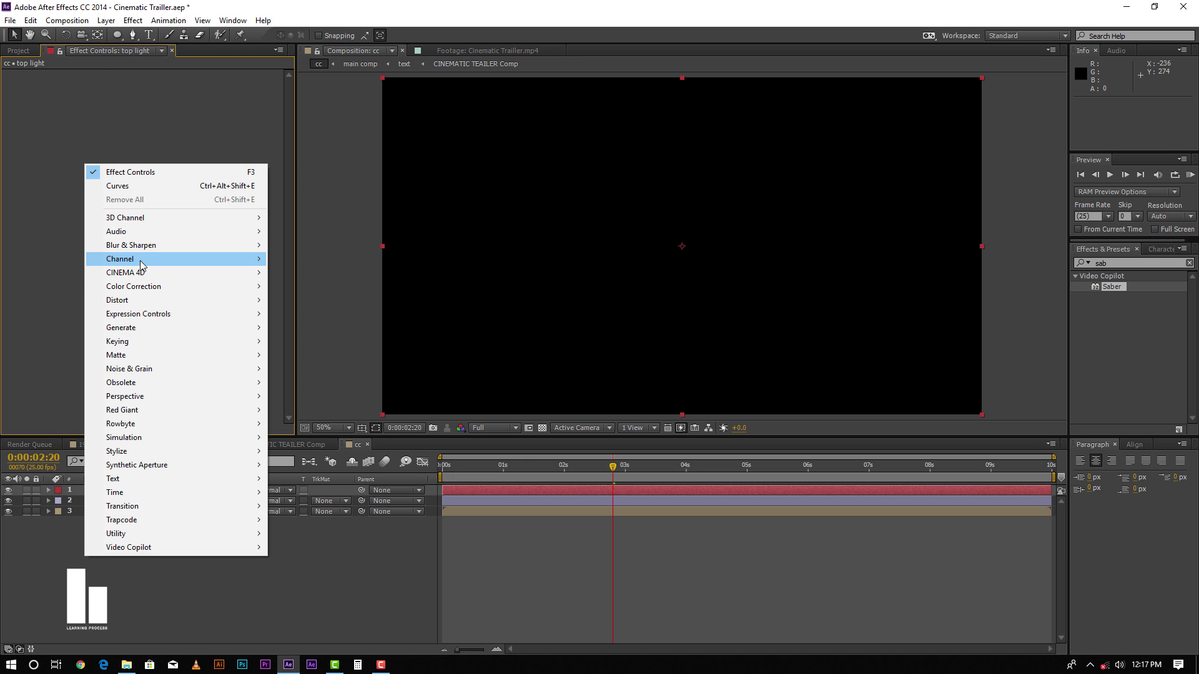
mouse_move(144, 327)
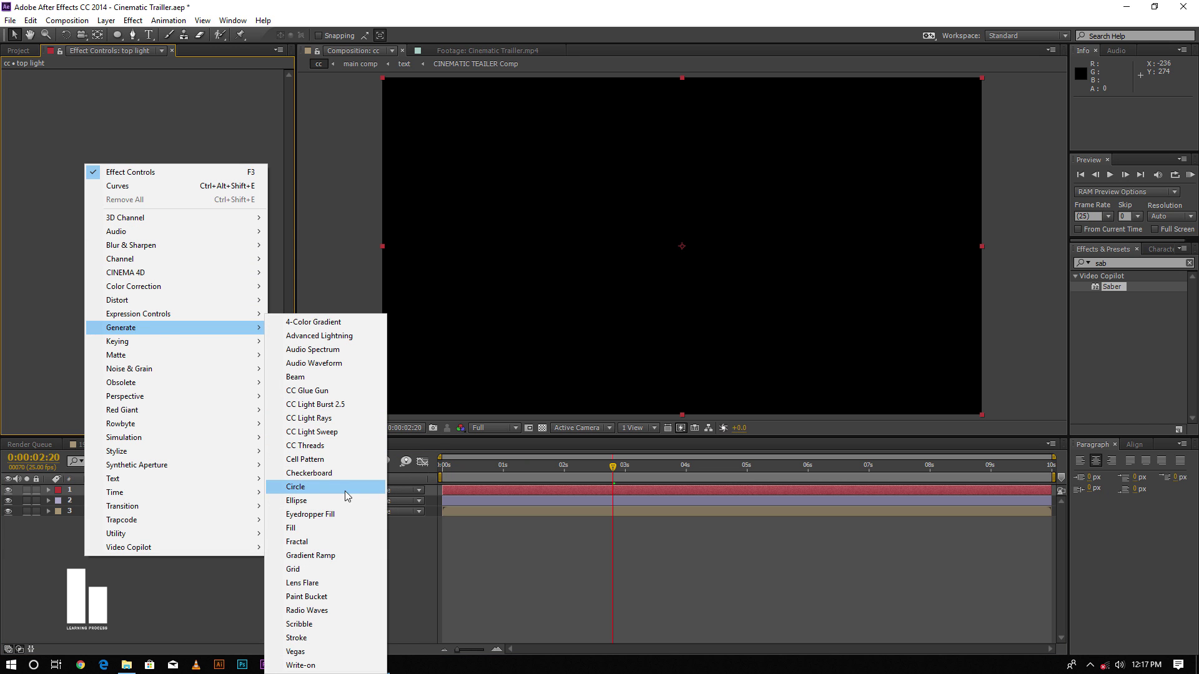
left_click(305, 529)
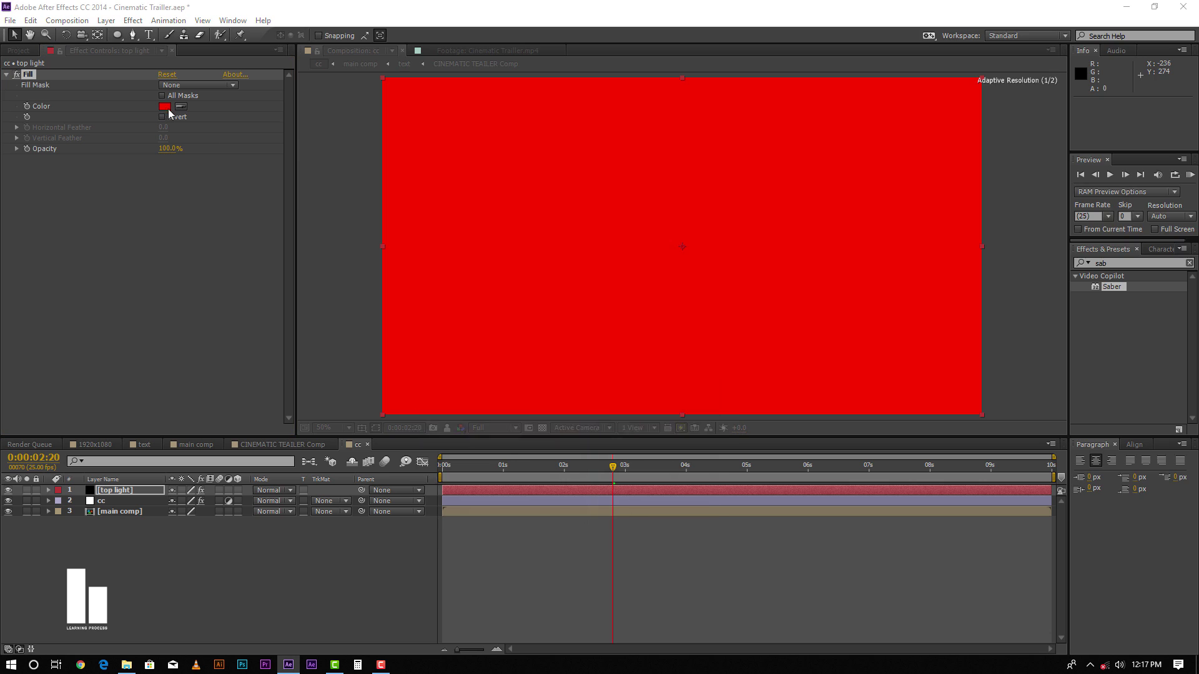
left_click(165, 107)
left_click(598, 457)
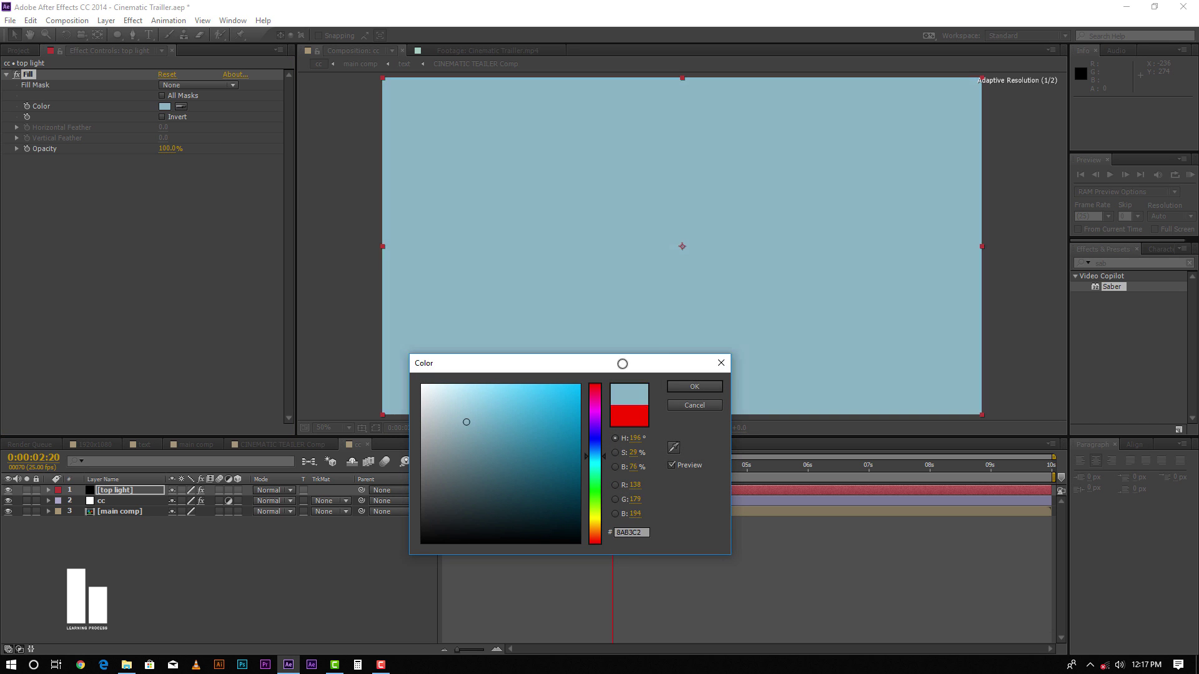
key("Return")
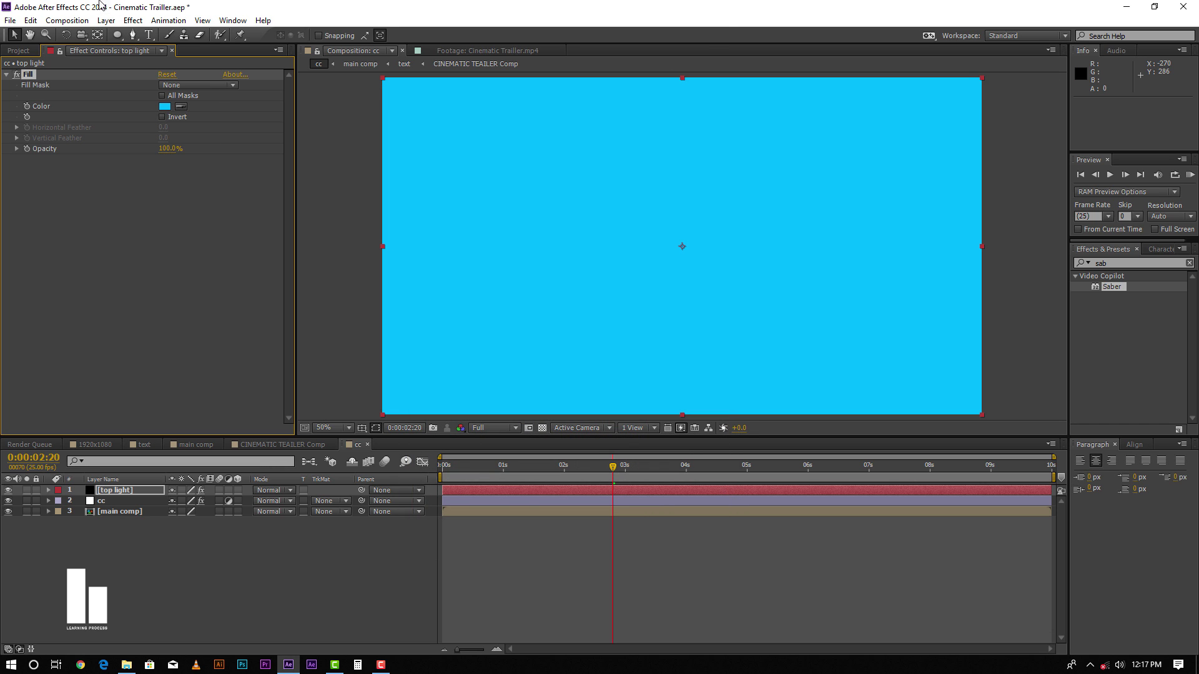
left_click(118, 37)
Add a full-layer ellipse mask to the top light, move it up and widen it to 120%
left_click(172, 62)
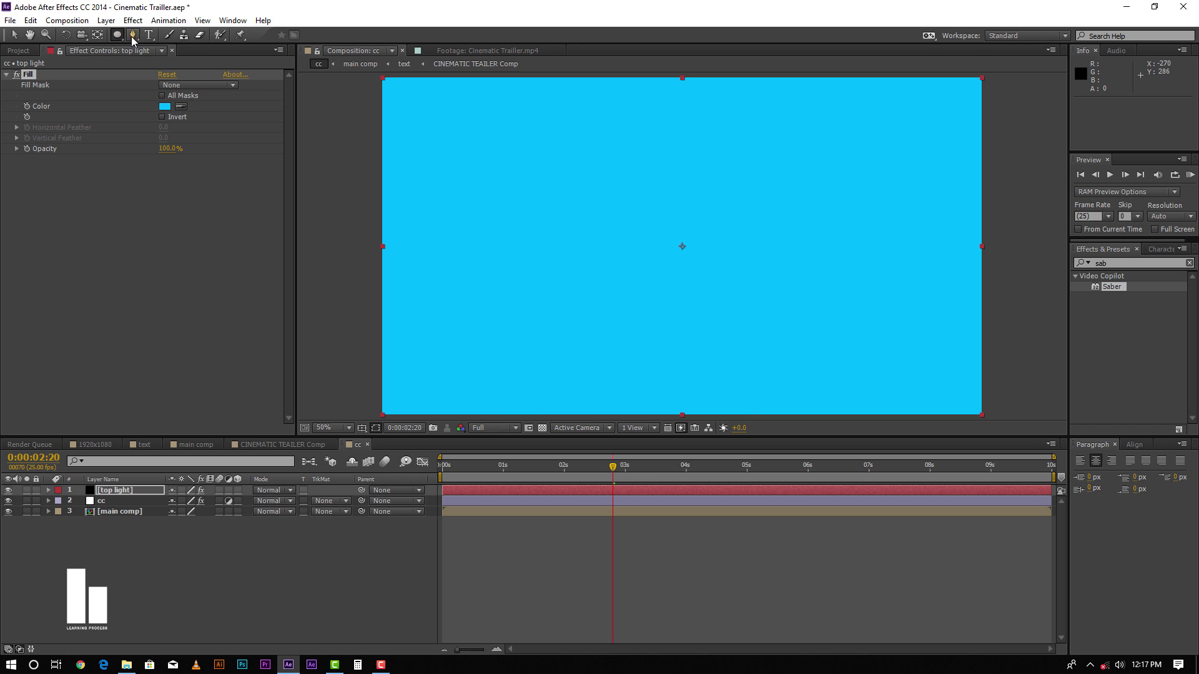
double_click(116, 35)
key("comma")
double_click(746, 175)
left_click_drag(715, 194, 713, 66)
left_click_drag(831, 115, 862, 115)
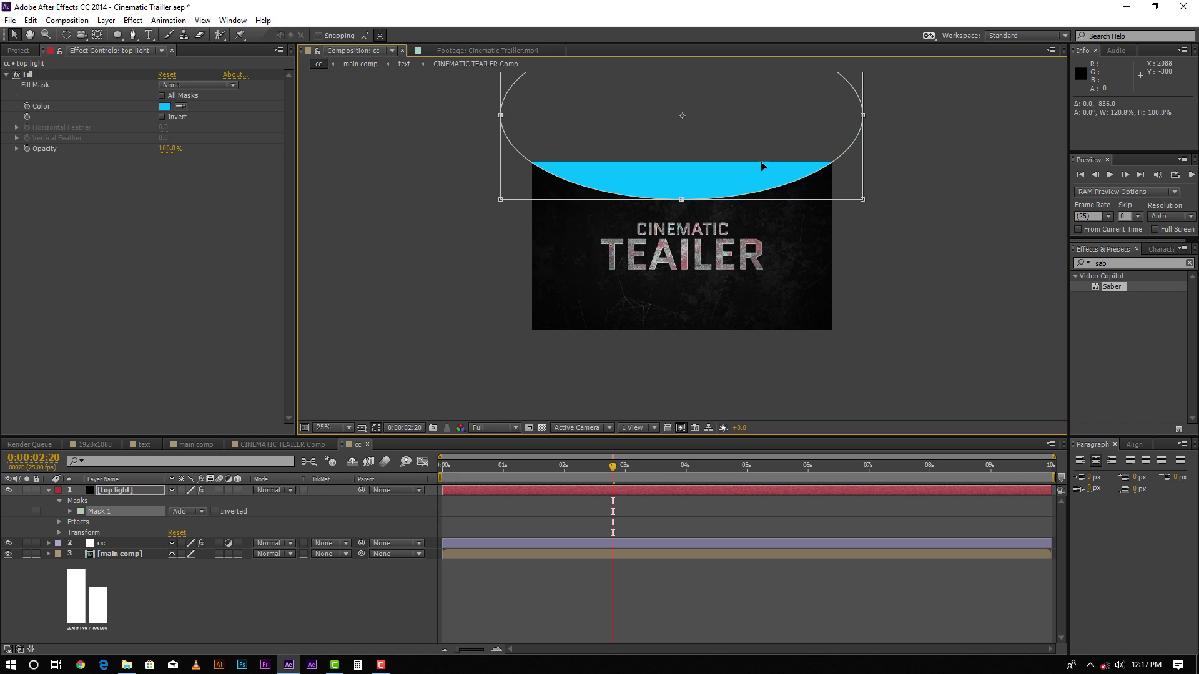
Feather the ellipse mask to 1000 px and push it above the top of the frame
key("f")
left_click_drag(187, 512, 718, 500)
left_click(748, 189)
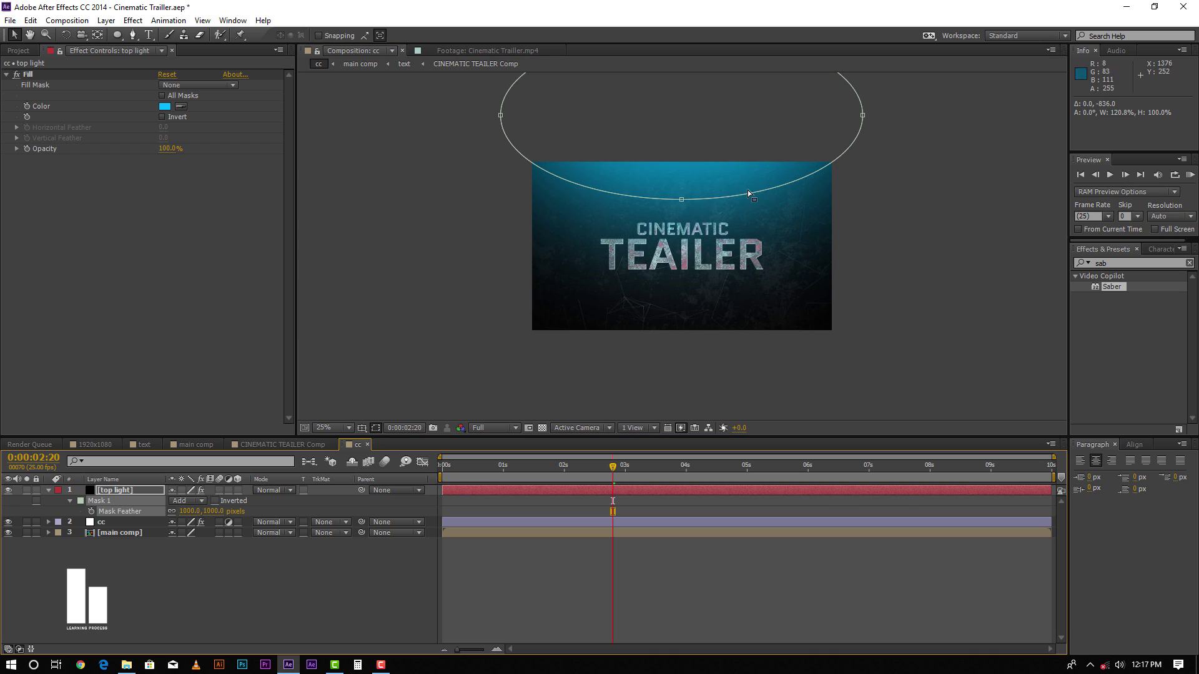
double_click(751, 194)
left_click_drag(720, 108, 719, 70)
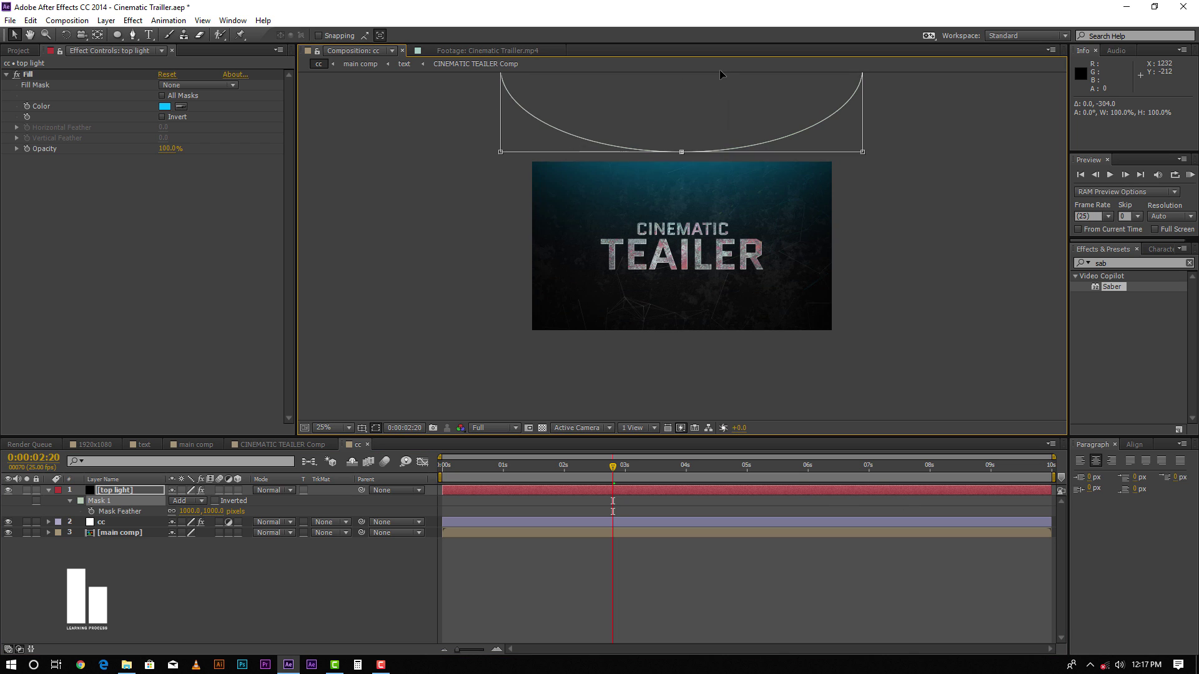
left_click(666, 620)
left_click(638, 490)
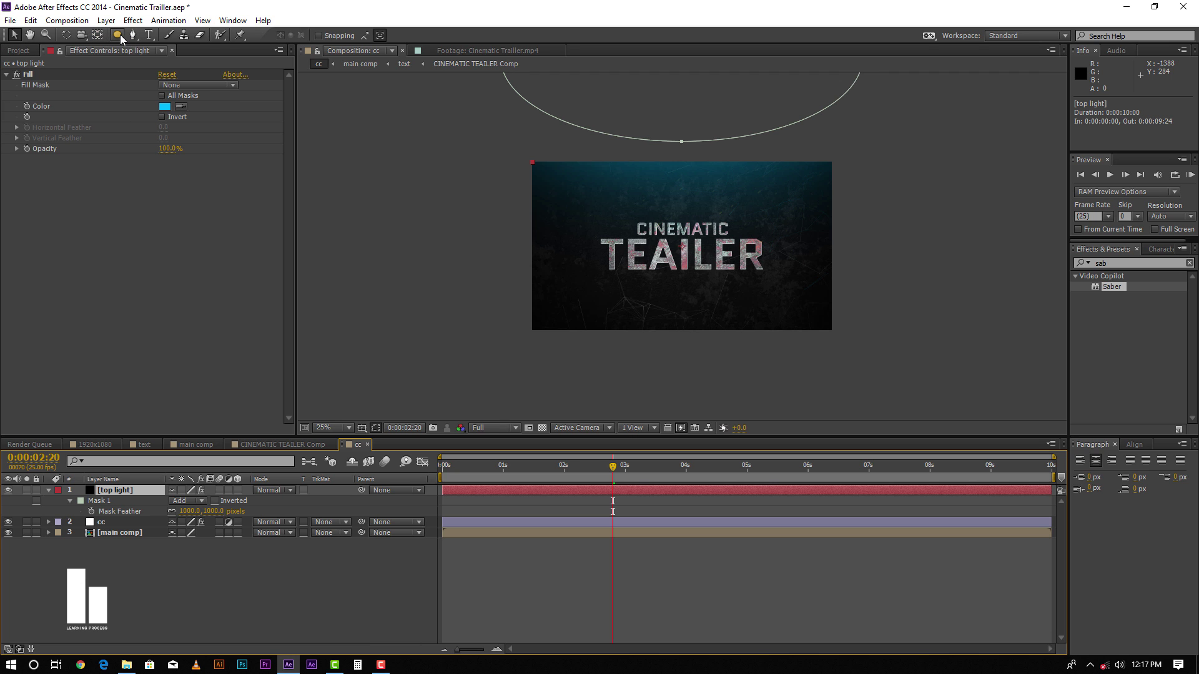
left_click(631, 603)
left_click(624, 490)
Duplicate the top light layer and move the copy's mask below the frame
key("ctrl+d")
double_click(755, 139)
left_click_drag(721, 91, 718, 479)
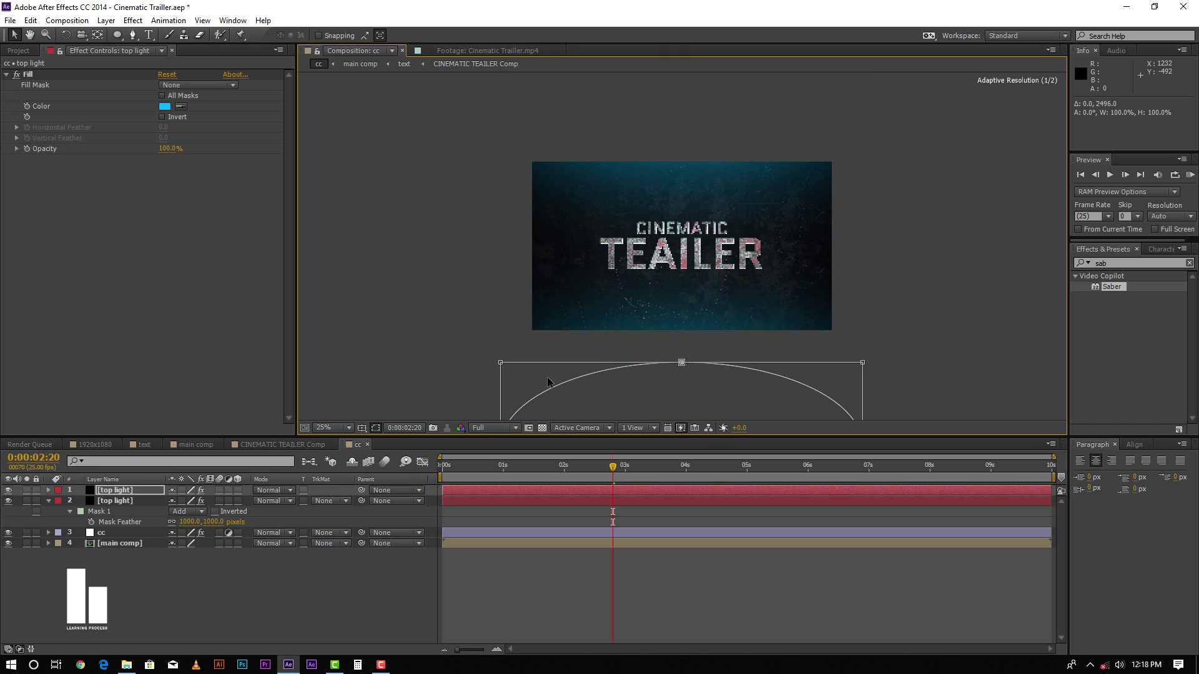
Change the copy's Fill colour to red-orange FF4E00
left_click(165, 107)
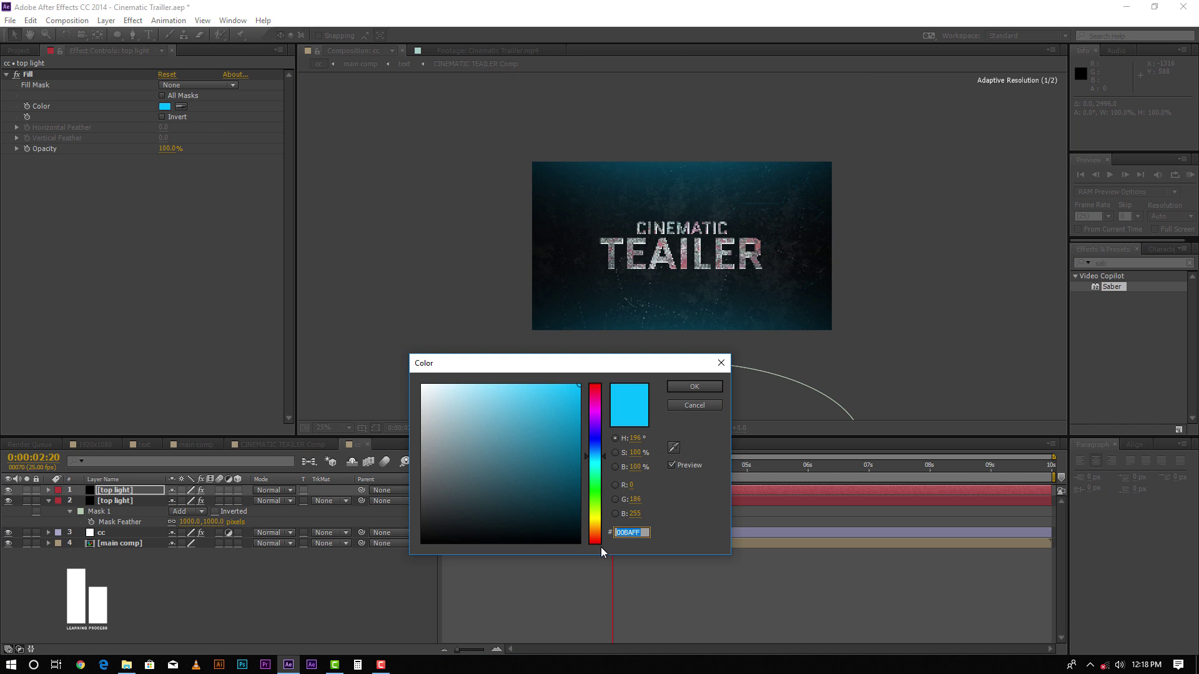
left_click(594, 529)
left_click_drag(593, 533, 594, 540)
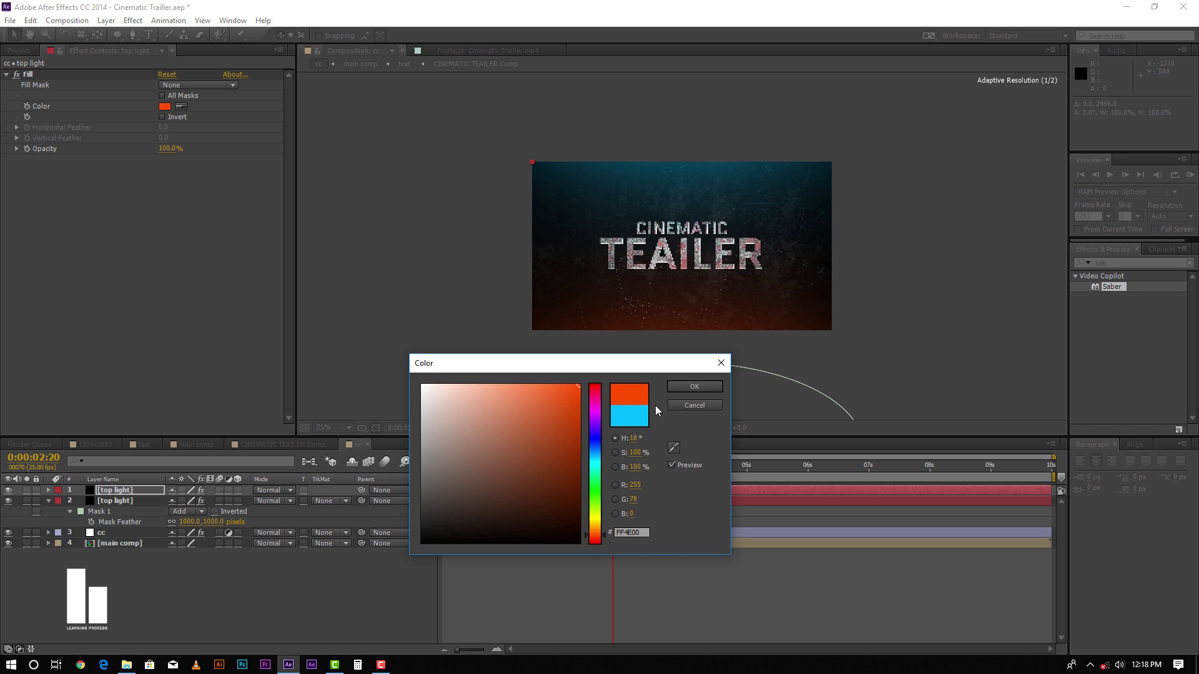
left_click(693, 387)
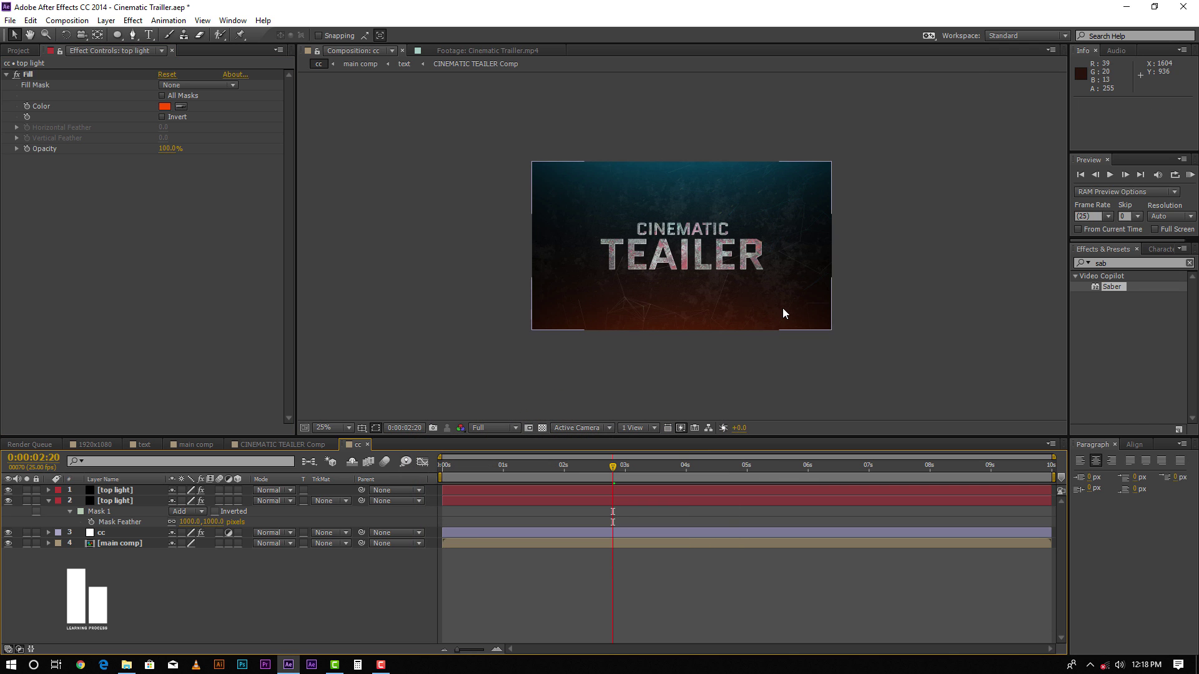
key("period")
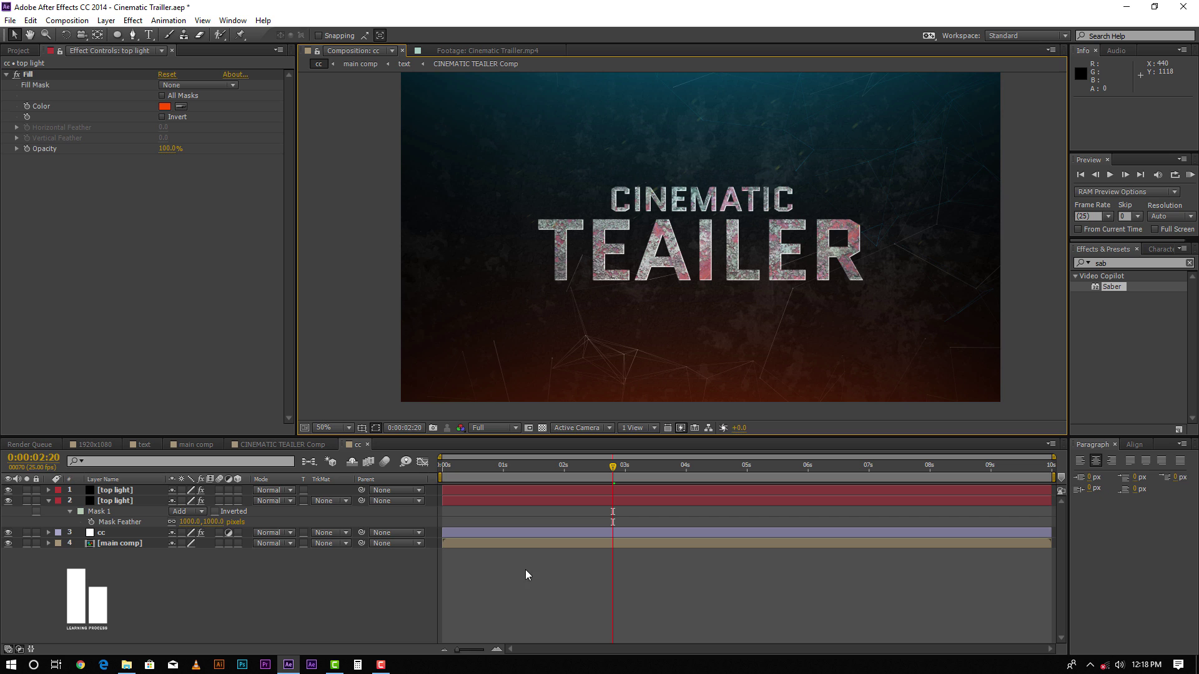
left_click(535, 534)
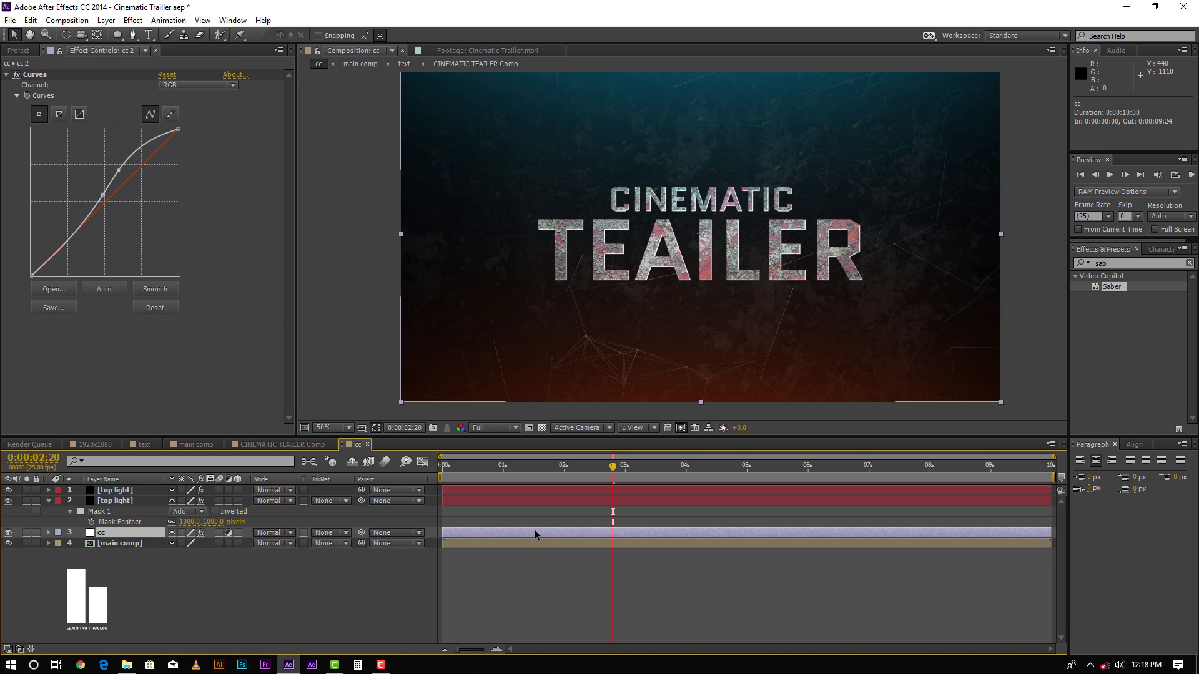
Duplicate the cc layer, move the copy cc 2 to the top, and remove its Curves
key("ctrl+d")
key("ctrl+shift+bracketright")
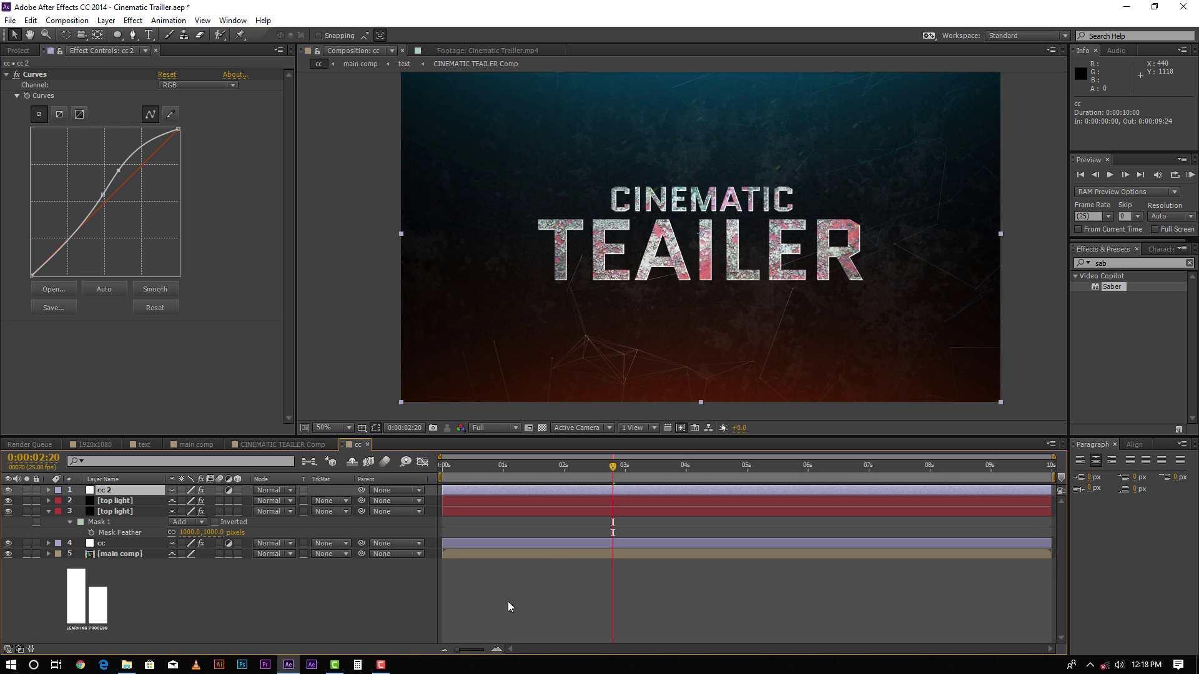
left_click(36, 75)
key("Delete")
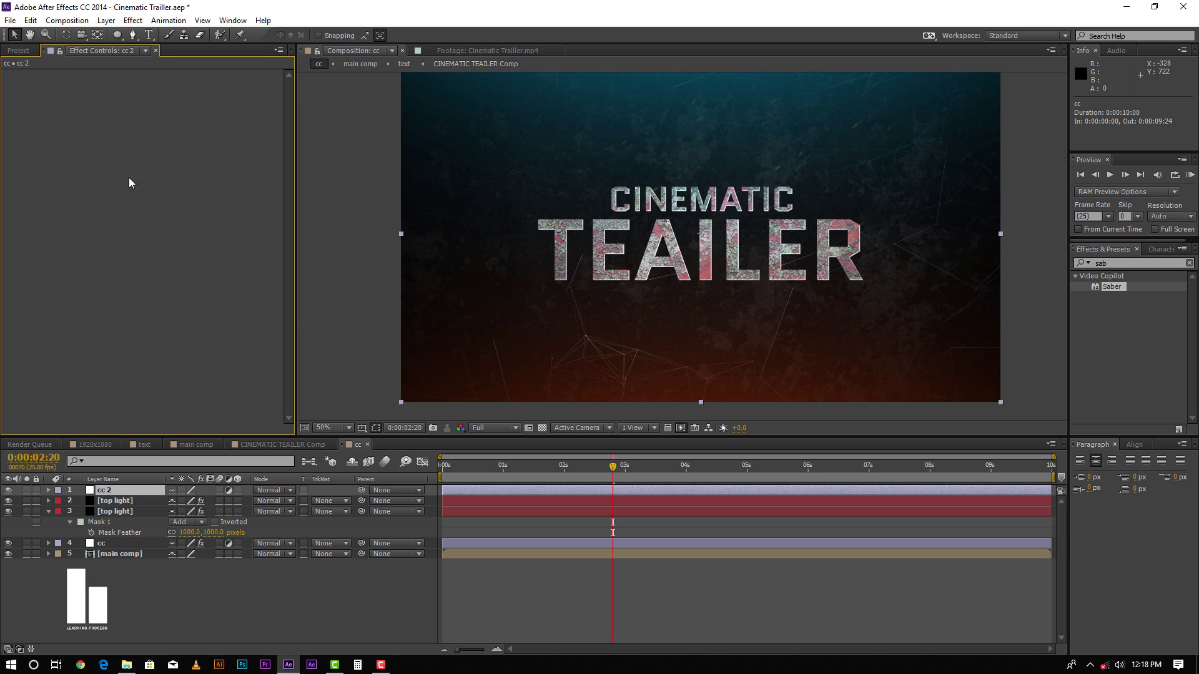
right_click(156, 166)
key("Escape")
Apply Noise to cc 2 with an amount of 2.5%
left_click(1112, 265)
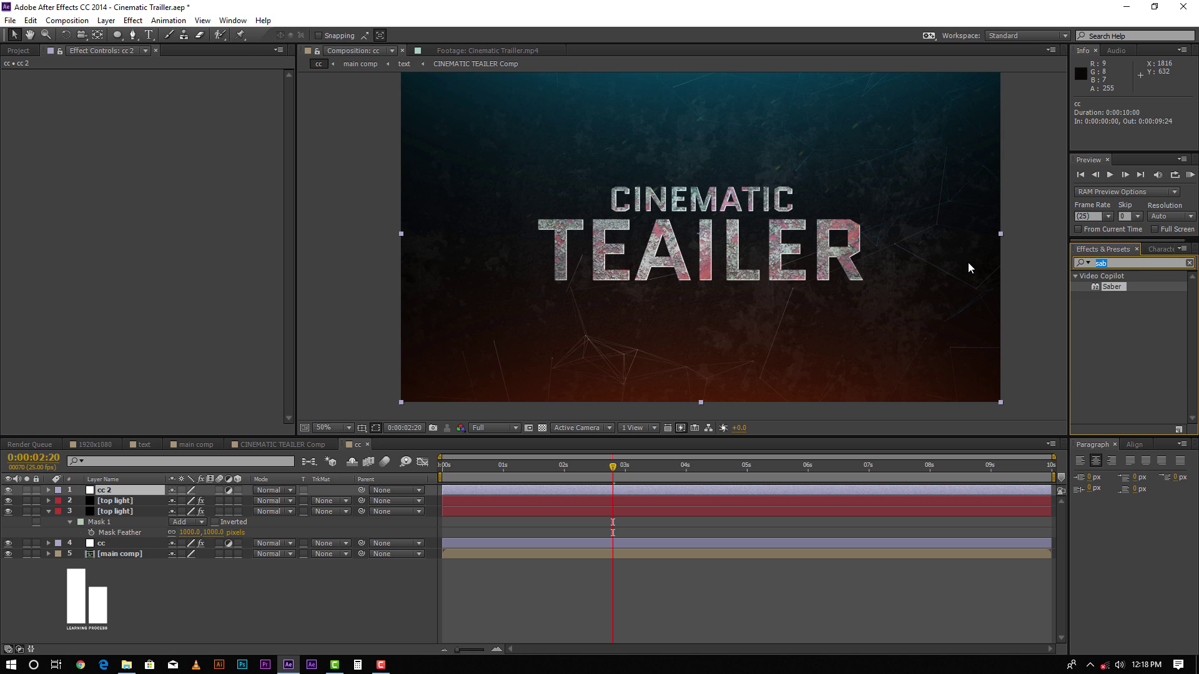
type("noi")
left_click_drag(1112, 297, 270, 125)
key("Return")
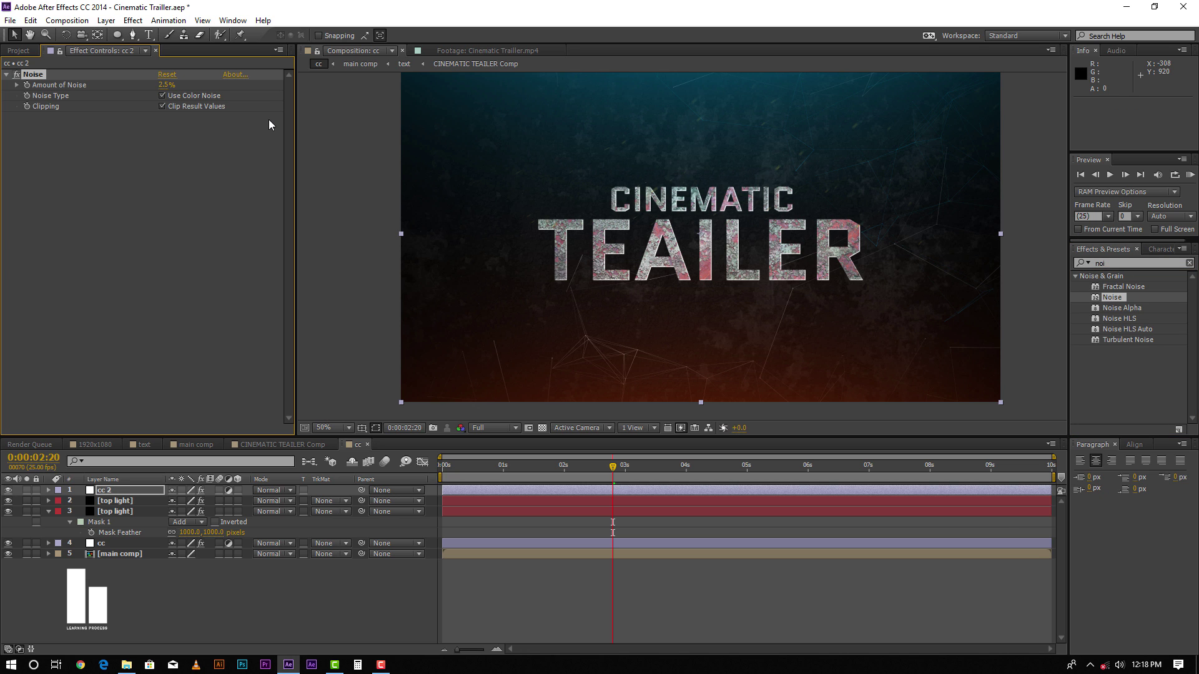
Apply Sharpen and Unsharp Mask to cc 2, with a Sharpen amount of 10
left_click(1124, 264)
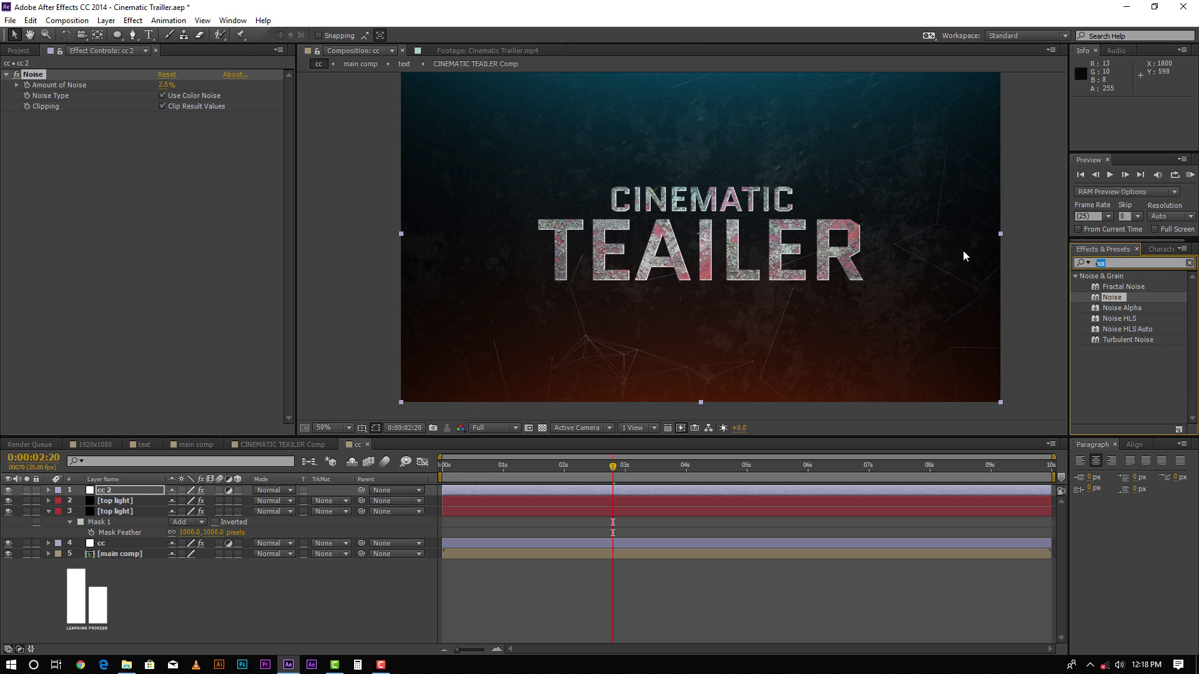
type("sharp")
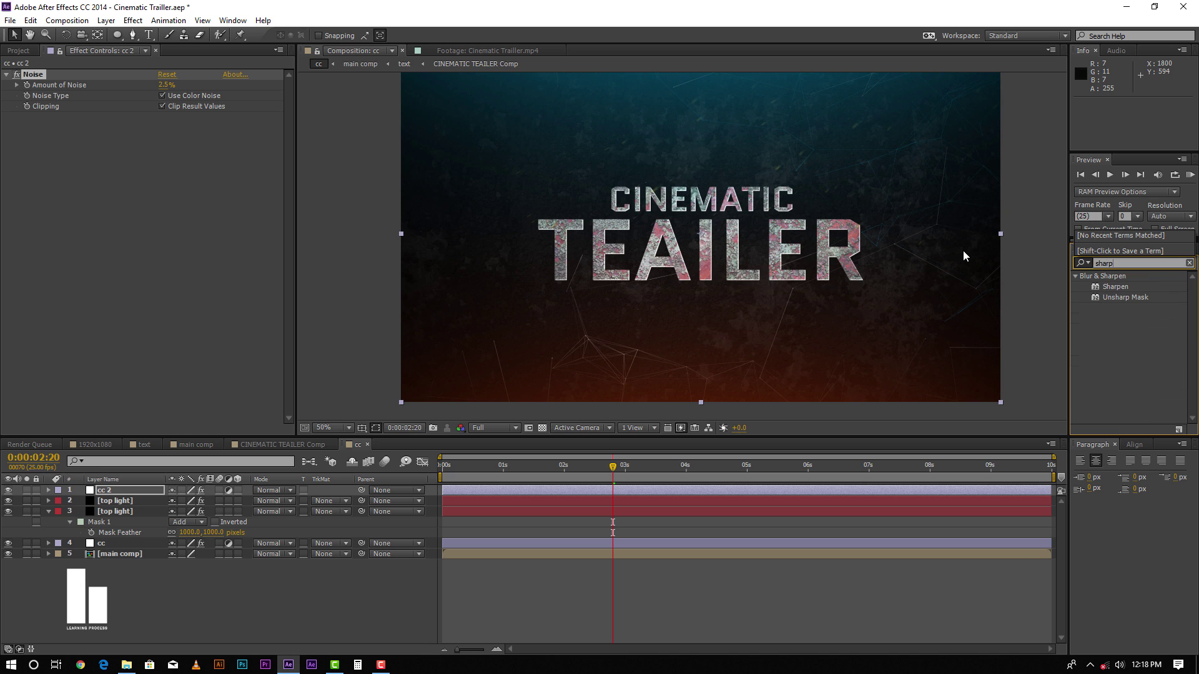
left_click(1129, 297)
left_click(1114, 287, "shift")
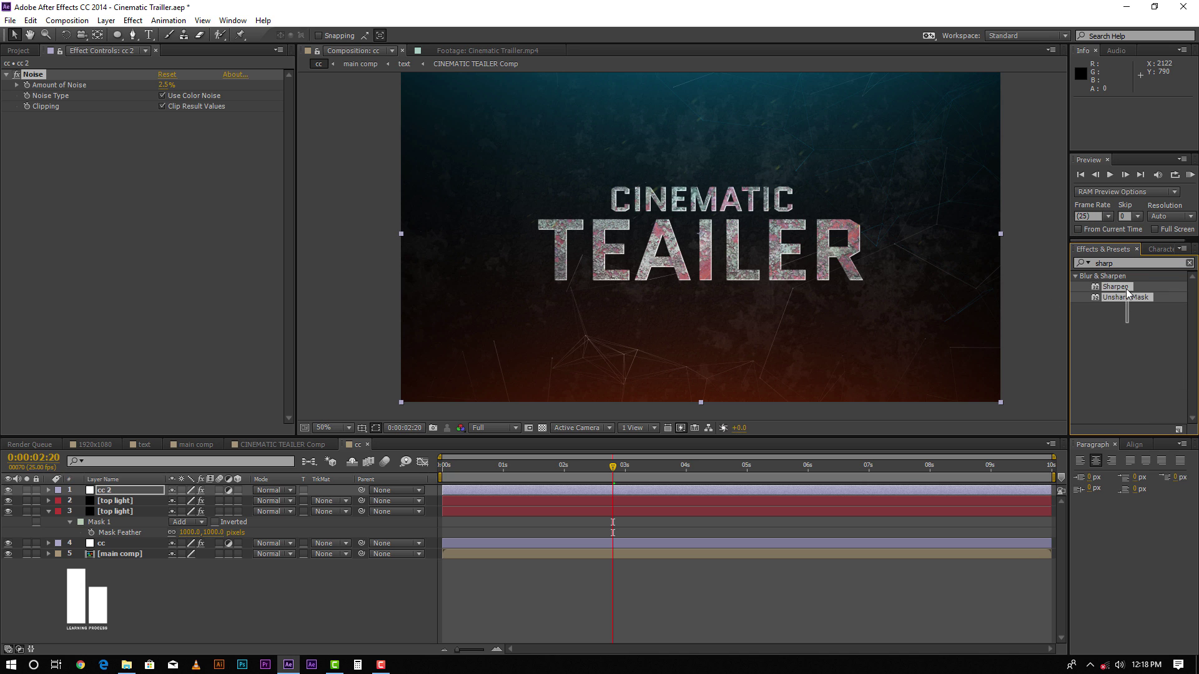
left_click_drag(423, 305, 431, 262)
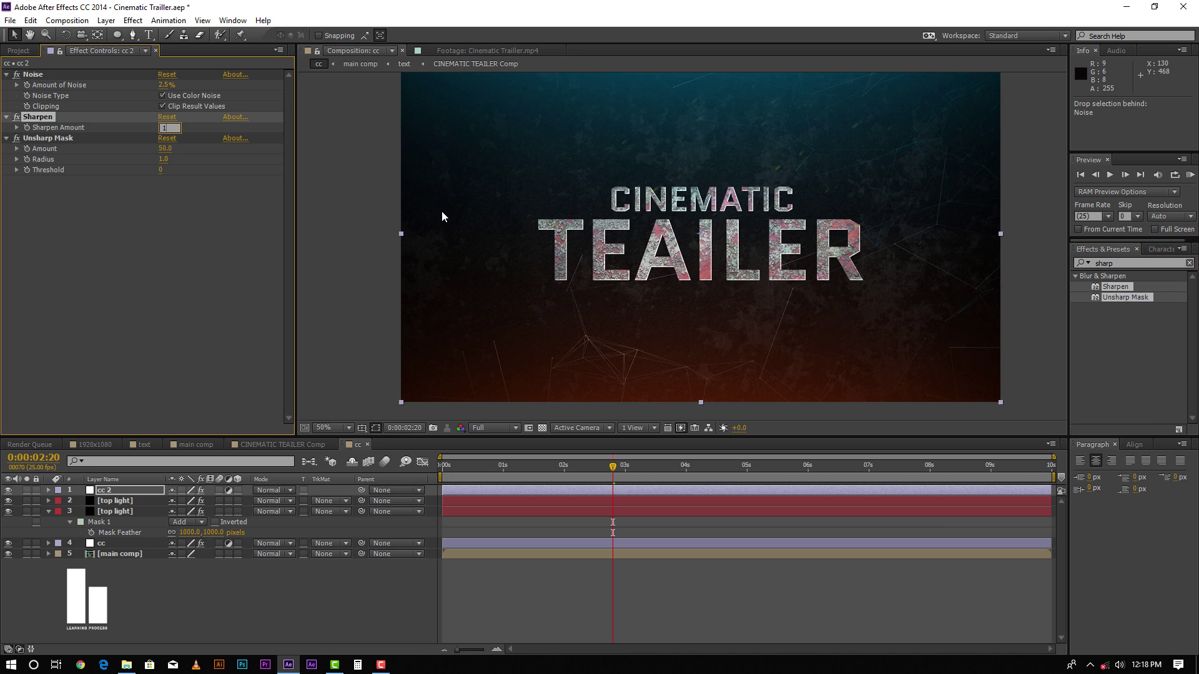
left_click(226, 246)
Toggle cc 2 on and off at full resolution to compare the sharpened look
key("slash")
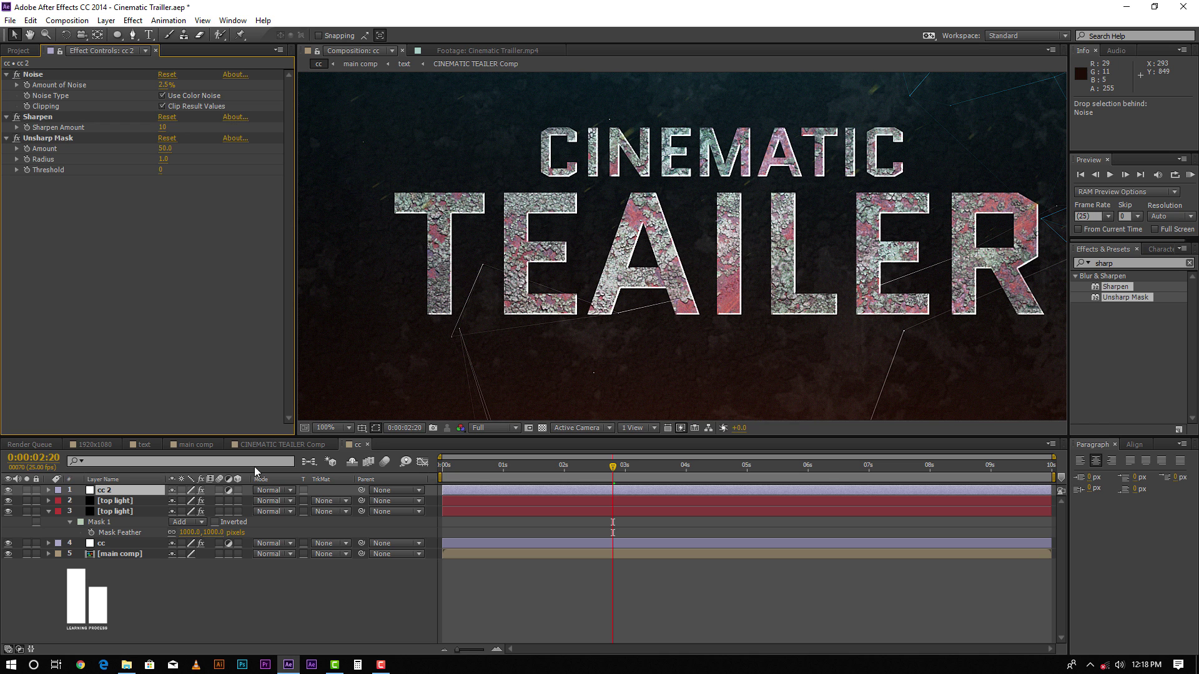
left_click(9, 491)
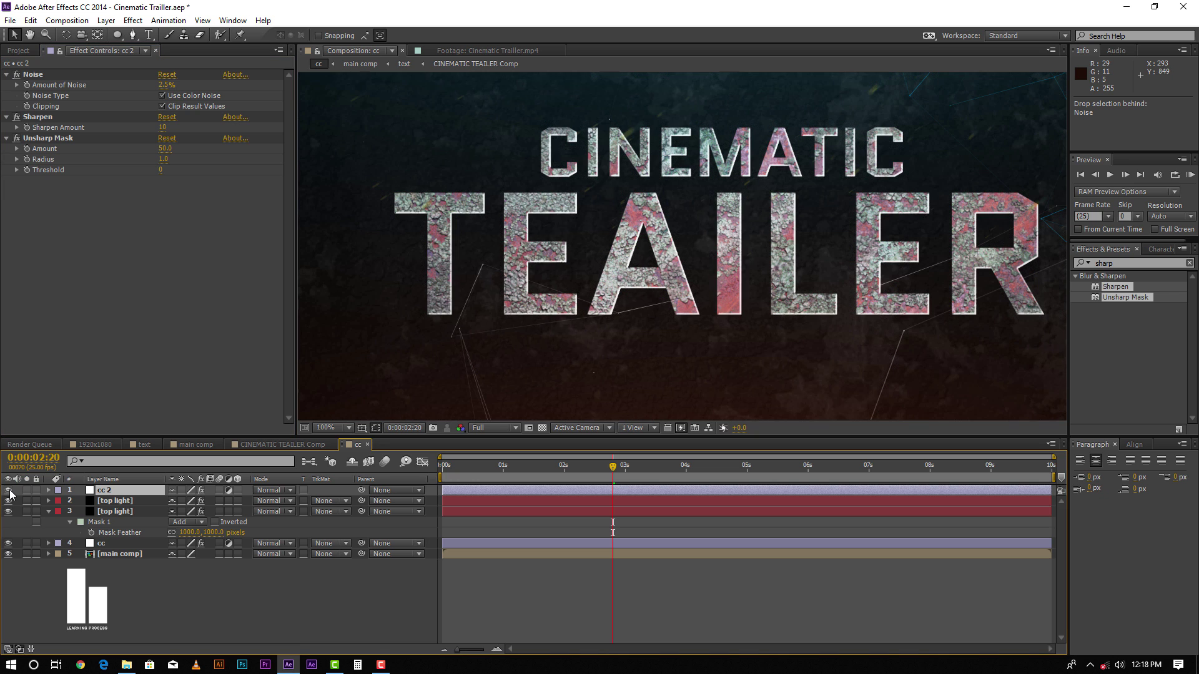
left_click(9, 491)
left_click(9, 490)
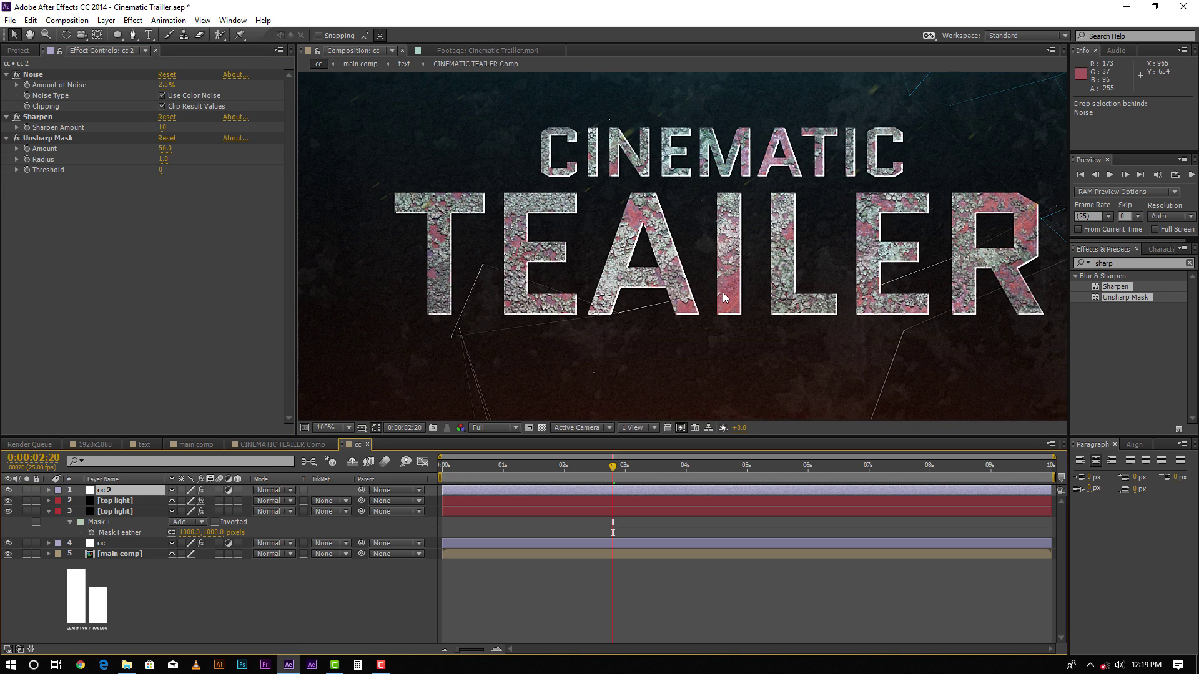
scroll(723, 296, "down", 2)
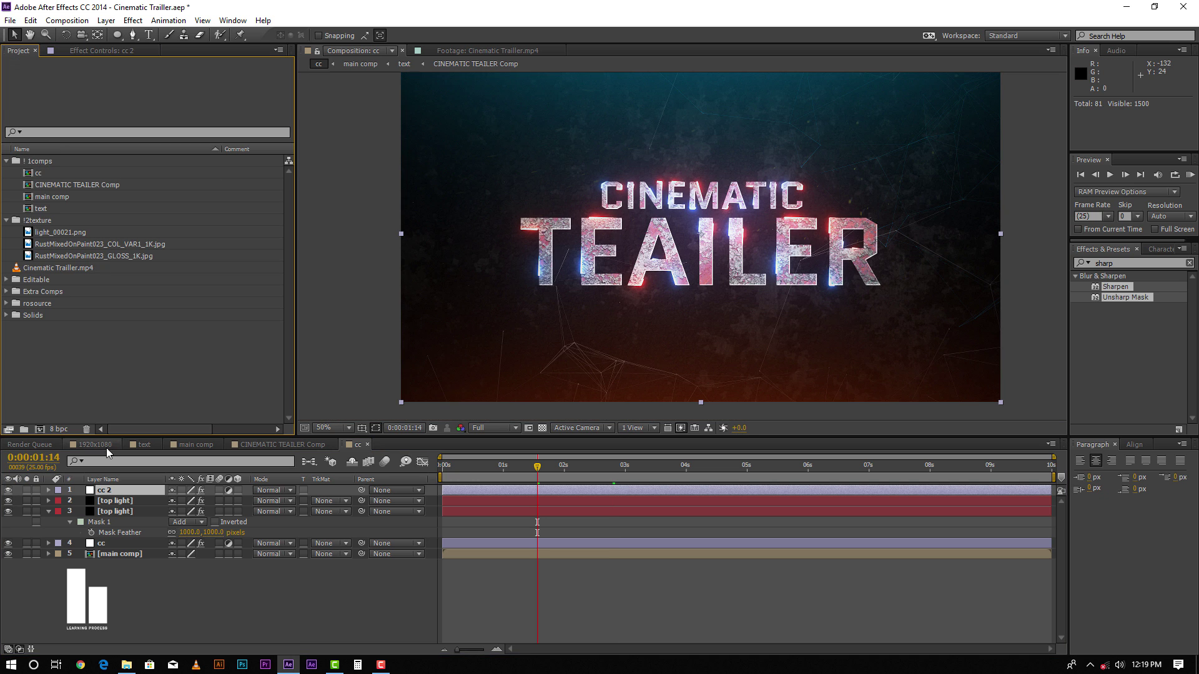
Add light_00021.png to main comp as a 3D layer, nudged down beneath the title
left_click(195, 445)
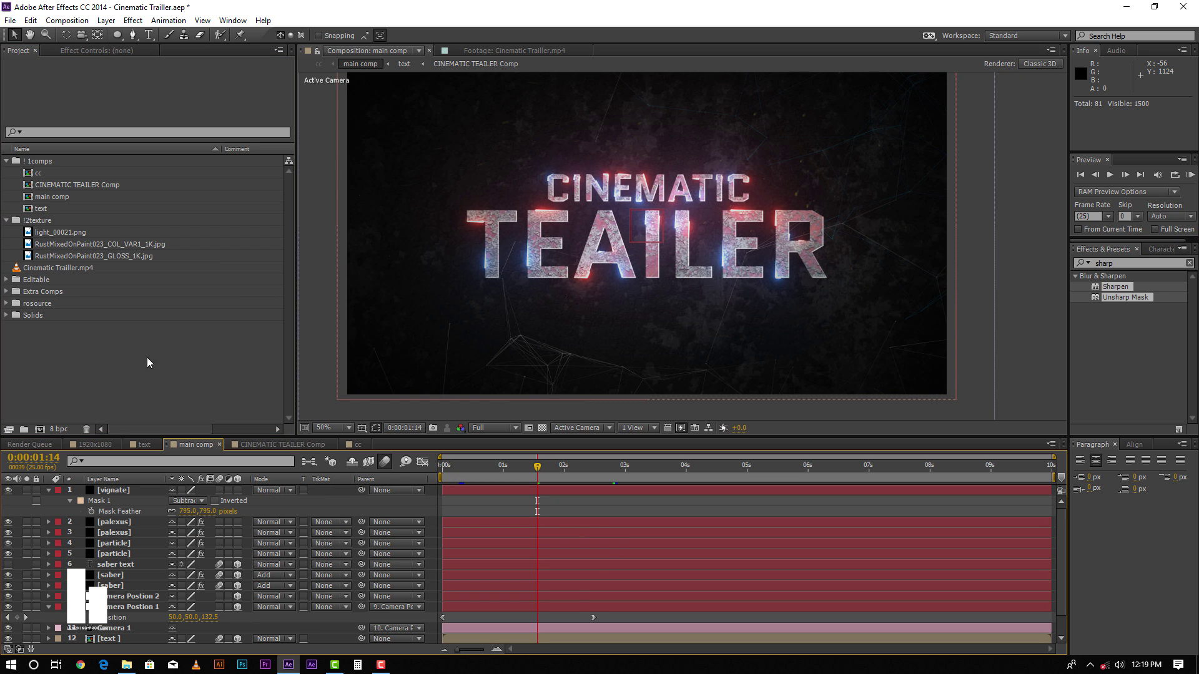
left_click(62, 256)
left_click(66, 232)
left_click_drag(72, 233, 70, 518)
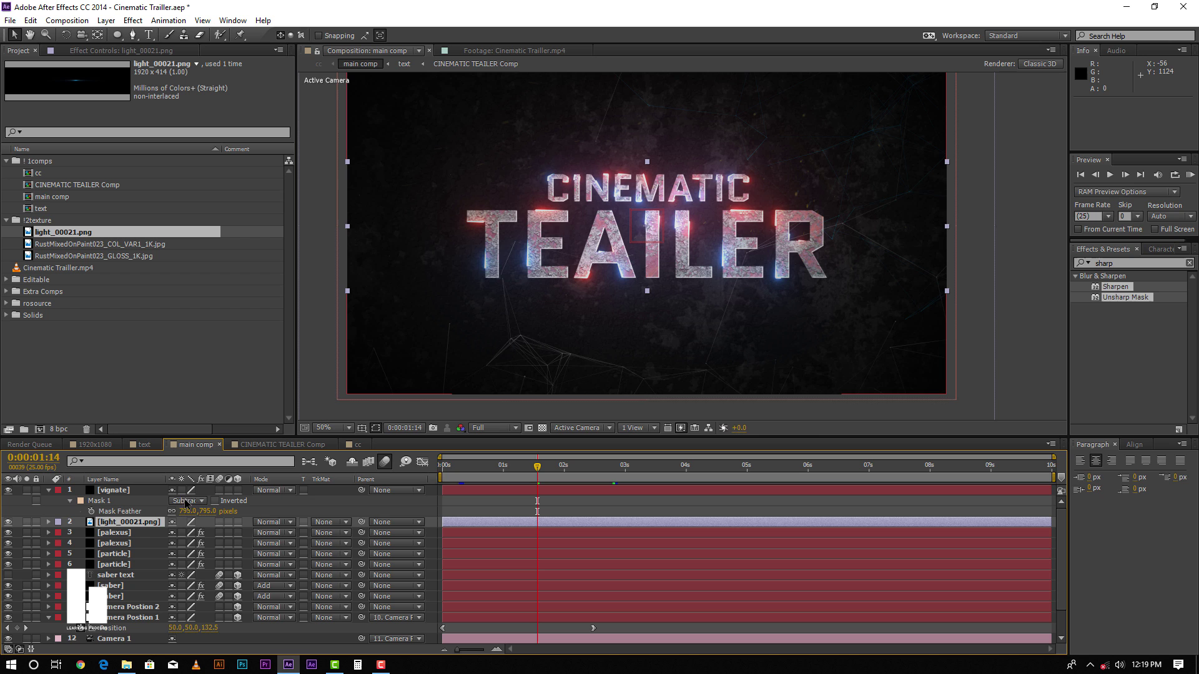
left_click(238, 522)
left_click_drag(693, 263, 692, 285)
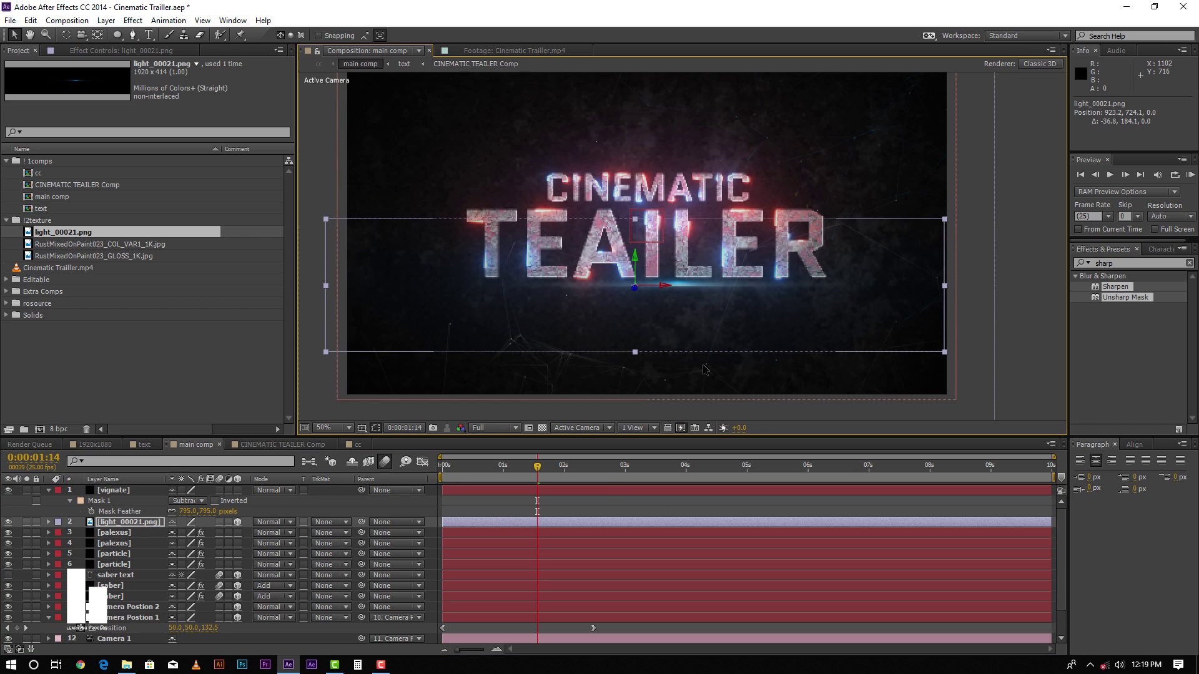
Scrub to check the light streak at 0:00:02:08 and open the layer's effects menu
left_click(678, 467)
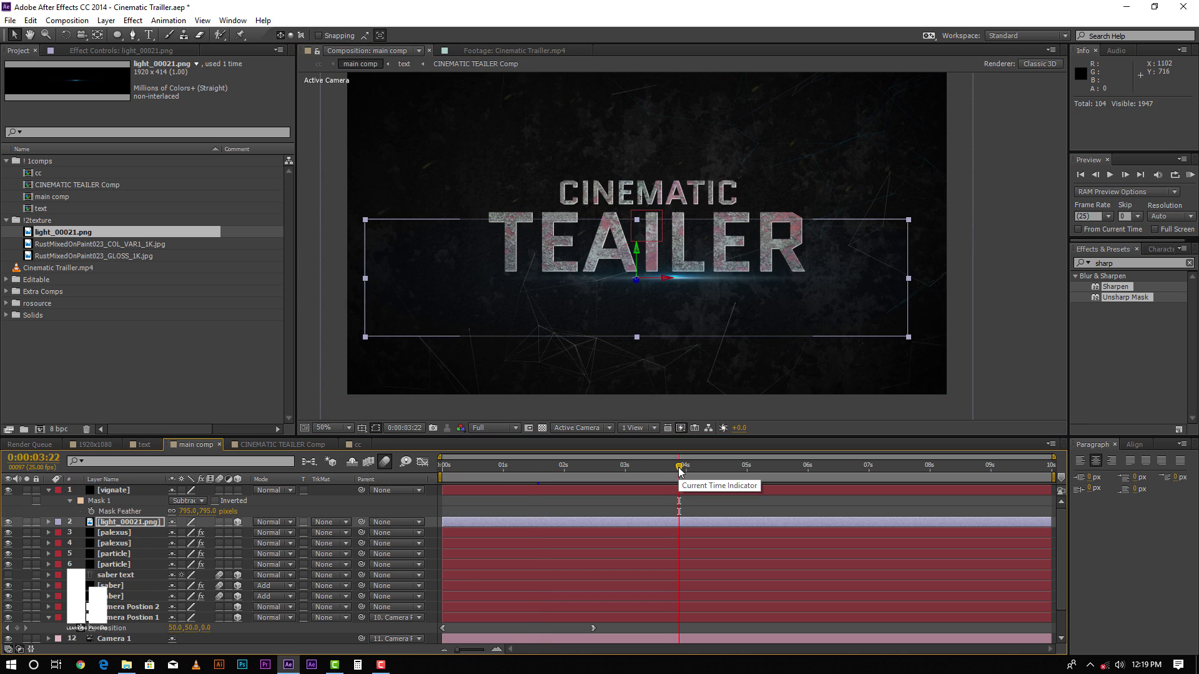
left_click_drag(679, 467, 585, 466)
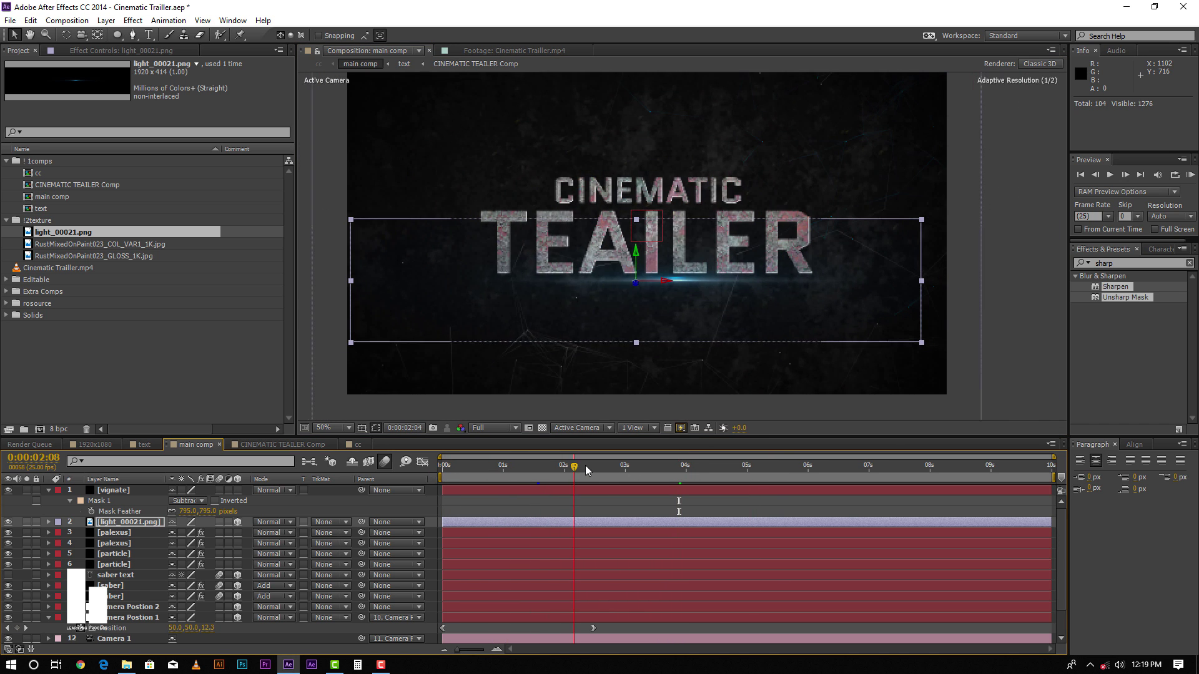
left_click(123, 51)
right_click(128, 249)
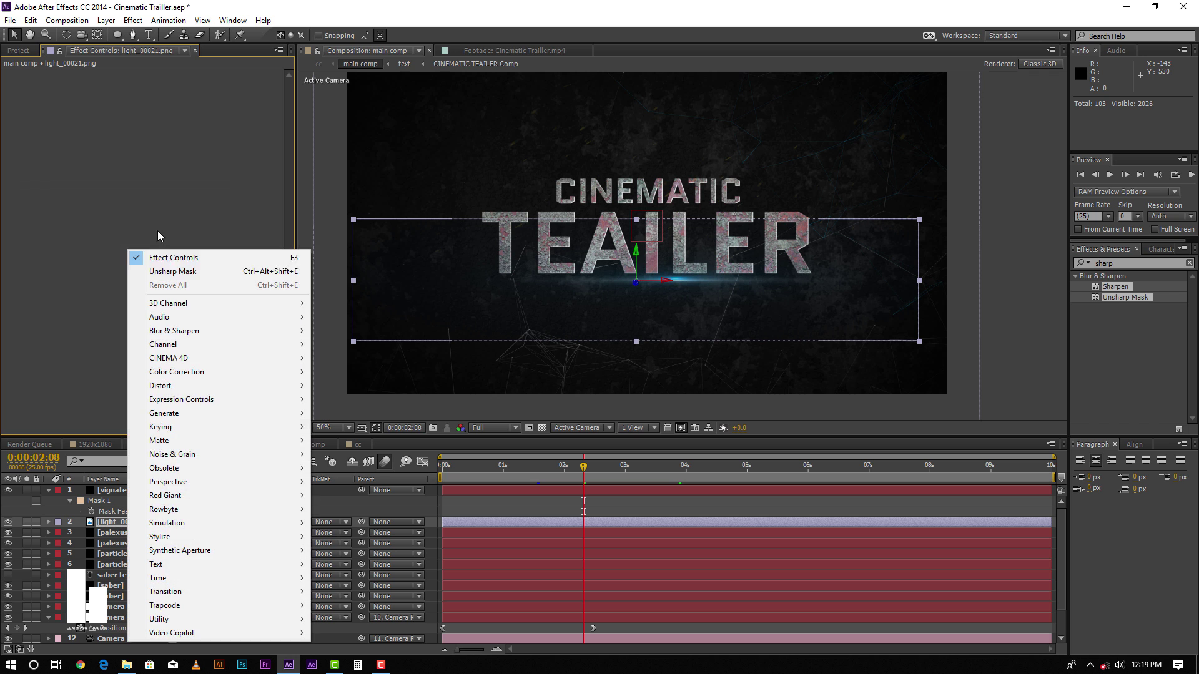
mouse_move(199, 374)
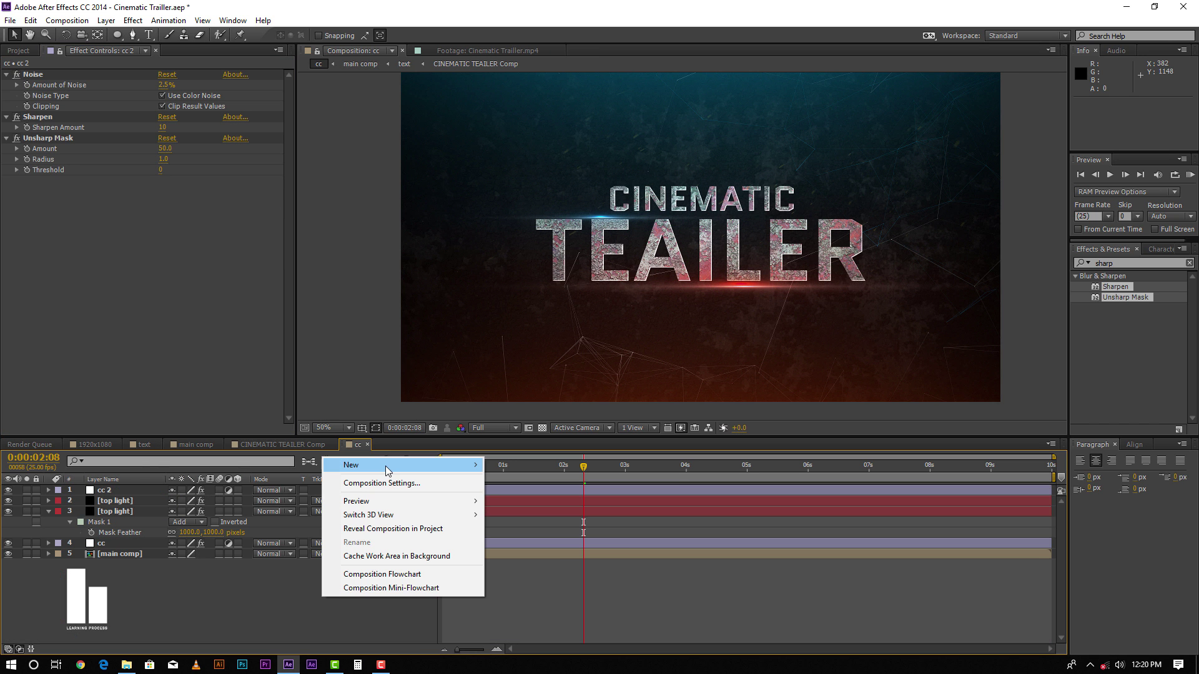
mouse_move(385, 466)
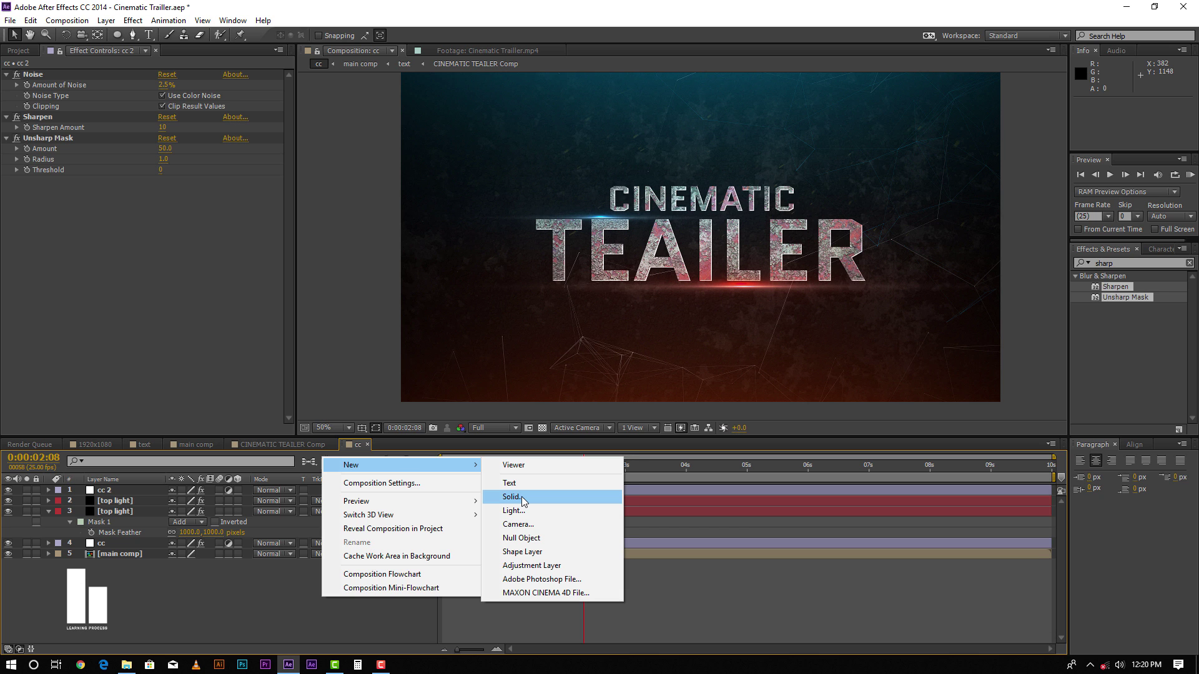
Create a new black solid named 'film bar'
left_click(521, 497)
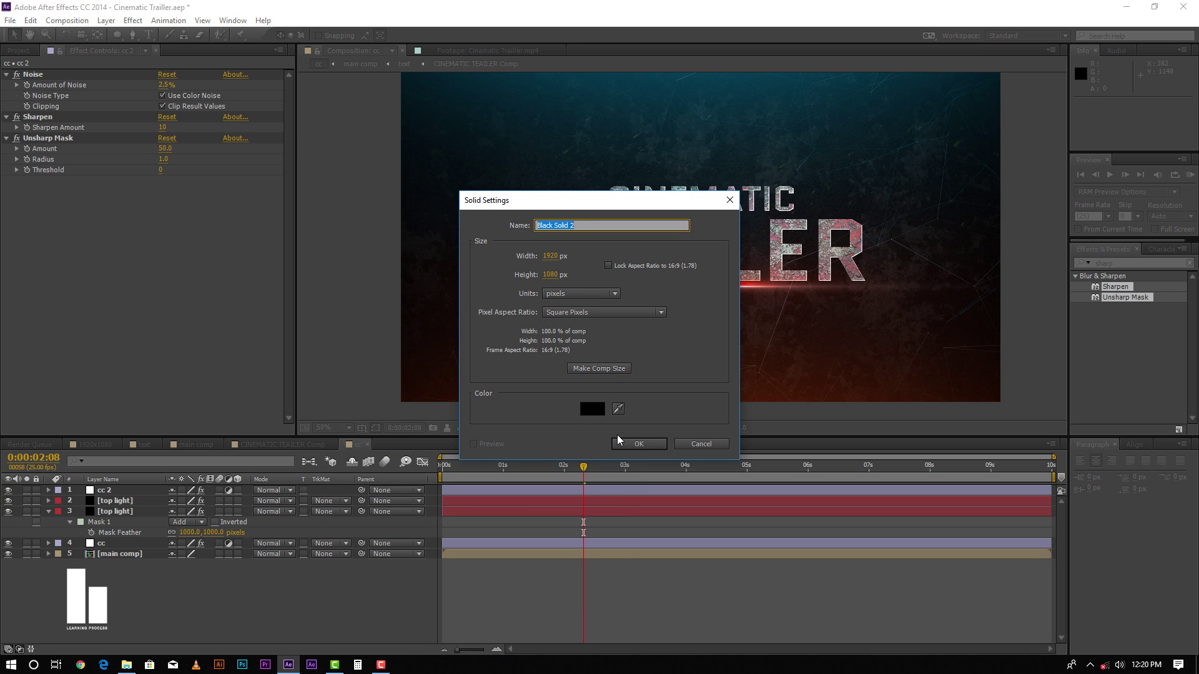
type("film bar")
key("Return")
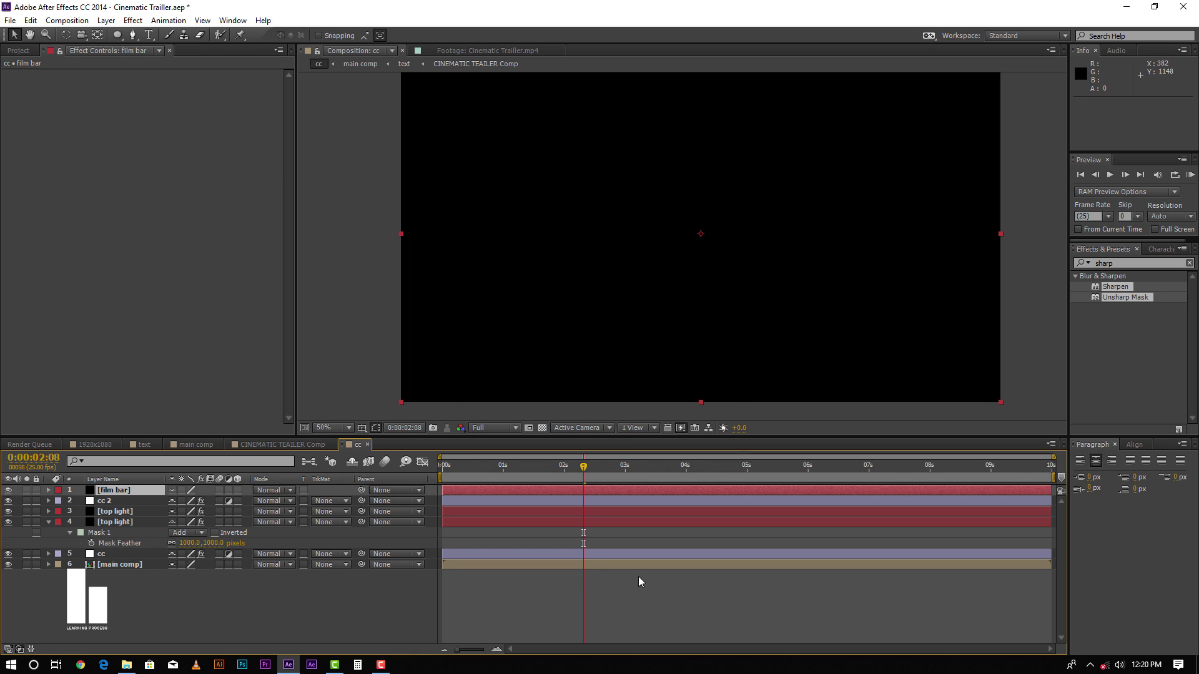
Give film bar a Subtract rectangle mask squeezed to 83% height, then nest cc in a new comp
mouse_move(119, 37)
left_mouse_down()
mouse_move(134, 35)
mouse_move(122, 37)
left_mouse_up()
double_click(121, 37)
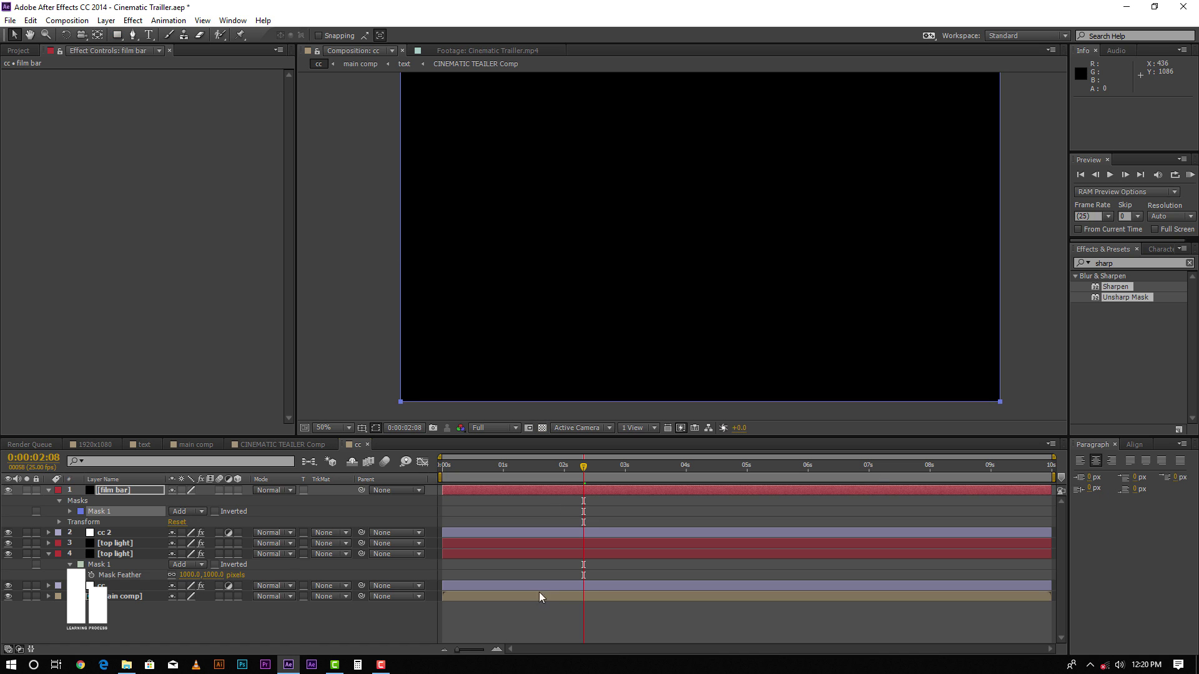
left_click(189, 512)
left_click(203, 555)
key("comma")
key("comma")
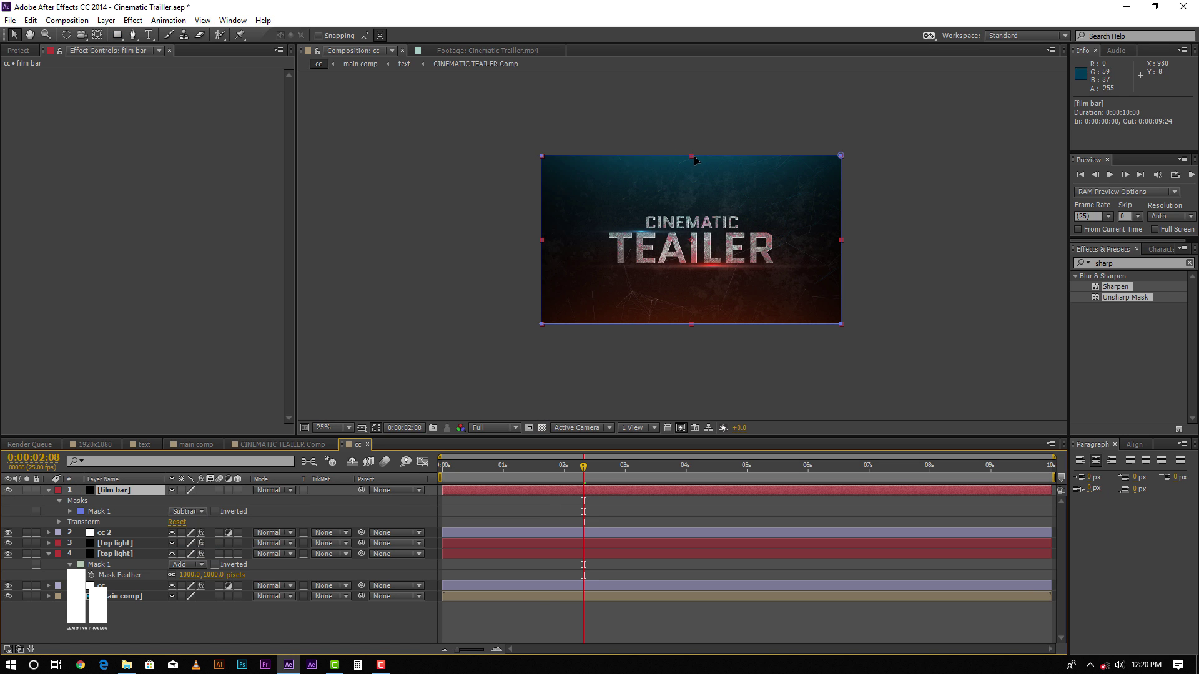
double_click(695, 156)
left_click_drag(692, 156, 691, 182)
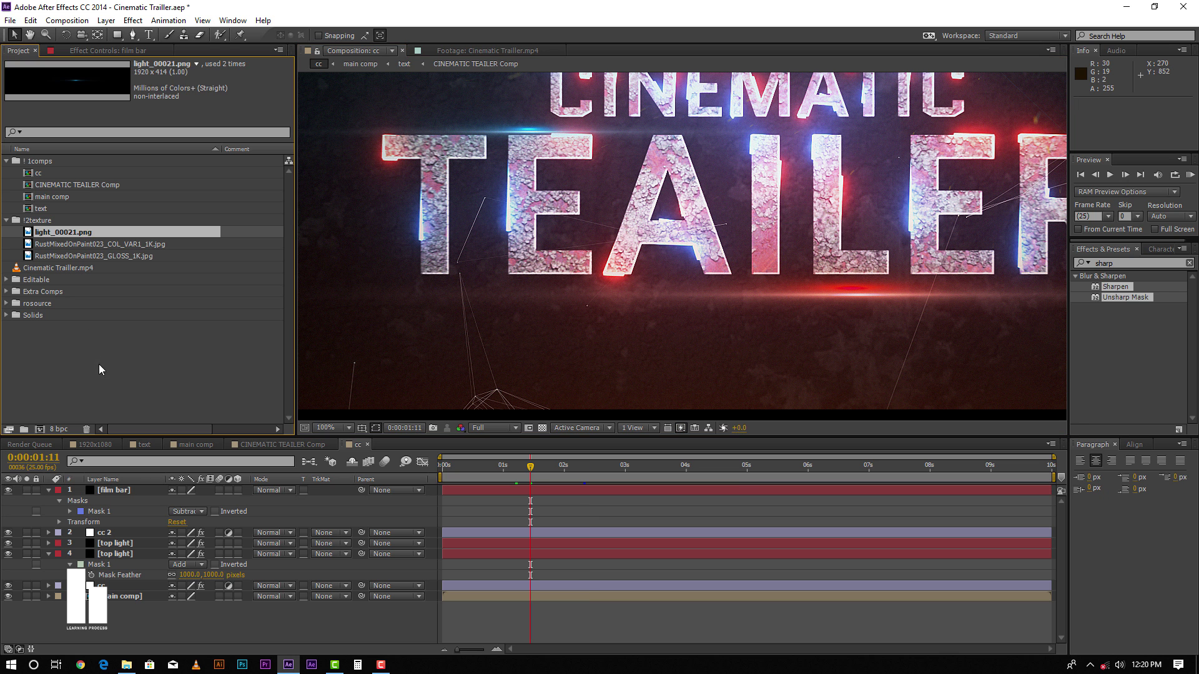
left_click(99, 366)
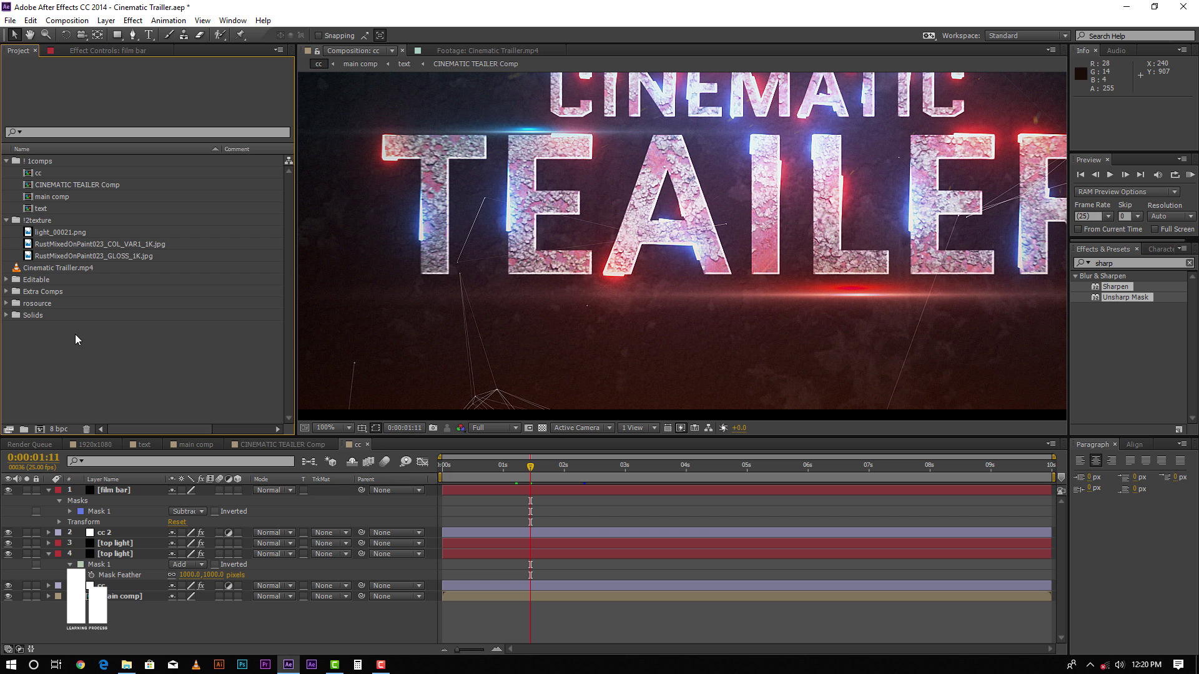
left_click_drag(39, 172, 39, 430)
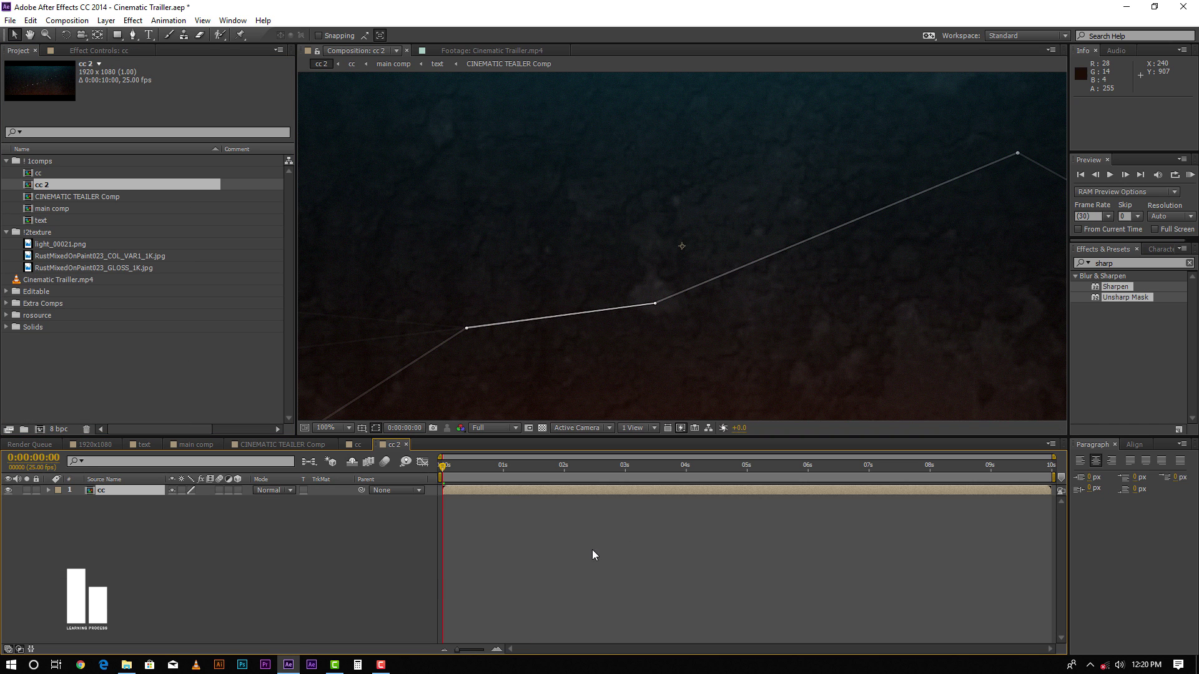
Add a Max Horizontal Displacement keyframe of 5.0 at 0:00:00:18
left_click(592, 550)
left_click(477, 468)
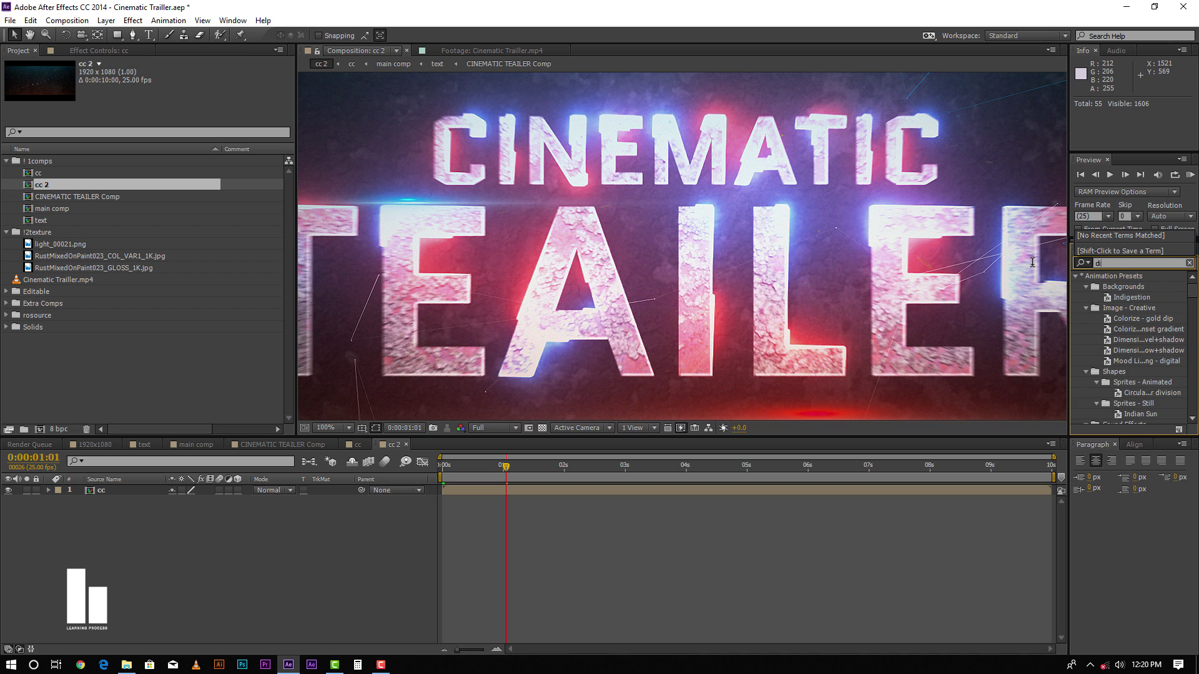
type("sp")
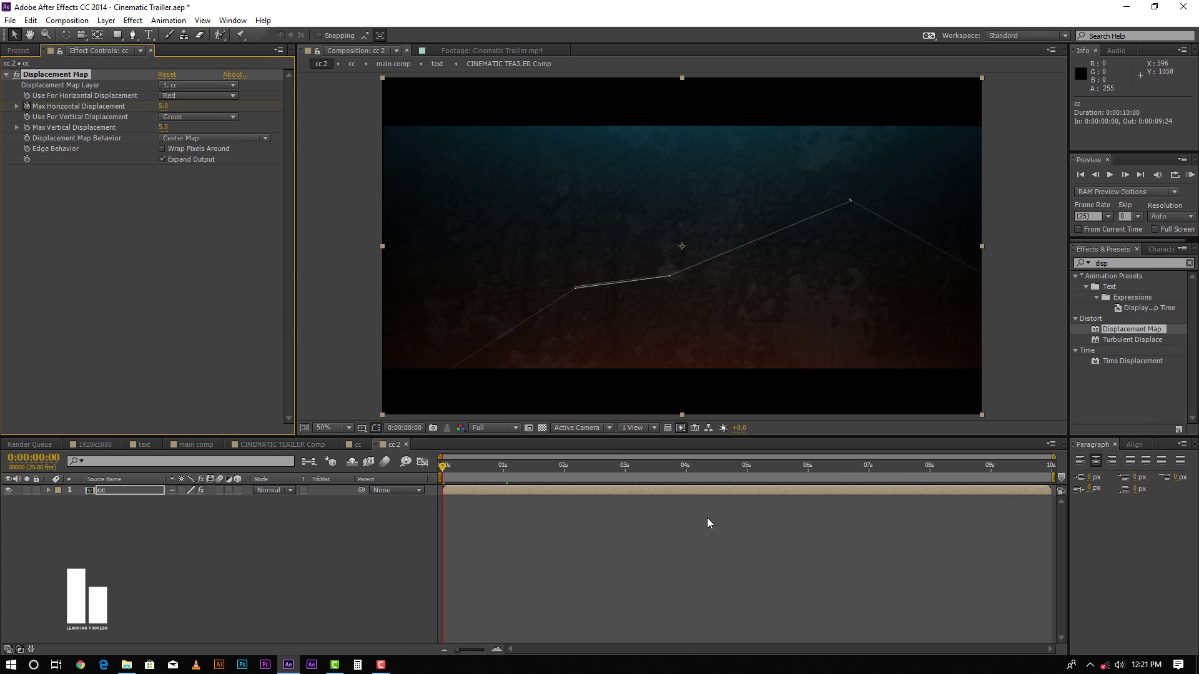
key("u")
left_click_drag(449, 467, 486, 472)
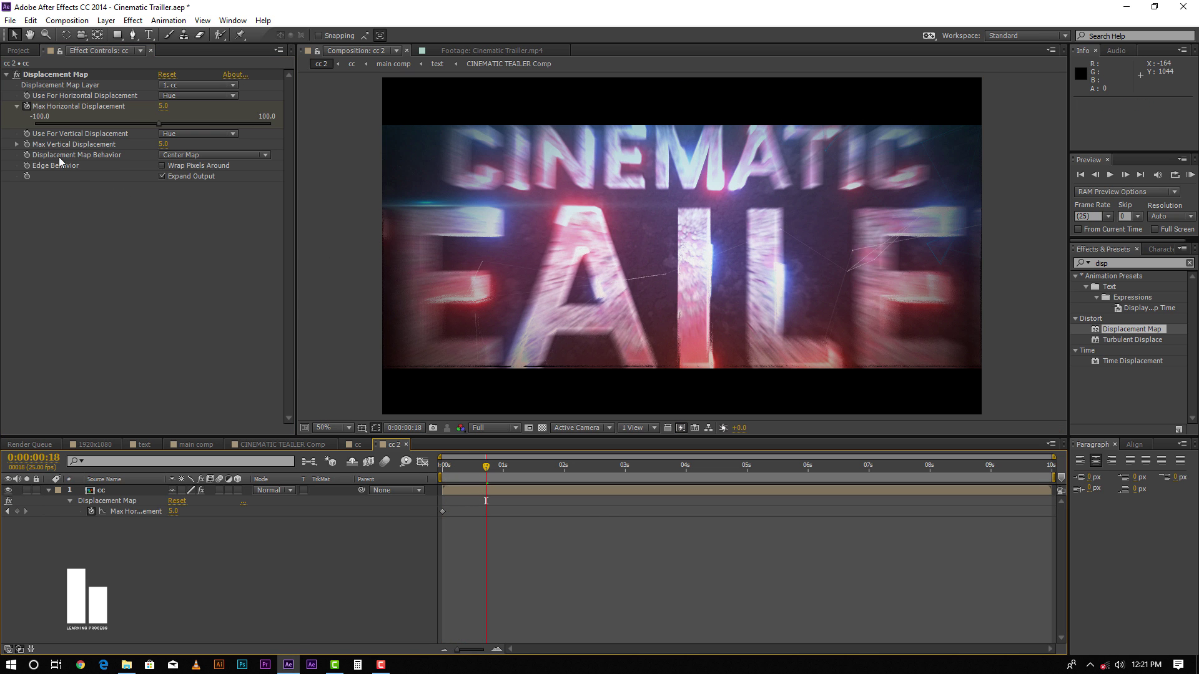
left_click(18, 511)
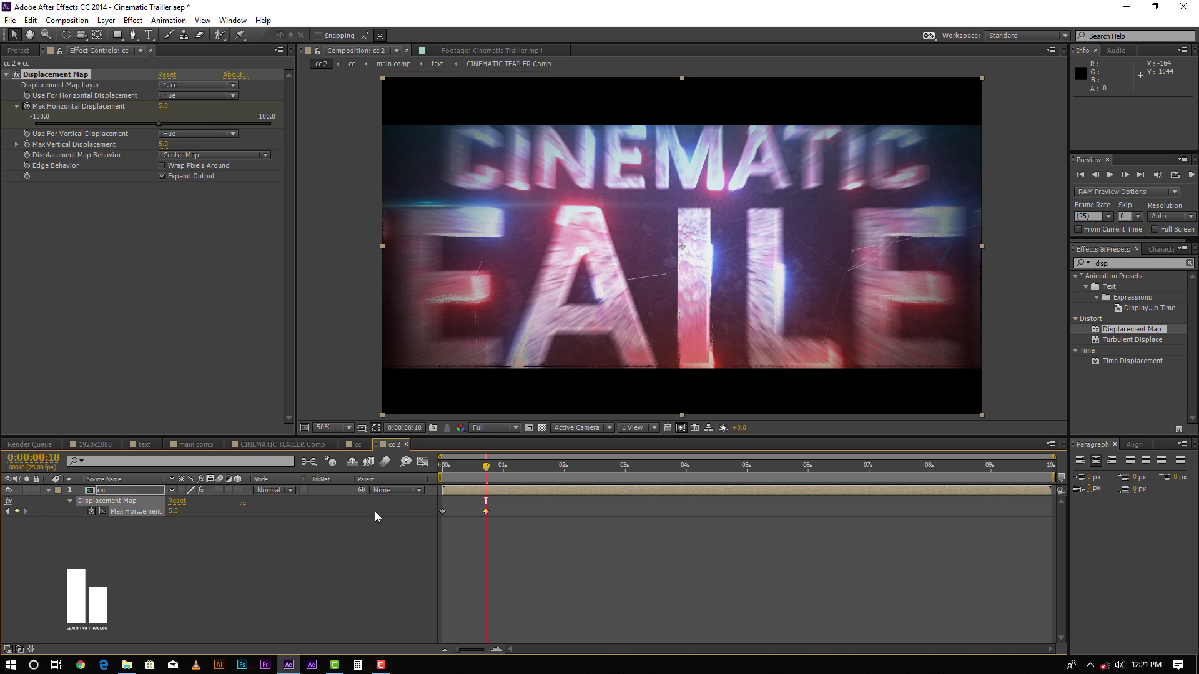
Keyframe horizontal displacement to 20 at the first frame and -10 at 0:00:00:03
key("Home")
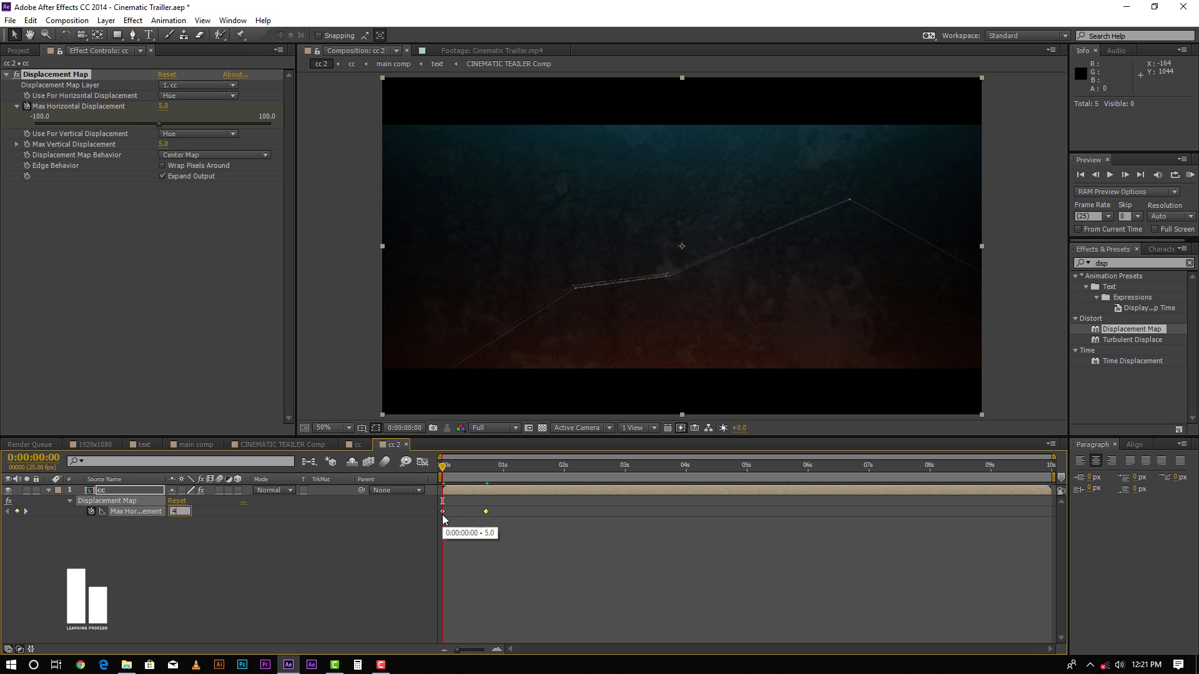
type("20")
key("Return")
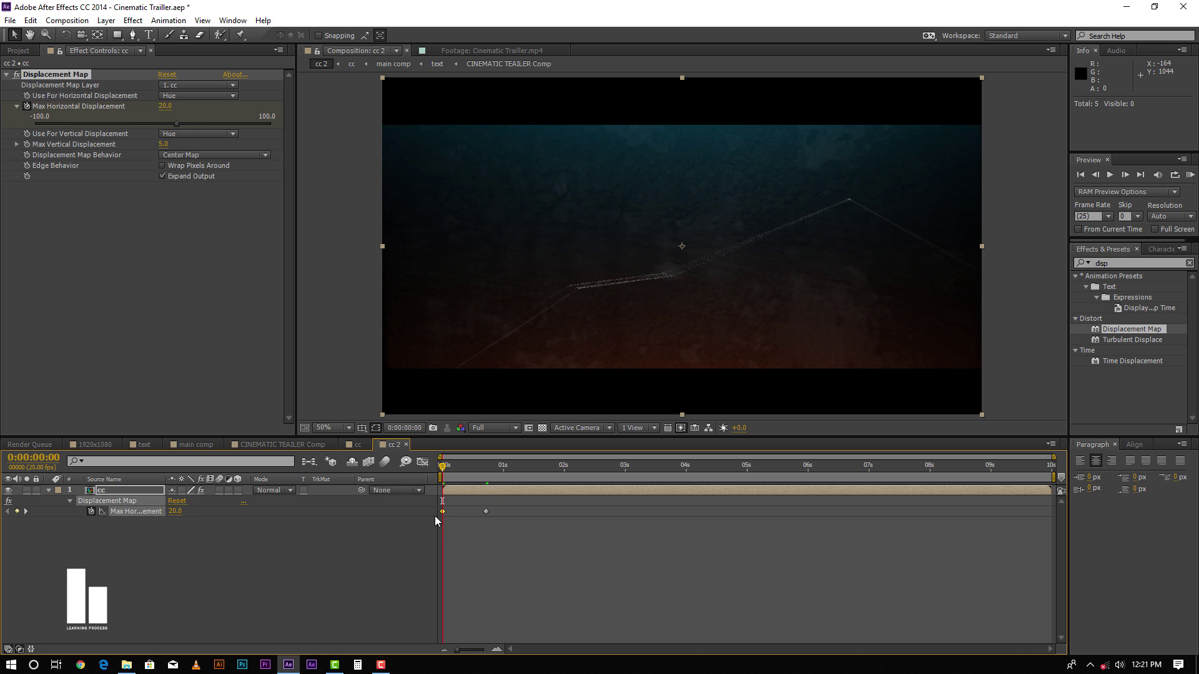
key("Page_Down")
key("Page_Down")
key("Page_Down")
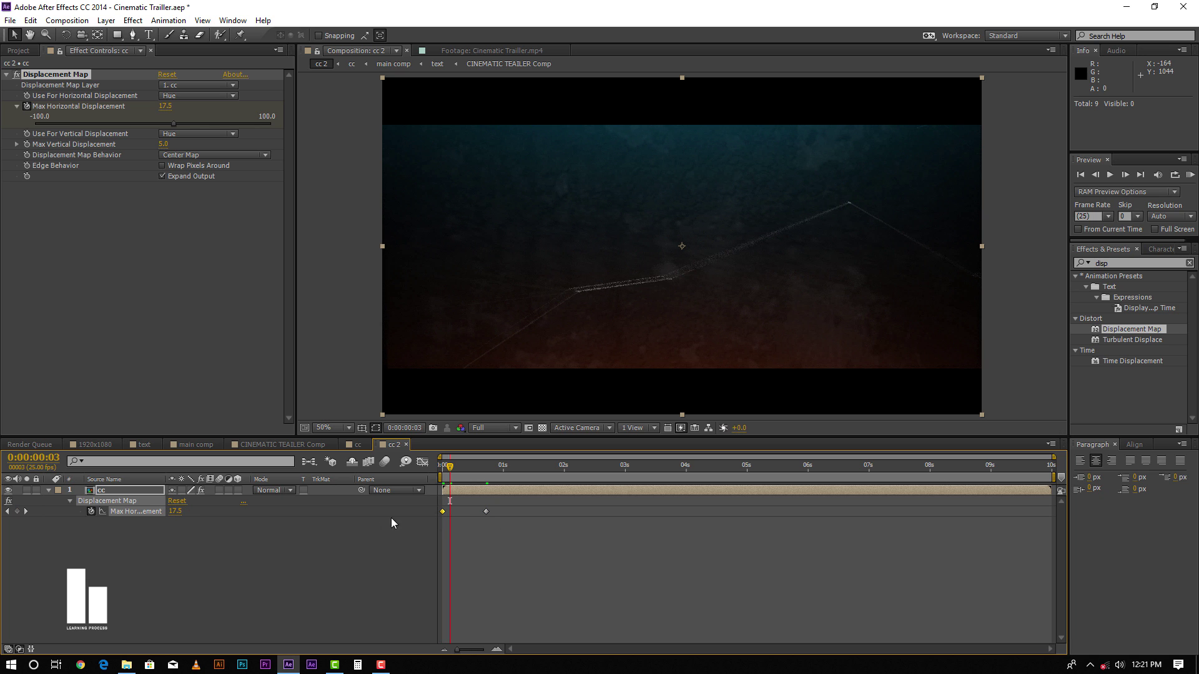
left_click(175, 512)
key("Return")
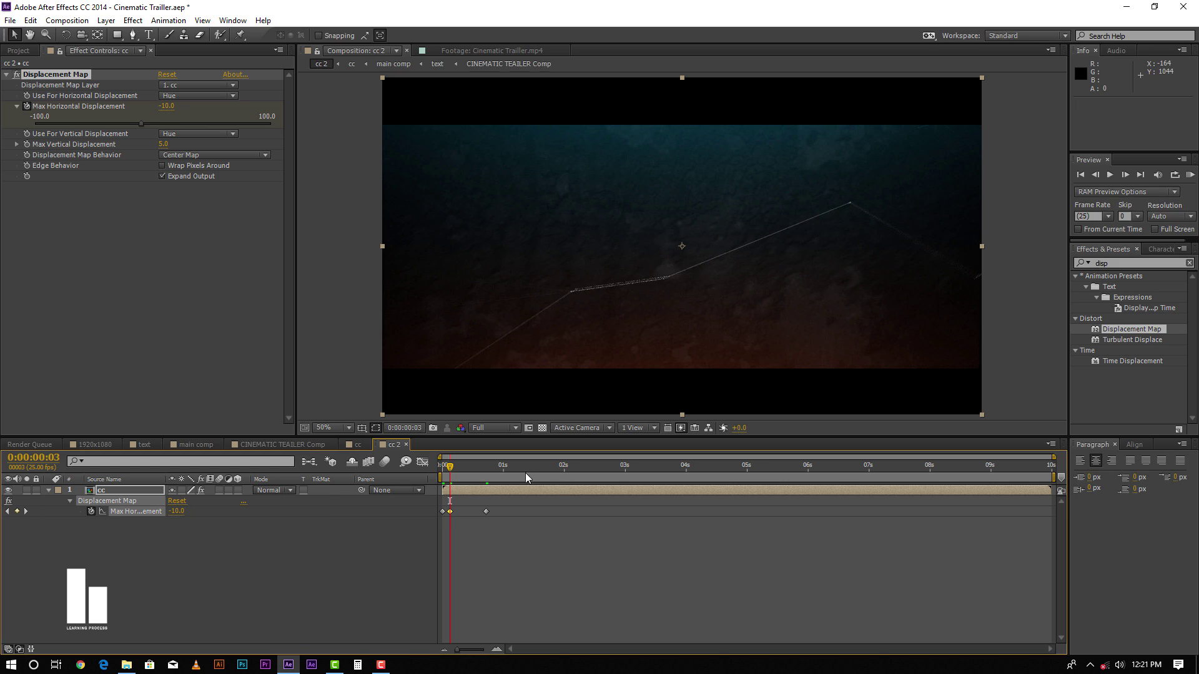